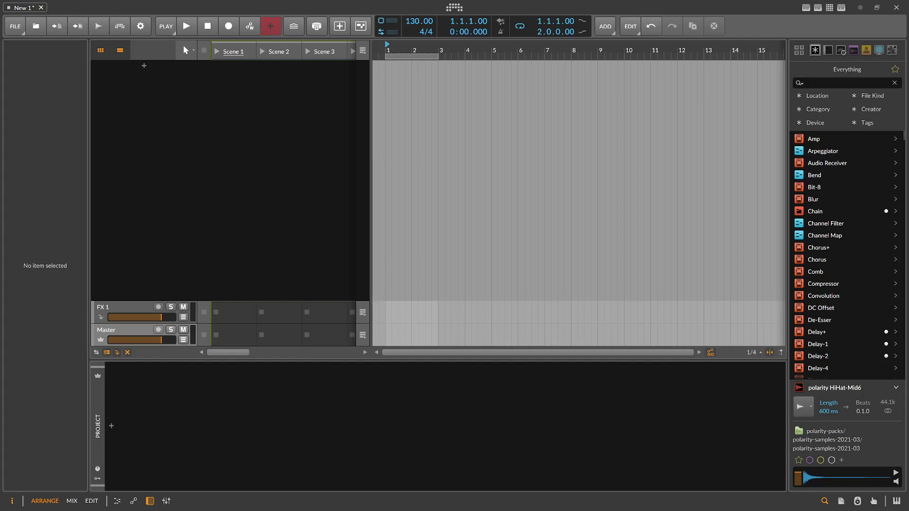
# - Add an audio track, insert the System Audio Bridge plug-in on it and reload the crashed plug-in
pyautogui.rightClick(141, 88)
pyautogui.click(178, 109)
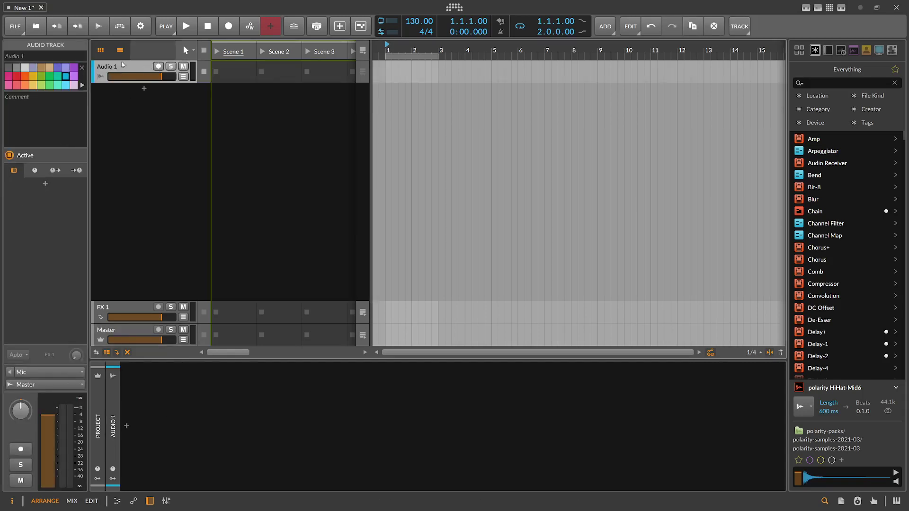
pyautogui.click(127, 426)
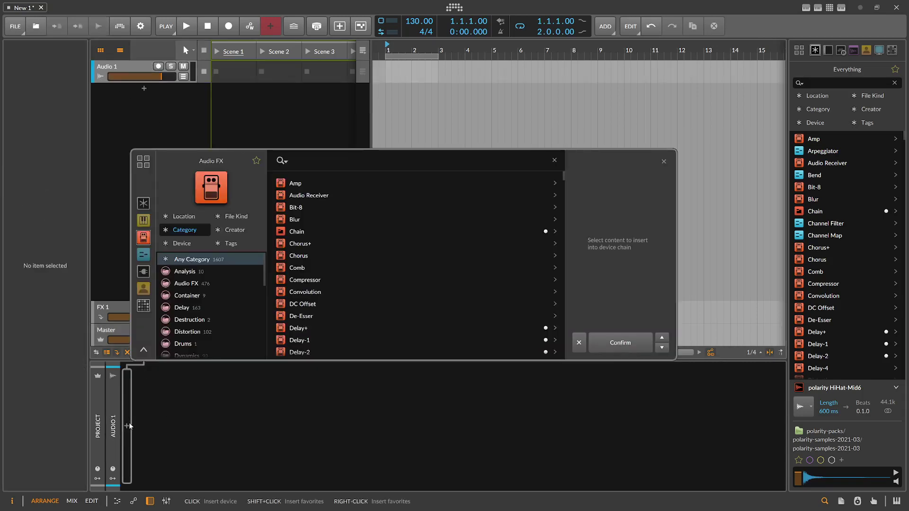
pyautogui.write('bird')
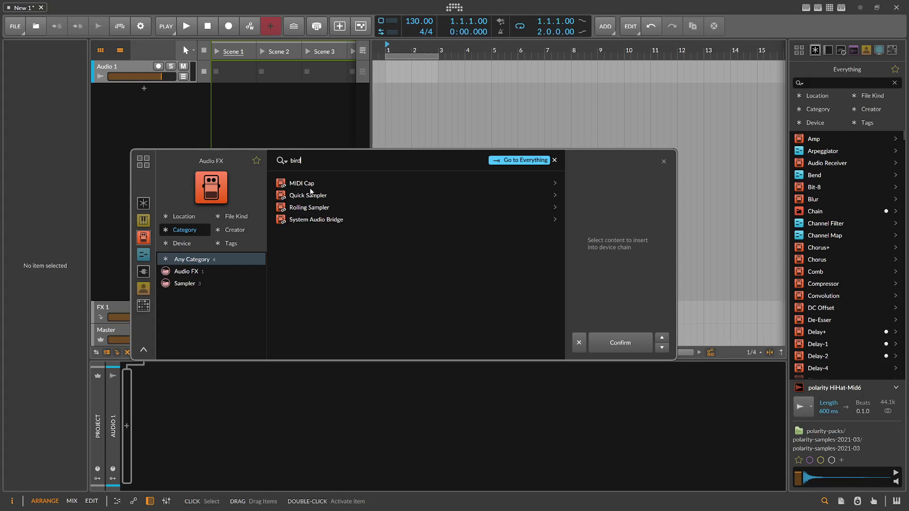
pyautogui.doubleClick(310, 220)
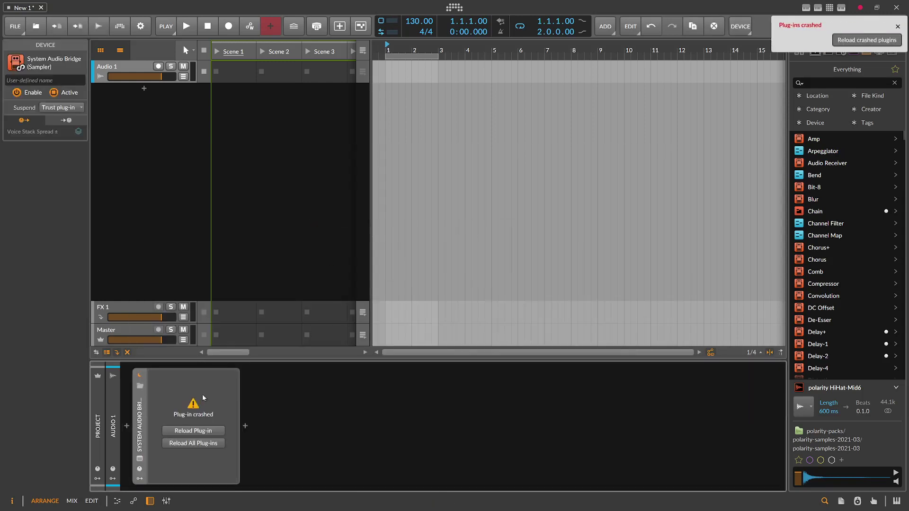
pyautogui.click(860, 42)
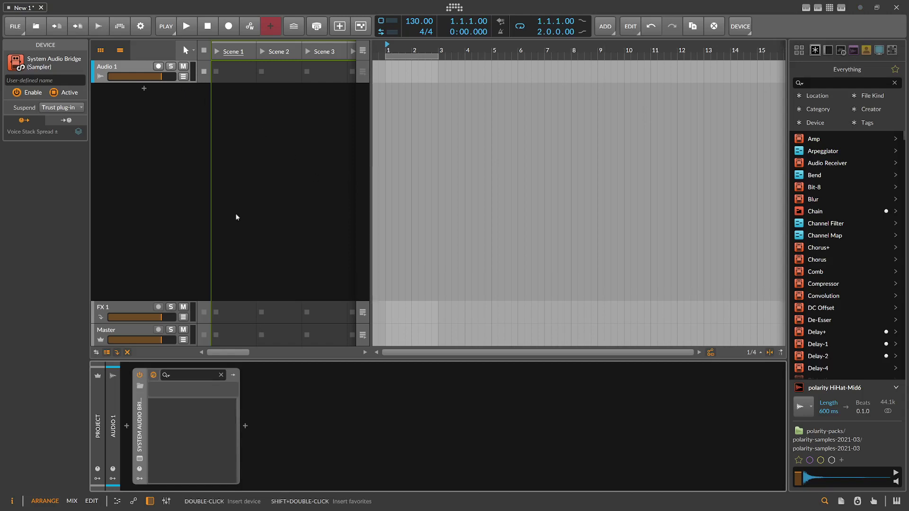
pyautogui.hotkey('alt', 'Tab')
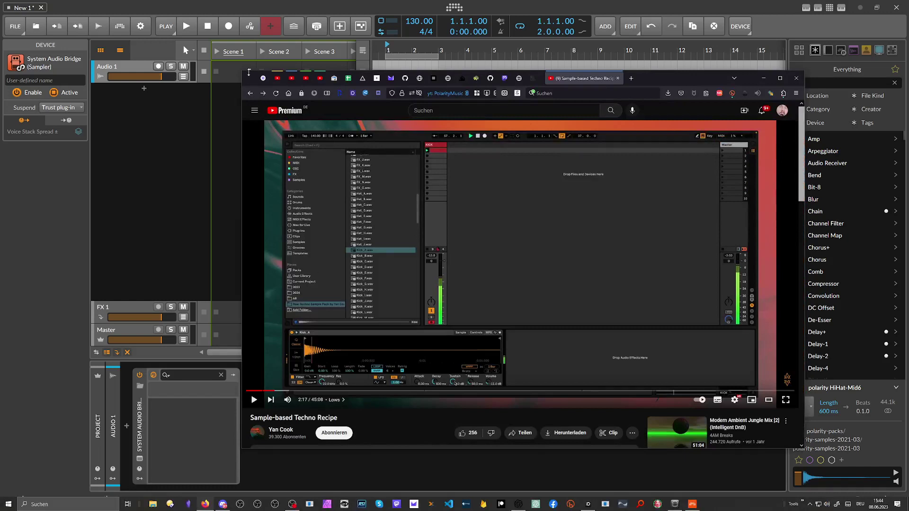
pyautogui.click(174, 454)
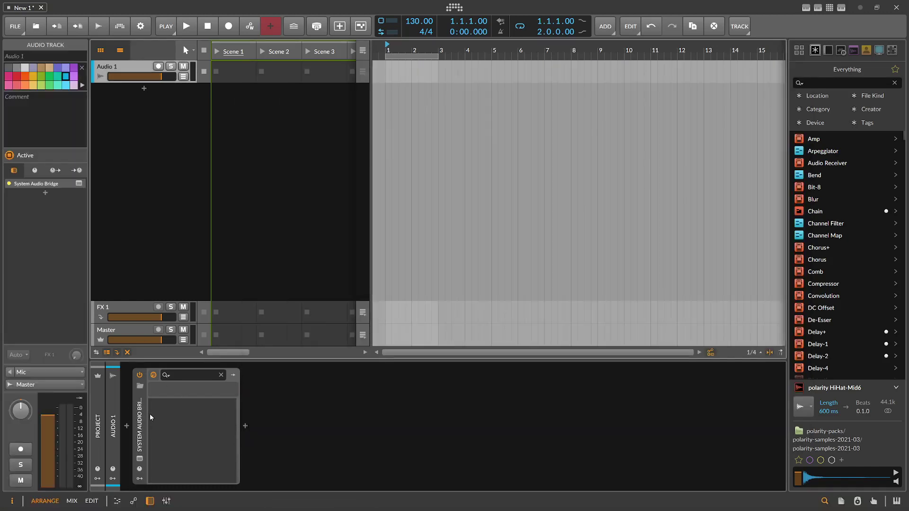
# - Collapse the System Audio Bridge device and insert the Rolling Sampler plug-in after it
pyautogui.doubleClick(140, 428)
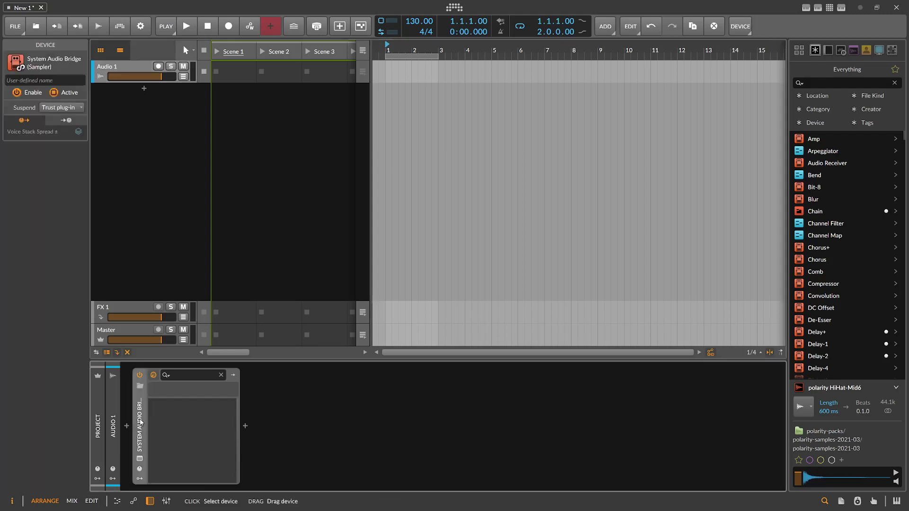
pyautogui.click(152, 428)
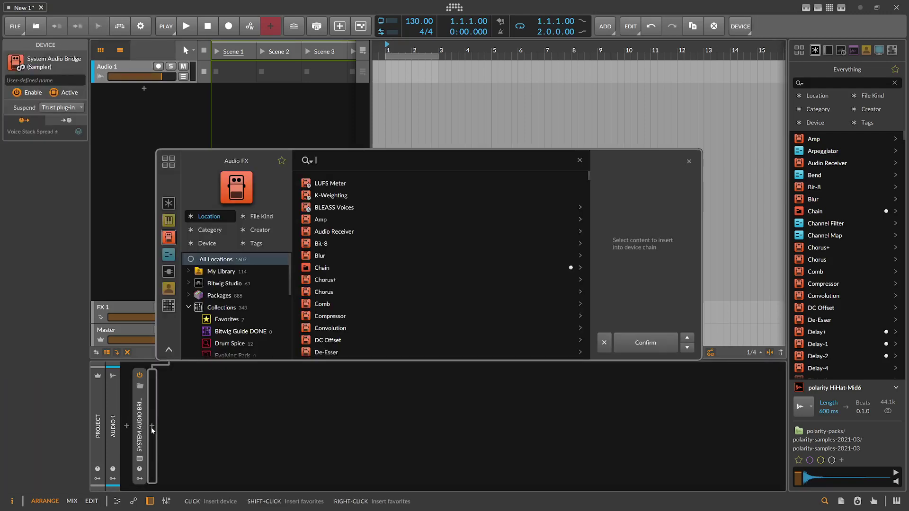
pyautogui.write('bird')
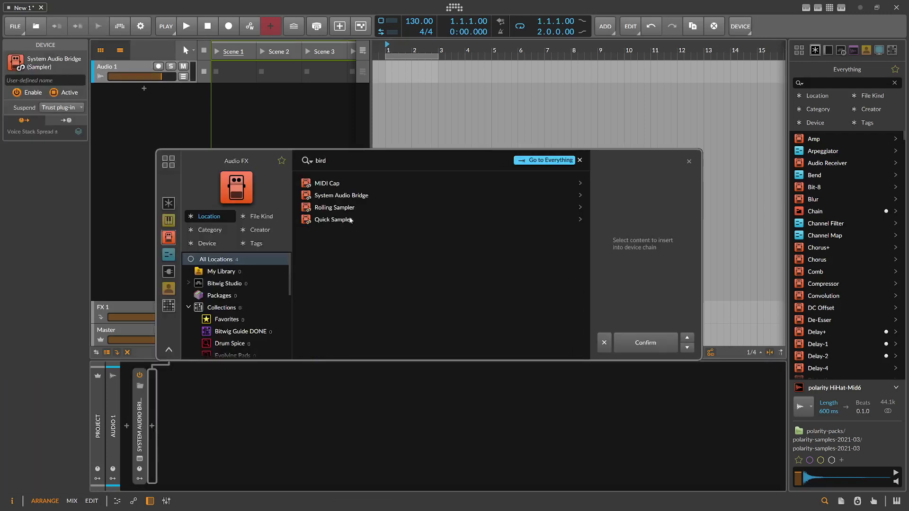
pyautogui.doubleClick(334, 208)
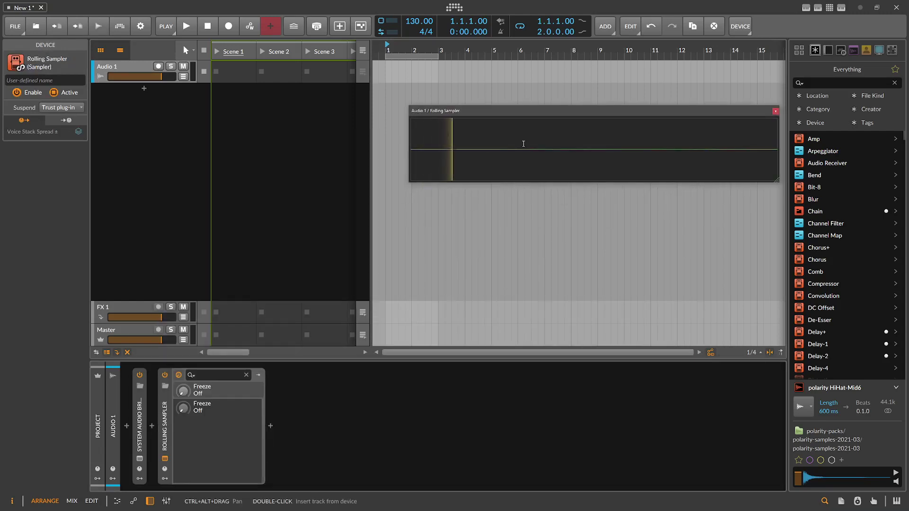
# - Review the Rolling Sampler's settings and recording duration options
pyautogui.rightClick(444, 129)
pyautogui.moveTo(476, 157)
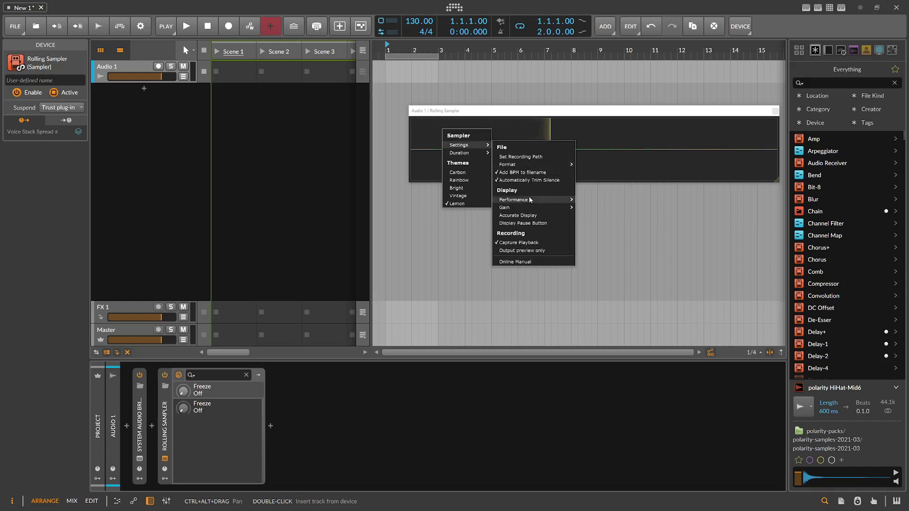
pyautogui.moveTo(529, 203)
pyautogui.moveTo(522, 167)
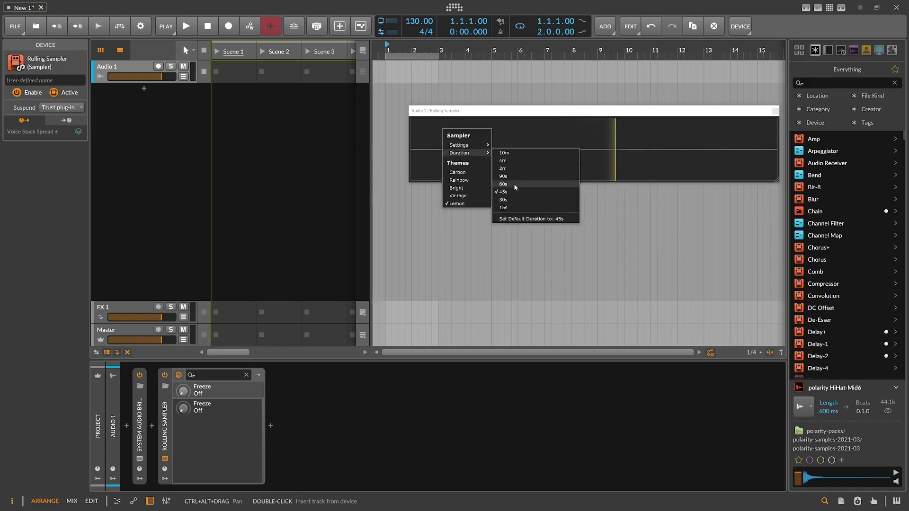
pyautogui.click(517, 118)
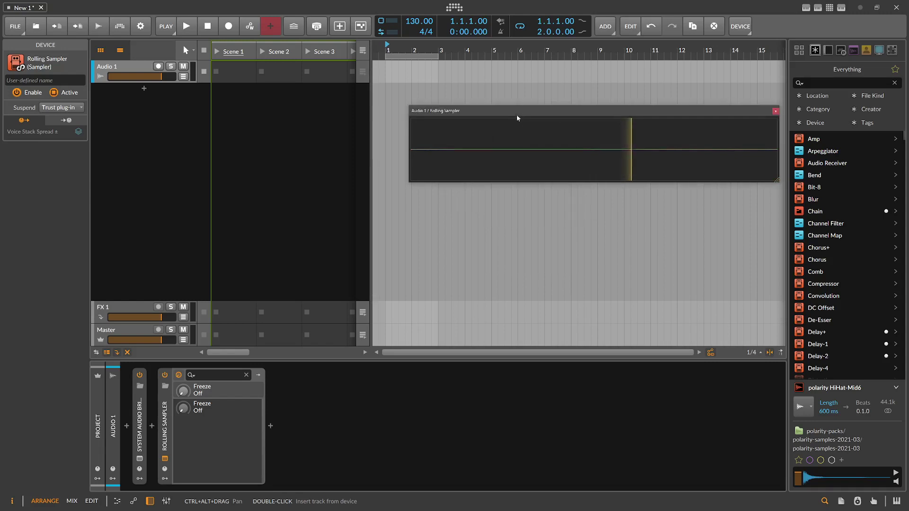
# - Move the Rolling Sampler window aside and play the "Sample-based Techno Recipe" video in the browser to capture its kicks
pyautogui.moveTo(517, 119); pyautogui.dragTo(497, 117)
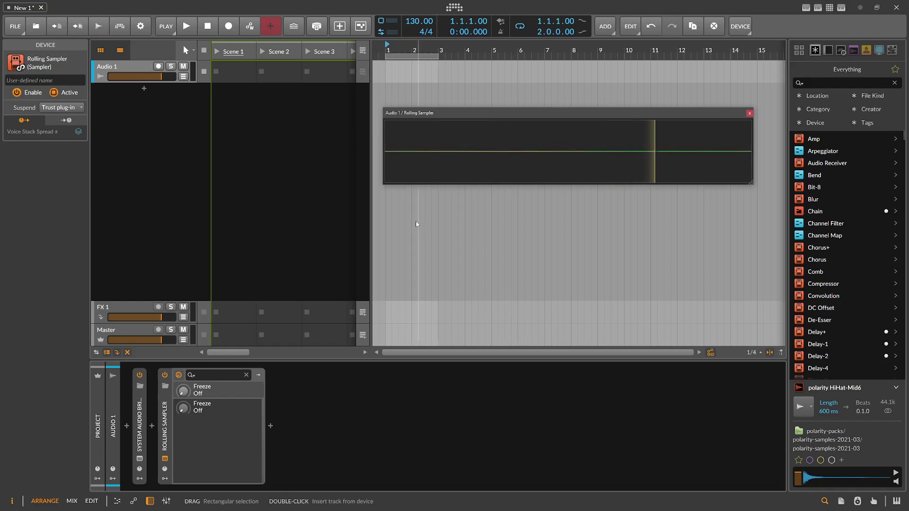
pyautogui.moveTo(454, 117); pyautogui.dragTo(206, 136)
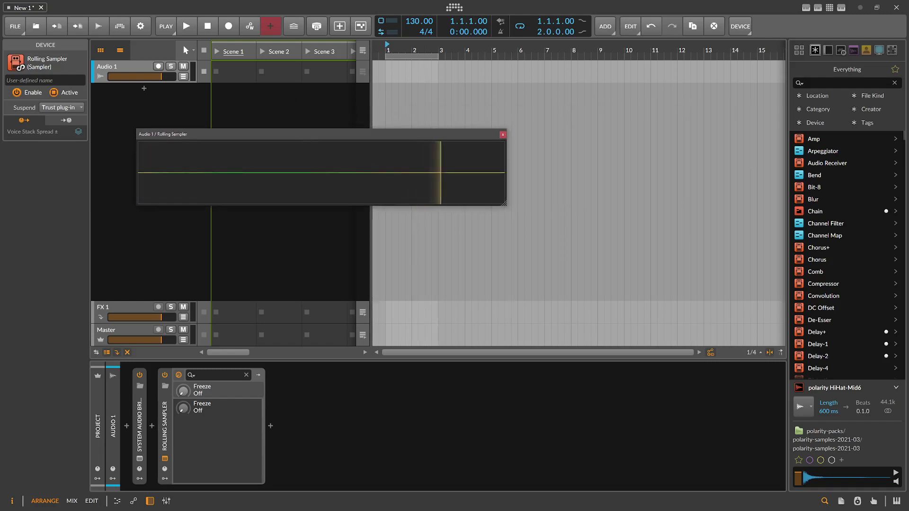
pyautogui.hotkey('alt', 'Tab')
pyautogui.moveTo(258, 73); pyautogui.dragTo(289, 78)
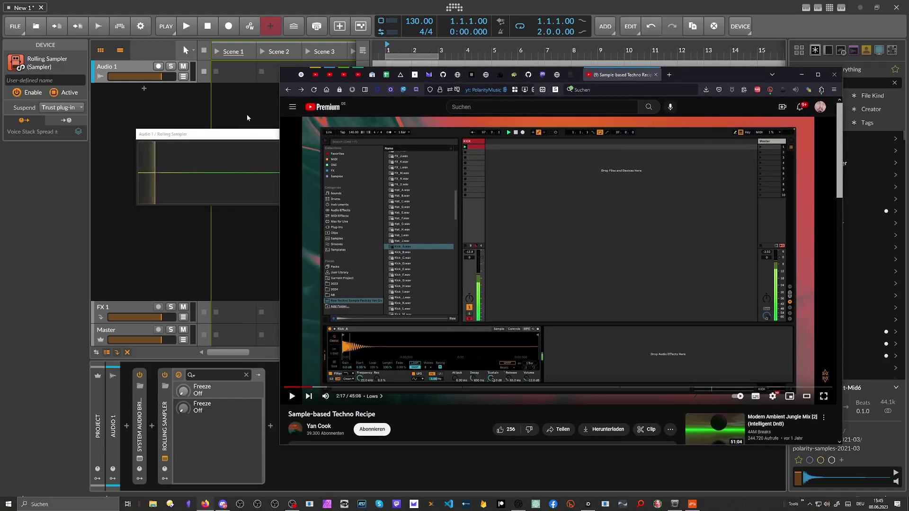
pyautogui.click(361, 311)
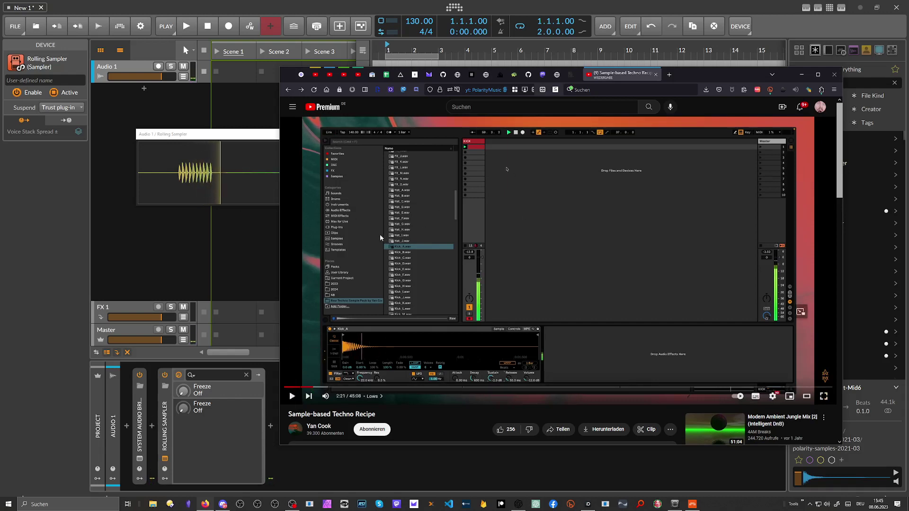
# - Bring the Rolling Sampler window over the arrangement and select a section of the captured kick waveform
pyautogui.moveTo(249, 139); pyautogui.dragTo(477, 85)
pyautogui.rightClick(462, 107)
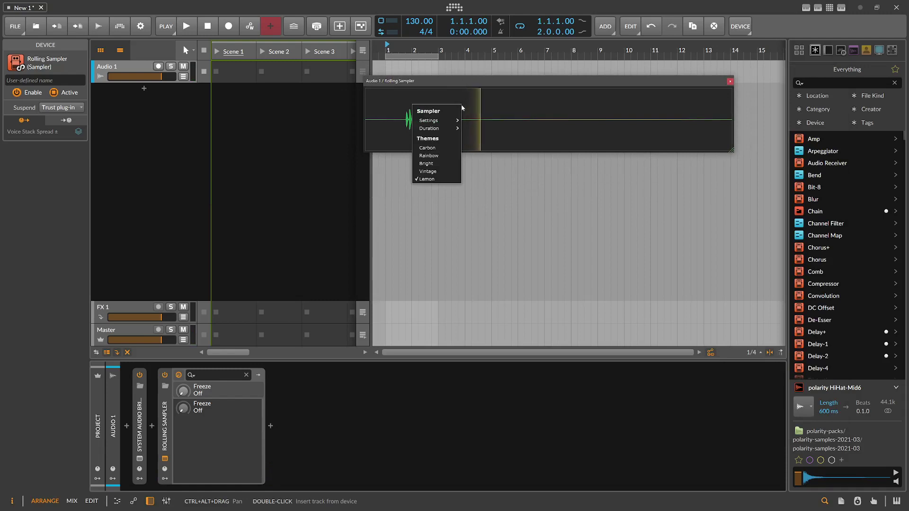
pyautogui.click(498, 104)
pyautogui.moveTo(420, 127); pyautogui.dragTo(434, 129)
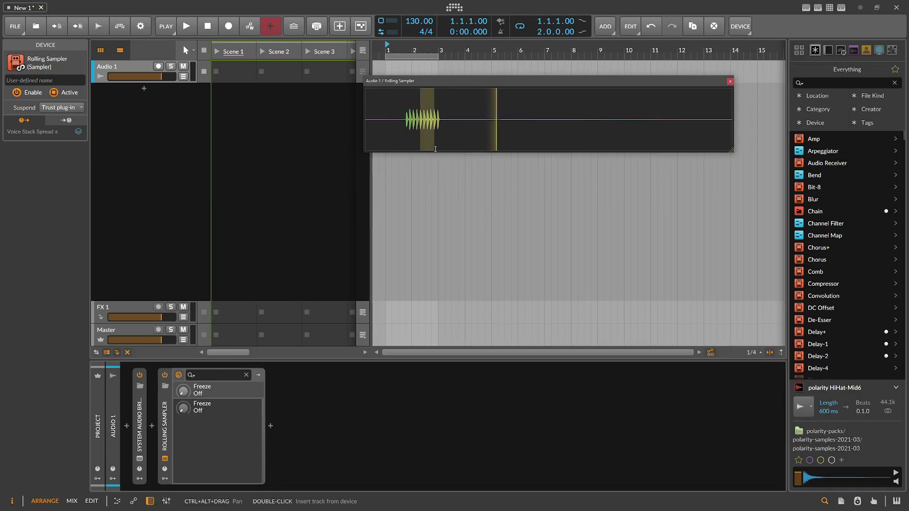
# - Create a Poly Grid instrument track, place a captured kick section in its patch as a Sampler module and close the Rolling Sampler window
pyautogui.click(144, 89)
pyautogui.write('poly')
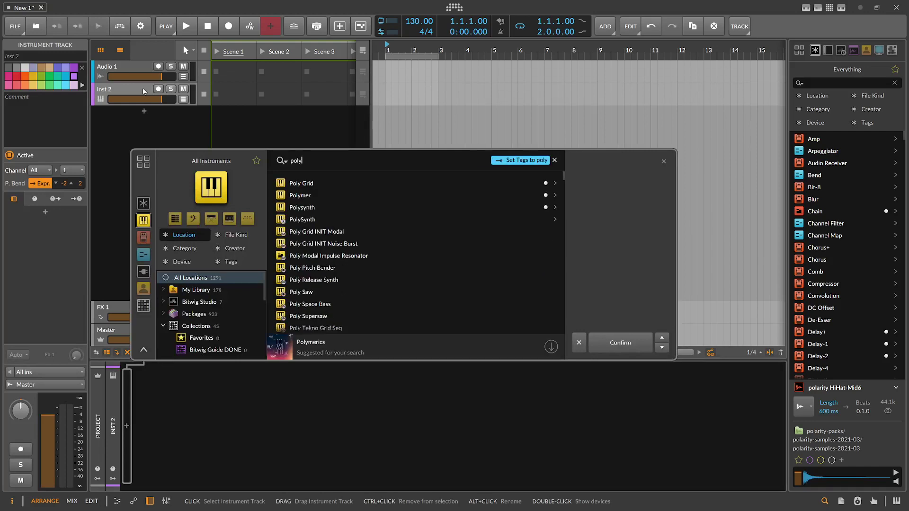
pyautogui.press('Return')
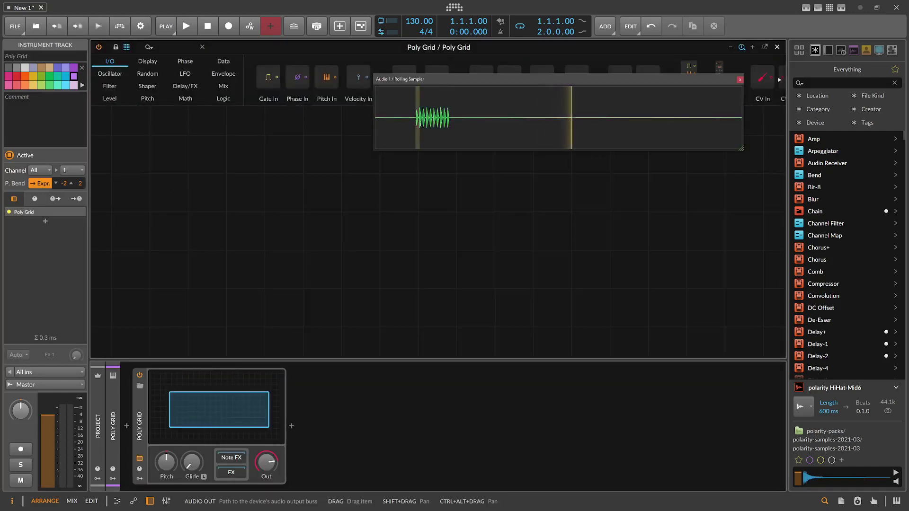
pyautogui.moveTo(423, 124); pyautogui.dragTo(454, 189)
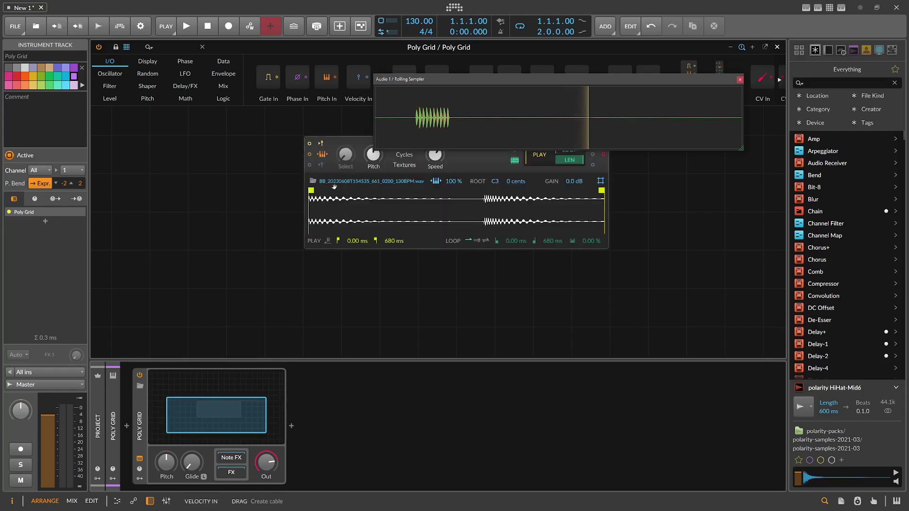
pyautogui.click(740, 80)
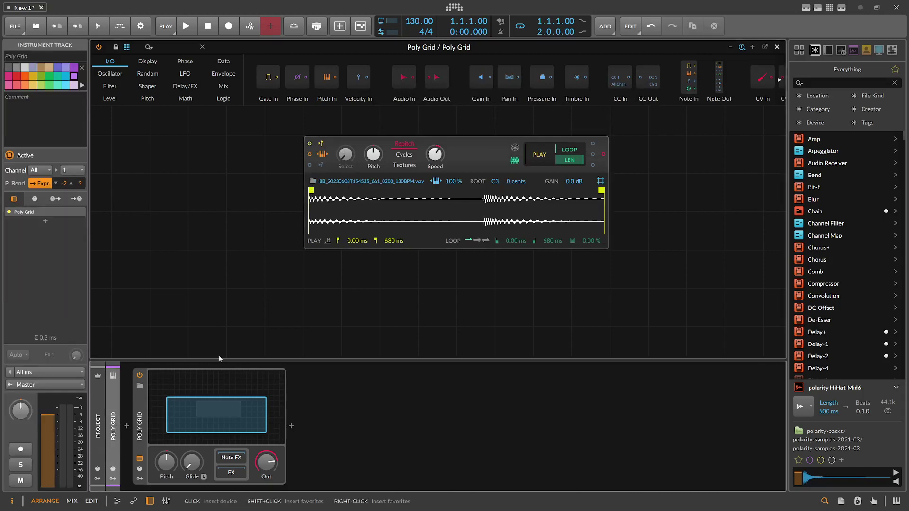
# - Add an Audio Out module after the Sampler and insert an AD envelope between the two
pyautogui.click(179, 47)
pyautogui.write('ou')
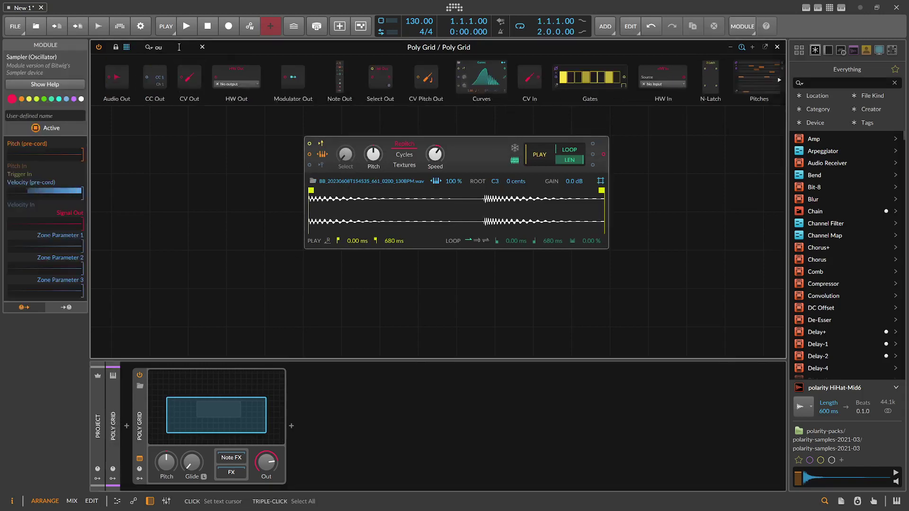
pyautogui.write('t')
pyautogui.moveTo(117, 77); pyautogui.dragTo(667, 154)
pyautogui.click(164, 48)
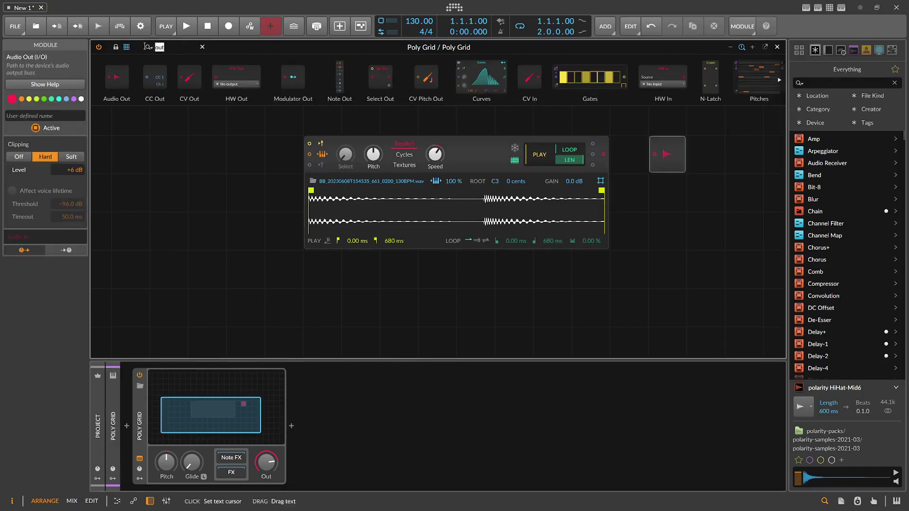
pyautogui.write('ad')
pyautogui.moveTo(117, 77); pyautogui.dragTo(603, 155)
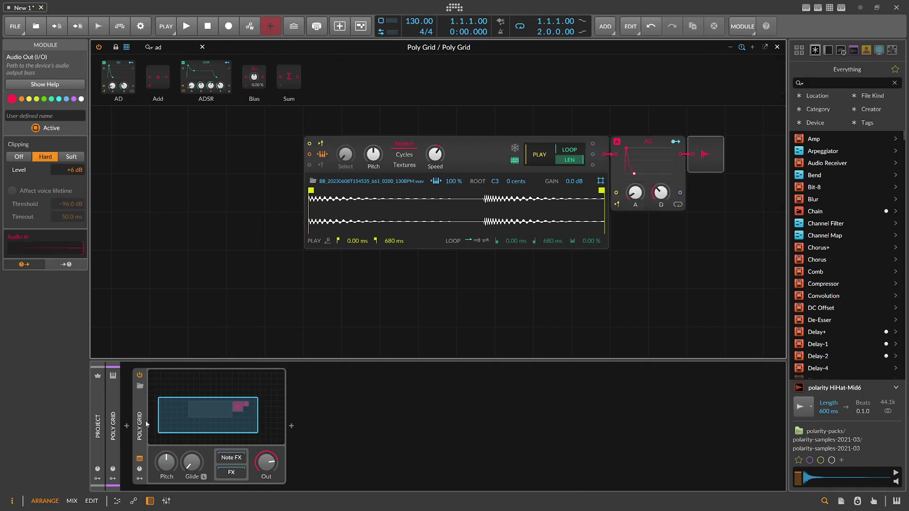
# - Trim the Sampler's playback range to about 401–490 ms with keytracking at 0 %, and adjust the AD envelope's decay
pyautogui.click(119, 424)
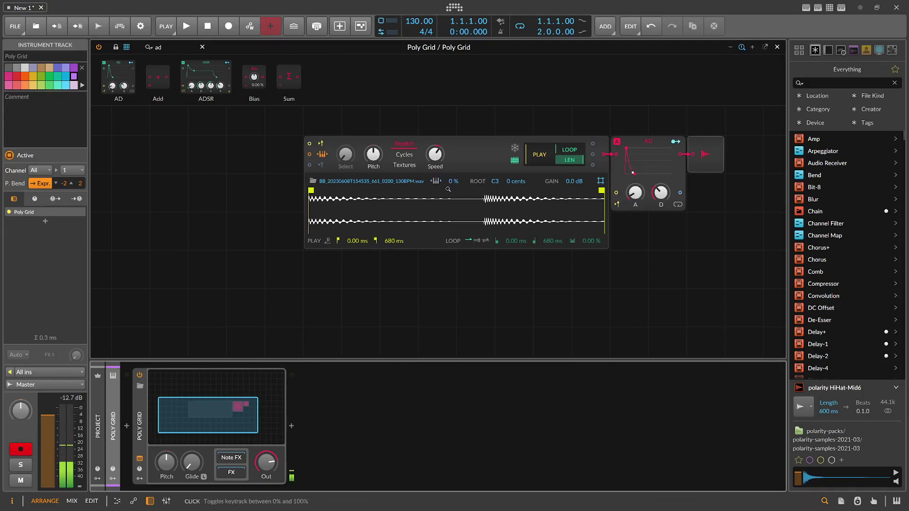
pyautogui.moveTo(312, 190); pyautogui.dragTo(489, 192)
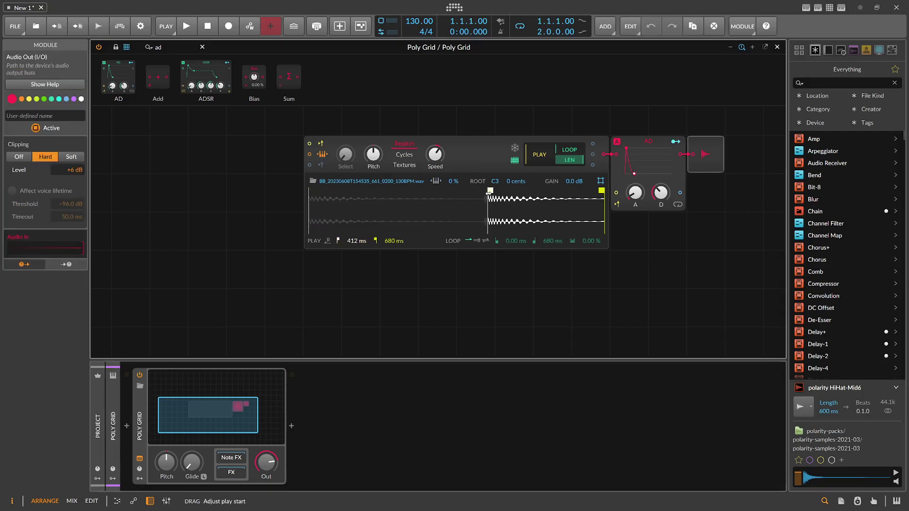
pyautogui.moveTo(603, 191); pyautogui.dragTo(520, 191)
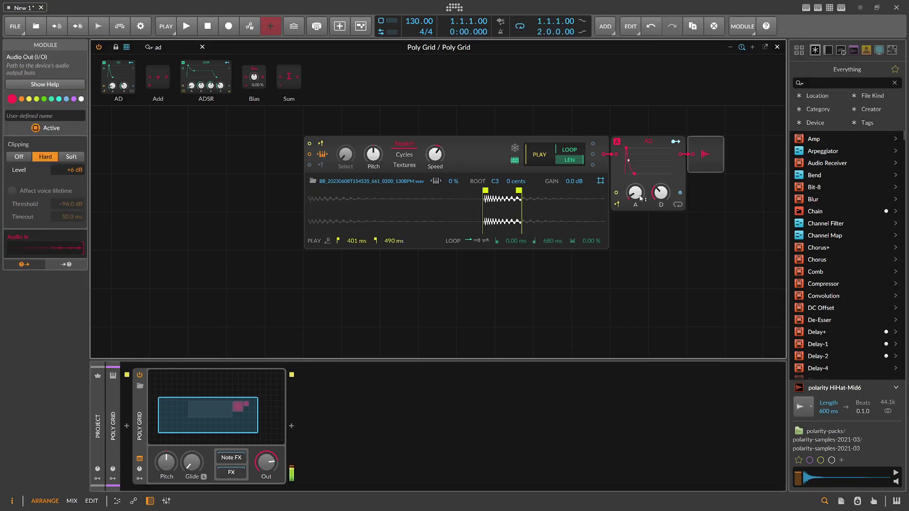
pyautogui.moveTo(634, 174); pyautogui.dragTo(631, 174)
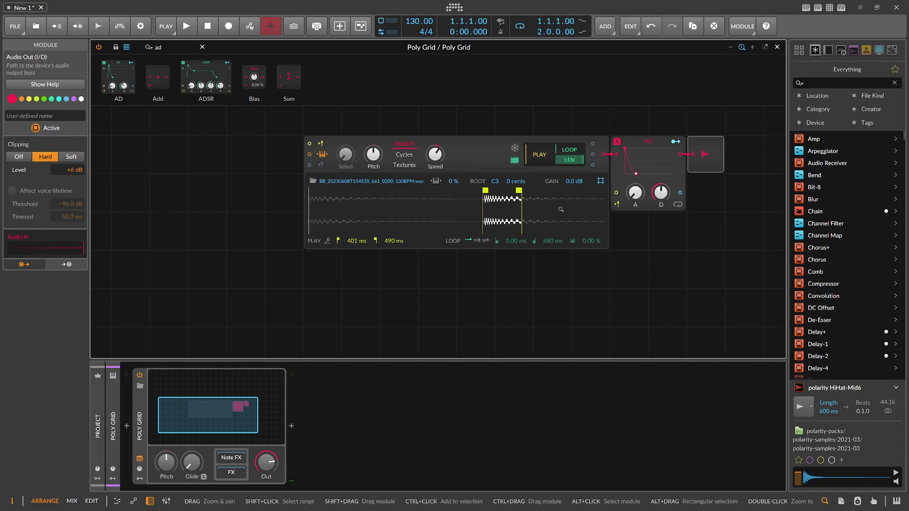
# - Find the Sine oscillator among the Grid modules and place it below the Sampler
pyautogui.moveTo(237, 171); pyautogui.dragTo(168, 167)
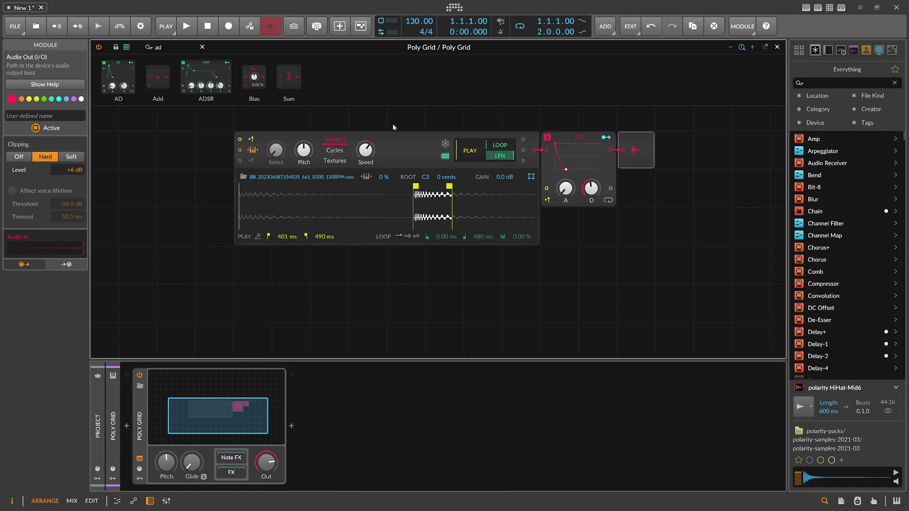
pyautogui.press('BackSpace')
pyautogui.press('BackSpace')
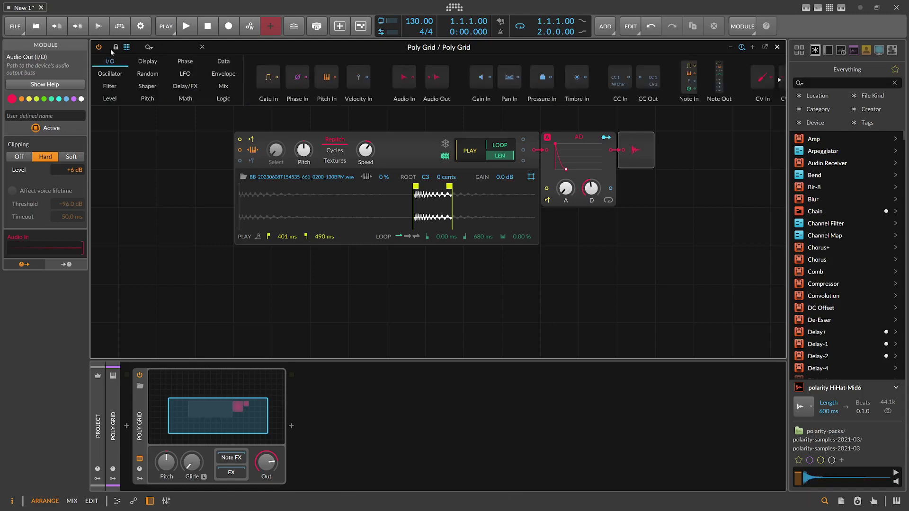
pyautogui.write('si')
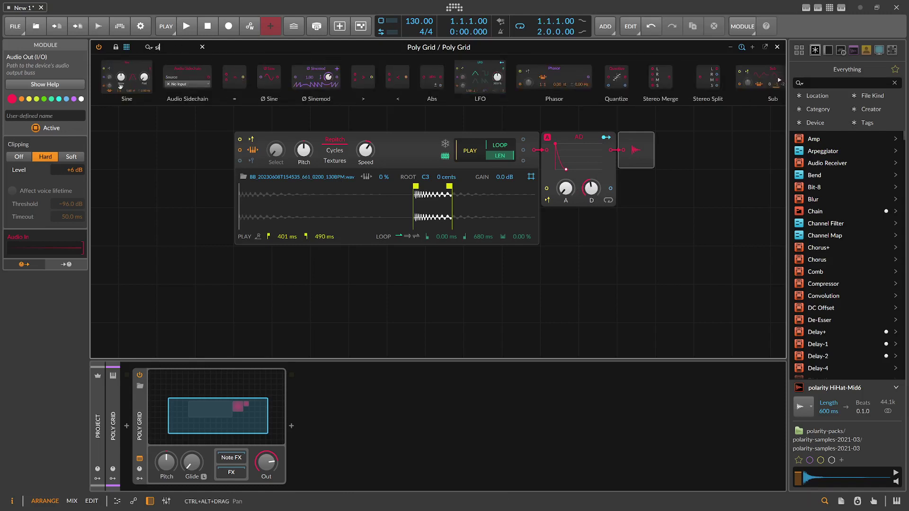
pyautogui.moveTo(121, 86); pyautogui.dragTo(409, 248)
pyautogui.rightClick(425, 241)
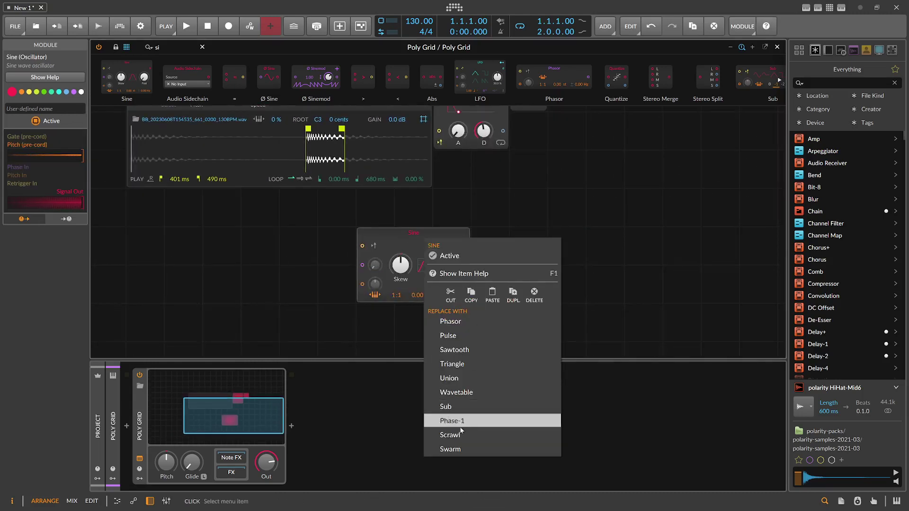
pyautogui.click(454, 364)
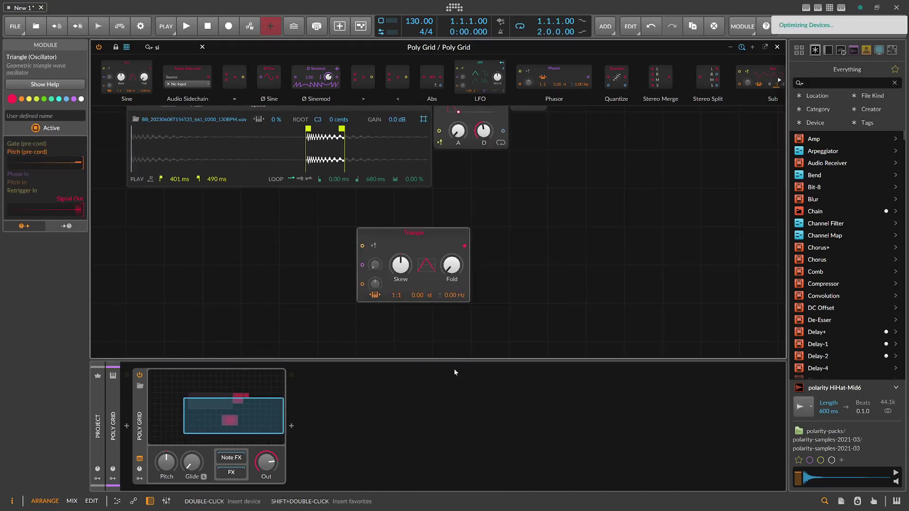
pyautogui.rightClick(432, 241)
pyautogui.click(452, 366)
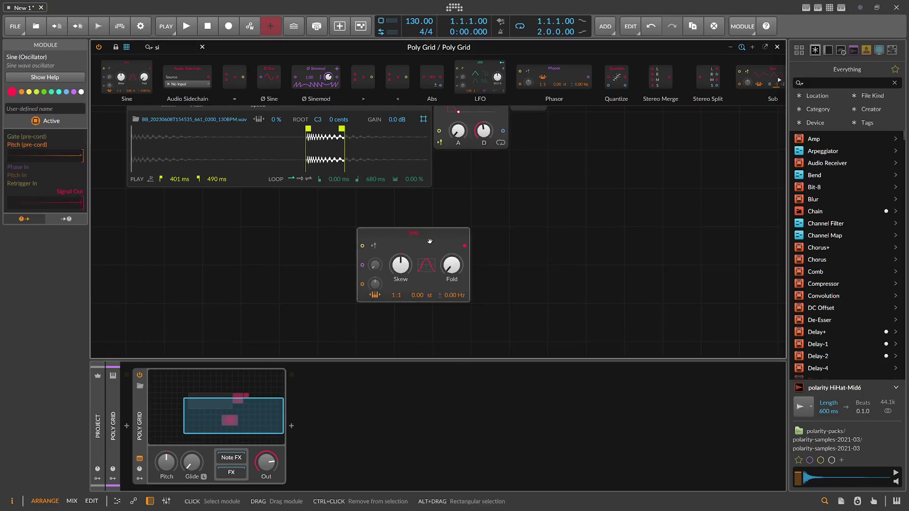
# - Shift the Sine to make room and place a copy of the Sampler's AD envelope at its output
pyautogui.moveTo(430, 241); pyautogui.dragTo(407, 243)
pyautogui.scroll(2, 445, 222)
pyautogui.click(471, 199)
pyautogui.scroll(-2, 466, 227)
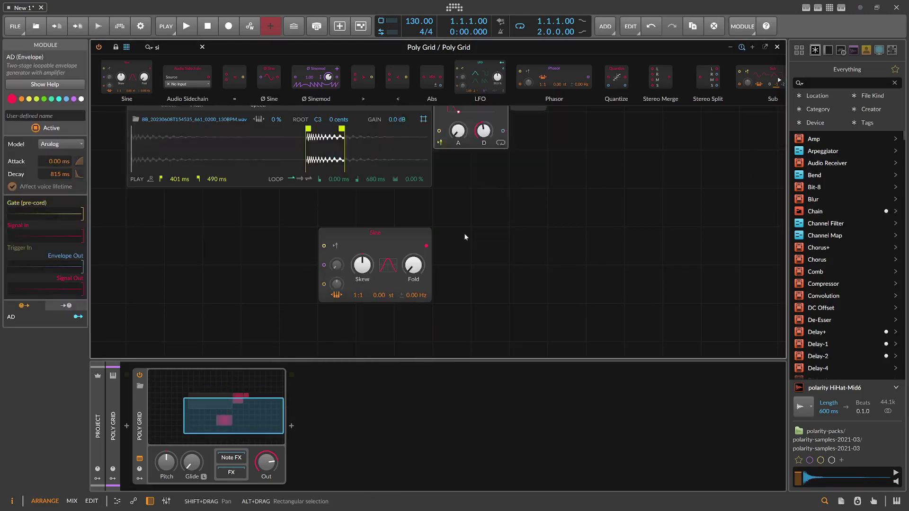
pyautogui.click(464, 233)
pyautogui.hotkey('ctrl', 'v')
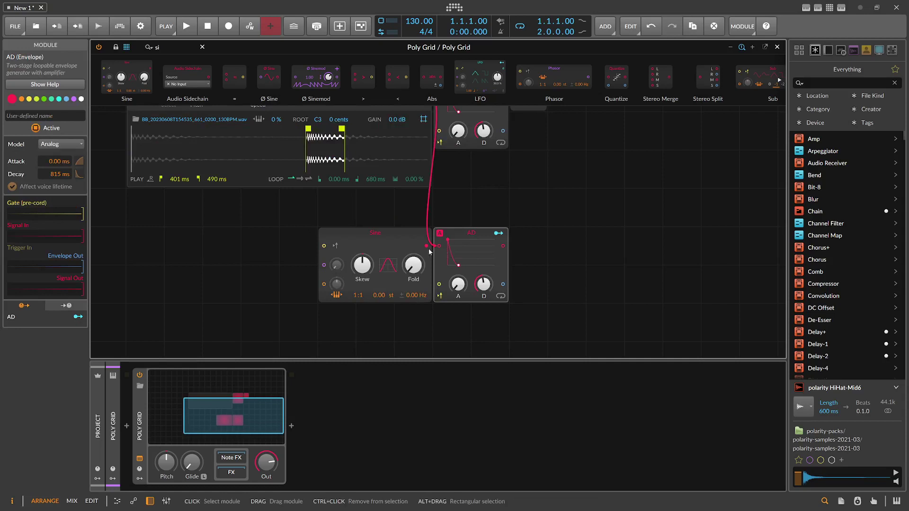
# - Place a copy of the Audio Out module after the Sine's AD envelope and connect the two
pyautogui.scroll(2, 530, 183)
pyautogui.click(530, 184)
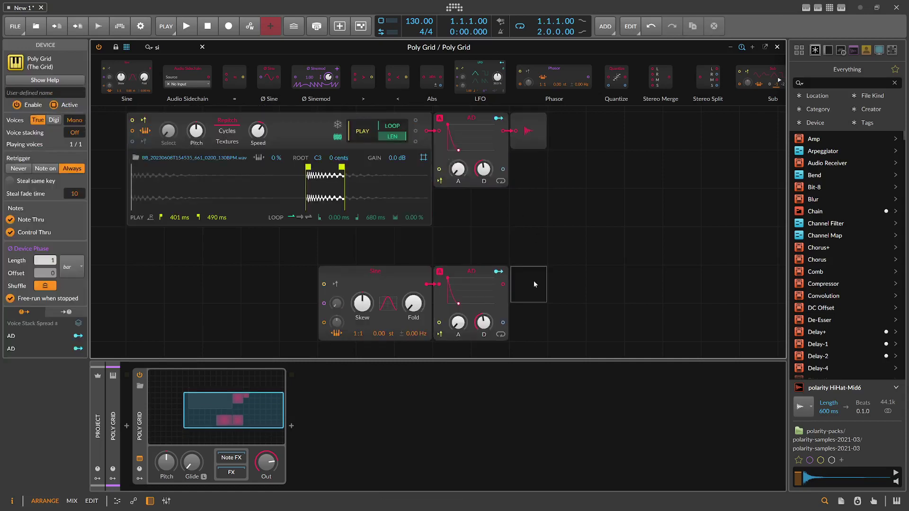
pyautogui.hotkey('ctrl', 'v')
pyautogui.moveTo(503, 284); pyautogui.dragTo(516, 285)
pyautogui.click(511, 259)
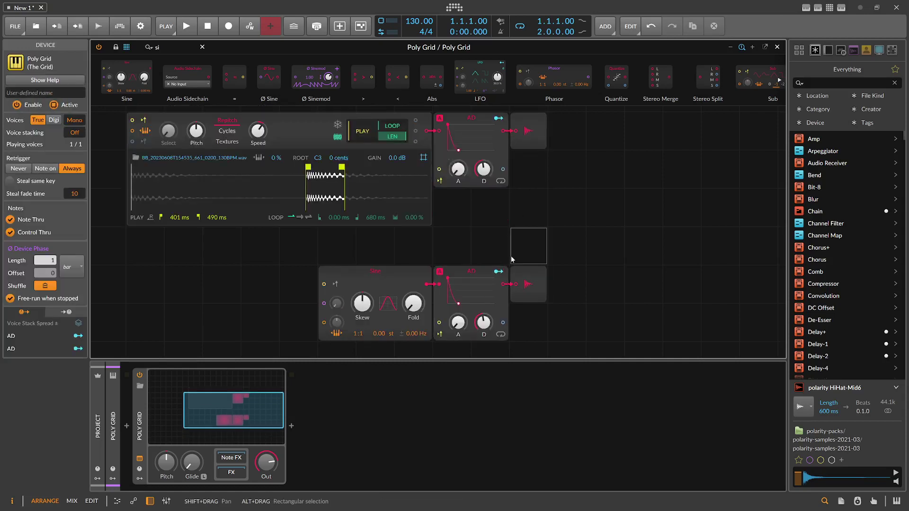
# - Delete the Sampler chain's Audio Out and route its AD envelope output into the Sine's phase input
pyautogui.click(528, 137)
pyautogui.press('Delete')
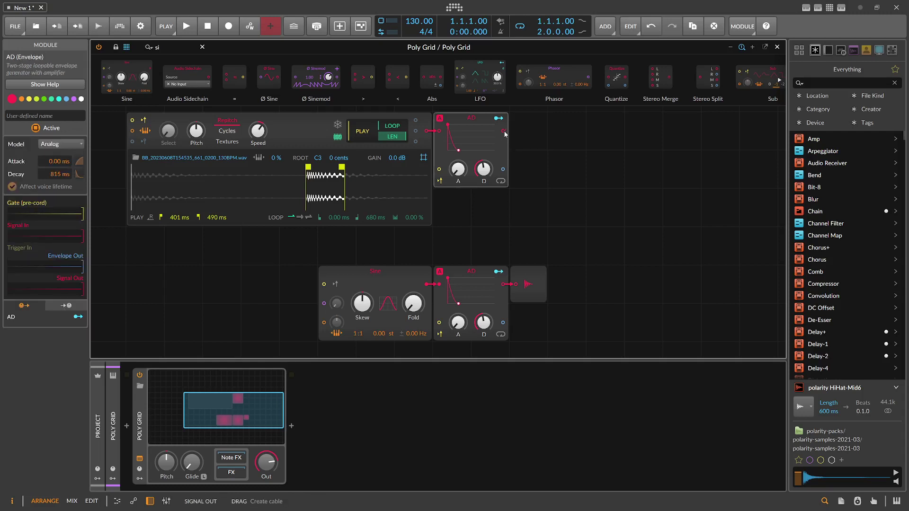
pyautogui.moveTo(504, 131); pyautogui.dragTo(324, 303)
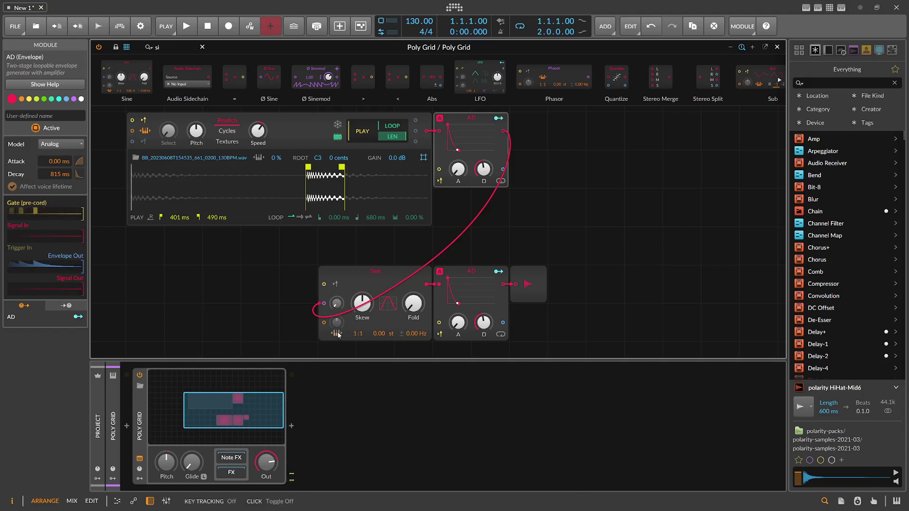
# - Raise the Sine's pitch modulation amount and wire a new Freq → Pitch converter into its pitch input
pyautogui.moveTo(337, 323); pyautogui.dragTo(337, 284)
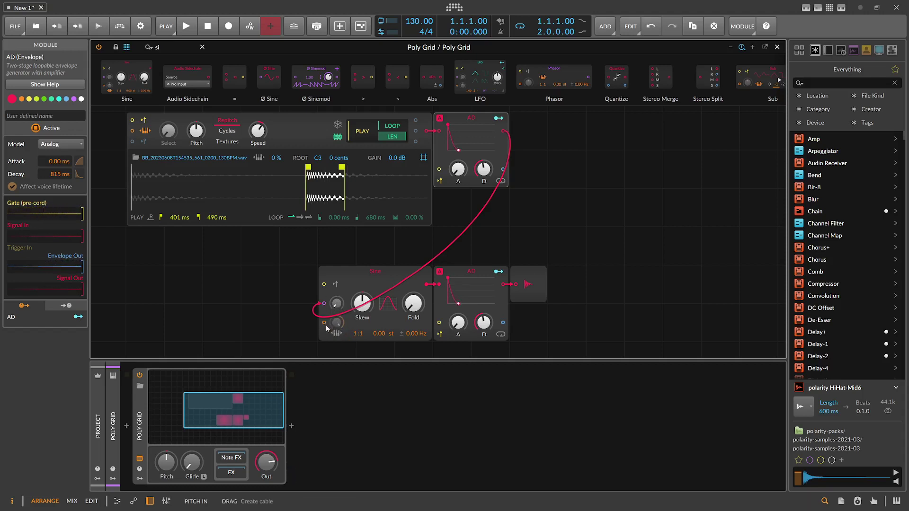
pyautogui.moveTo(163, 48); pyautogui.dragTo(126, 49)
pyautogui.press('BackSpace')
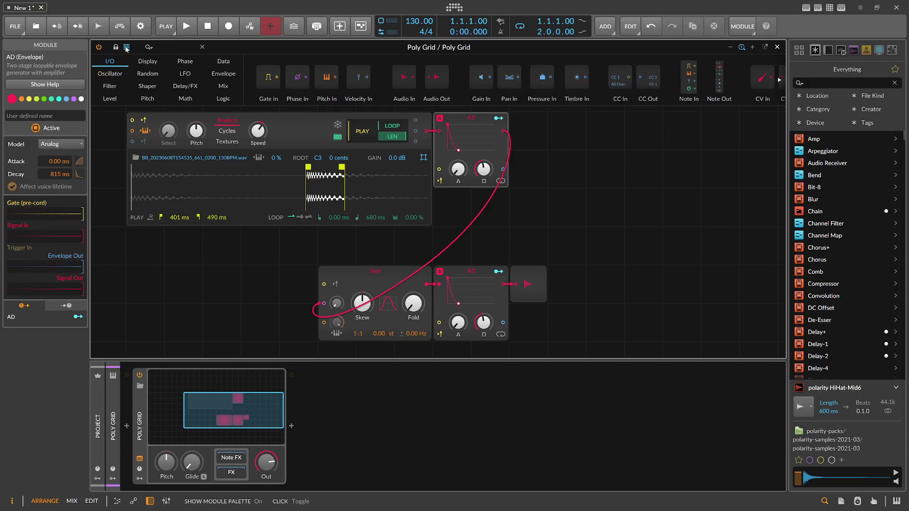
pyautogui.write('freq')
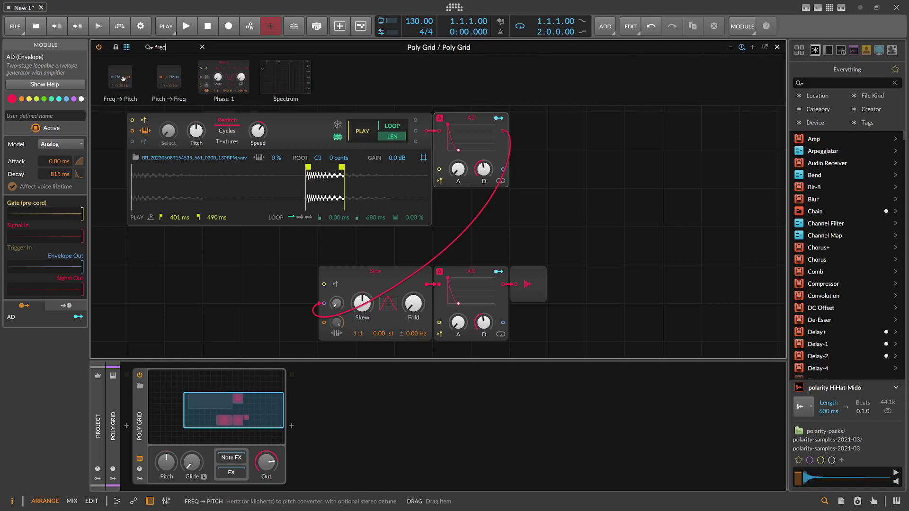
pyautogui.moveTo(123, 78); pyautogui.dragTo(280, 324)
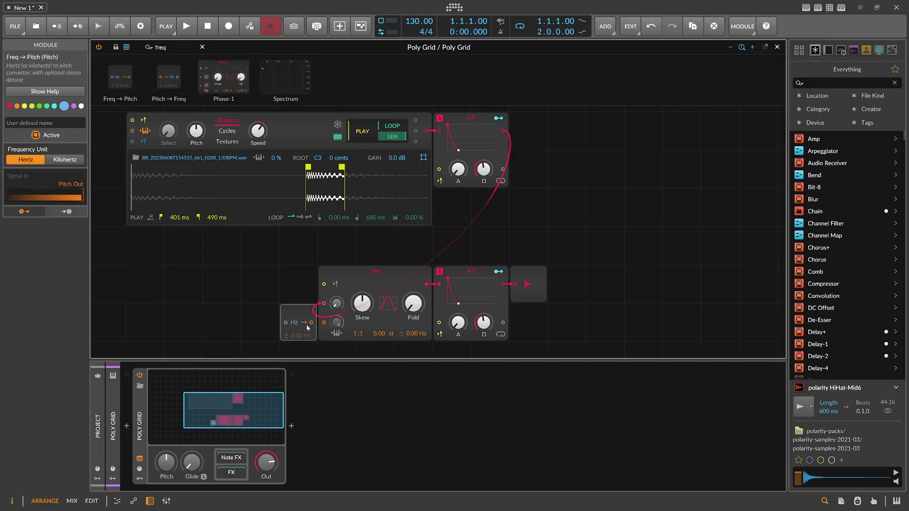
pyautogui.moveTo(311, 323); pyautogui.dragTo(324, 323)
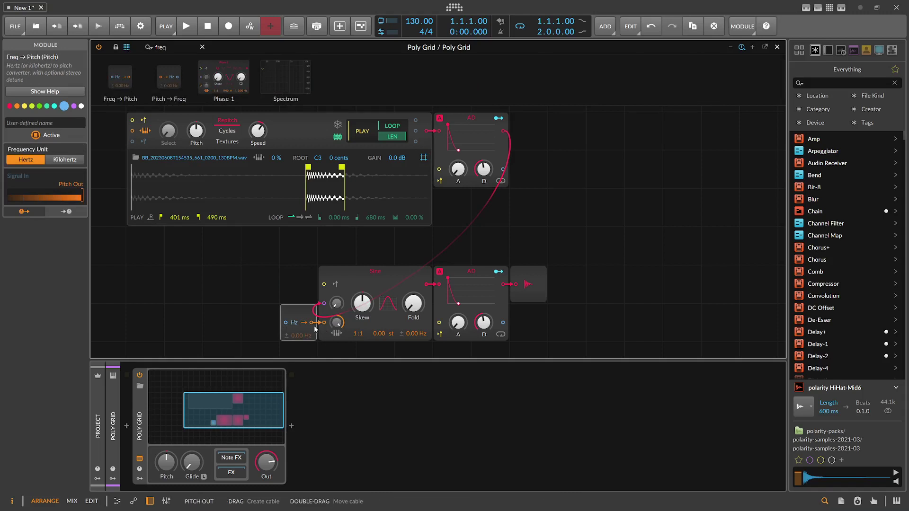
# - Add a Constant module in front of the Freq → Pitch converter and set its value to 80
pyautogui.moveTo(168, 48); pyautogui.dragTo(99, 47)
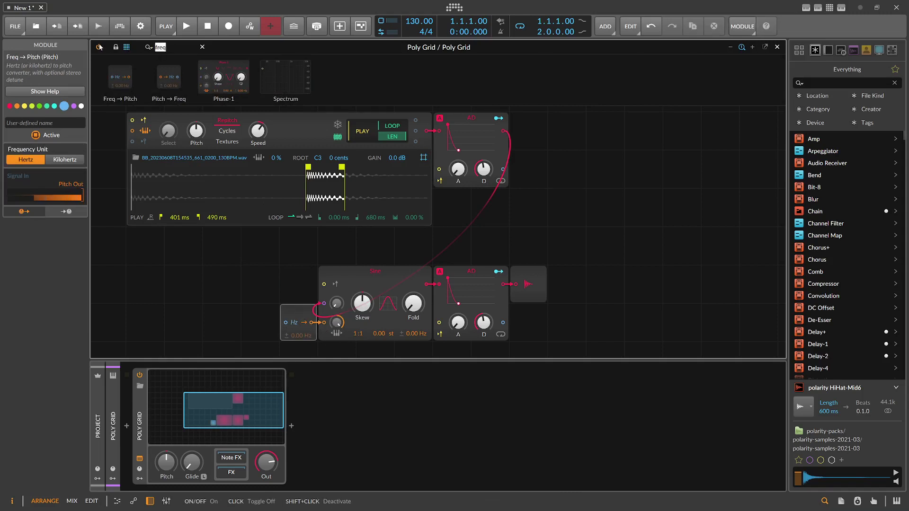
pyautogui.press('BackSpace')
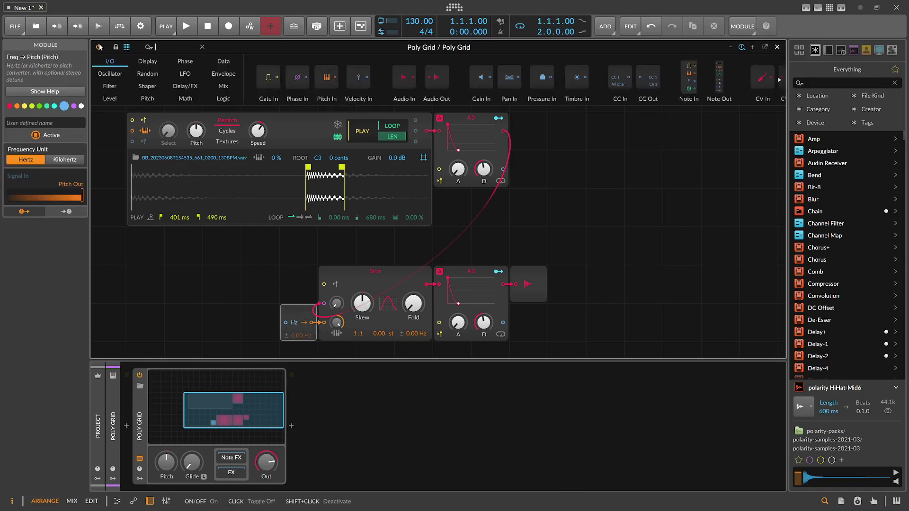
pyautogui.write('const')
pyautogui.moveTo(115, 78); pyautogui.dragTo(286, 325)
pyautogui.keyDown('ctrl'); pyautogui.click(271, 335); pyautogui.keyUp('ctrl')
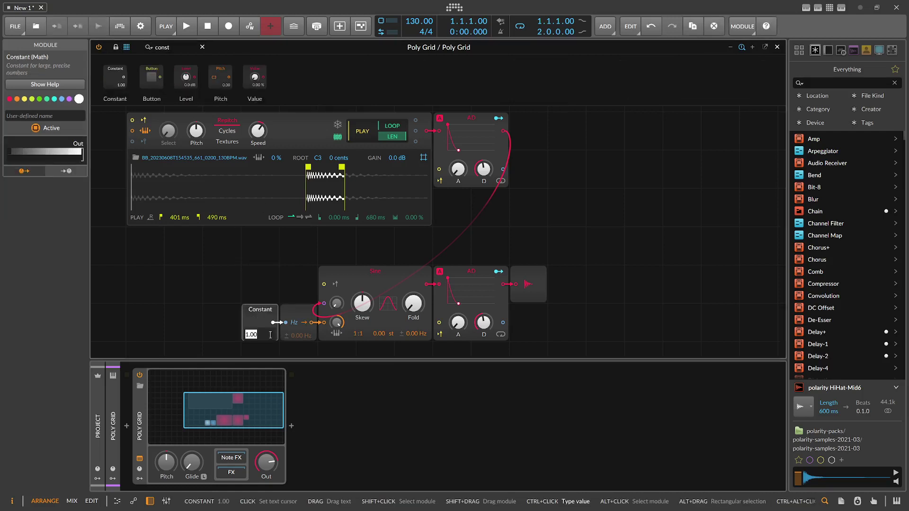
pyautogui.write('80')
pyautogui.press('Return')
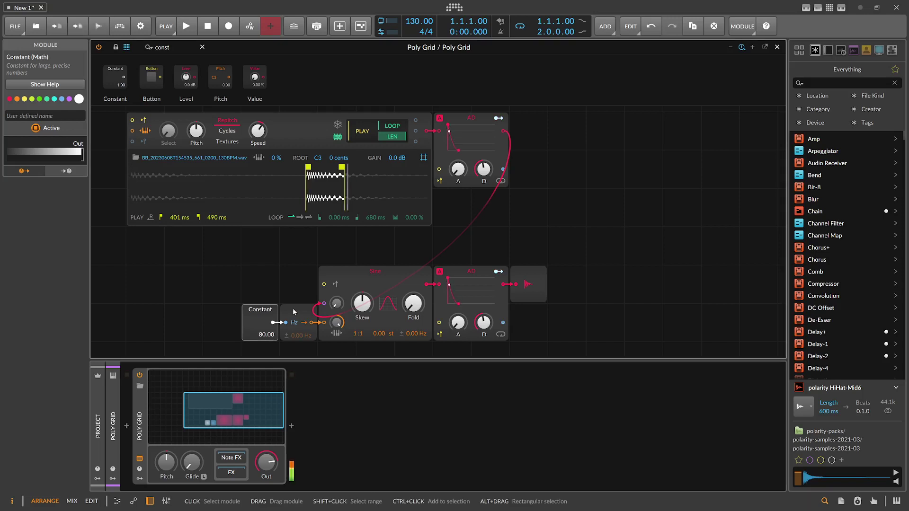
# - Set the Sine's phase modulation amount to about 46 %, shortening its envelope's decay and adjusting the Sampler envelope's attack
pyautogui.click(346, 298)
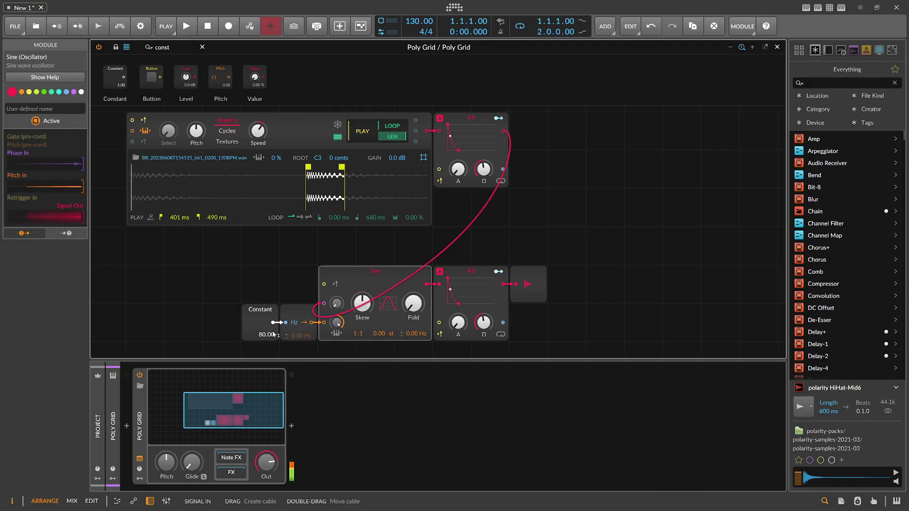
pyautogui.moveTo(483, 324); pyautogui.dragTo(483, 336)
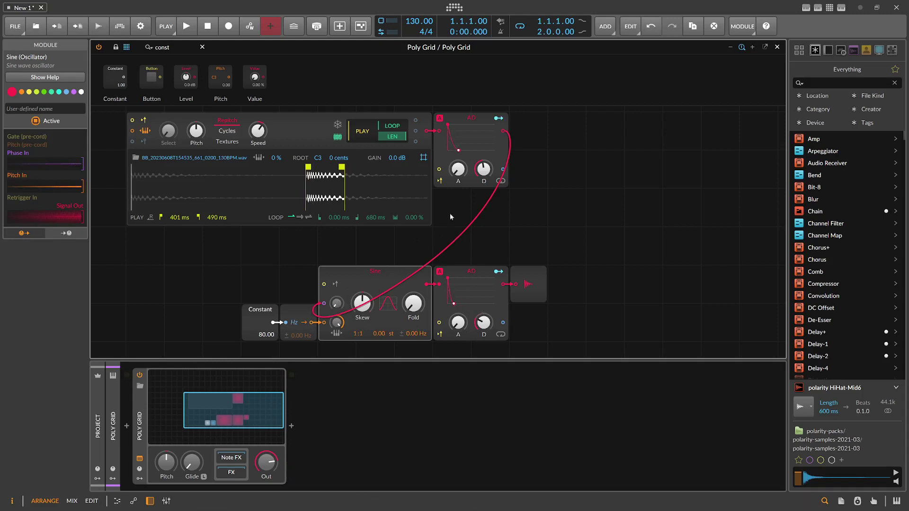
pyautogui.moveTo(336, 303); pyautogui.dragTo(336, 303)
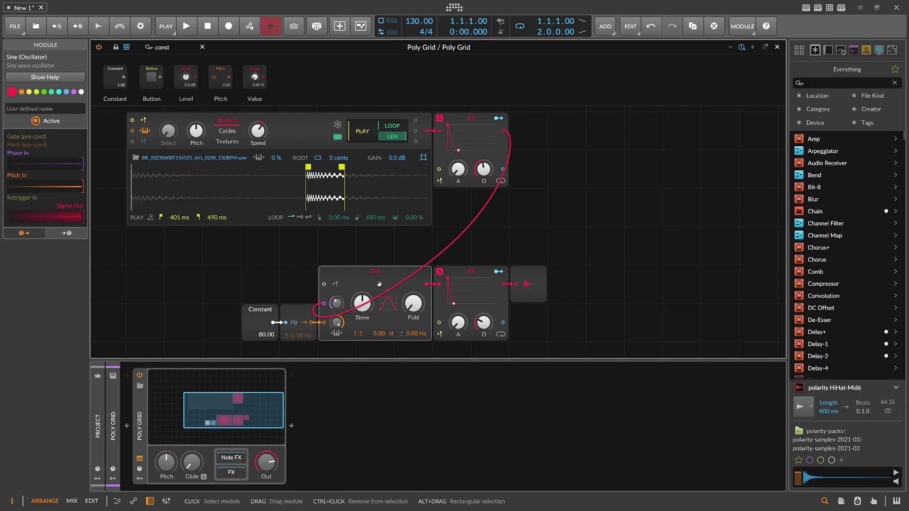
pyautogui.moveTo(337, 305)
pyautogui.mouseDown()
pyautogui.moveTo(337, 296)
pyautogui.moveTo(336, 322)
pyautogui.moveTo(336, 296)
pyautogui.mouseUp()
pyautogui.moveTo(458, 170); pyautogui.dragTo(458, 166)
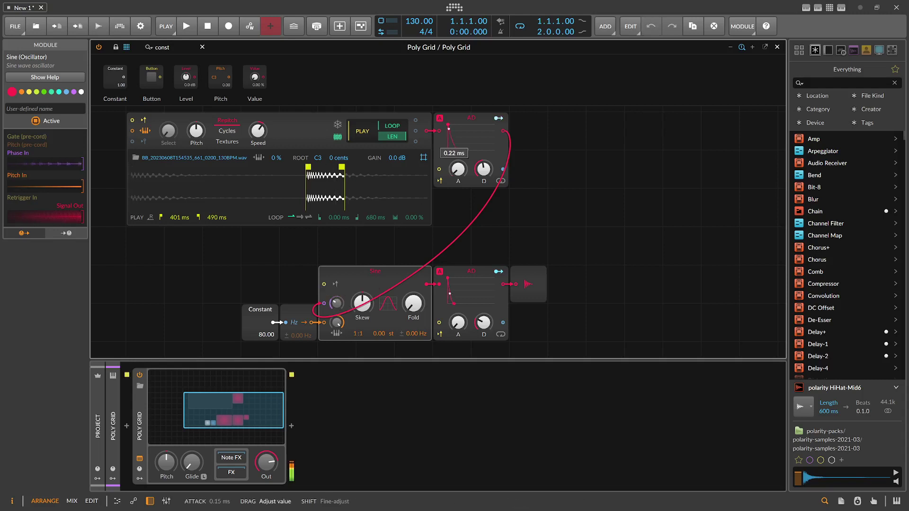
pyautogui.moveTo(337, 303); pyautogui.dragTo(337, 298)
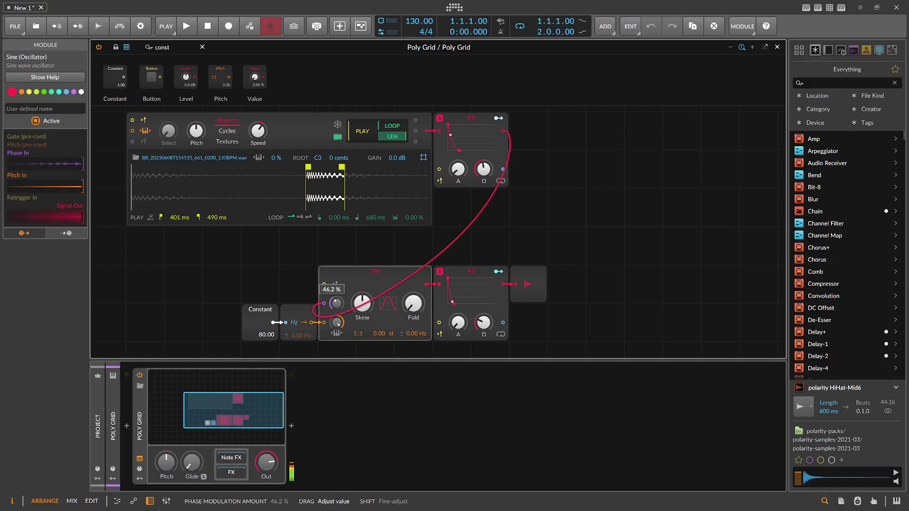
# - Tune the decay of both AD envelopes and set the Sine's phase modulation amount to about 90 %
pyautogui.moveTo(483, 323); pyautogui.dragTo(483, 310)
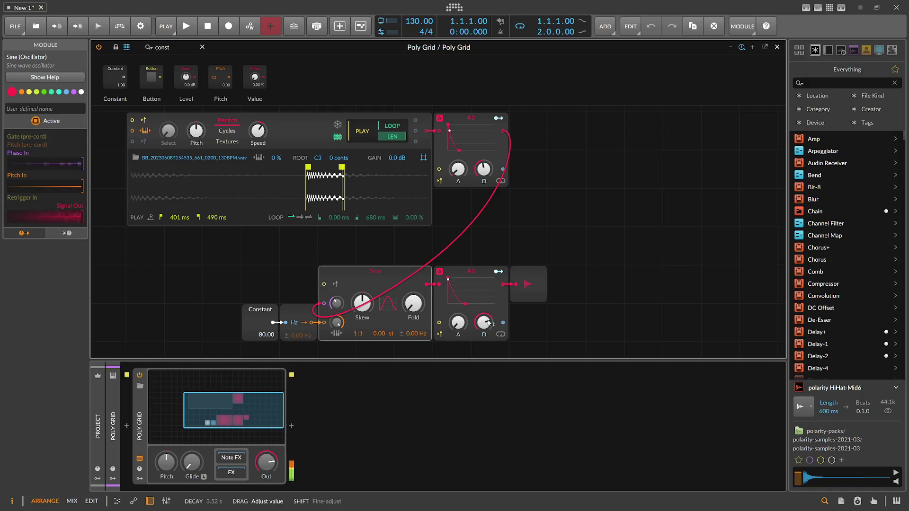
pyautogui.moveTo(483, 169)
pyautogui.moveTo(483, 168); pyautogui.dragTo(484, 180)
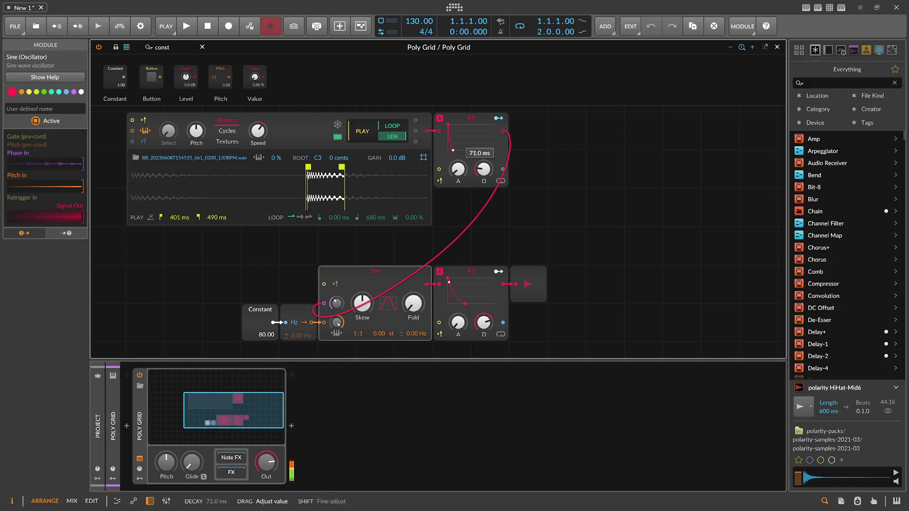
pyautogui.moveTo(336, 303)
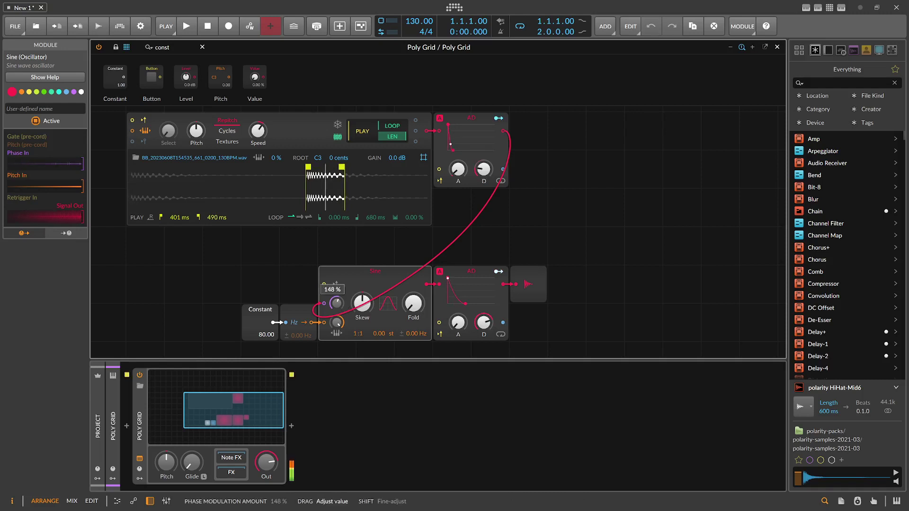
pyautogui.moveTo(486, 173); pyautogui.dragTo(486, 162)
pyautogui.moveTo(337, 303); pyautogui.dragTo(337, 288)
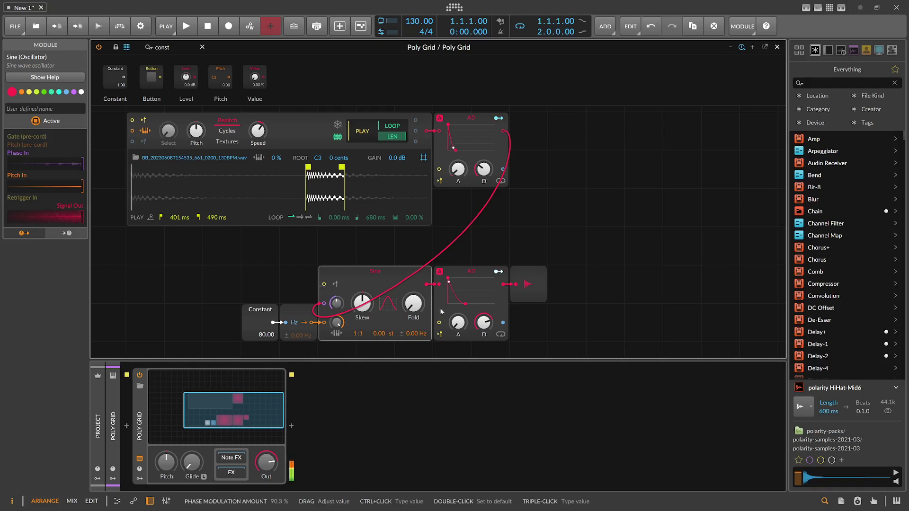
pyautogui.moveTo(483, 323); pyautogui.dragTo(484, 328)
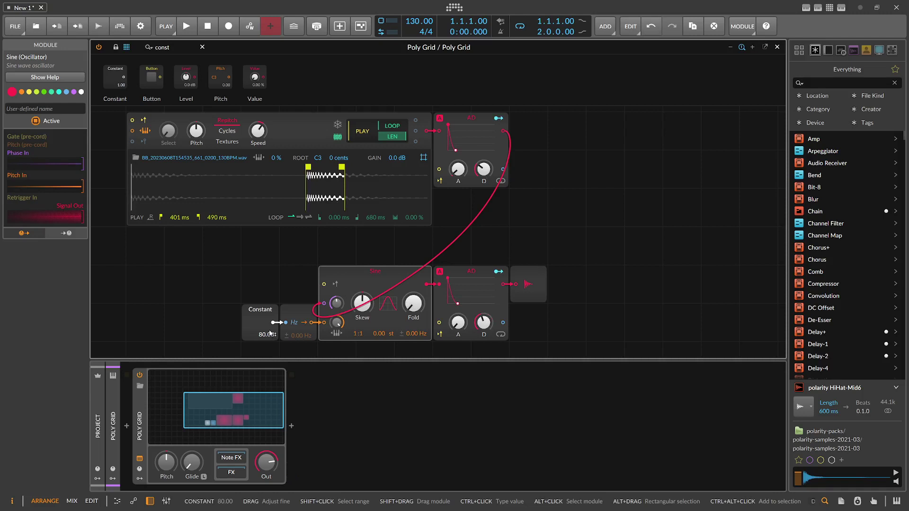
# - Turn on retriggering on notes for the Sine and fine-tune its phase modulation amount
pyautogui.click(335, 285)
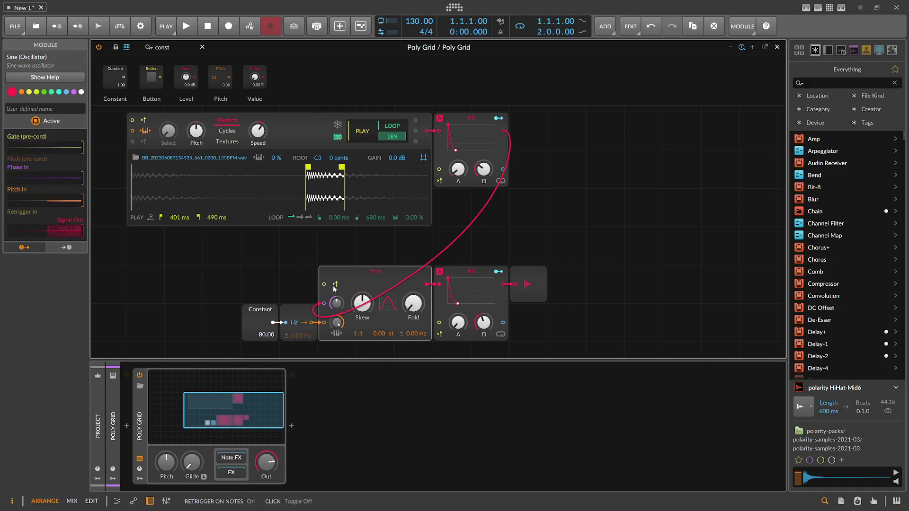
pyautogui.moveTo(328, 263); pyautogui.dragTo(363, 258)
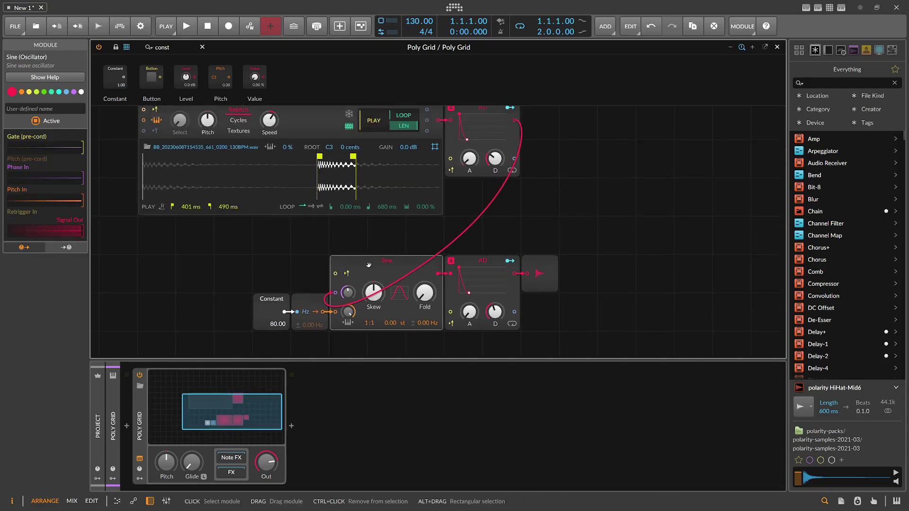
pyautogui.click(371, 244)
pyautogui.click(341, 281)
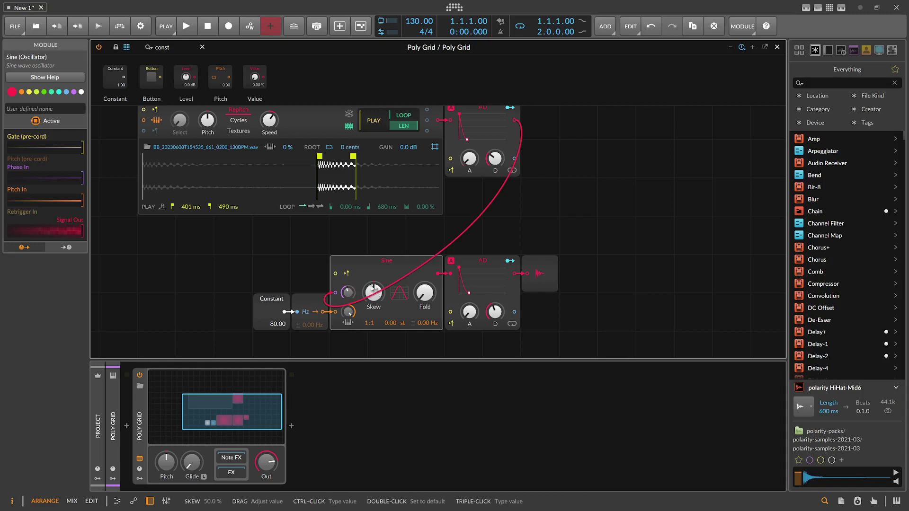
pyautogui.moveTo(348, 293); pyautogui.dragTo(348, 287)
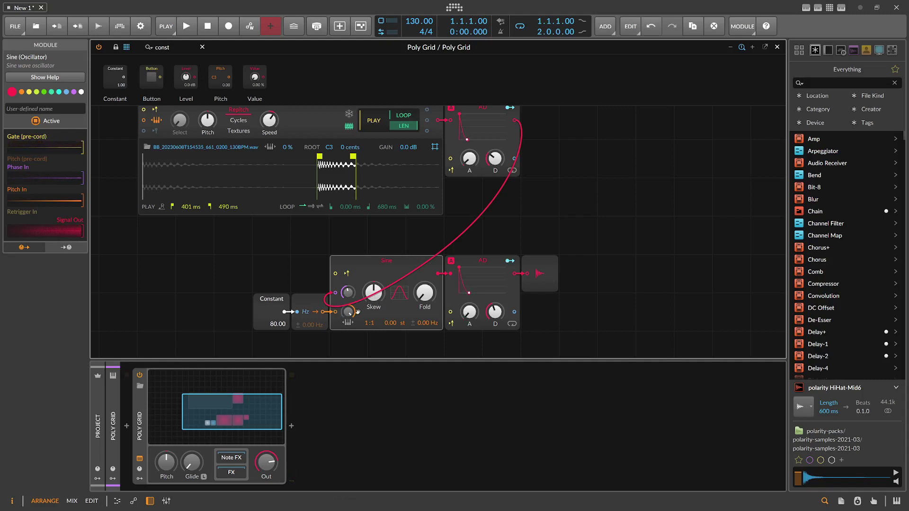
# - Make room before the Sine and insert an Add module between the Freq → Pitch converter and the Sine's pitch input
pyautogui.moveTo(350, 245); pyautogui.dragTo(441, 225)
pyautogui.moveTo(321, 280)
pyautogui.mouseDown()
pyautogui.moveTo(395, 286)
pyautogui.moveTo(316, 277)
pyautogui.mouseUp()
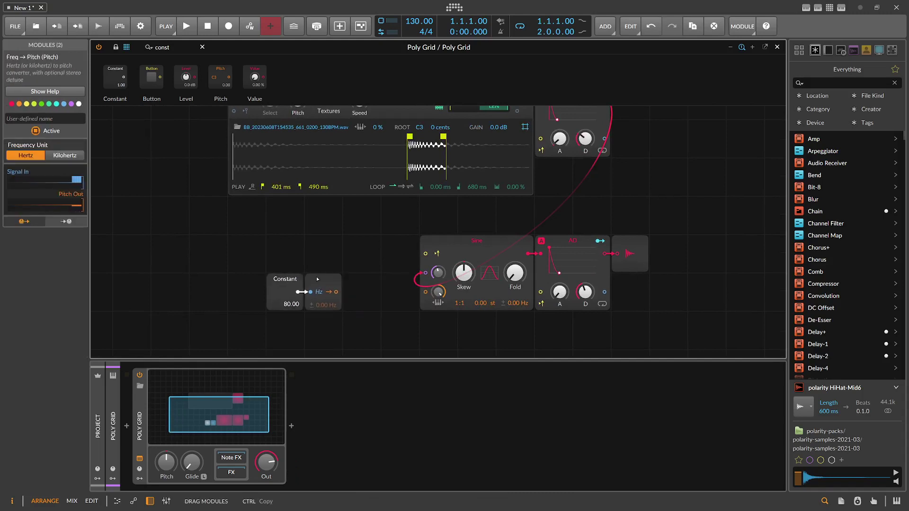
pyautogui.click(361, 254)
pyautogui.doubleClick(175, 47)
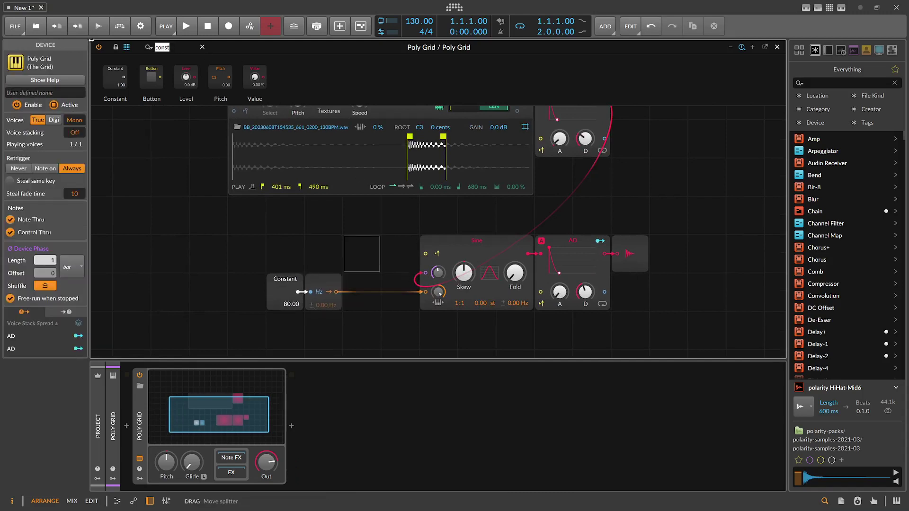
pyautogui.write('mo')
pyautogui.press('BackSpace')
pyautogui.press('BackSpace')
pyautogui.write('add')
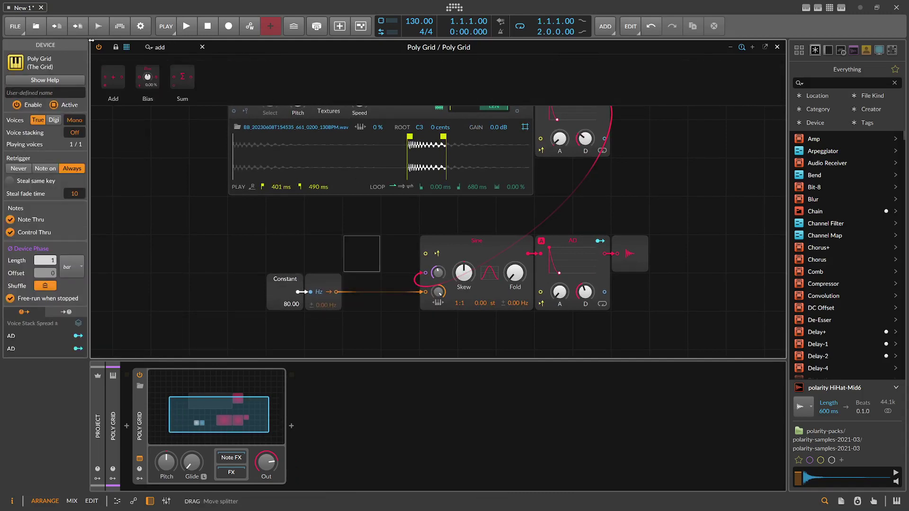
pyautogui.moveTo(113, 78); pyautogui.dragTo(418, 292)
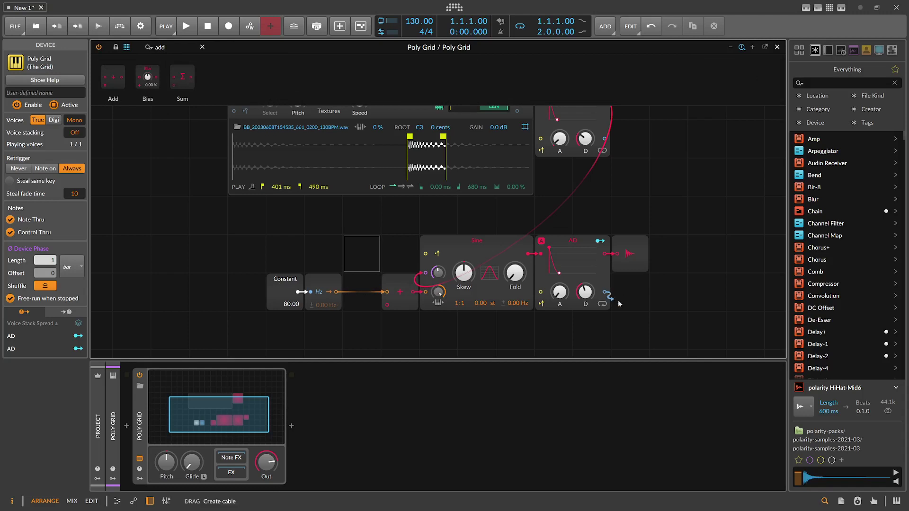
# - Feed the Sine AD's envelope output into the Add module through an Attenuate module set to 15.0 %
pyautogui.moveTo(604, 292); pyautogui.dragTo(391, 312)
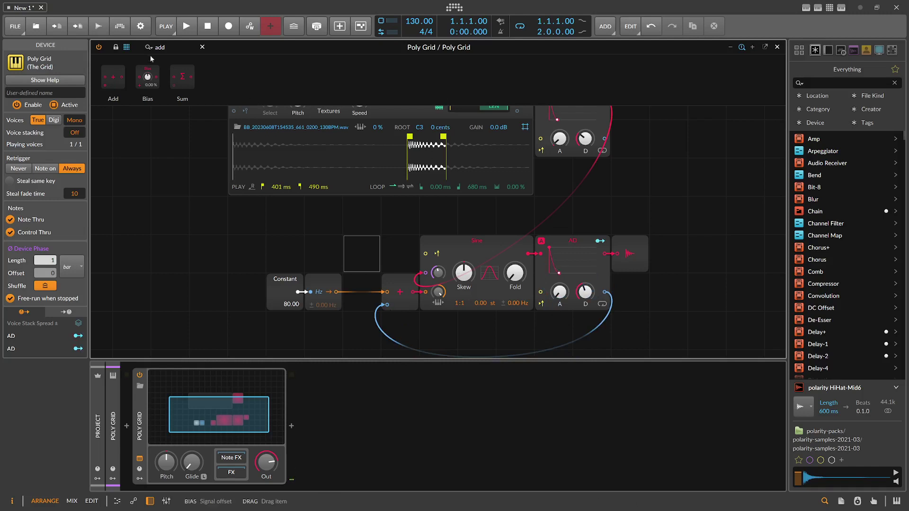
pyautogui.write('att')
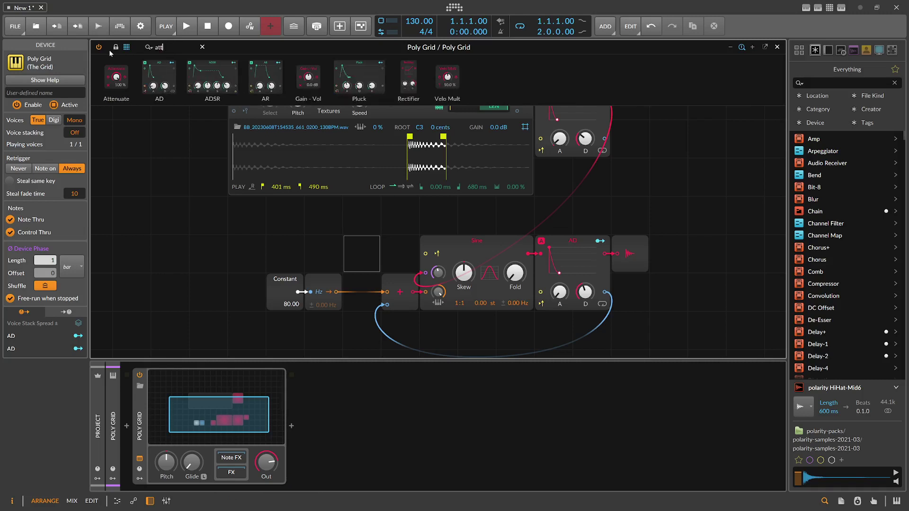
pyautogui.moveTo(116, 76); pyautogui.dragTo(362, 331)
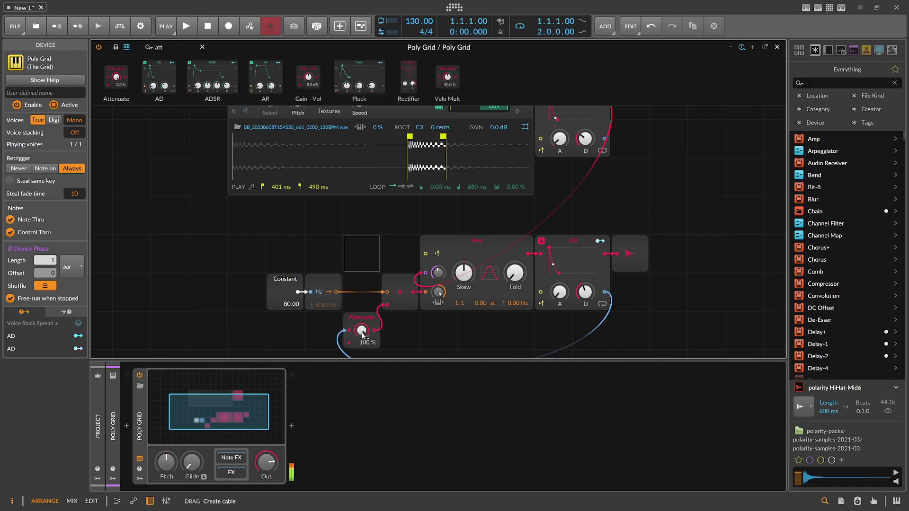
pyautogui.moveTo(362, 335); pyautogui.dragTo(362, 363)
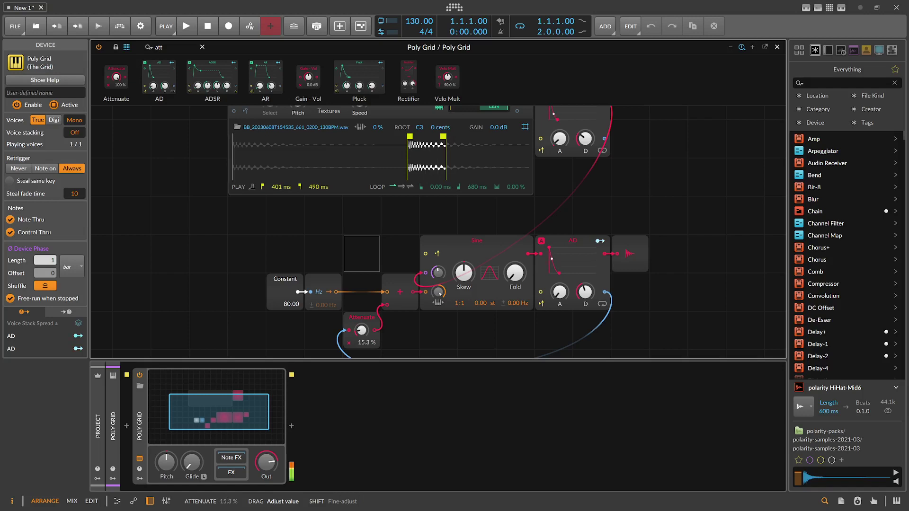
pyautogui.moveTo(361, 330); pyautogui.dragTo(387, 332)
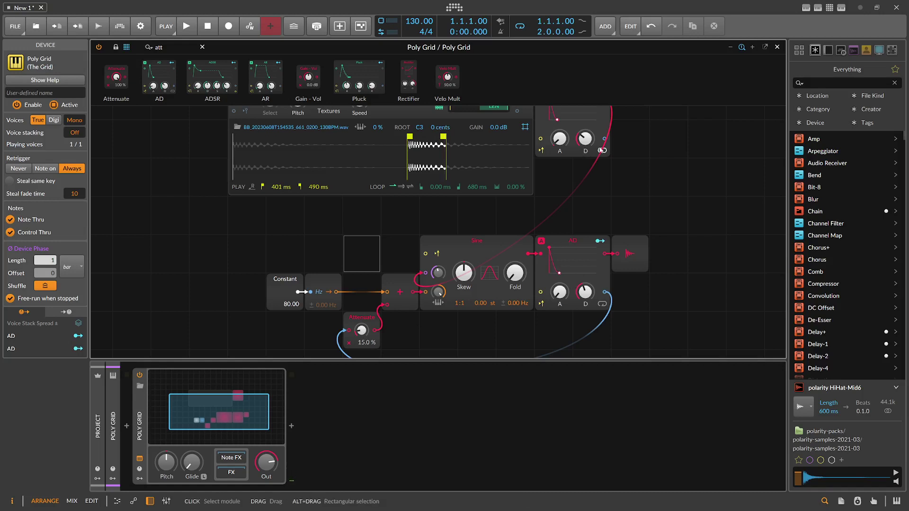
# - Feed the Attenuate module from the Sampler AD's envelope output instead and shorten the decay of both AD envelopes
pyautogui.moveTo(604, 138); pyautogui.dragTo(585, 141)
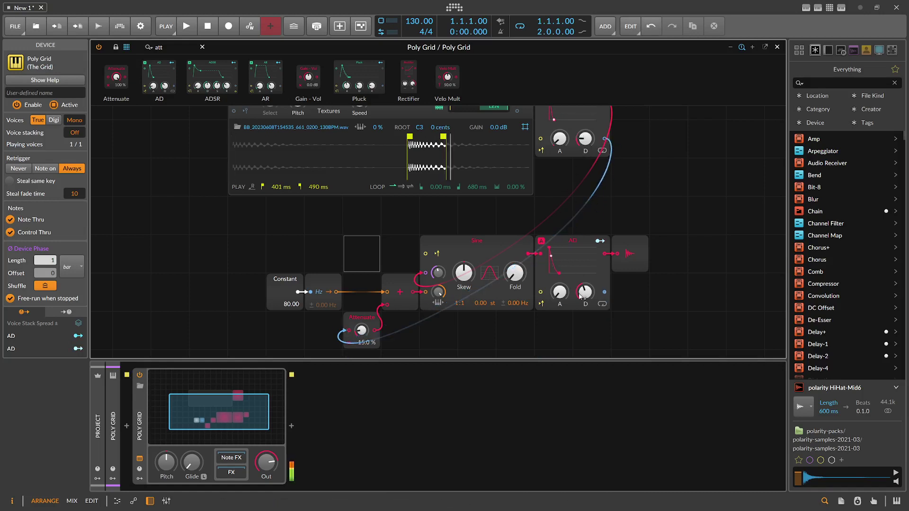
pyautogui.moveTo(586, 292); pyautogui.dragTo(585, 301)
pyautogui.scroll(1, 580, 292)
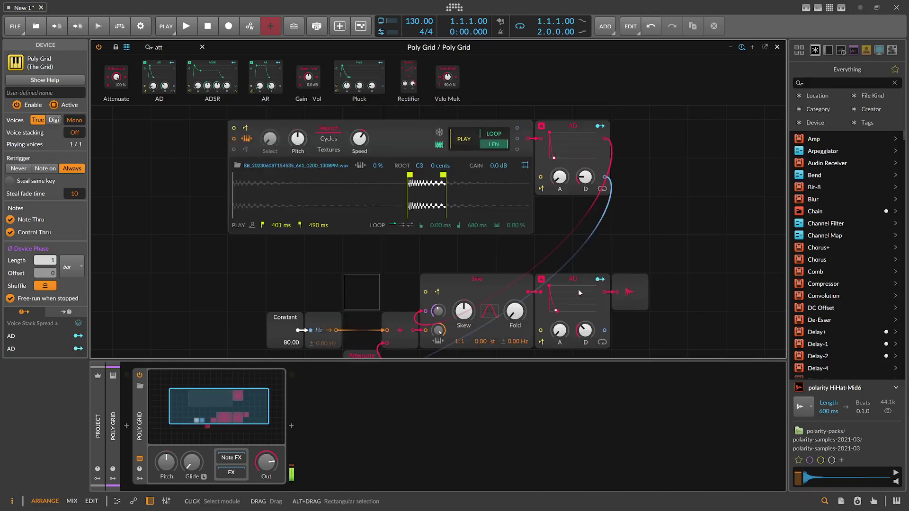
# - Try the Sampler AD's signal output as the Attenuate source, lengthen its decay, and settle on its envelope output at 16.0 %
pyautogui.moveTo(604, 139); pyautogui.dragTo(361, 289)
pyautogui.scroll(1, 502, 176)
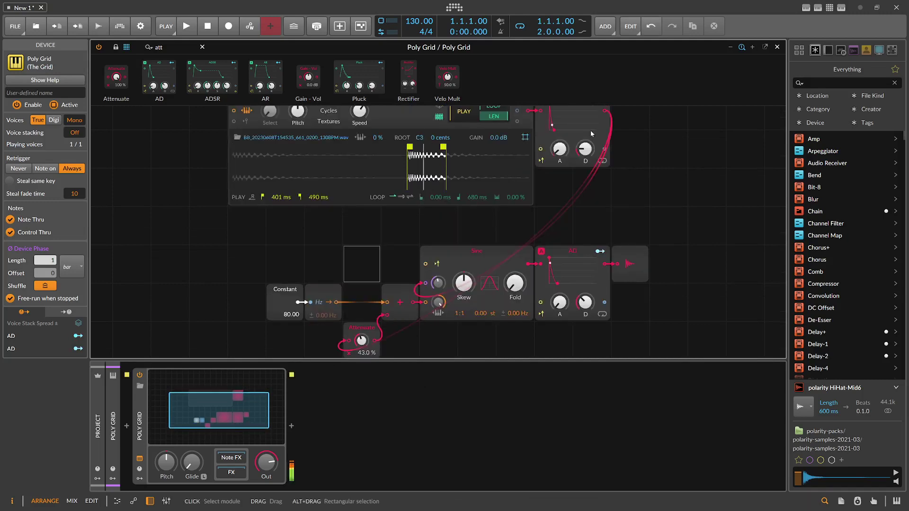
pyautogui.moveTo(586, 150); pyautogui.dragTo(585, 146)
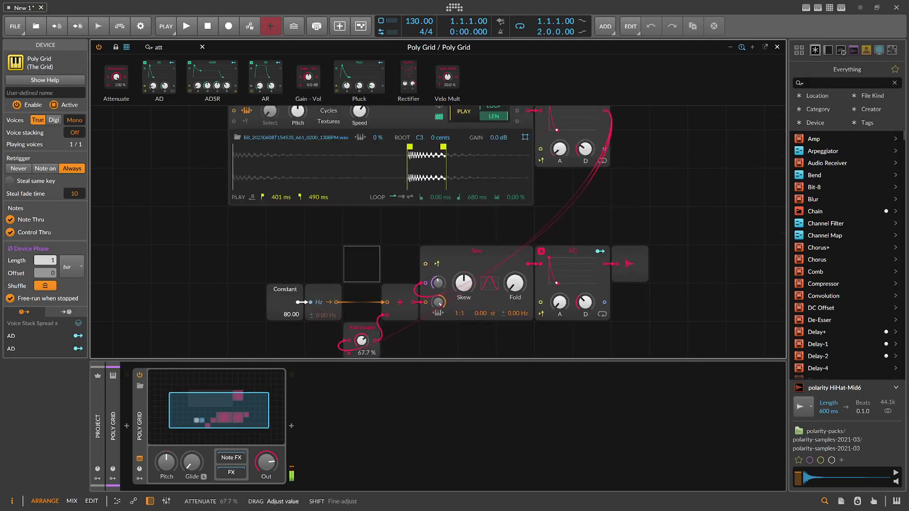
pyautogui.moveTo(361, 341)
pyautogui.mouseDown()
pyautogui.moveTo(361, 317)
pyautogui.moveTo(361, 356)
pyautogui.moveTo(361, 339)
pyautogui.mouseUp()
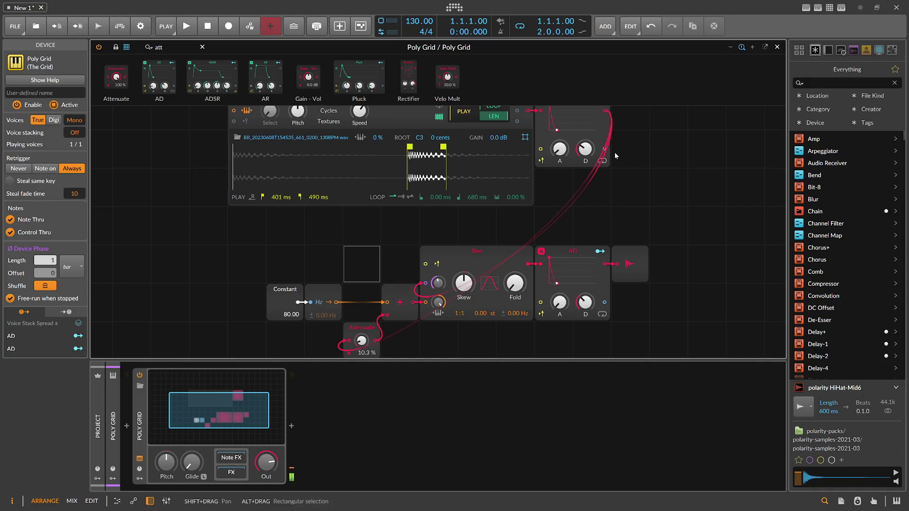
pyautogui.moveTo(605, 149); pyautogui.dragTo(362, 336)
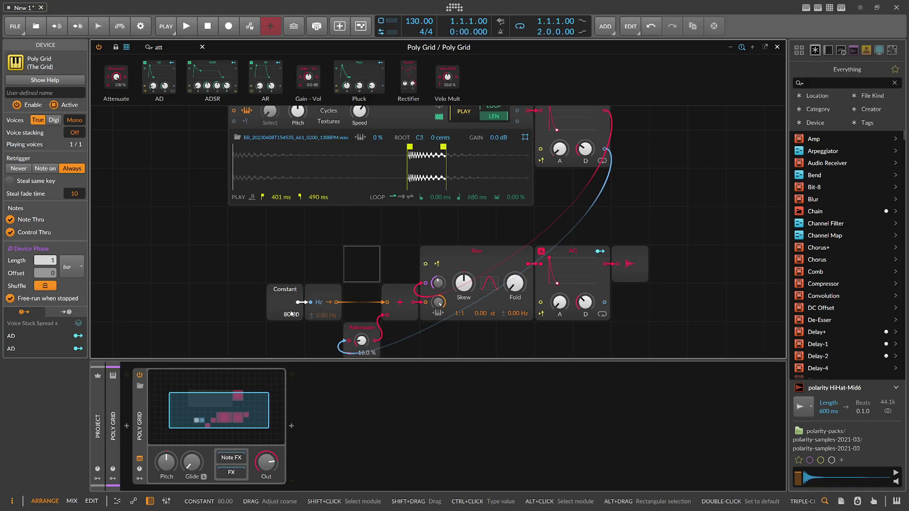
# - Set the Constant to 53 and readjust the Sine's phase modulation amount and its AD envelope's decay
pyautogui.moveTo(292, 315); pyautogui.dragTo(292, 324)
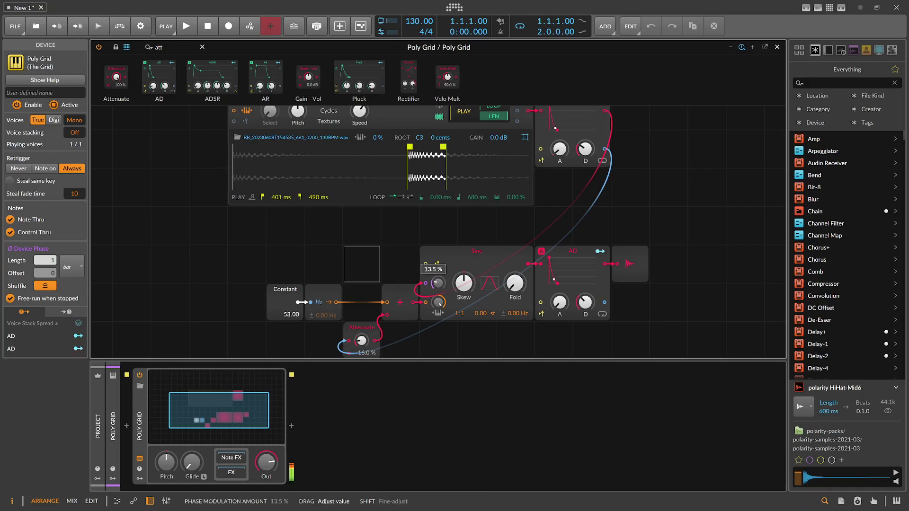
pyautogui.moveTo(438, 283); pyautogui.dragTo(438, 270)
pyautogui.moveTo(585, 302)
pyautogui.mouseDown()
pyautogui.moveTo(585, 282)
pyautogui.moveTo(585, 317)
pyautogui.mouseUp()
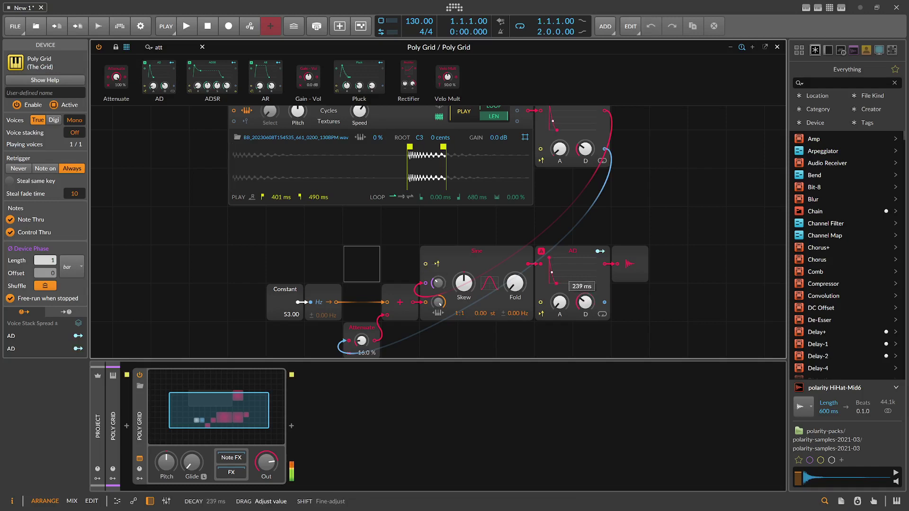
# - Replace the Sine's AD envelope with a Segments envelope
pyautogui.click(571, 251)
pyautogui.rightClick(569, 251)
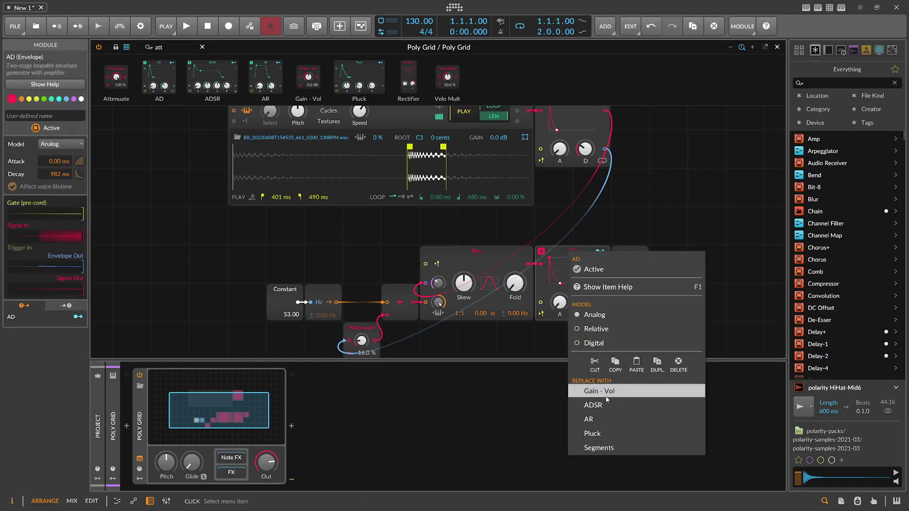
pyautogui.click(599, 448)
# - Reshape the Segments curve to start at full level, drop quickly to zero, and rise to 50 % before a long decay
pyautogui.click(587, 284)
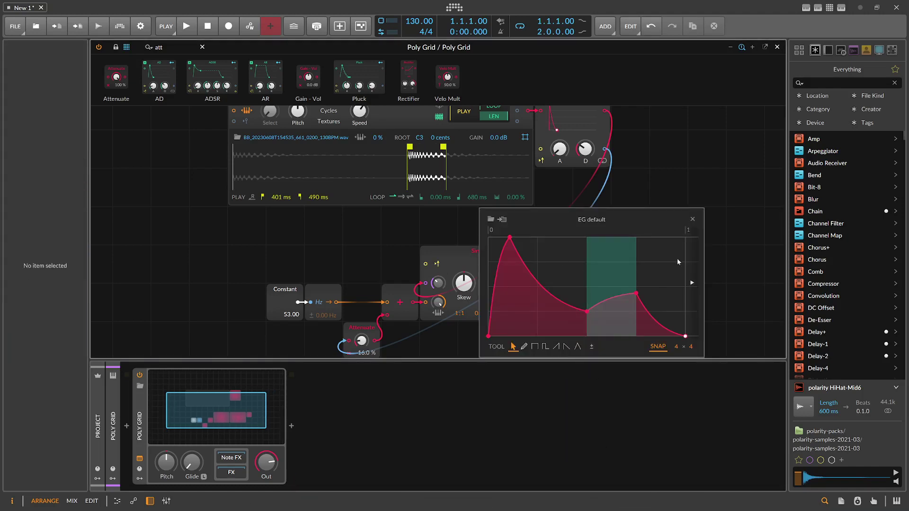
pyautogui.click(693, 219)
pyautogui.click(582, 277)
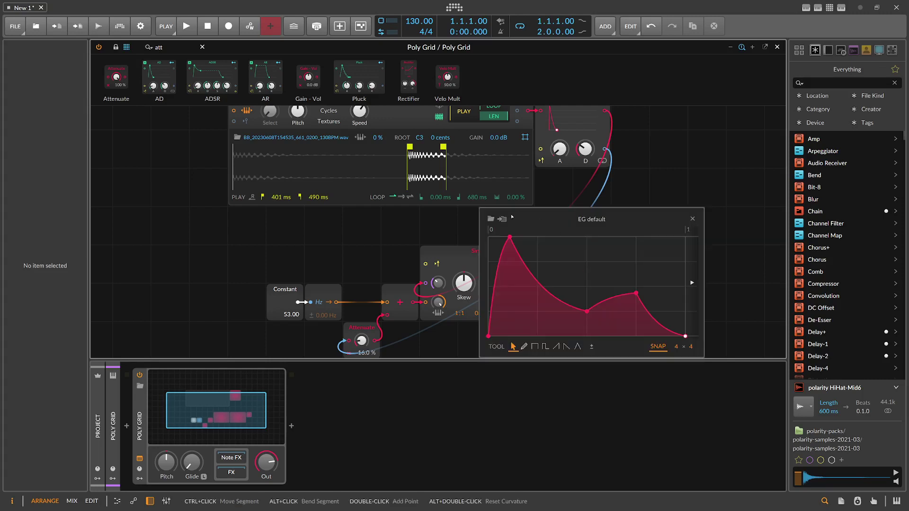
pyautogui.moveTo(508, 237); pyautogui.dragTo(488, 237)
pyautogui.moveTo(587, 310); pyautogui.dragTo(523, 337)
pyautogui.moveTo(628, 306); pyautogui.dragTo(506, 336)
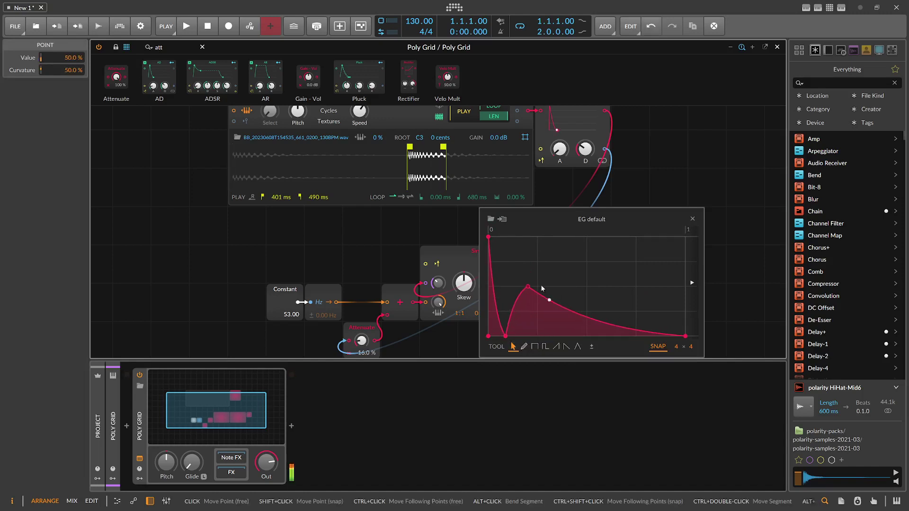
# - Close the curve editor and set the Segments envelope's time unit to quarter note
pyautogui.click(692, 219)
pyautogui.click(616, 309)
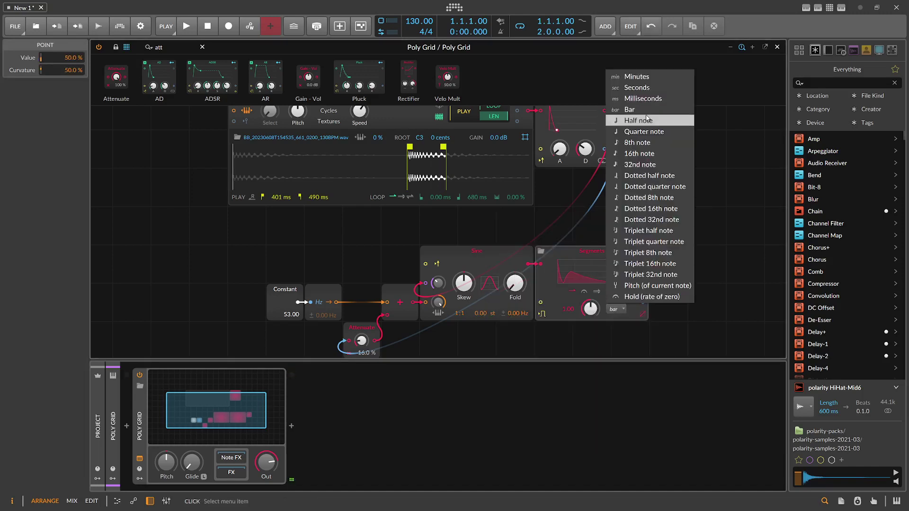
pyautogui.click(636, 132)
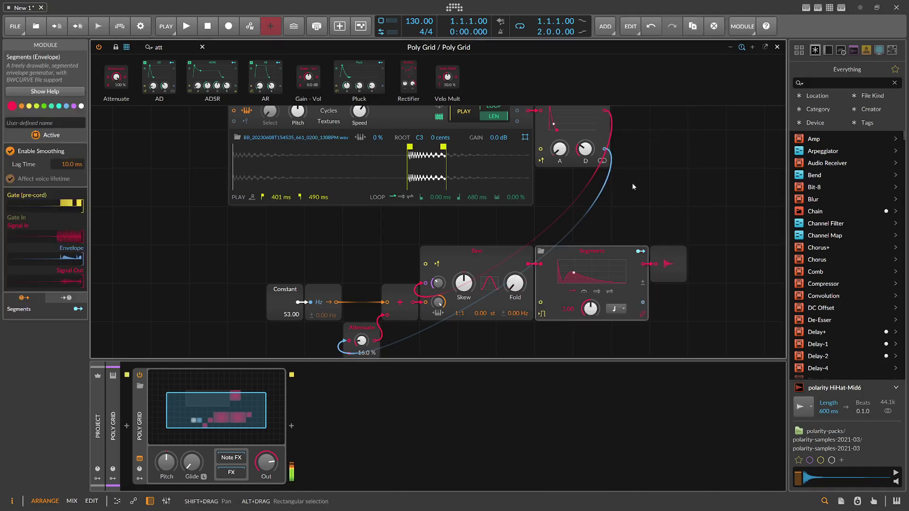
# - Reshape the Segments curve into a short initial dip, a late rise to 86.3 % and a final falloff
pyautogui.click(591, 272)
pyautogui.moveTo(506, 336); pyautogui.dragTo(537, 287)
pyautogui.moveTo(685, 335); pyautogui.dragTo(601, 335)
pyautogui.moveTo(505, 294); pyautogui.dragTo(568, 287)
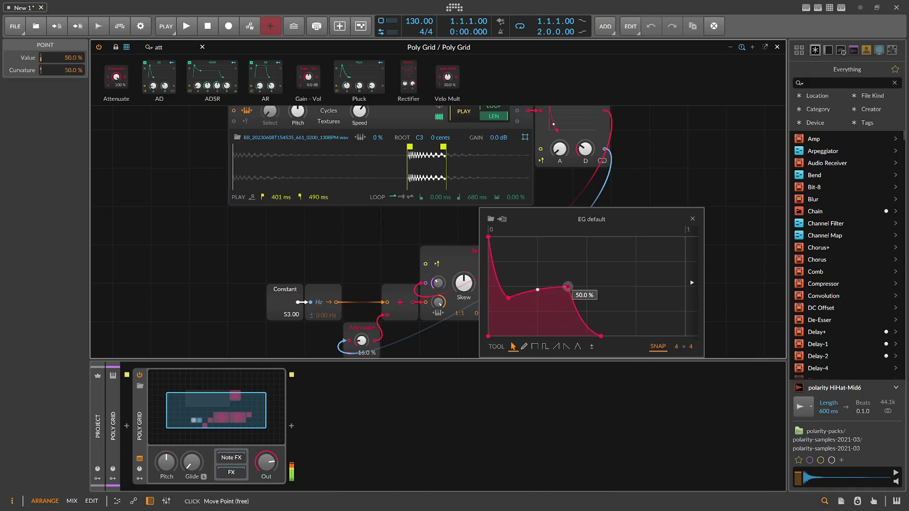
pyautogui.moveTo(602, 336); pyautogui.dragTo(656, 329)
pyautogui.moveTo(568, 288); pyautogui.dragTo(608, 250)
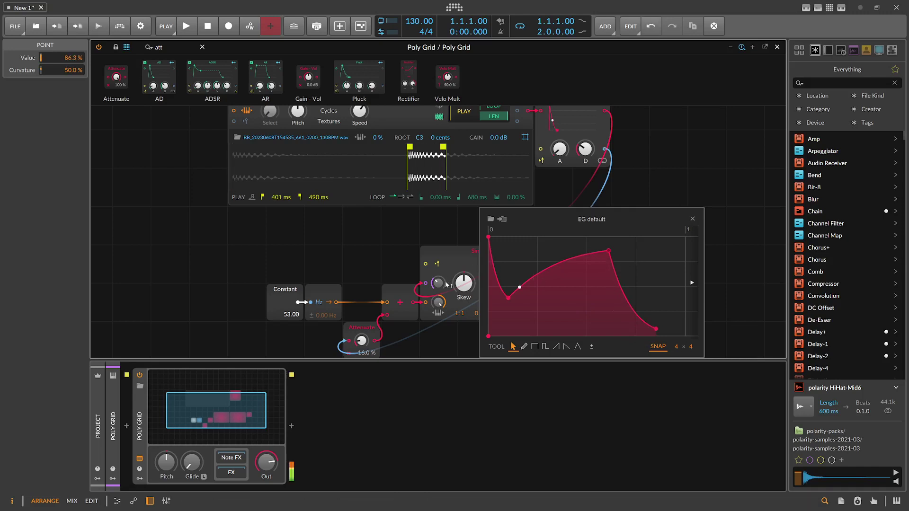
# - Adjust the Sine's phase modulation amount to around 23 % and reduce the Segments curve to a single decay reaching 0 % near its midpoint
pyautogui.moveTo(438, 283); pyautogui.dragTo(438, 297)
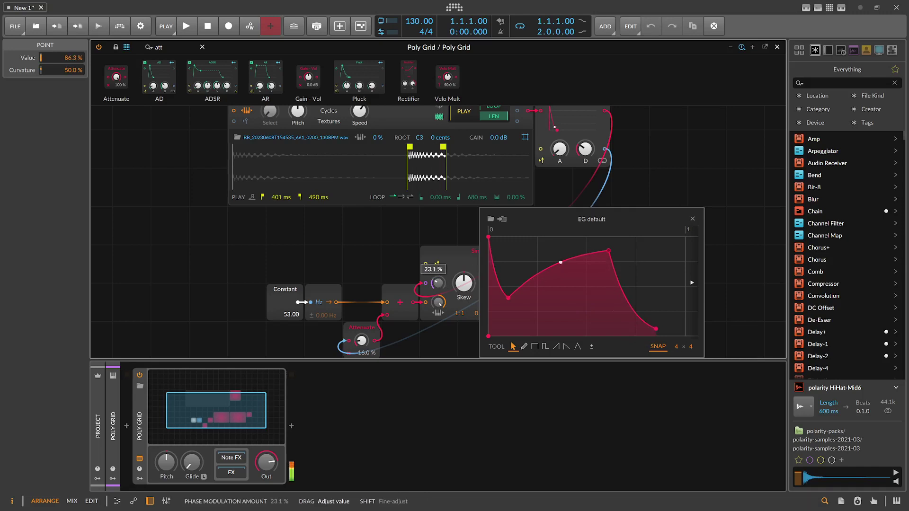
pyautogui.click(693, 221)
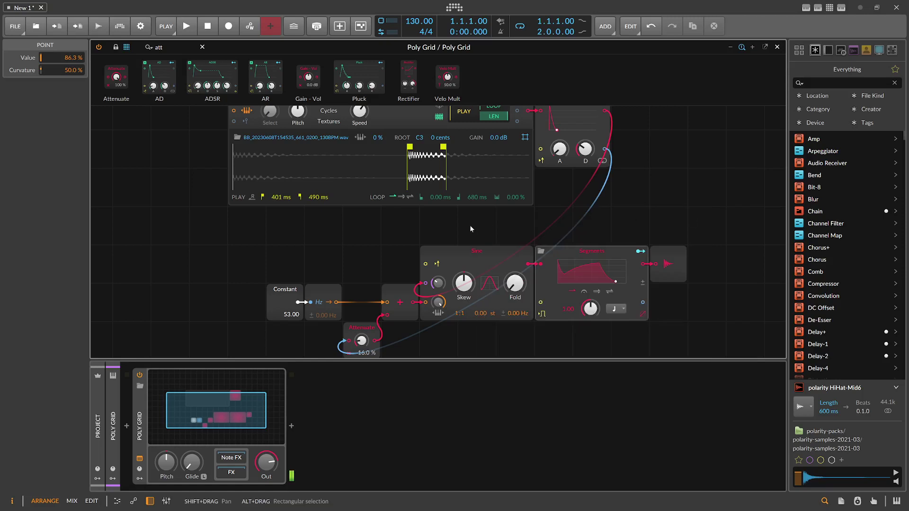
pyautogui.click(539, 294)
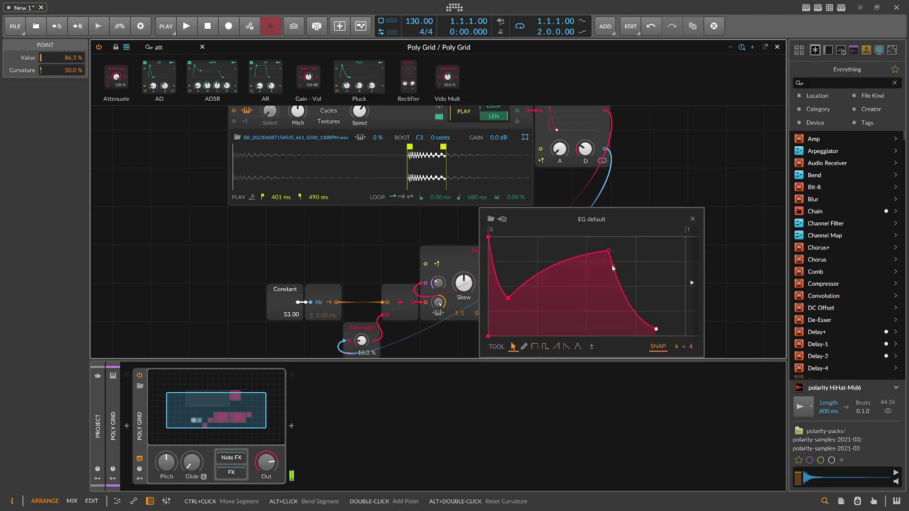
pyautogui.moveTo(609, 251); pyautogui.dragTo(597, 336)
pyautogui.click(693, 219)
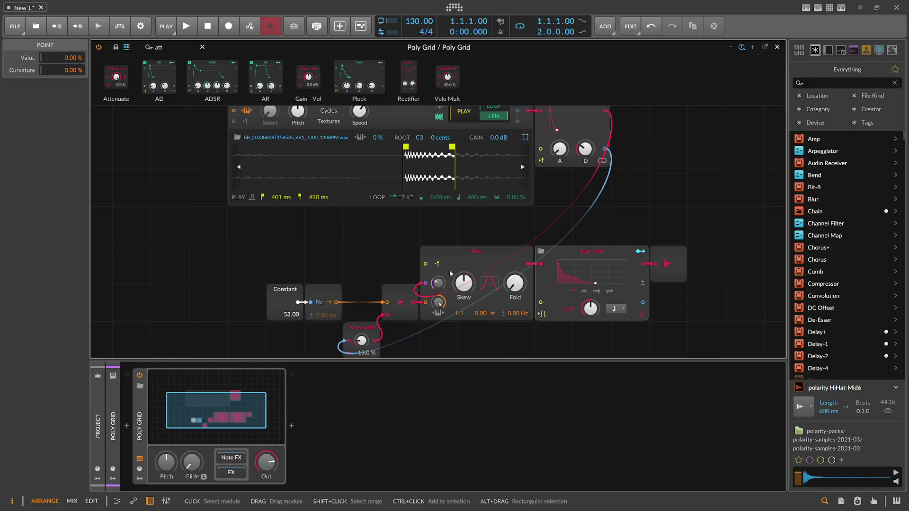
pyautogui.moveTo(443, 287); pyautogui.dragTo(439, 284)
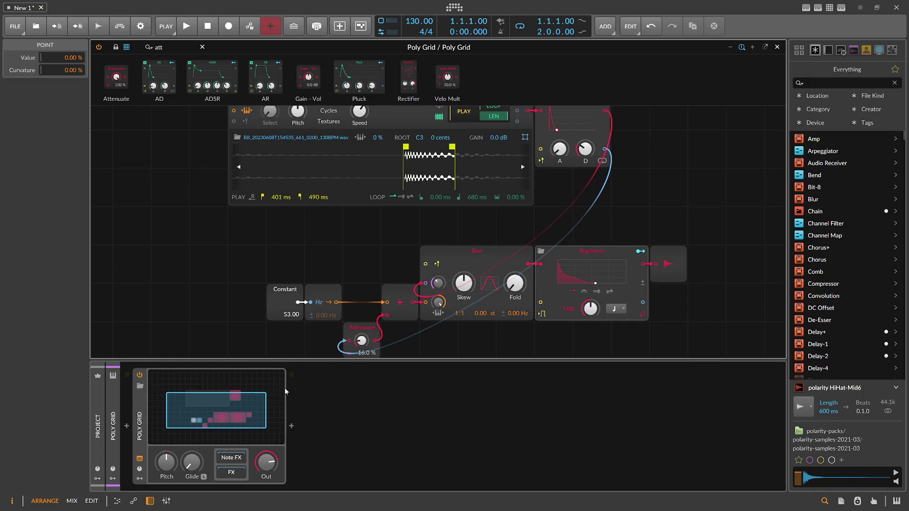
# - Insert a Multiband FX-2 into the Poly Grid's FX chain
pyautogui.click(230, 473)
pyautogui.click(290, 429)
pyautogui.click(290, 426)
pyautogui.write('fx-')
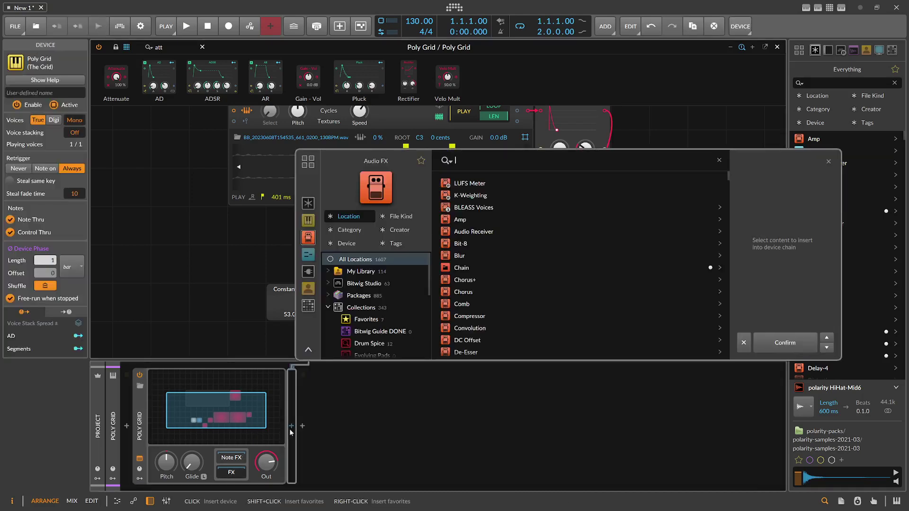
pyautogui.press('Return')
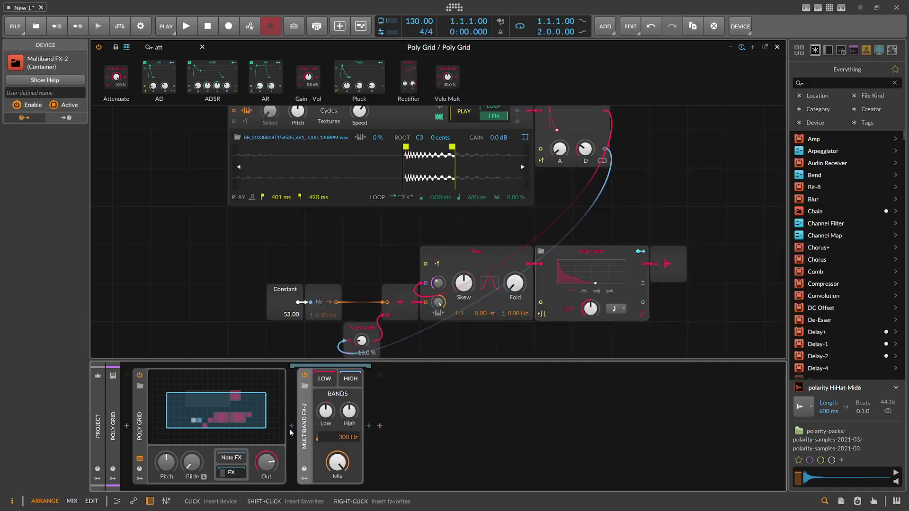
# - Add an EQ-2 to the Multiband FX-2's High band and set its low band to a low-cut at 366 Hz
pyautogui.click(369, 425)
pyautogui.write('eq-2')
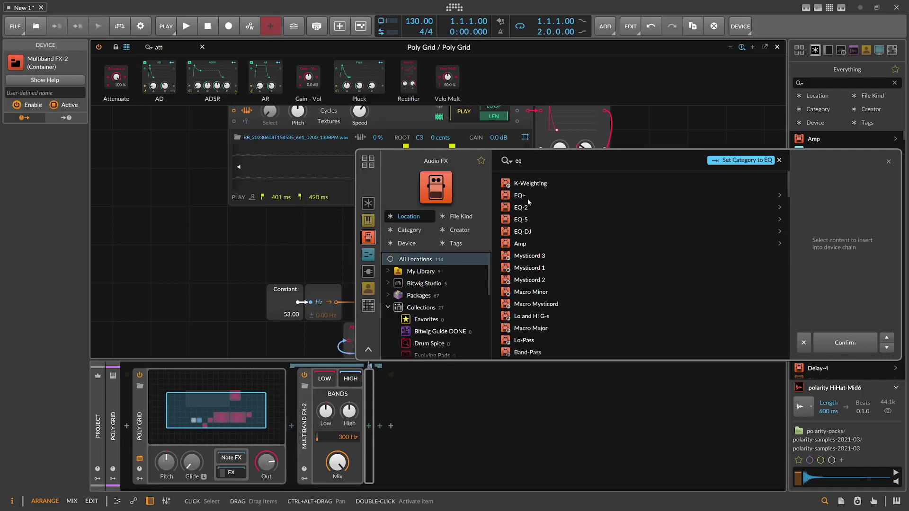
pyautogui.press('Return')
pyautogui.click(410, 447)
pyautogui.click(417, 467)
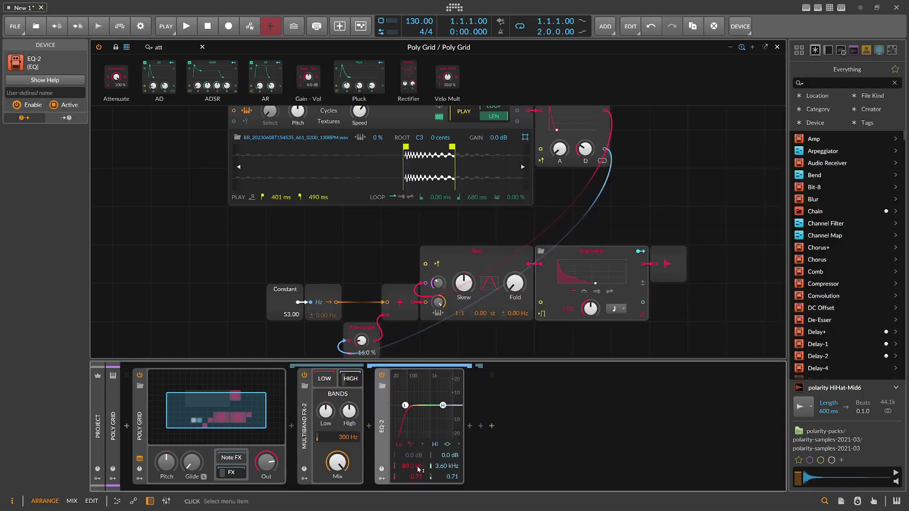
pyautogui.moveTo(417, 467); pyautogui.dragTo(417, 441)
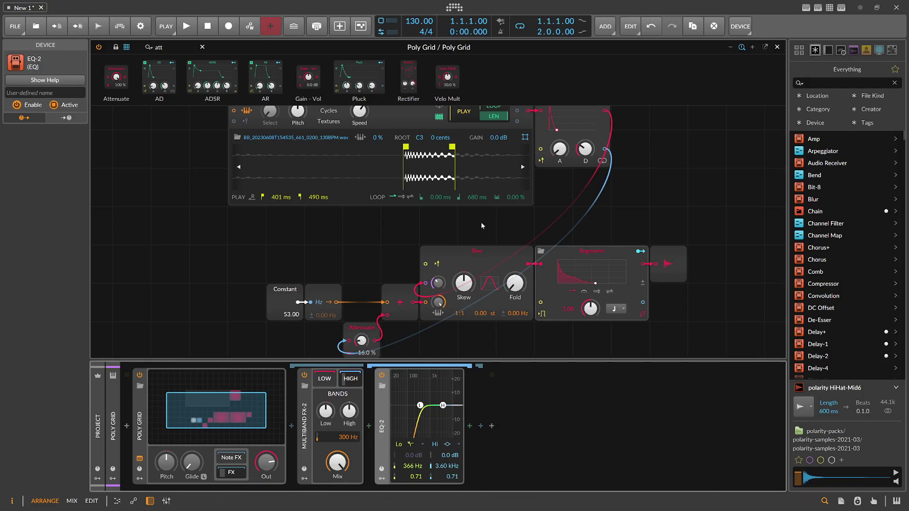
# - Add a Distortion after the EQ-2 in the Multiband FX-2's High band and shift its pre-EQ point to a higher frequency and gain
pyautogui.click(487, 266)
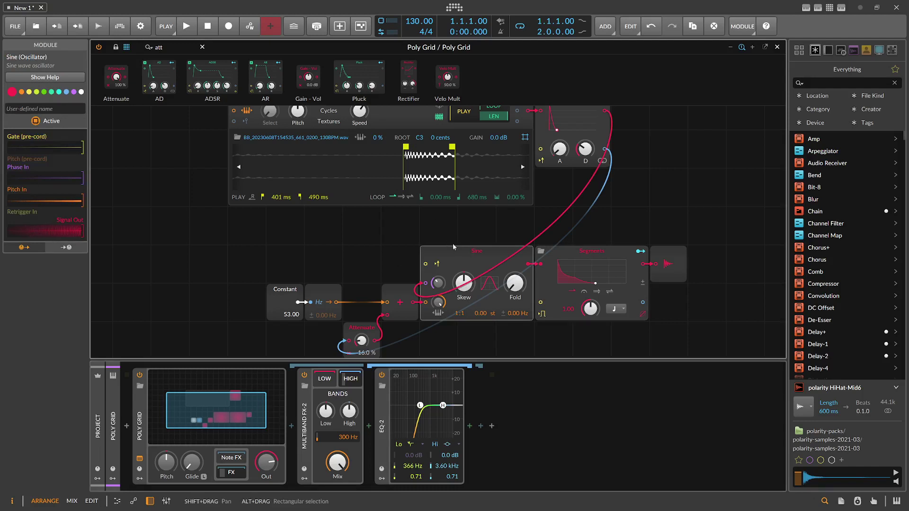
pyautogui.click(471, 427)
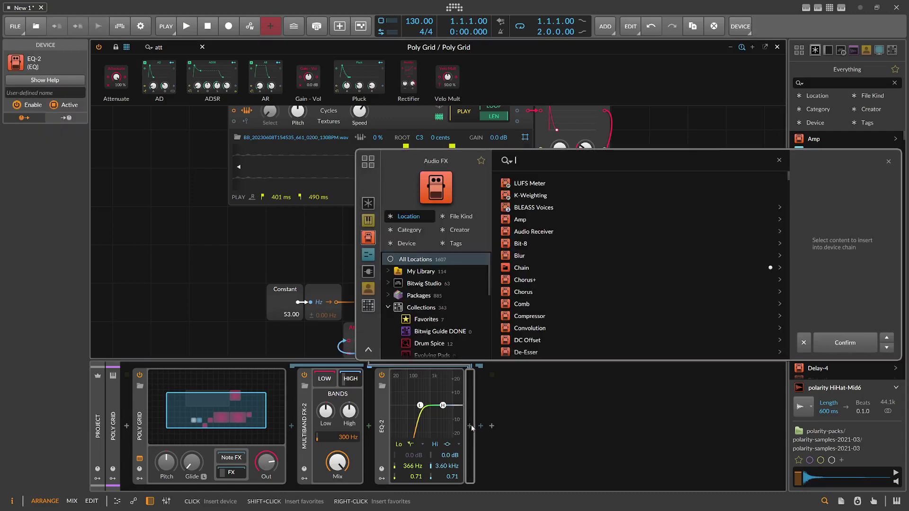
pyautogui.write('dist')
pyautogui.press('Down')
pyautogui.press('Return')
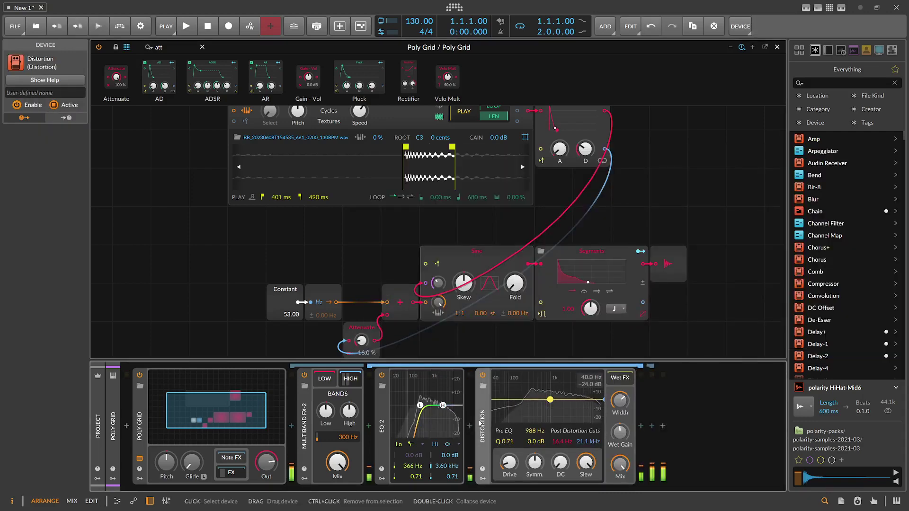
pyautogui.moveTo(551, 400); pyautogui.dragTo(571, 392)
# - Close the High band chain, add a Peak Limiter after the Multiband FX-2 and adjust its input gain
pyautogui.click(351, 379)
pyautogui.click(370, 425)
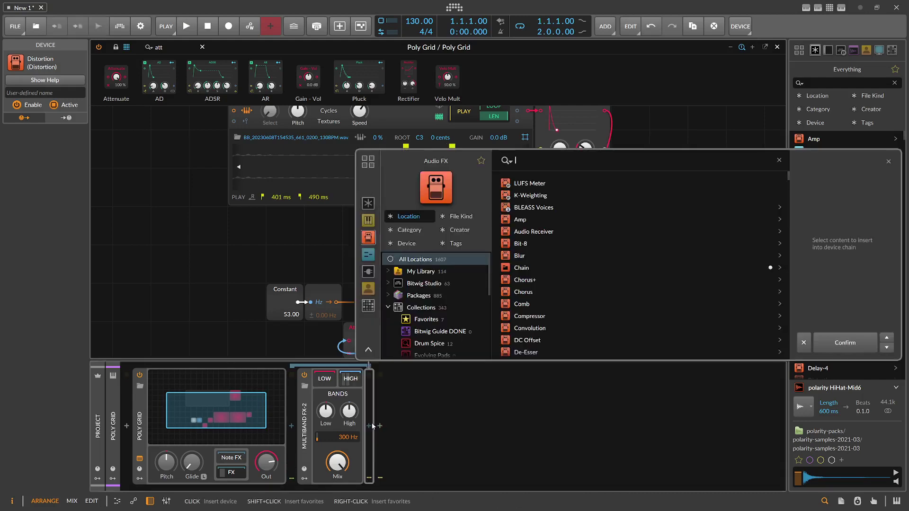
pyautogui.write('peak')
pyautogui.press('Return')
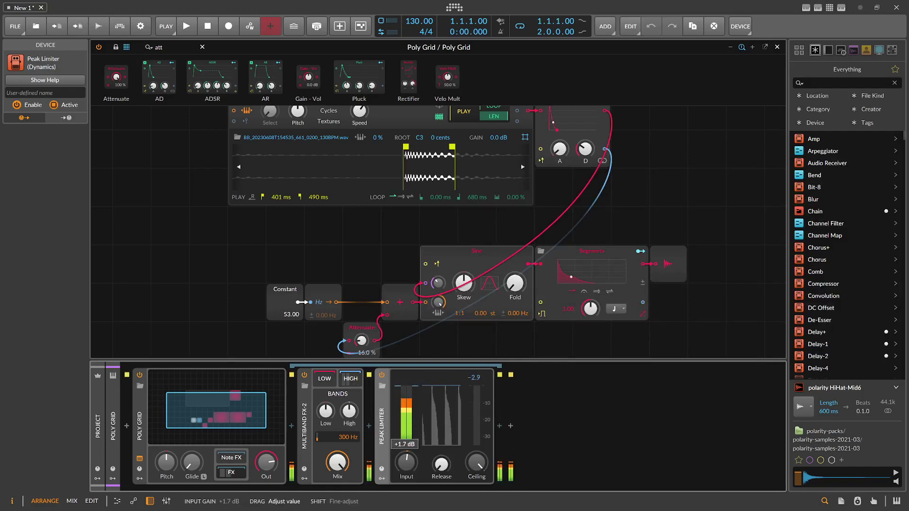
pyautogui.moveTo(407, 463); pyautogui.dragTo(406, 461)
# - Adjust the Sine's skew and phase modulation amount, and reset the Peak Limiter's input gain to its default
pyautogui.moveTo(464, 284); pyautogui.dragTo(463, 285)
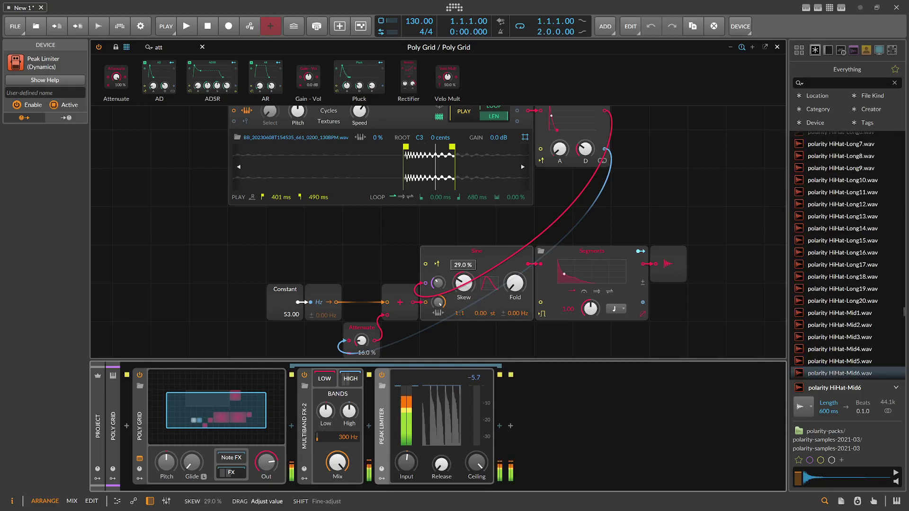
pyautogui.moveTo(438, 282)
pyautogui.mouseDown()
pyautogui.moveTo(438, 273)
pyautogui.moveTo(438, 291)
pyautogui.mouseUp()
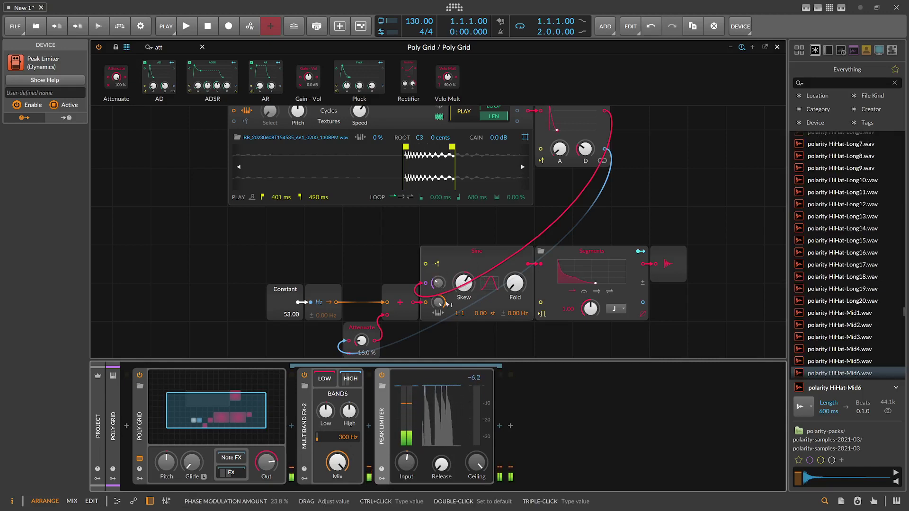
pyautogui.doubleClick(408, 459)
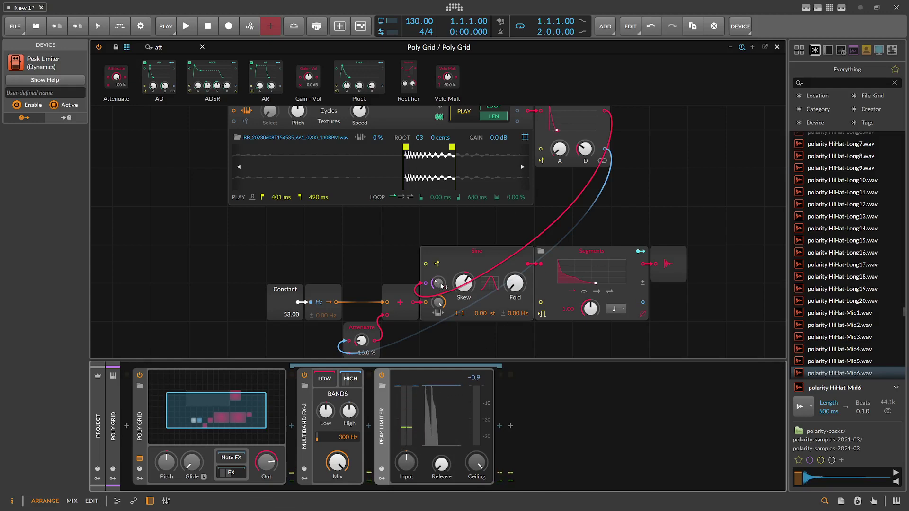
pyautogui.moveTo(438, 283); pyautogui.dragTo(438, 285)
# - Set the Attenuate module to 19.7 % and the Constant to 49, trying a faster Segments rate before resetting it
pyautogui.moveTo(361, 340); pyautogui.dragTo(361, 339)
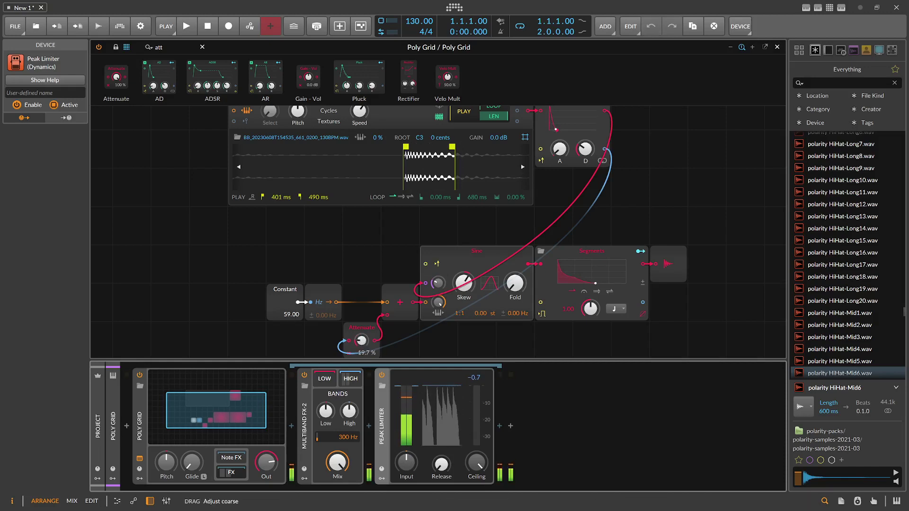
pyautogui.moveTo(291, 314); pyautogui.dragTo(291, 316)
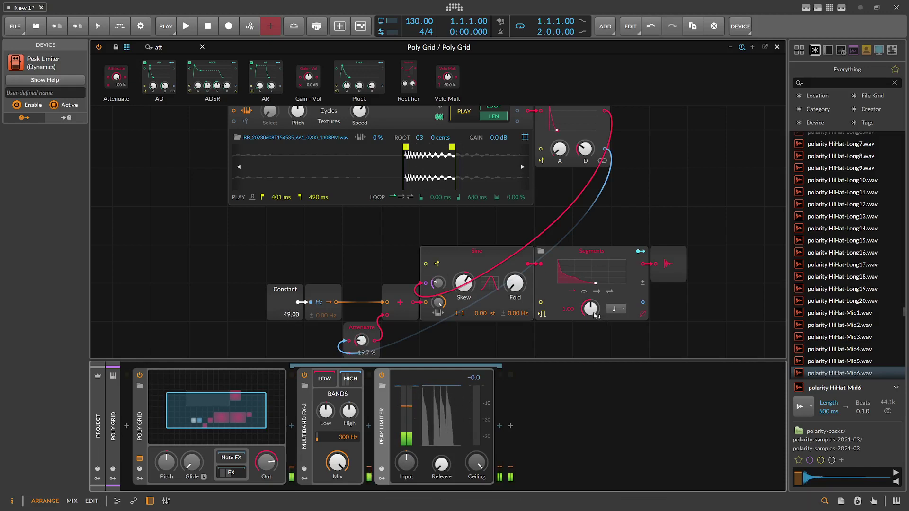
pyautogui.moveTo(590, 309); pyautogui.dragTo(590, 315)
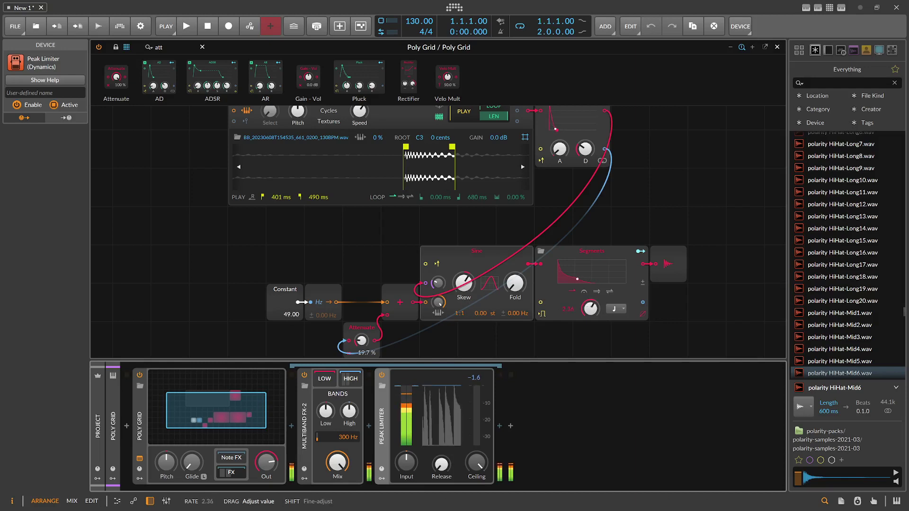
pyautogui.doubleClick(591, 309)
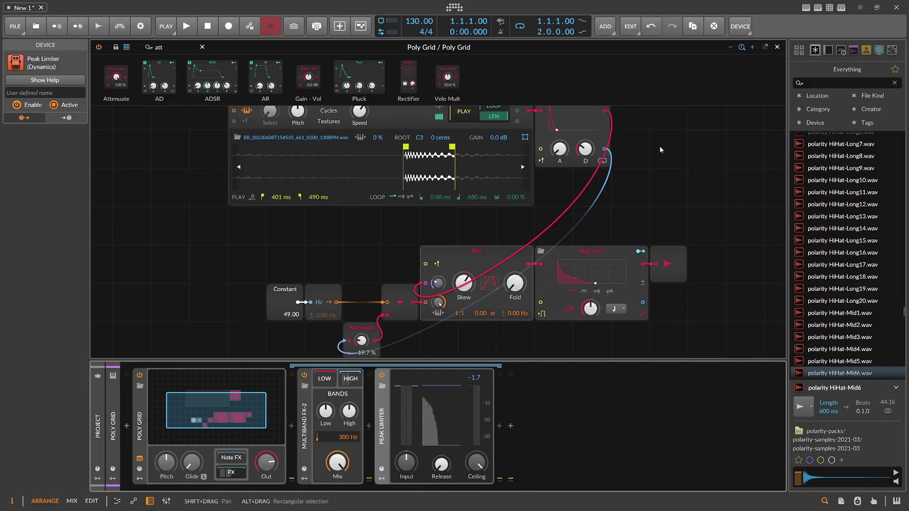
# - Create a launcher clip for the Poly Grid track in Scene 1 and draw a sixteenth C4 note at its start
pyautogui.click(777, 47)
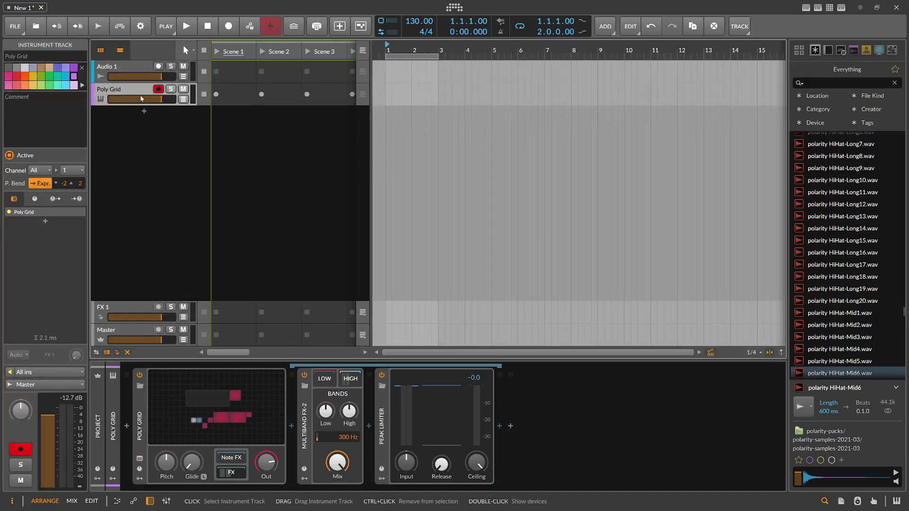
pyautogui.click(224, 96)
pyautogui.doubleClick(223, 96)
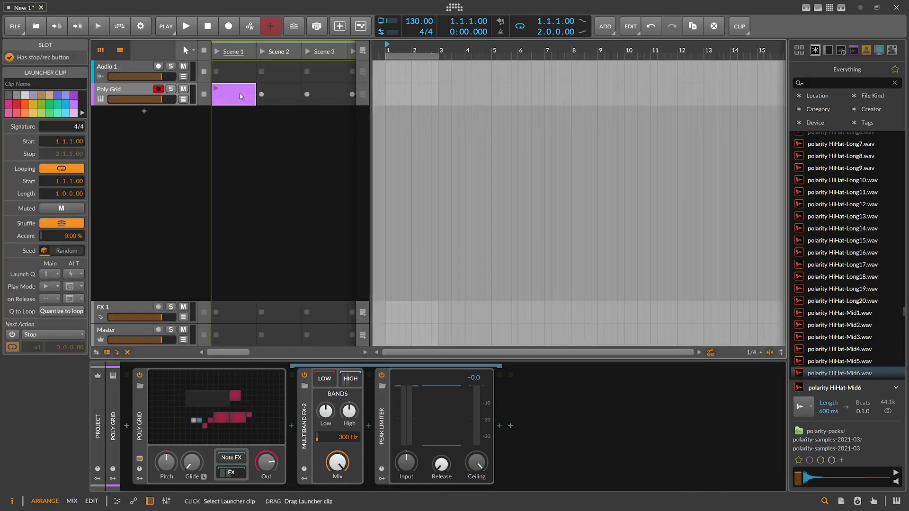
pyautogui.doubleClick(227, 95)
pyautogui.doubleClick(190, 237)
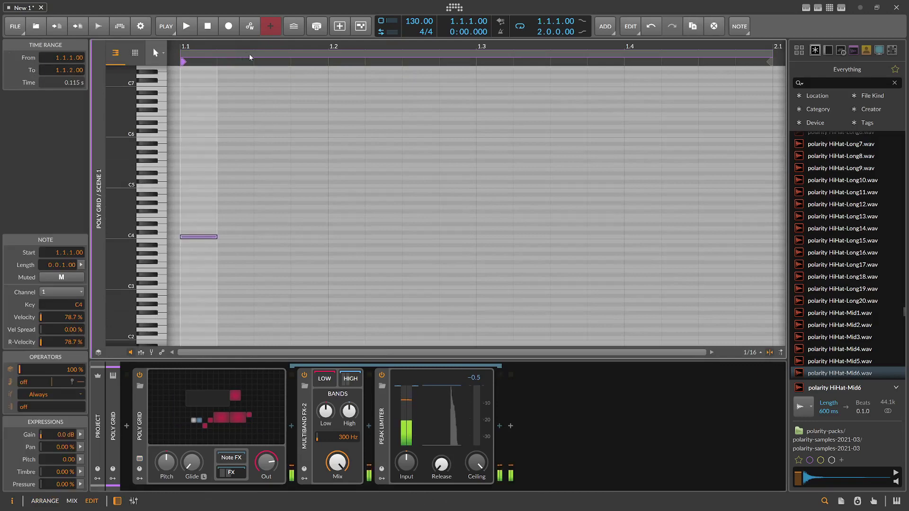
# - Shorten the kick clip's loop to one beat (0.1.0.00) and launch it to audition the kick
pyautogui.moveTo(244, 47); pyautogui.dragTo(244, 71)
pyautogui.click(304, 76)
pyautogui.moveTo(441, 54); pyautogui.dragTo(279, 71)
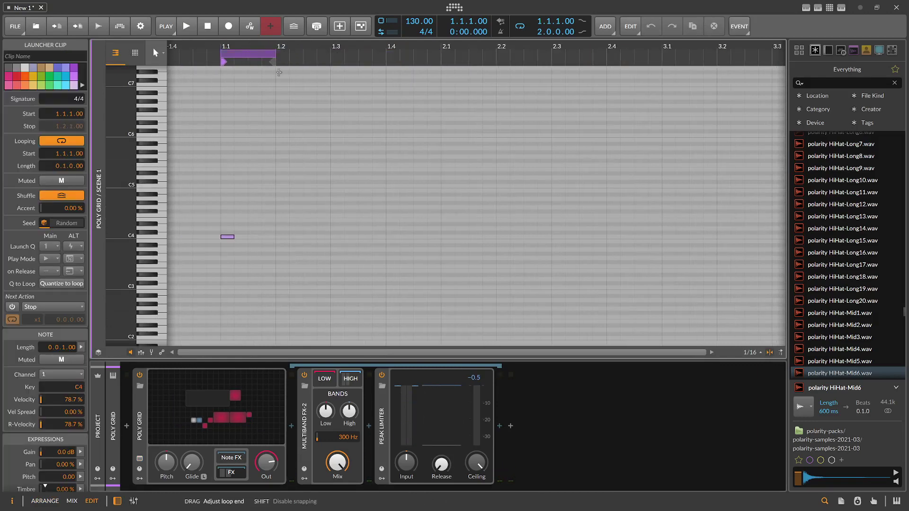
pyautogui.click(306, 74)
pyautogui.press('Tab')
pyautogui.click(216, 89)
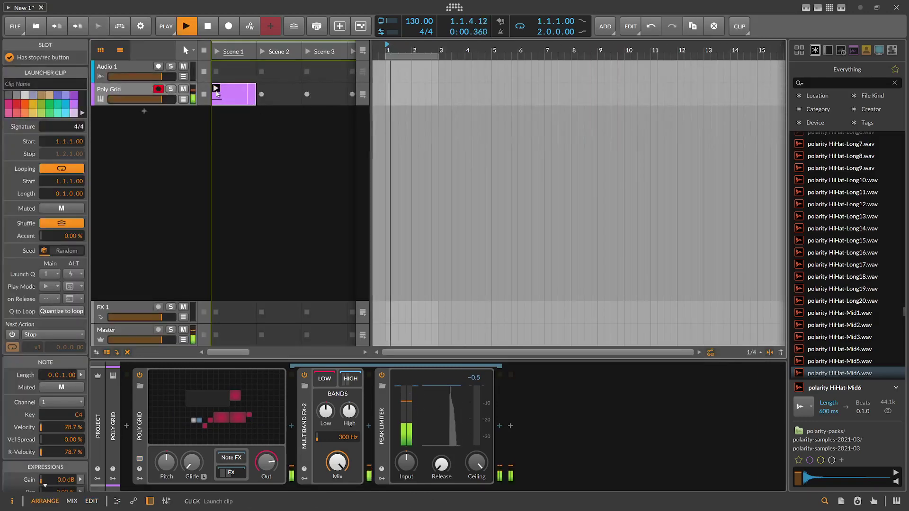
pyautogui.press('space')
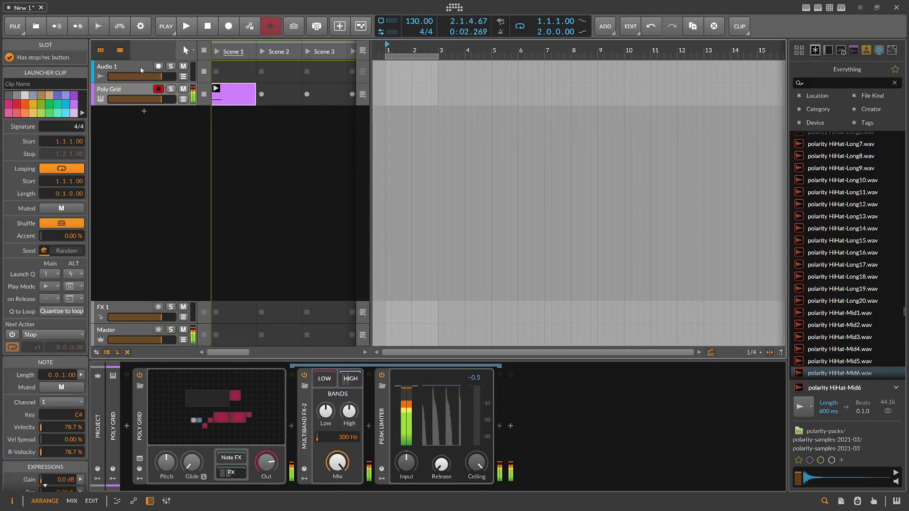
# - Delete the Audio 1 track and add a soloed, record-armed instrument track with an E-Hat
pyautogui.click(140, 70)
pyautogui.press('Delete')
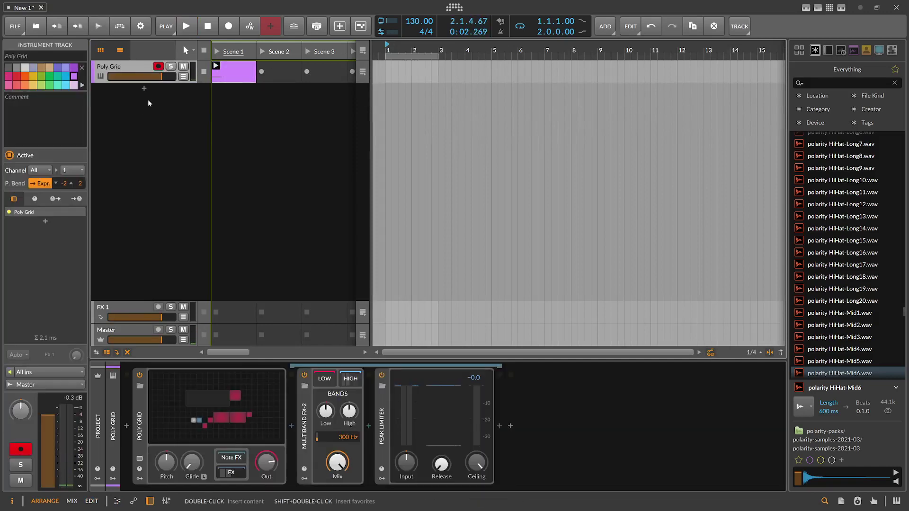
pyautogui.click(146, 90)
pyautogui.write('hat')
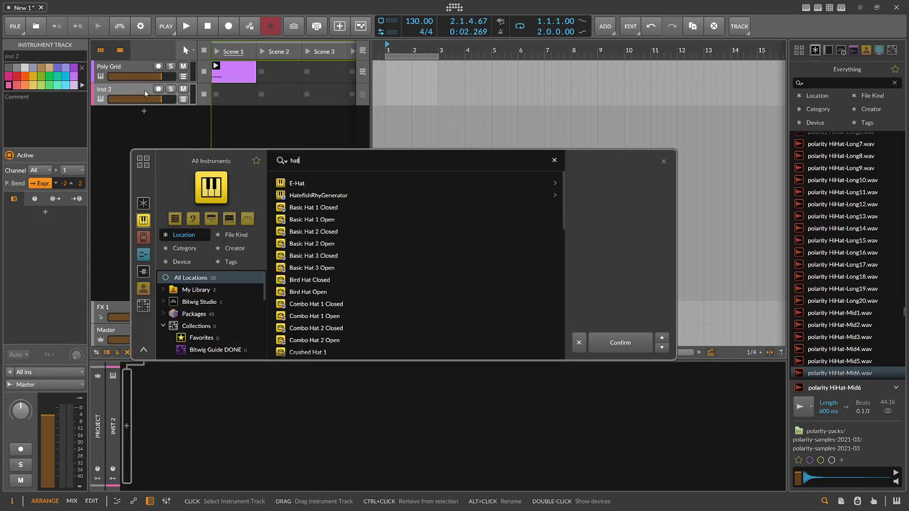
pyautogui.press('Return')
pyautogui.click(171, 89)
pyautogui.click(159, 89)
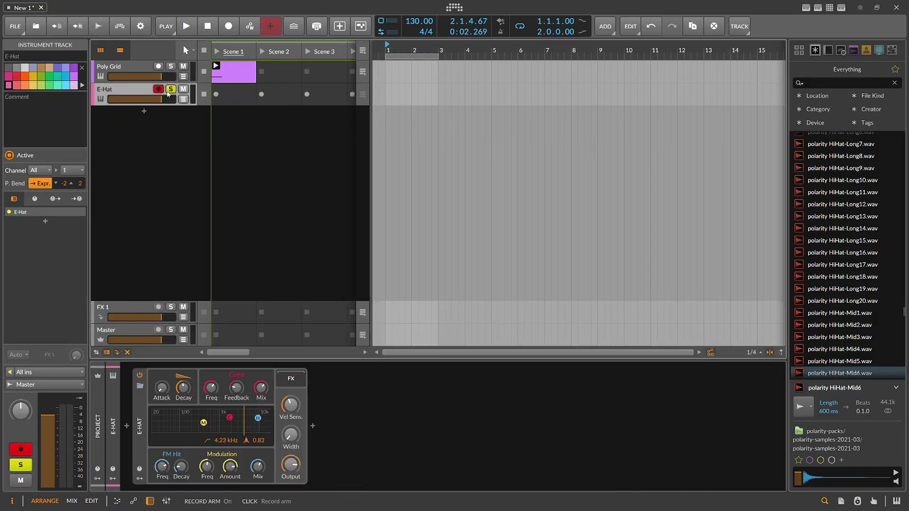
# - Create a Scene 1 clip on the E-Hat track and fill its first beat with four sixteenth C4 notes
pyautogui.click(229, 96)
pyautogui.doubleClick(230, 96)
pyautogui.doubleClick(230, 96)
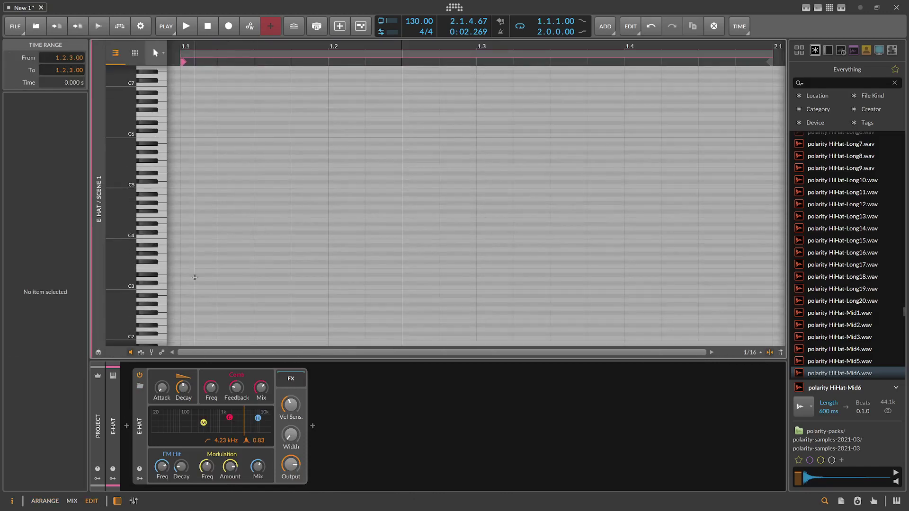
pyautogui.doubleClick(191, 237)
pyautogui.doubleClick(235, 237)
pyautogui.doubleClick(267, 238)
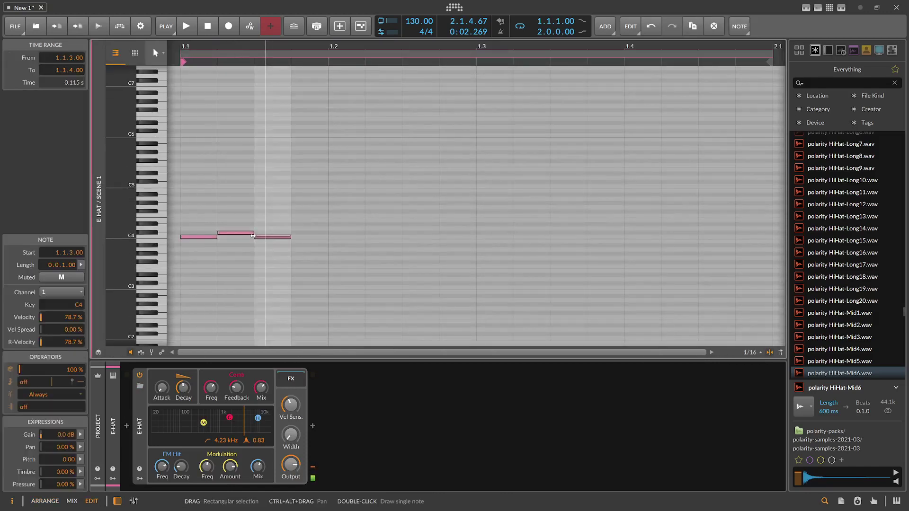
pyautogui.doubleClick(299, 237)
pyautogui.moveTo(306, 263); pyautogui.dragTo(178, 220)
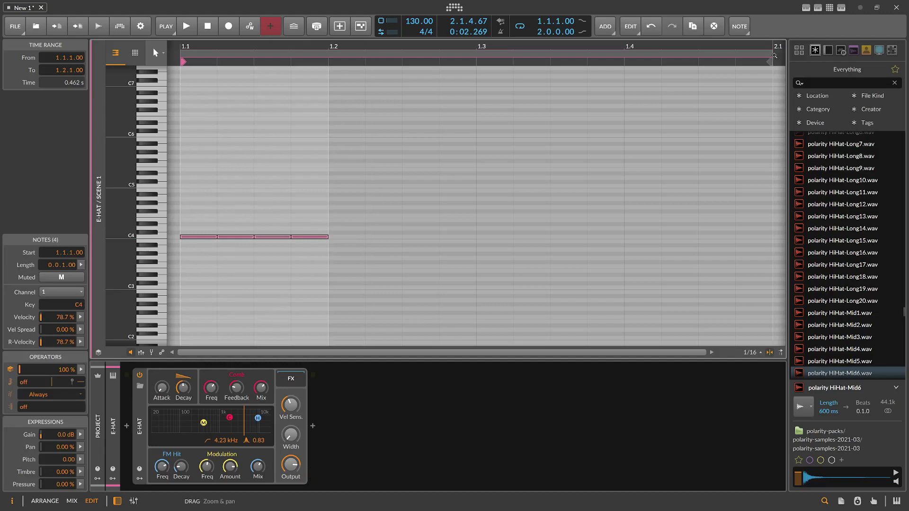
# - Shorten the E-Hat clip's loop to one beat (0.1.0.00) and play it
pyautogui.moveTo(772, 55); pyautogui.dragTo(330, 72)
pyautogui.press('Tab')
pyautogui.press('space')
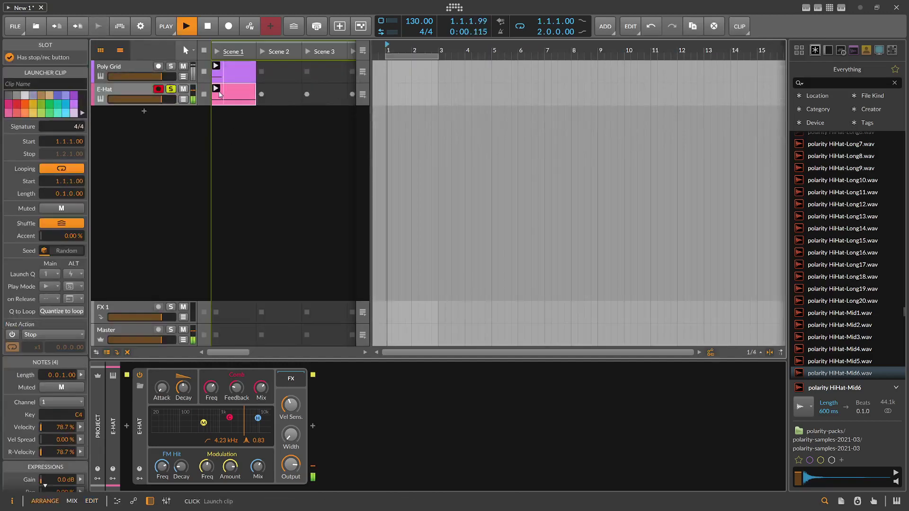
# - Adjust the E-Hat's modulation mix and set its comb filter mix to about 41.7 % during playback
pyautogui.moveTo(292, 411); pyautogui.dragTo(292, 403)
pyautogui.moveTo(258, 467); pyautogui.dragTo(258, 502)
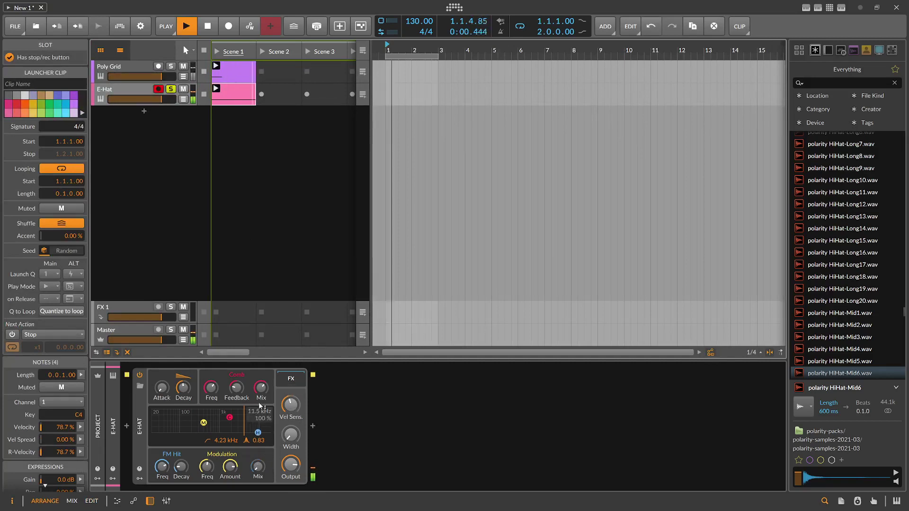
pyautogui.moveTo(261, 390); pyautogui.dragTo(260, 433)
pyautogui.moveTo(259, 466); pyautogui.dragTo(262, 416)
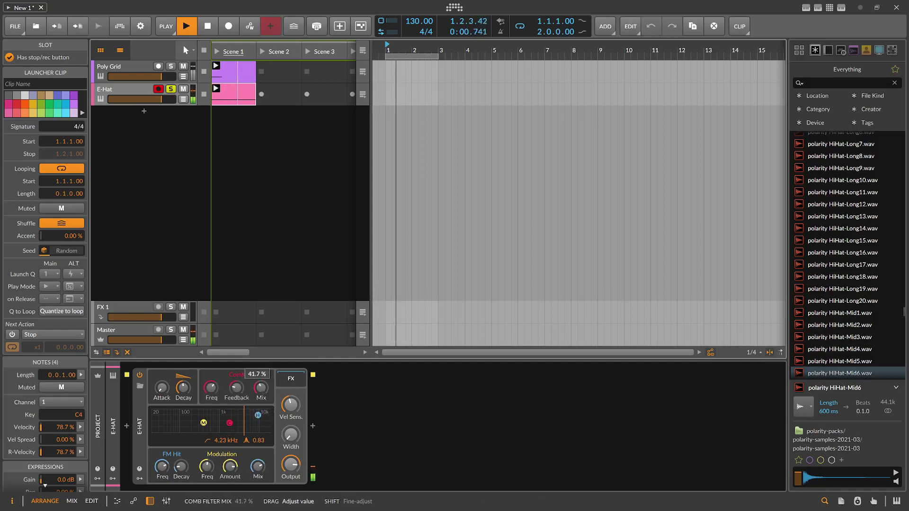
pyautogui.press('space')
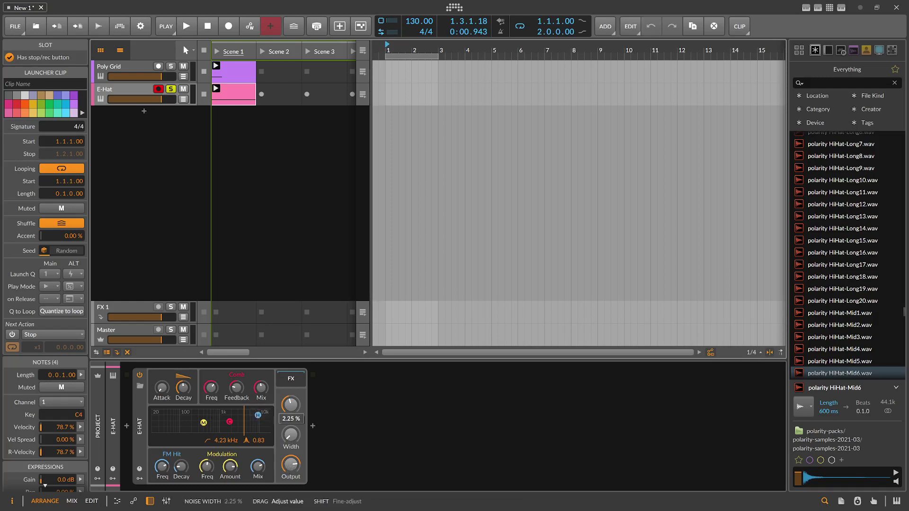
# - Insert a Convolution reverb after the E-Hat
pyautogui.click(313, 427)
pyautogui.write('conv')
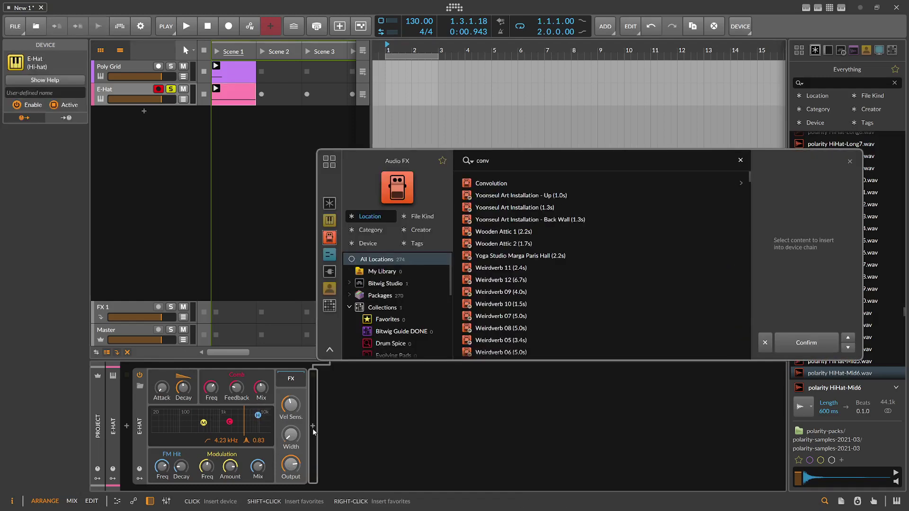
pyautogui.press('Return')
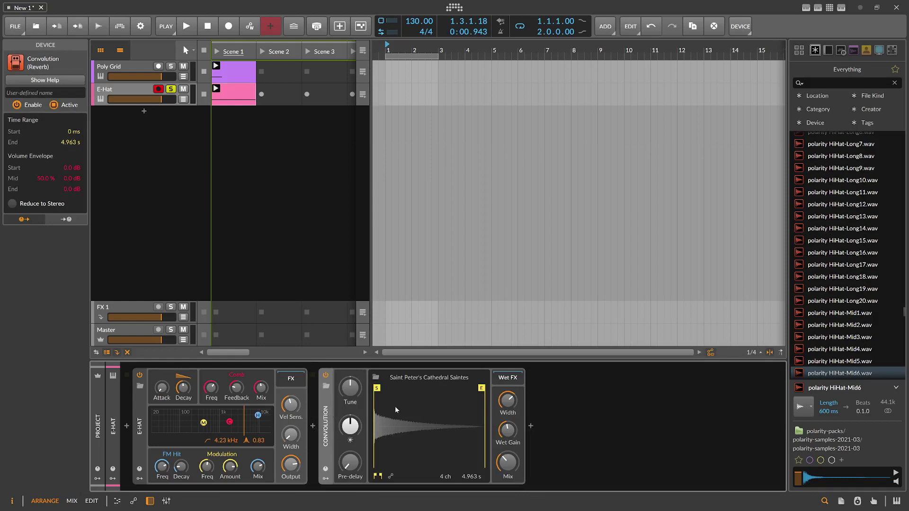
# - Audition the Mid and Short polarity HiHat samples as candidate impulse responses
pyautogui.scroll(-10, 831, 225)
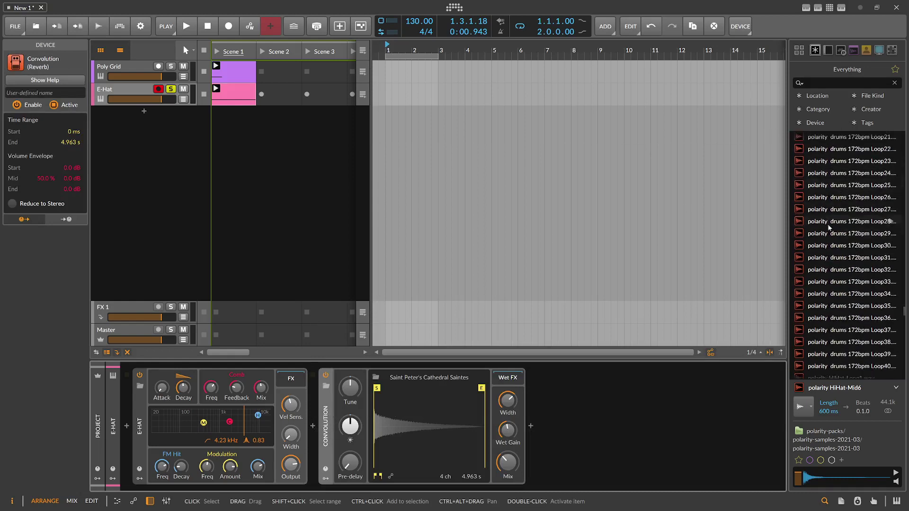
pyautogui.click(831, 225)
pyautogui.press('Up')
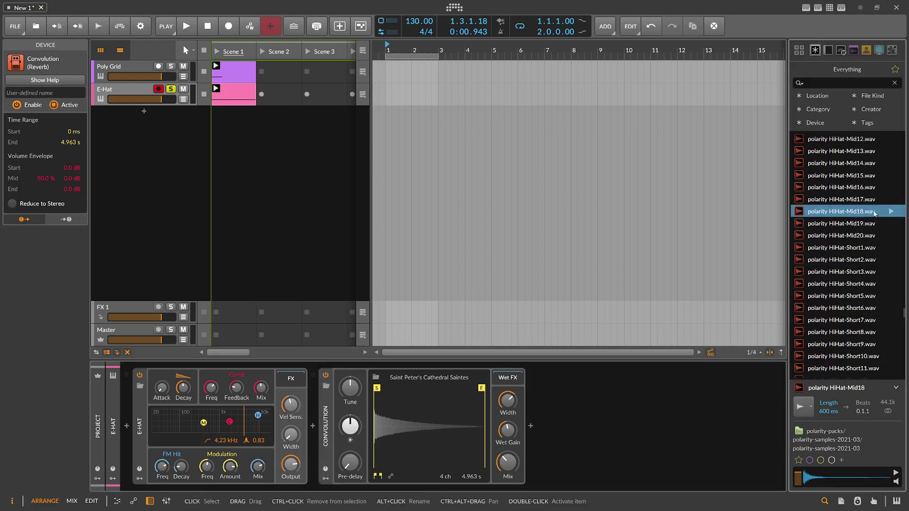
pyautogui.click(890, 223)
pyautogui.click(890, 235)
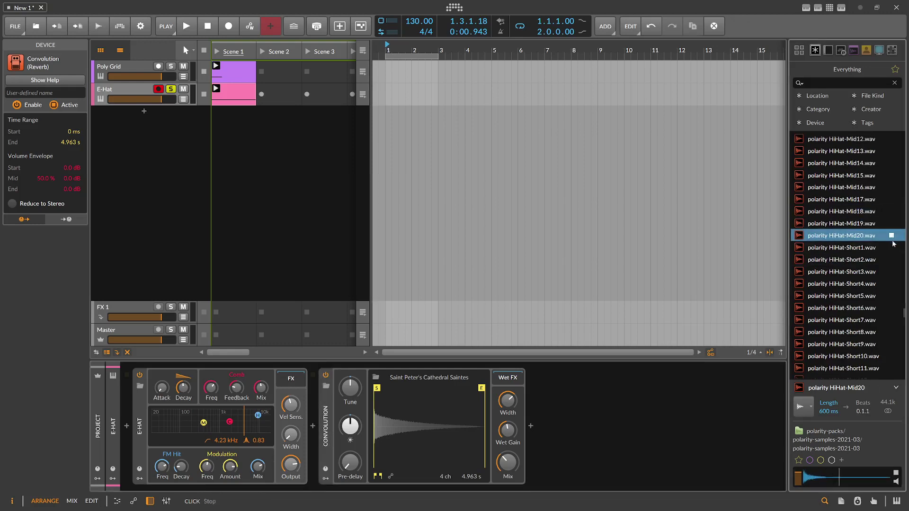
pyautogui.click(890, 248)
pyautogui.click(892, 261)
pyautogui.press('Down')
pyautogui.press('Down')
pyautogui.press('Down')
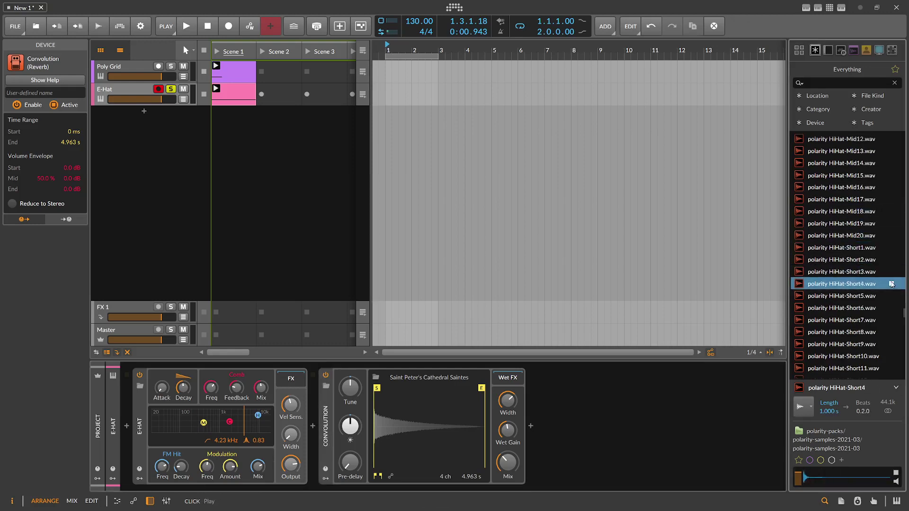
pyautogui.click(892, 223)
pyautogui.click(891, 163)
pyautogui.click(891, 151)
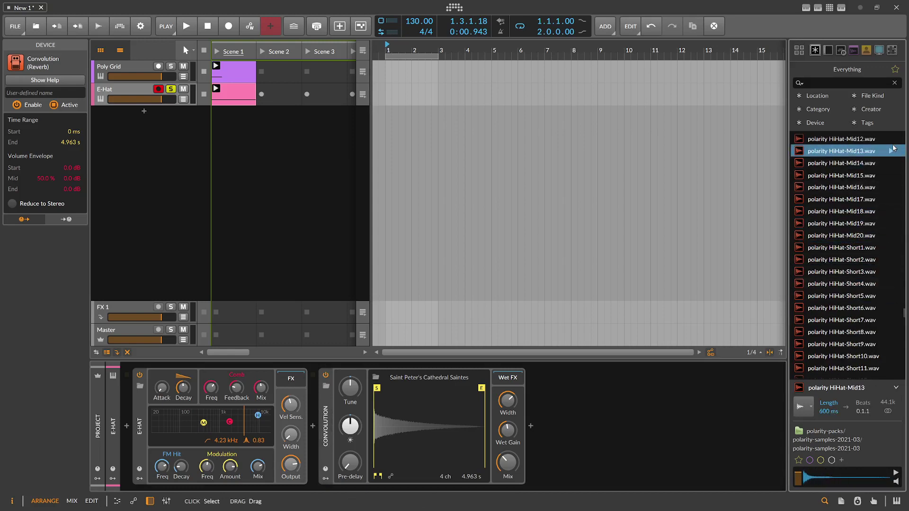
# - Preview polarity HiHat-Mid14.wav and HiHat-Mid15.wav, and load HiHat-Mid15.wav as the Convolution's impulse response
pyautogui.click(888, 163)
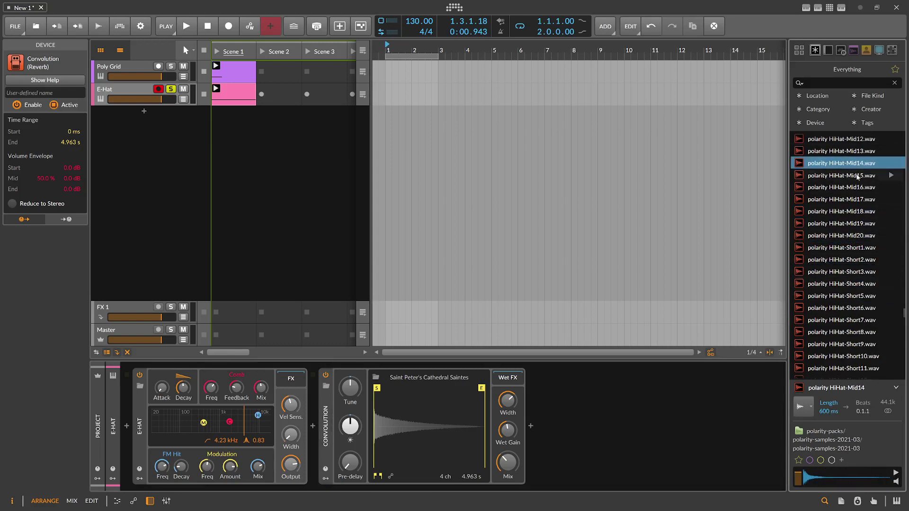
pyautogui.click(887, 175)
pyautogui.moveTo(888, 179); pyautogui.dragTo(459, 402)
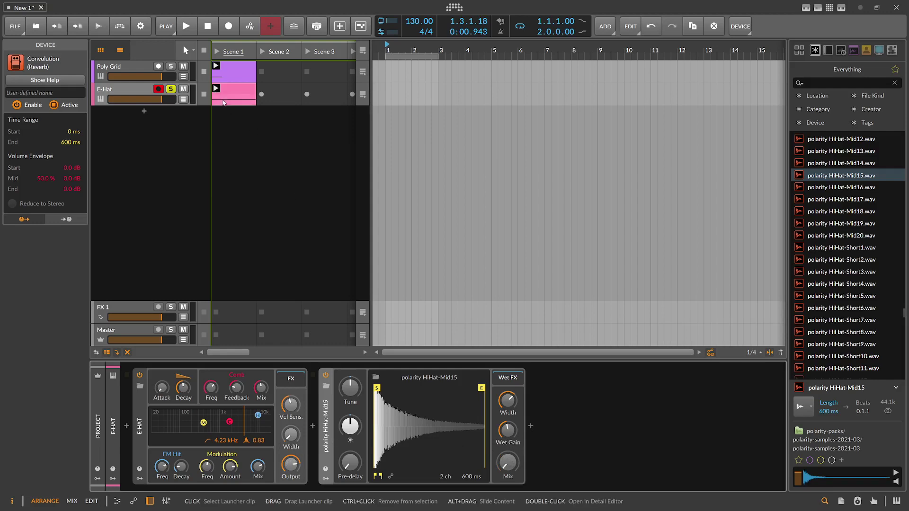
# - Insert a Peak Limiter after the Convolution, raise its input slightly and fine-tune the Convolution mix during playback
pyautogui.doubleClick(534, 422)
pyautogui.write('peak')
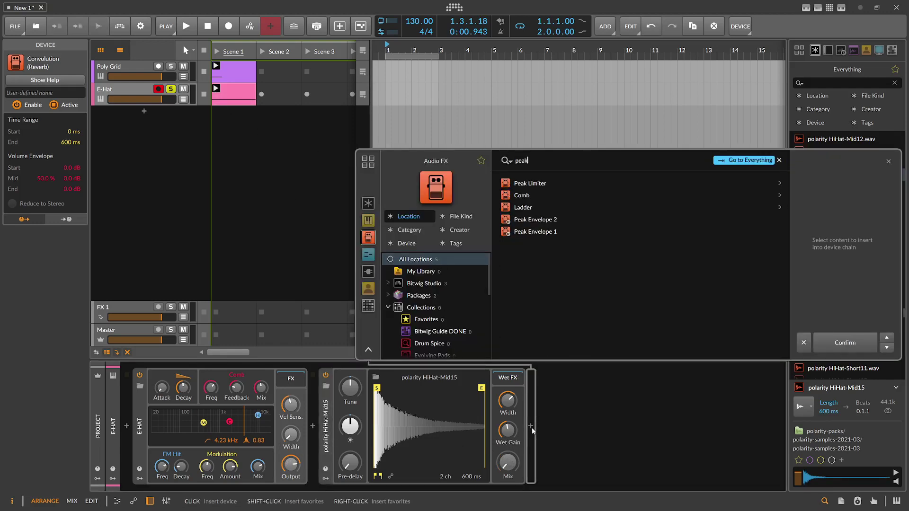
pyautogui.press('Return')
pyautogui.press('space')
pyautogui.moveTo(568, 462); pyautogui.dragTo(568, 447)
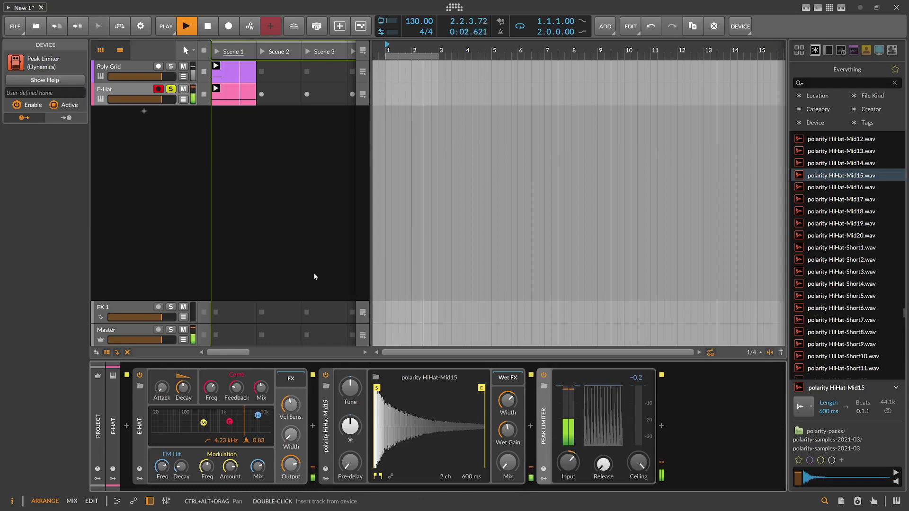
pyautogui.moveTo(508, 462)
pyautogui.mouseDown()
pyautogui.moveTo(507, 410)
pyautogui.moveTo(508, 465)
pyautogui.mouseUp()
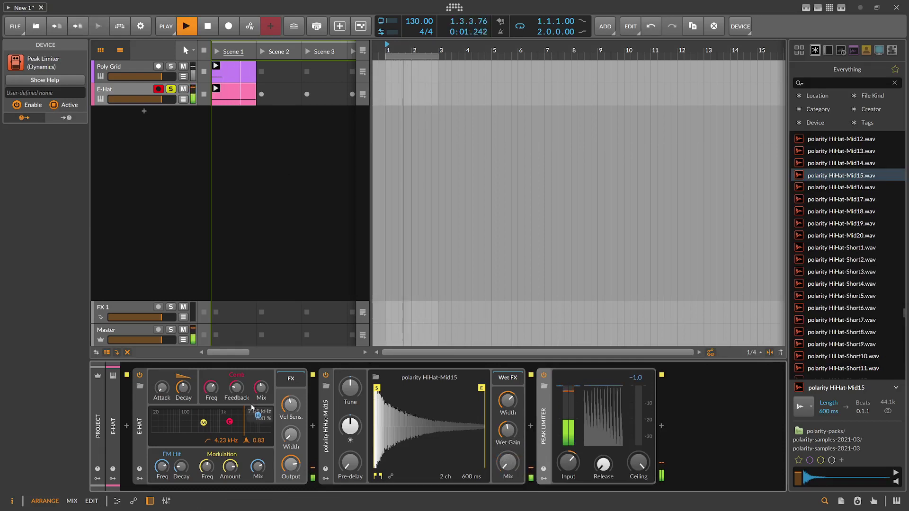
# - Turn the E-Hat's comb filter mix and modulation mix down to 0 %
pyautogui.moveTo(261, 388); pyautogui.dragTo(261, 421)
pyautogui.moveTo(258, 467); pyautogui.dragTo(258, 509)
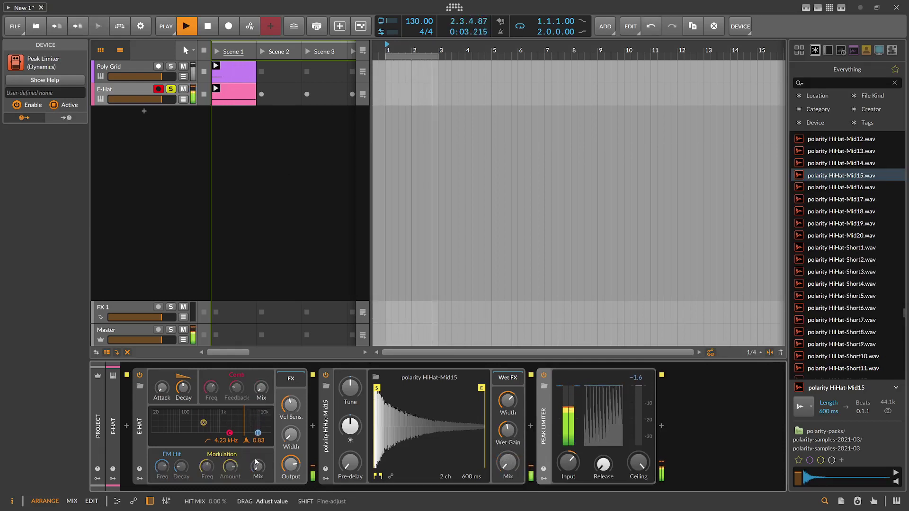
# - Raise the Convolution's tune to its maximum, set its mix to about 53 % and stop playback
pyautogui.moveTo(502, 463); pyautogui.dragTo(496, 429)
pyautogui.moveTo(353, 389); pyautogui.dragTo(363, 354)
pyautogui.moveTo(508, 461); pyautogui.dragTo(507, 457)
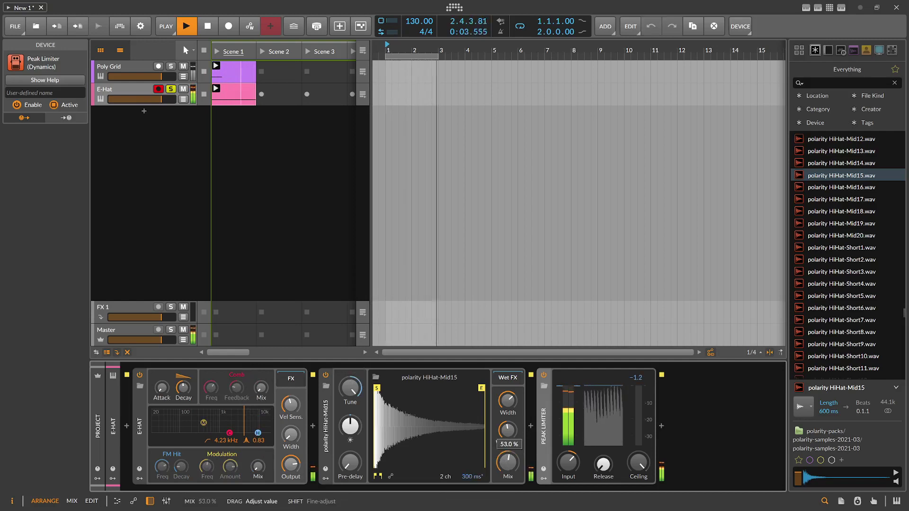
pyautogui.press('space')
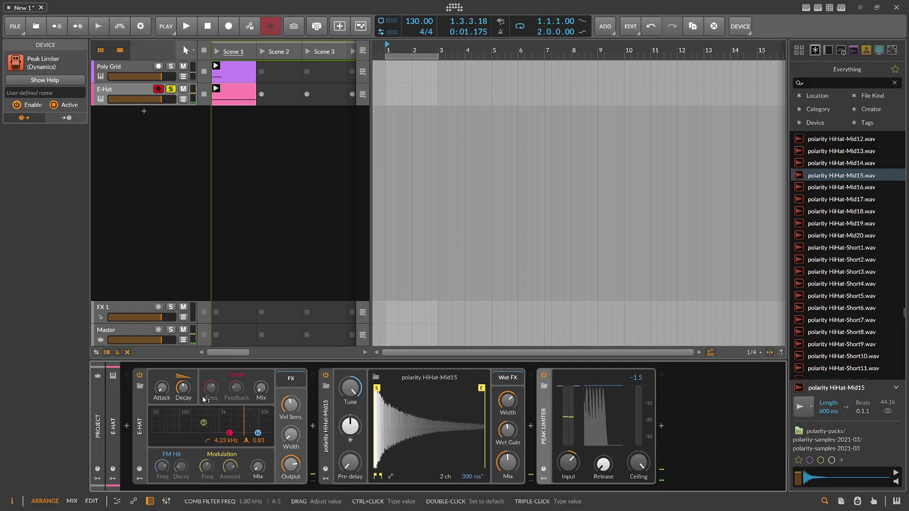
# - Lower the first, second and fourth note velocities in the E-Hat clip, with 30.6 % for the second and 32.0 % for the fourth
pyautogui.doubleClick(233, 97)
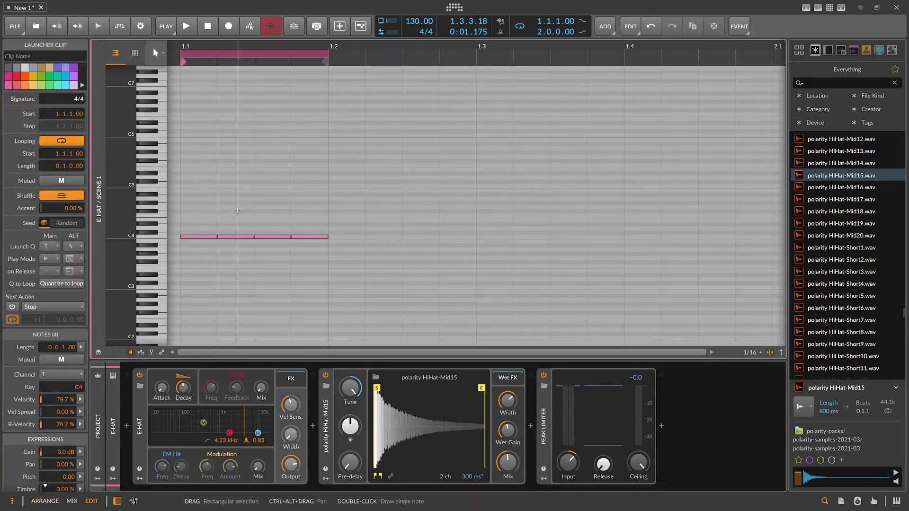
pyautogui.click(142, 352)
pyautogui.click(180, 306)
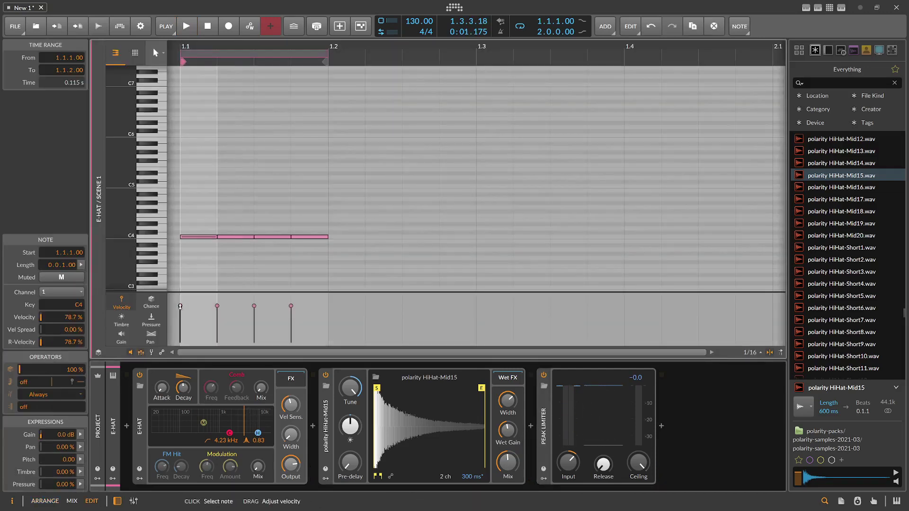
pyautogui.moveTo(218, 307); pyautogui.dragTo(217, 325)
pyautogui.moveTo(291, 306); pyautogui.dragTo(291, 328)
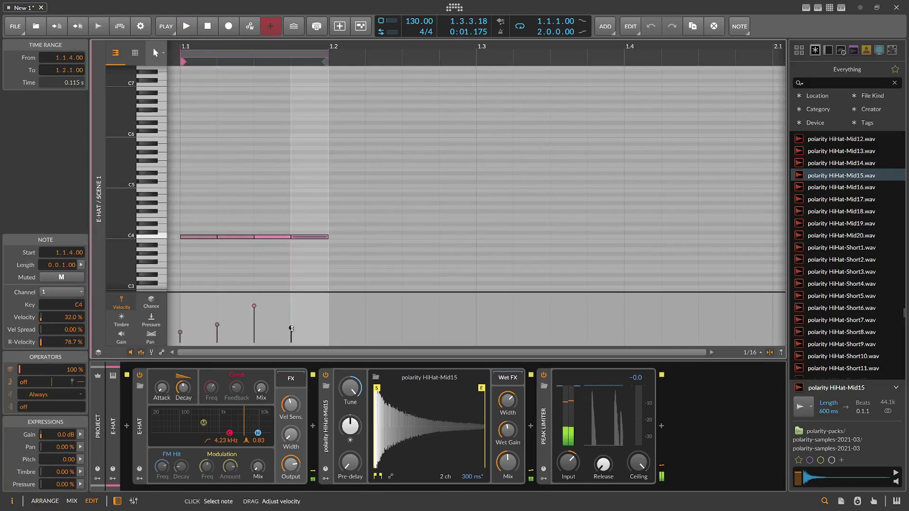
pyautogui.moveTo(218, 325); pyautogui.dragTo(180, 335)
pyautogui.click(218, 328)
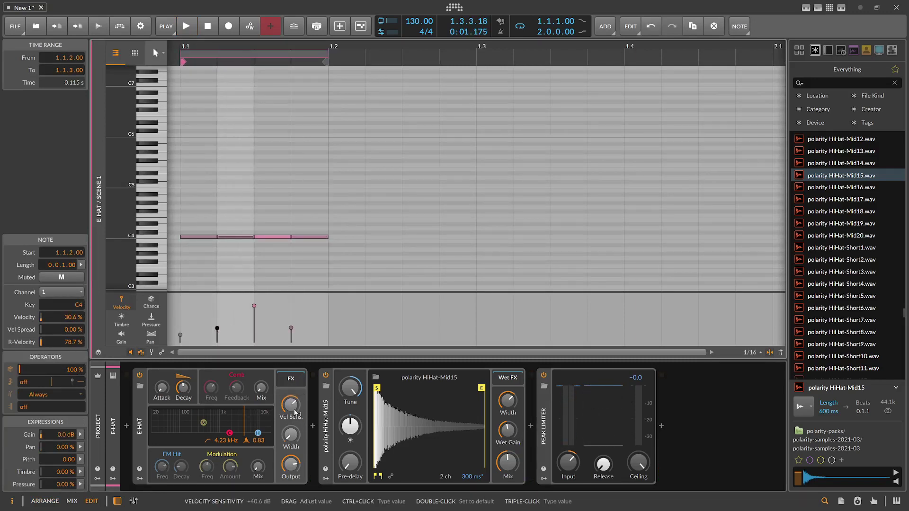
# - Keep the E-Hat's noise width at 0 % and add an Expressions modulator to the device
pyautogui.moveTo(292, 437); pyautogui.dragTo(292, 440)
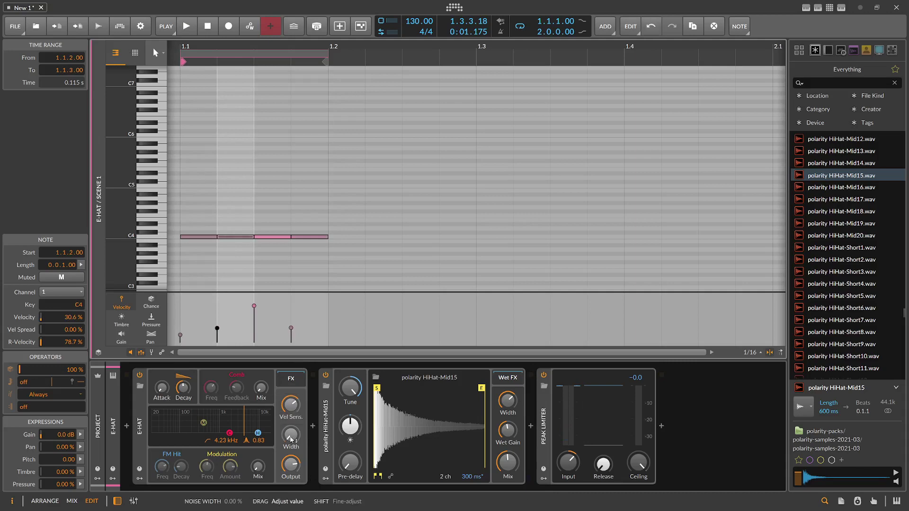
pyautogui.click(140, 478)
pyautogui.click(161, 387)
pyautogui.write('ex')
pyautogui.press('Return')
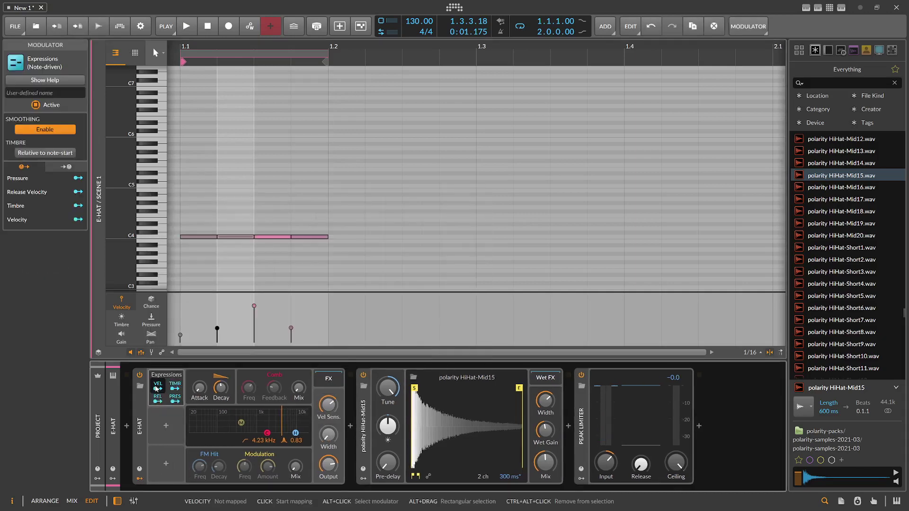
# - Select the clip's third note and map the Expressions velocity to the E-Hat's decay by a small positive amount
pyautogui.moveTo(270, 218); pyautogui.dragTo(274, 241)
pyautogui.click(158, 386)
pyautogui.moveTo(221, 388); pyautogui.dragTo(221, 382)
# - Move the Convolution into the E-Hat's FX chain and map the Expressions velocity to its mix
pyautogui.moveTo(364, 417); pyautogui.dragTo(333, 383)
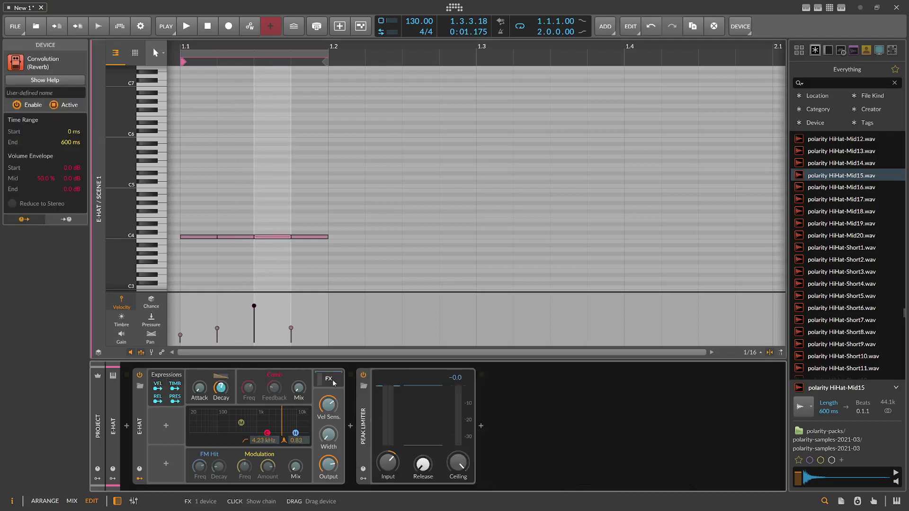
pyautogui.hotkey('ctrl', 'z')
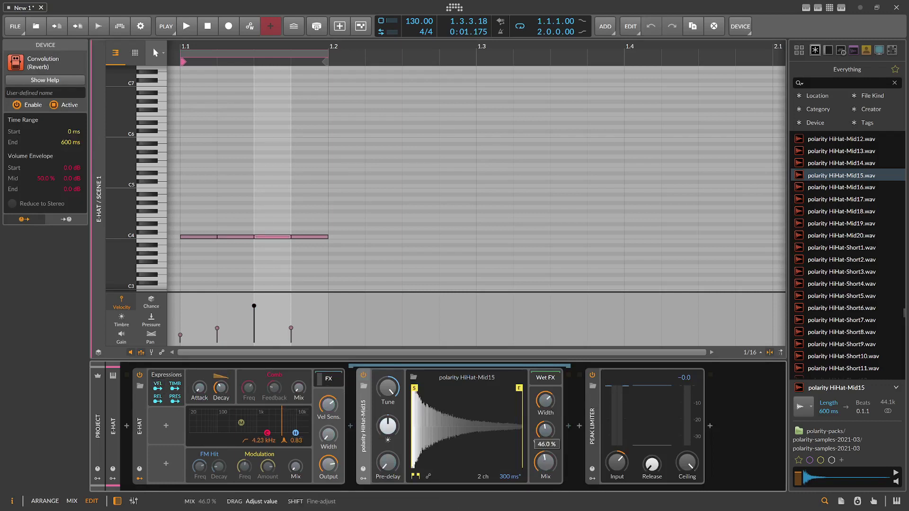
pyautogui.click(159, 389)
pyautogui.moveTo(545, 463); pyautogui.dragTo(545, 461)
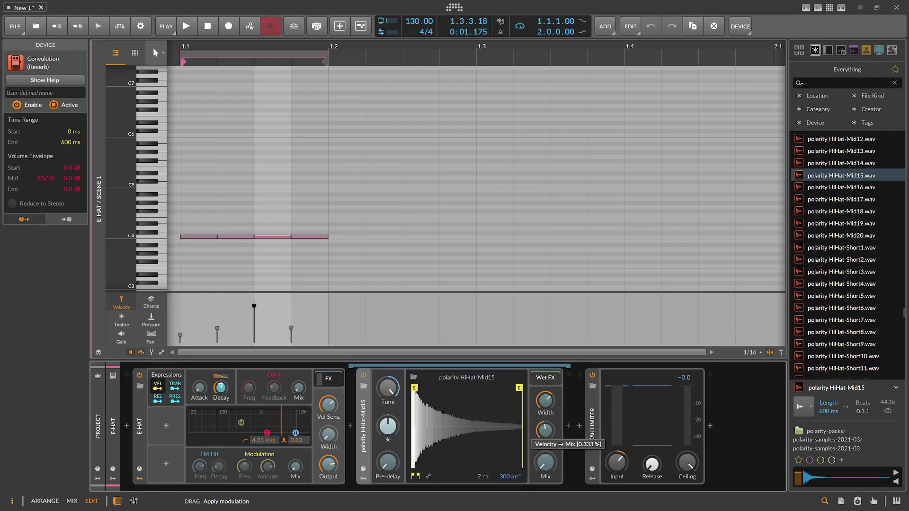
pyautogui.moveTo(265, 220); pyautogui.dragTo(269, 268)
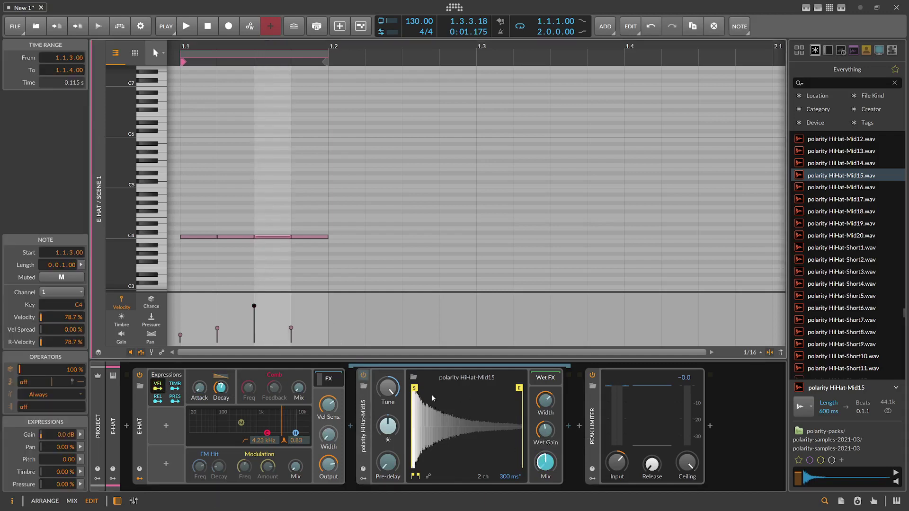
# - During playback, set the E-Hat's decay to 97.2 ms, the Convolution mix to about 18.7 % and the velocity sensitivity to about +23.6 dB
pyautogui.press('space')
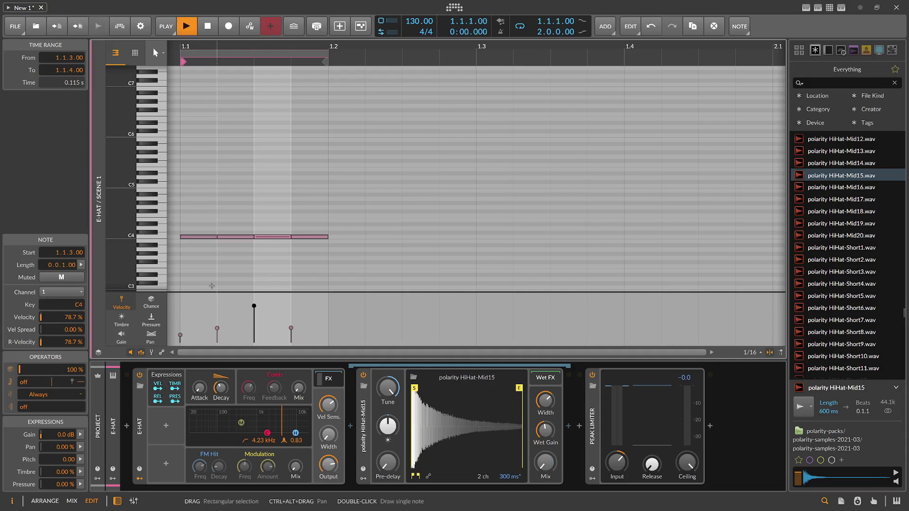
pyautogui.moveTo(221, 388); pyautogui.dragTo(221, 384)
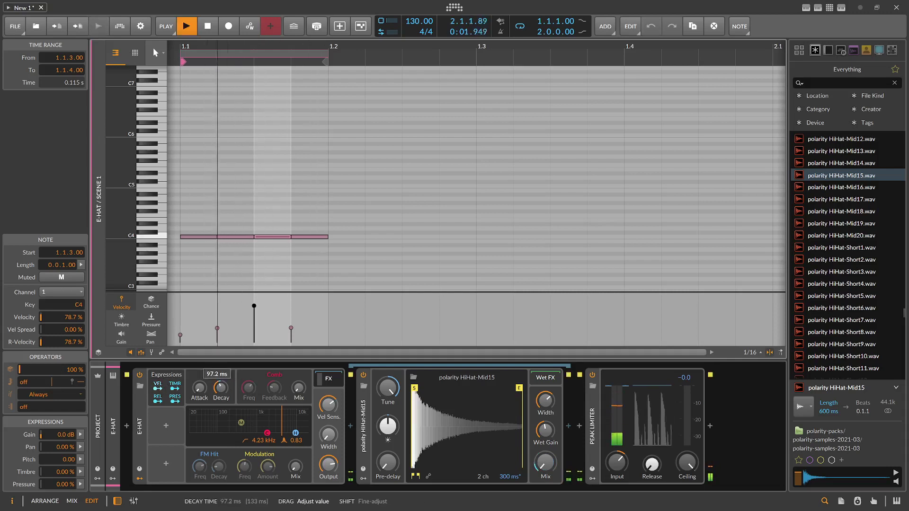
pyautogui.moveTo(546, 463)
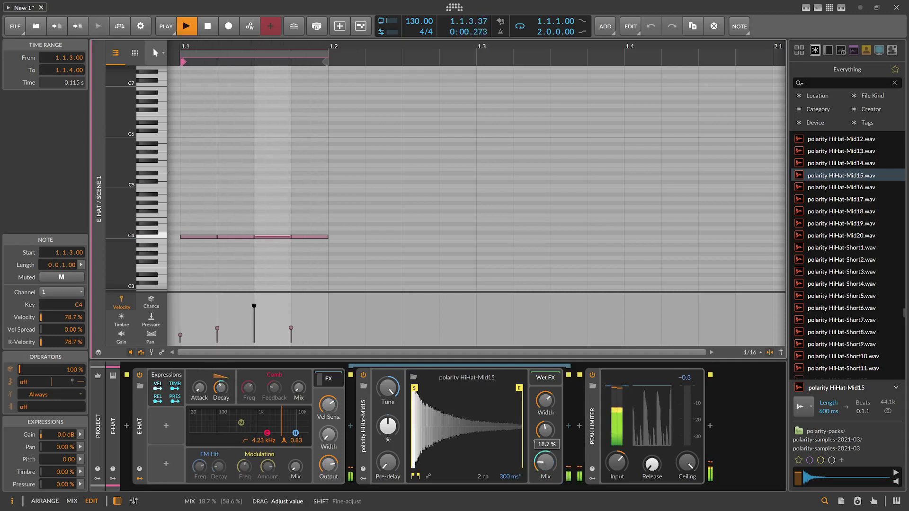
pyautogui.moveTo(328, 405)
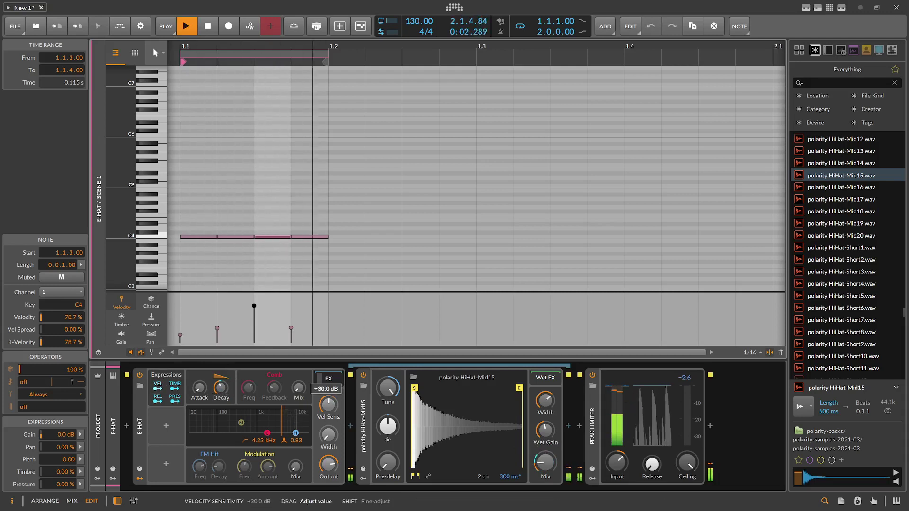
pyautogui.moveTo(328, 405); pyautogui.dragTo(328, 414)
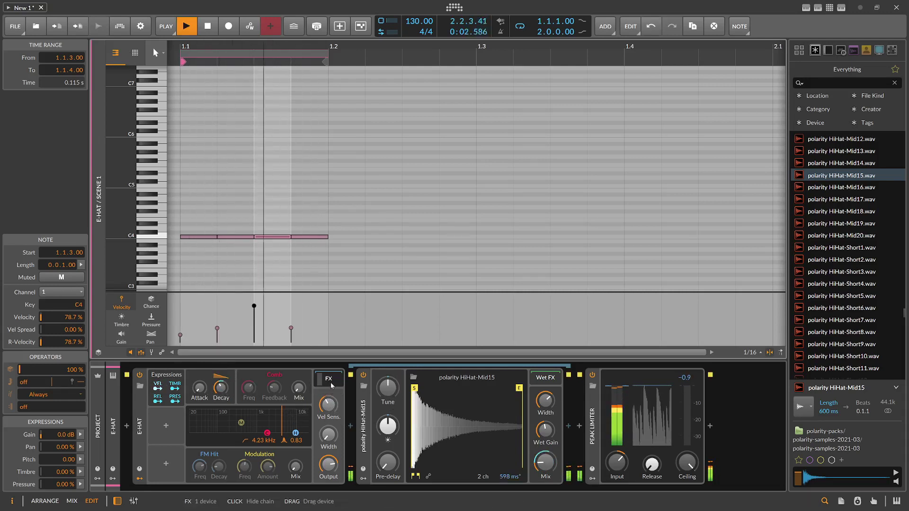
# - Try polarity HiHat-Short3.wav as the Convolution impulse, replace it with HiHat-Short6.wav and reset the tune to its default
pyautogui.moveTo(844, 273); pyautogui.dragTo(447, 408)
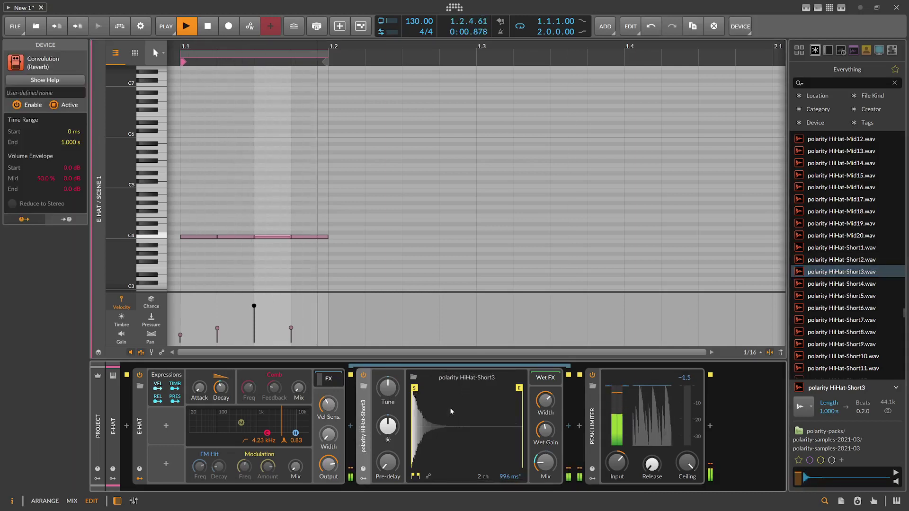
pyautogui.click(843, 308)
pyautogui.click(480, 411)
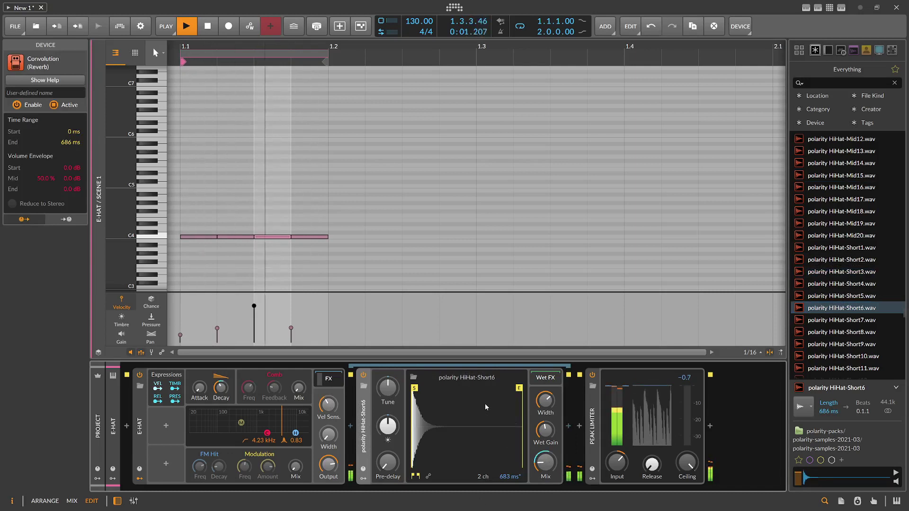
pyautogui.moveTo(387, 387); pyautogui.dragTo(378, 353)
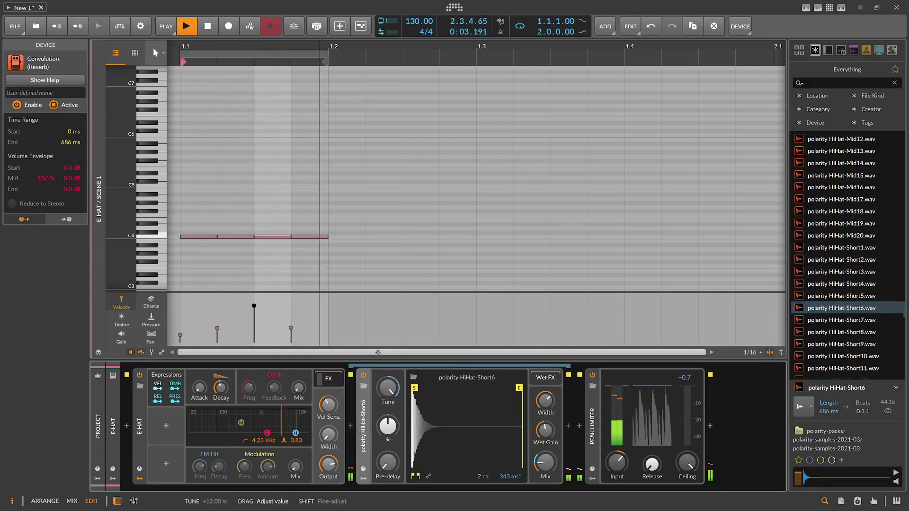
pyautogui.doubleClick(387, 388)
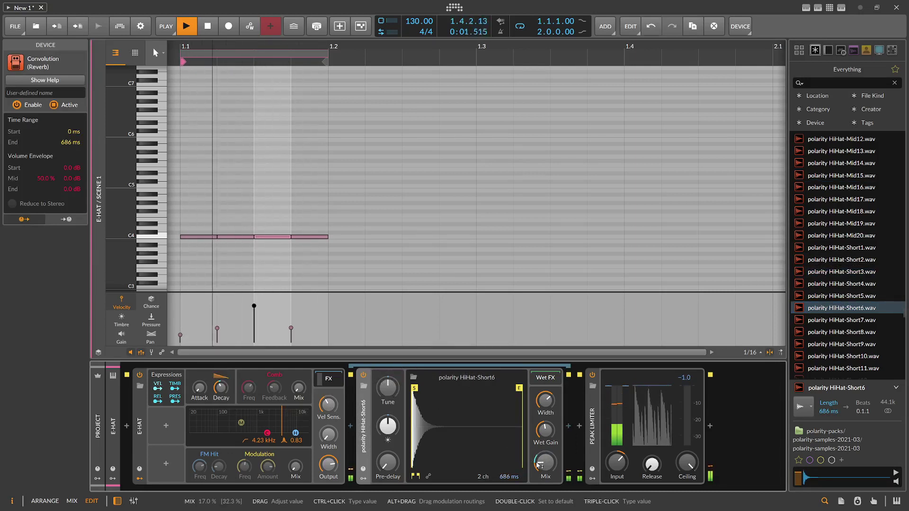
# - Raise the Peak Limiter's input slightly, shorten the E-Hat's decay to about 64.9 ms and stop playback
pyautogui.moveTo(614, 464); pyautogui.dragTo(615, 458)
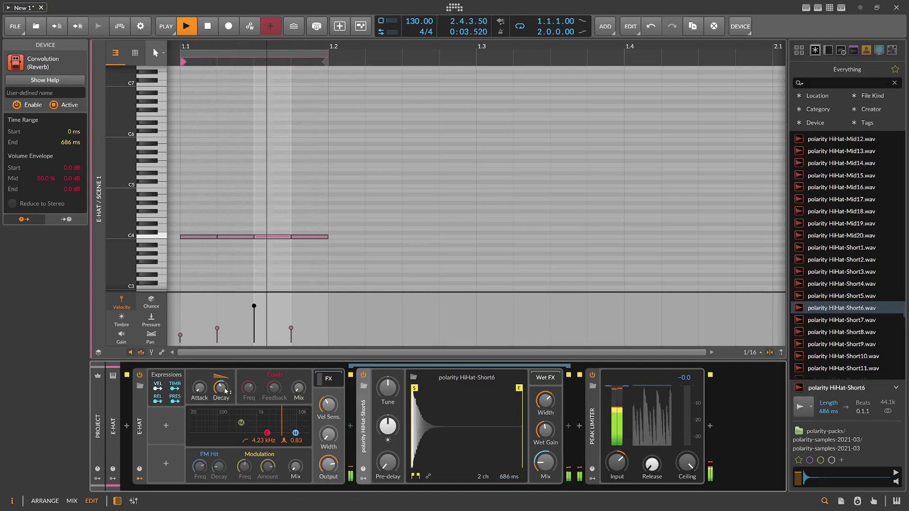
pyautogui.moveTo(222, 387); pyautogui.dragTo(221, 391)
pyautogui.press('space')
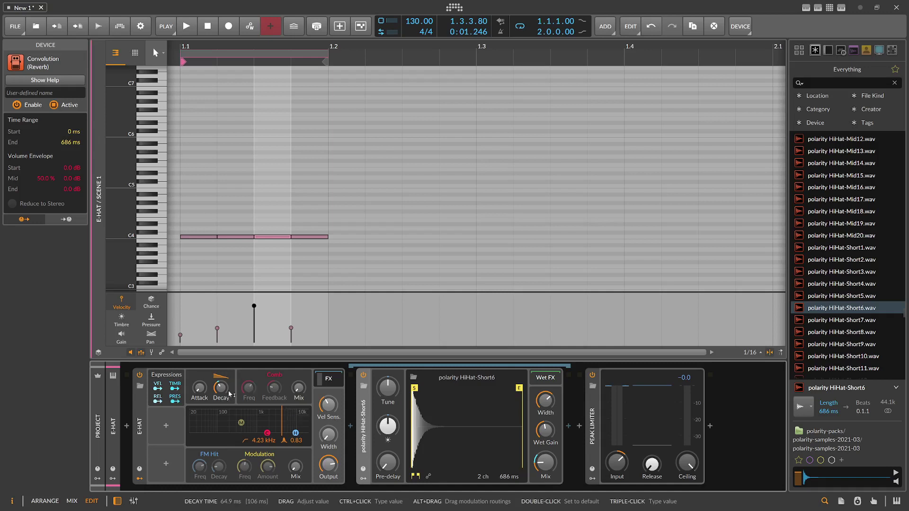
# - Disable the Convolution and play the hi-hat loop without it for comparison
pyautogui.click(363, 374)
pyautogui.press('space')
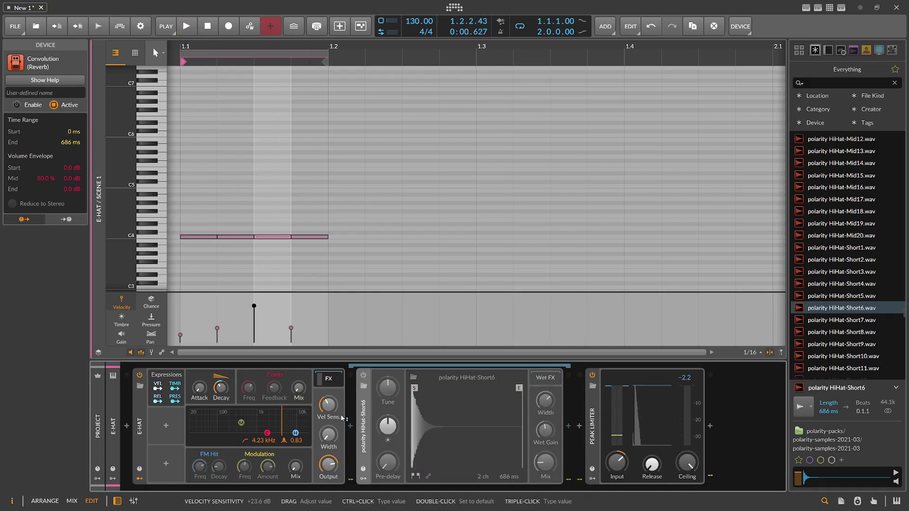
# - Play the hi-hat loop without the Convolution, re-enable the effect and audition the loop again for comparison
pyautogui.press('space')
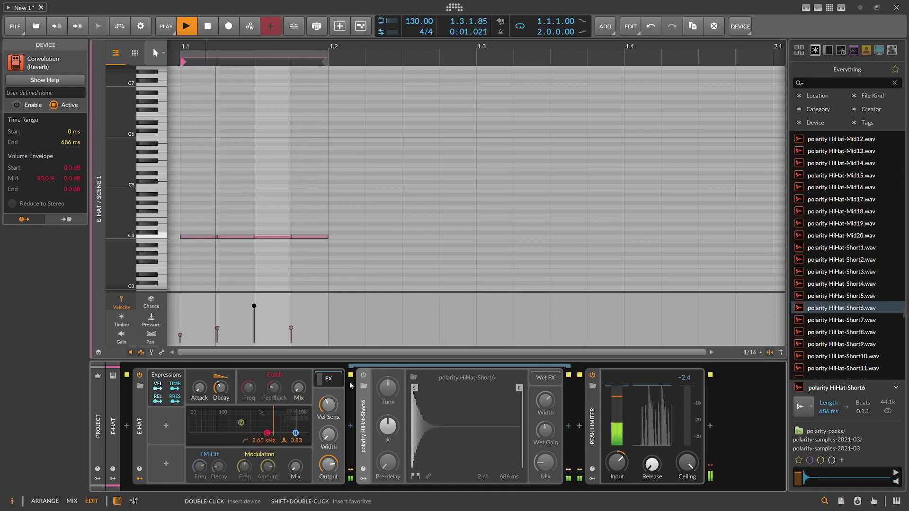
pyautogui.click(363, 375)
pyautogui.press('space')
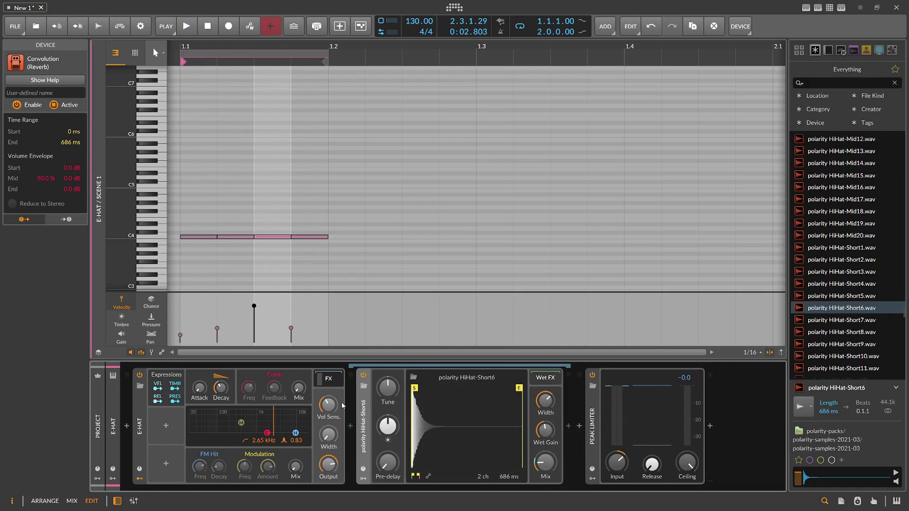
pyautogui.moveTo(296, 430)
pyautogui.press('space')
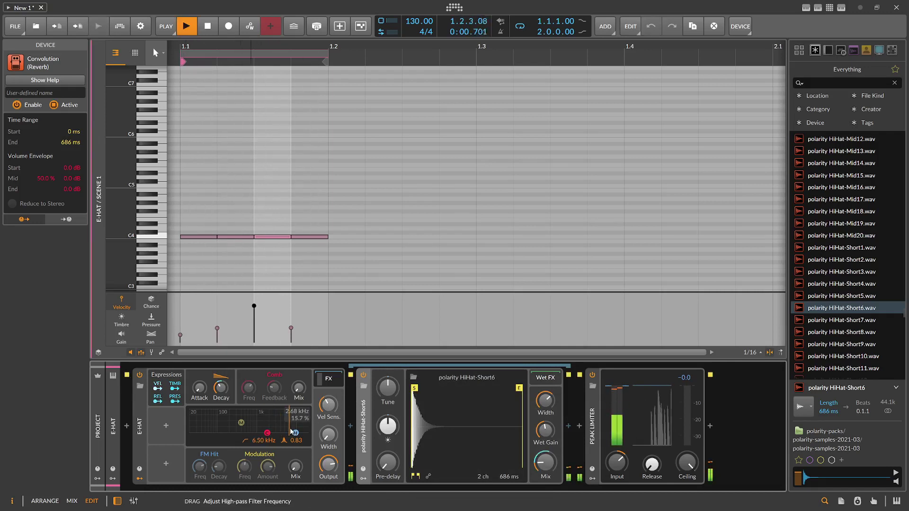
pyautogui.click(219, 385)
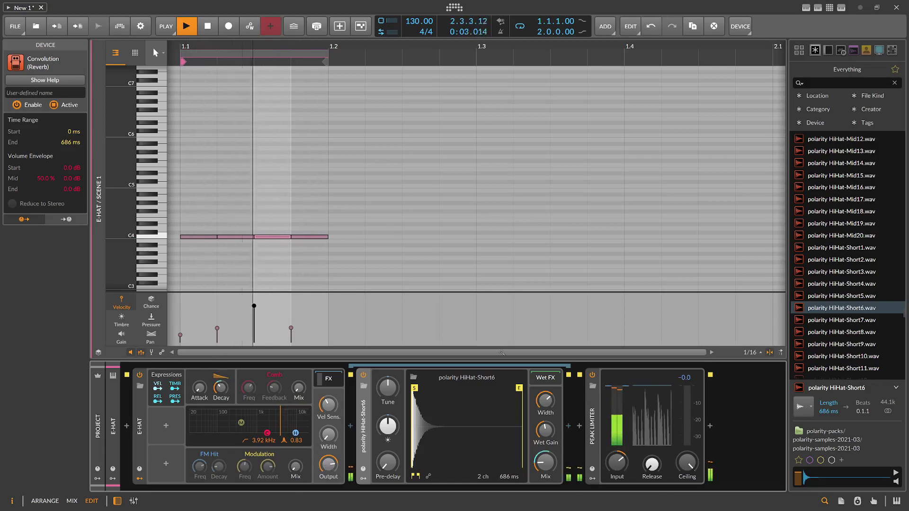
# - Return to the arrangement view and set the E-Hat's noise width to about 74.7 % and its velocity-to-decay modulation to about ×6.918
pyautogui.hotkey('alt', '1')
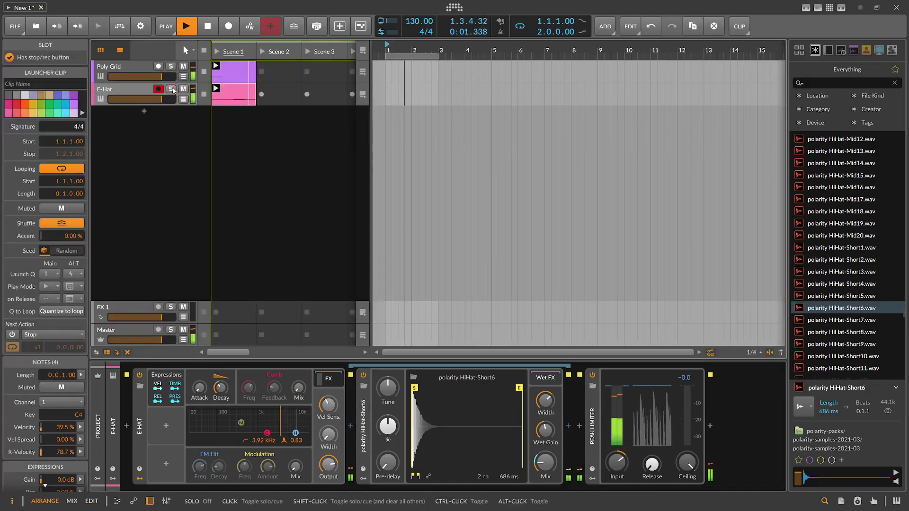
pyautogui.click(148, 92)
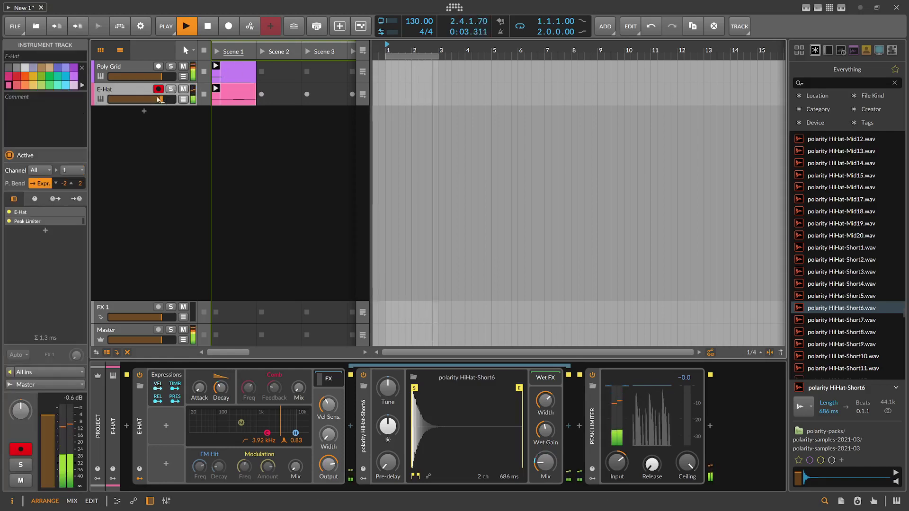
pyautogui.moveTo(329, 434)
pyautogui.mouseDown()
pyautogui.moveTo(328, 394)
pyautogui.moveTo(328, 430)
pyautogui.moveTo(328, 418)
pyautogui.mouseUp()
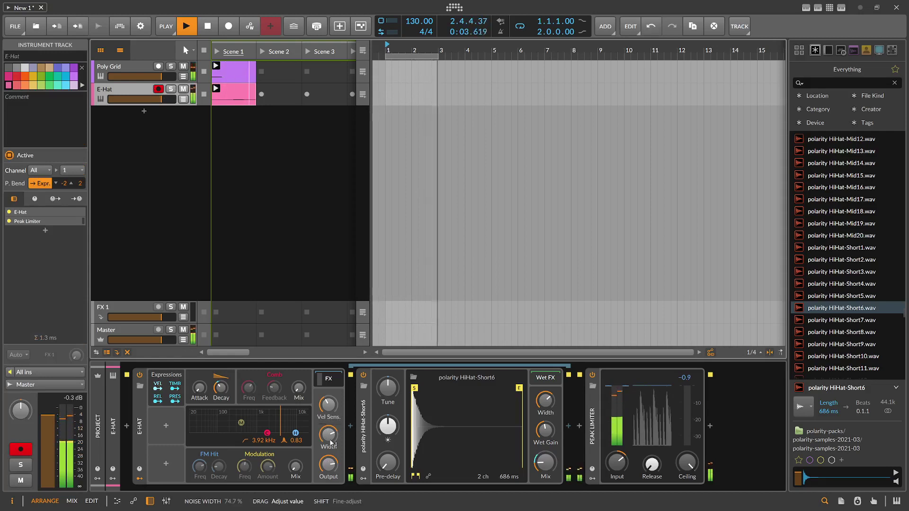
pyautogui.moveTo(221, 388); pyautogui.dragTo(221, 370)
pyautogui.click(158, 388)
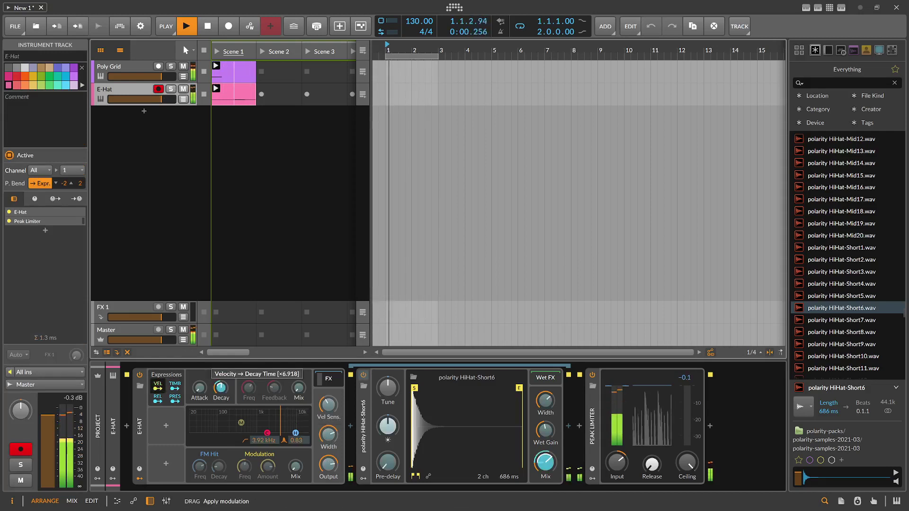
# - Open the kick's Poly Grid patch, lengthen its Segments envelope and adjust the curve's end point, then stop playback and close the patch
pyautogui.click(131, 71)
pyautogui.click(227, 412)
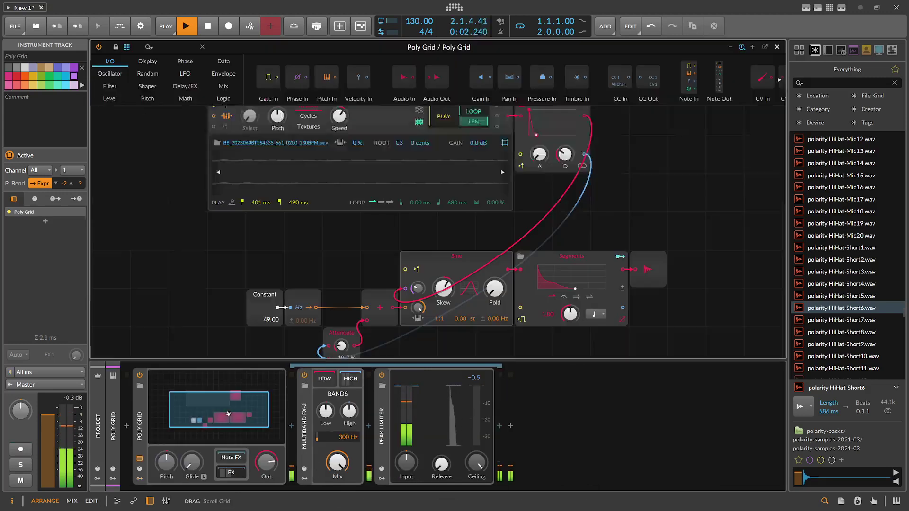
pyautogui.moveTo(570, 315); pyautogui.dragTo(566, 287)
pyautogui.click(571, 281)
pyautogui.moveTo(577, 335); pyautogui.dragTo(602, 335)
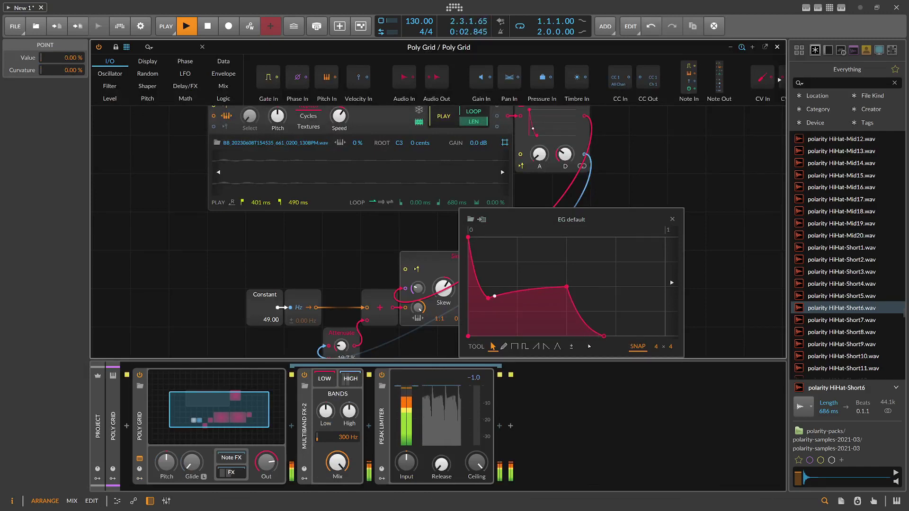
pyautogui.moveTo(604, 336); pyautogui.dragTo(597, 336)
pyautogui.click(673, 220)
pyautogui.press('space')
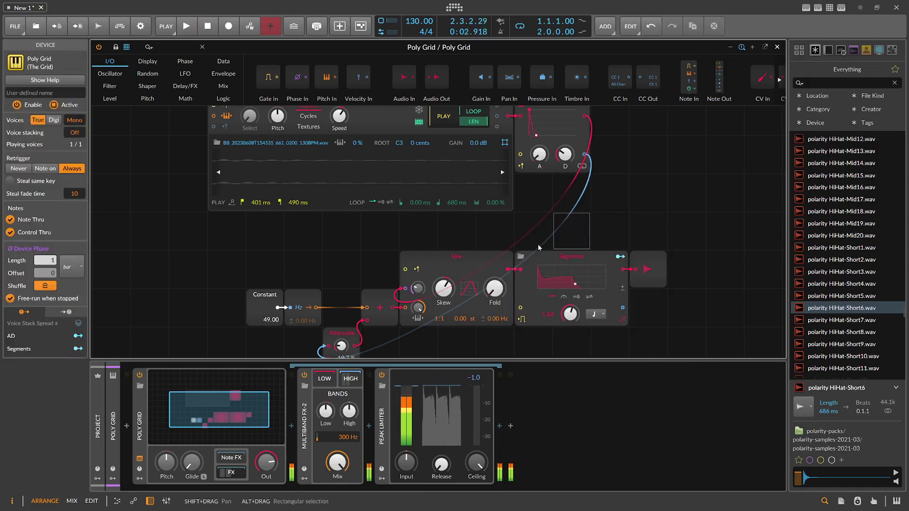
pyautogui.click(777, 47)
# - Disarm recording on the E-Hat track and add a new instrument track with Polymer
pyautogui.click(123, 93)
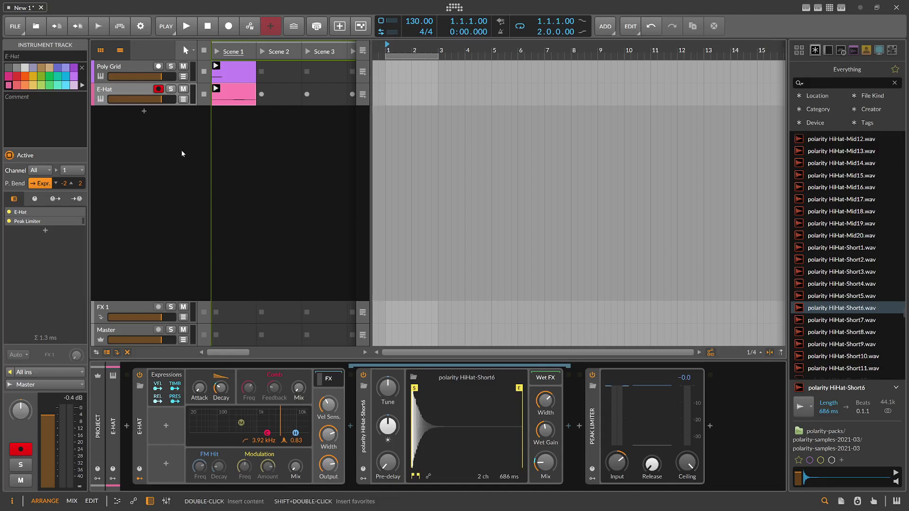
pyautogui.click(158, 89)
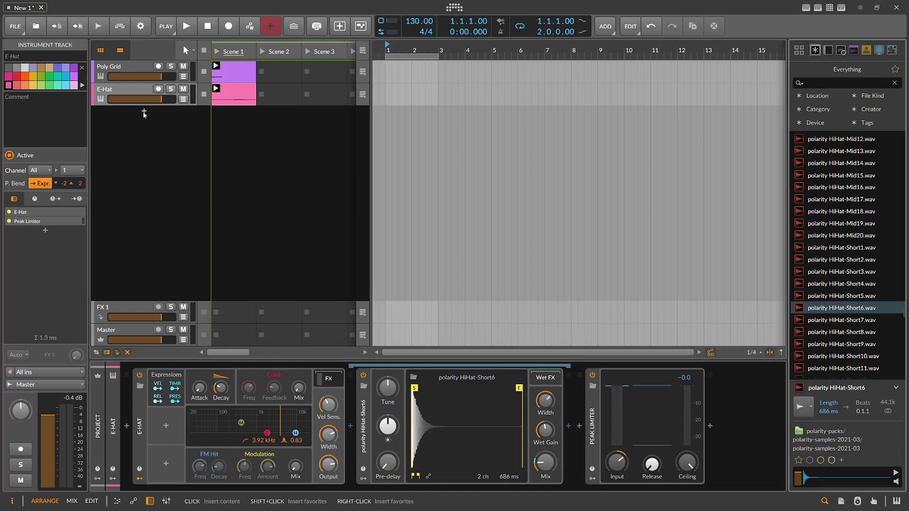
pyautogui.click(144, 114)
pyautogui.write('poly')
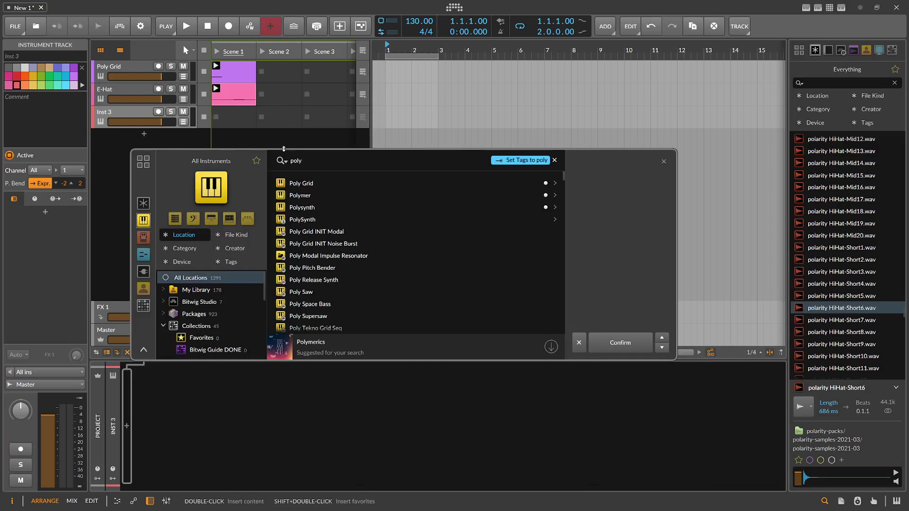
pyautogui.click(311, 196)
pyautogui.doubleClick(295, 193)
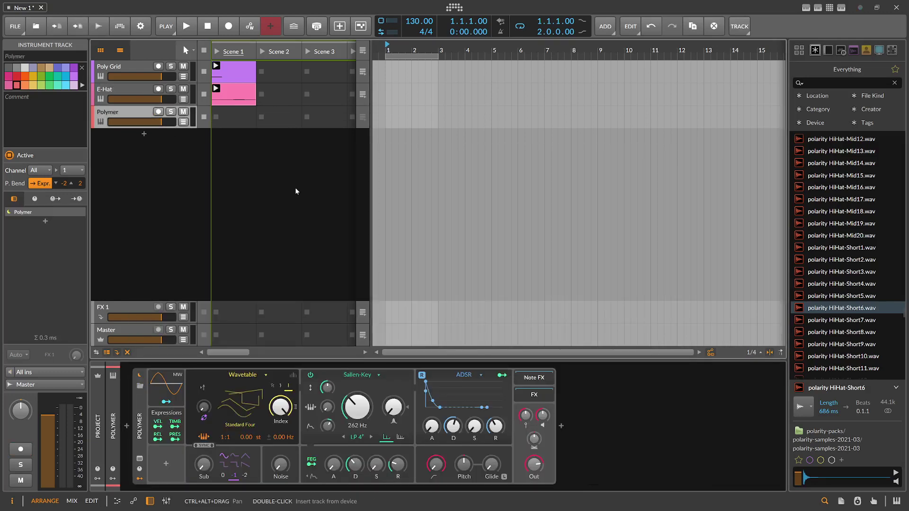
# - Create a Polymer clip in Scene 1 and draw sixteenth notes D#2 at 1.1.1 and F2 at 1.1.2
pyautogui.doubleClick(234, 120)
pyautogui.doubleClick(233, 118)
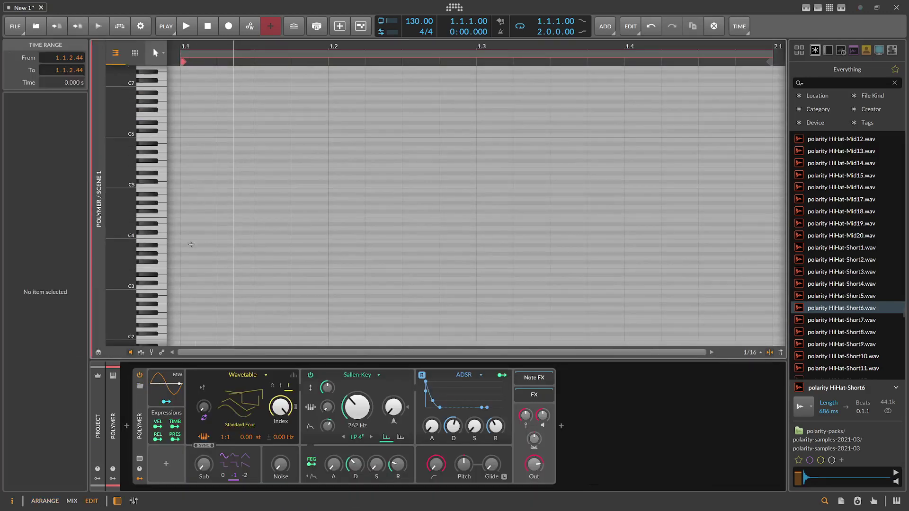
pyautogui.doubleClick(189, 228)
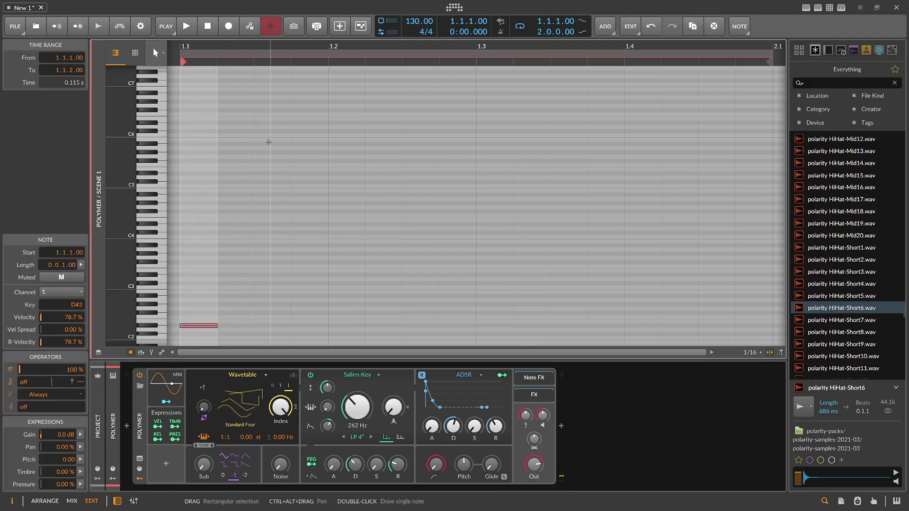
pyautogui.moveTo(255, 48); pyautogui.dragTo(260, 66)
pyautogui.click(251, 317)
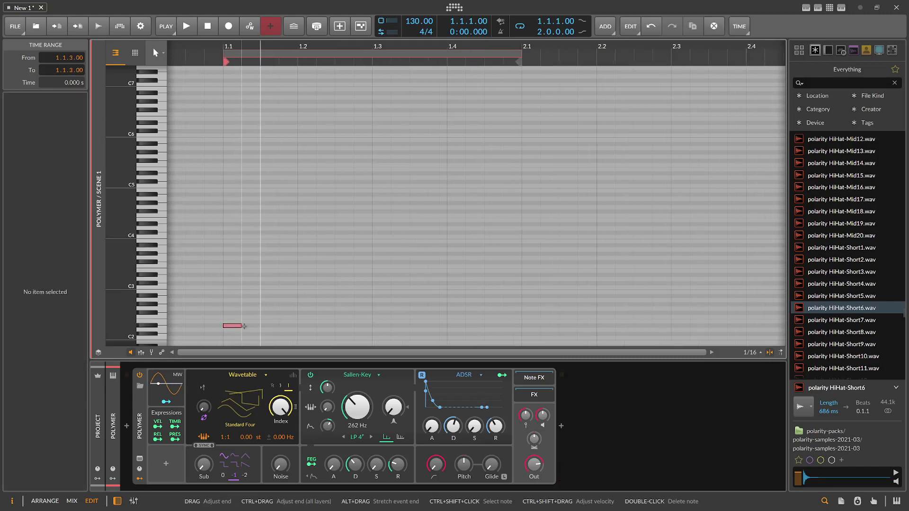
pyautogui.doubleClick(251, 316)
# - Add sixteenth notes F#2 at 1.1.4, B2 at 1.2.2 and A#2 at 1.2.3 to the Polymer clip
pyautogui.doubleClick(287, 305)
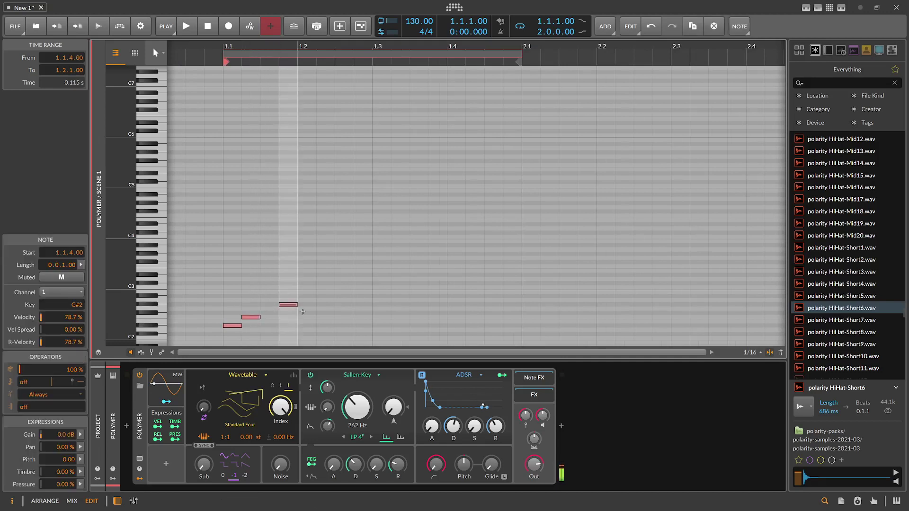
pyautogui.doubleClick(289, 313)
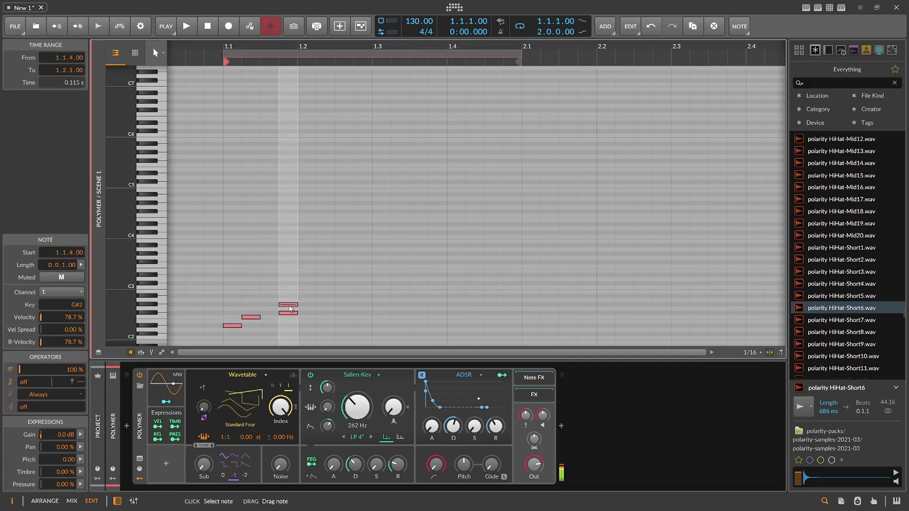
pyautogui.moveTo(293, 306)
pyautogui.mouseDown()
pyautogui.moveTo(311, 317)
pyautogui.moveTo(324, 293)
pyautogui.mouseUp()
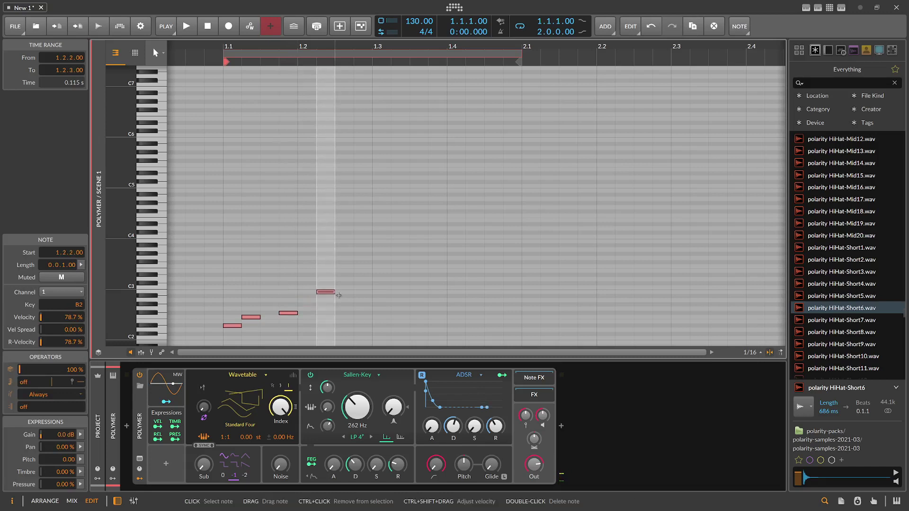
pyautogui.doubleClick(342, 296)
# - Shorten the Polymer clip's loop to two beats, audition it with the kick and hi-hat, and reopen the clip for editing
pyautogui.moveTo(522, 55); pyautogui.dragTo(373, 57)
pyautogui.click(305, 219)
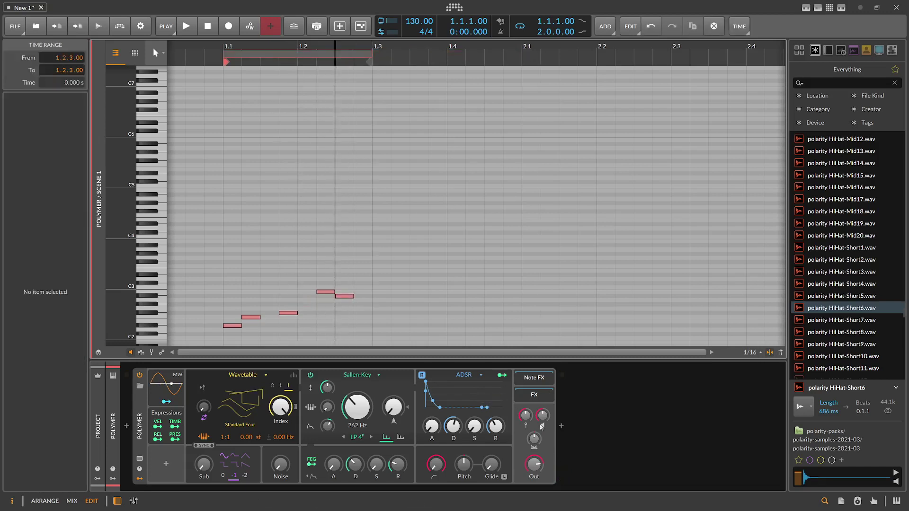
pyautogui.hotkey('alt', '1')
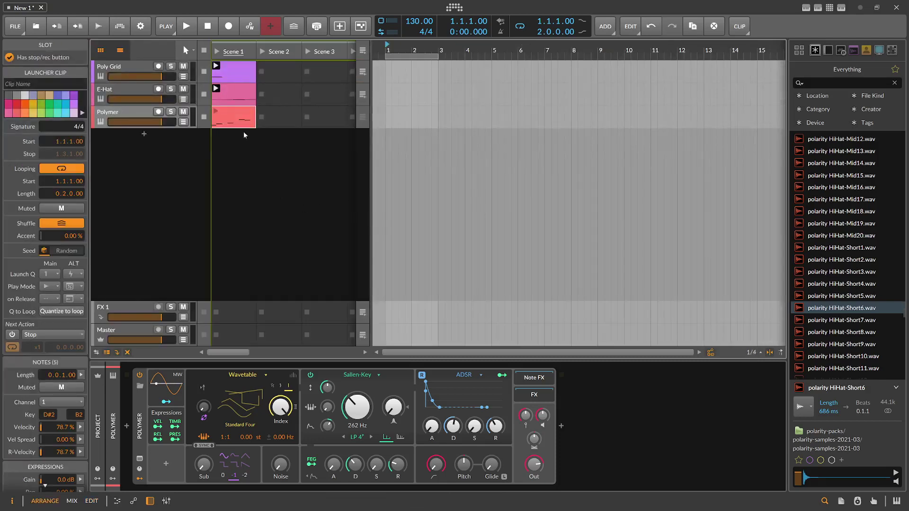
pyautogui.press('space')
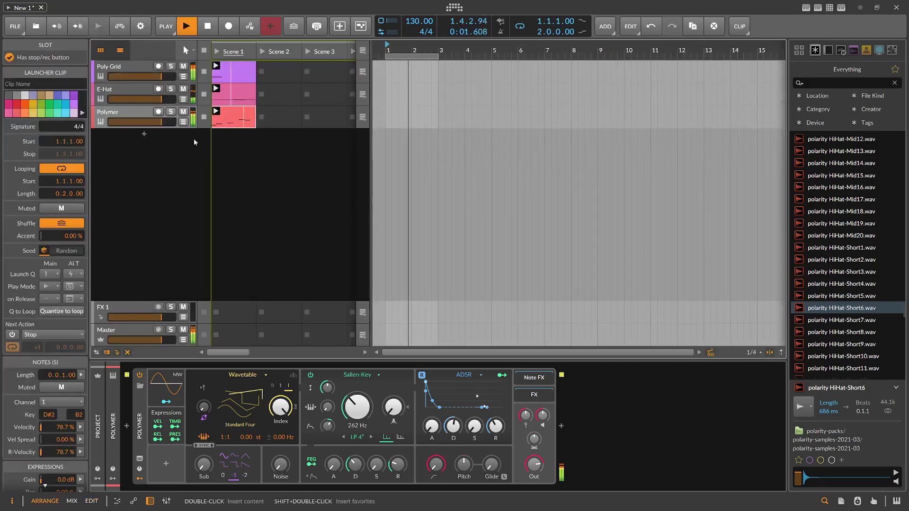
pyautogui.doubleClick(228, 123)
pyautogui.press('space')
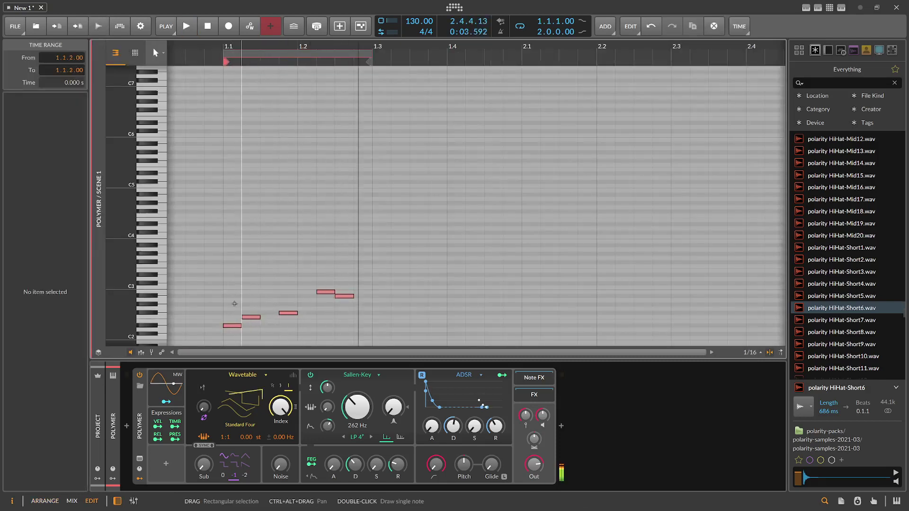
# - Move the first two Polymer notes one sixteenth later
pyautogui.moveTo(234, 305); pyautogui.dragTo(258, 340)
pyautogui.press('Right')
pyautogui.click(259, 341)
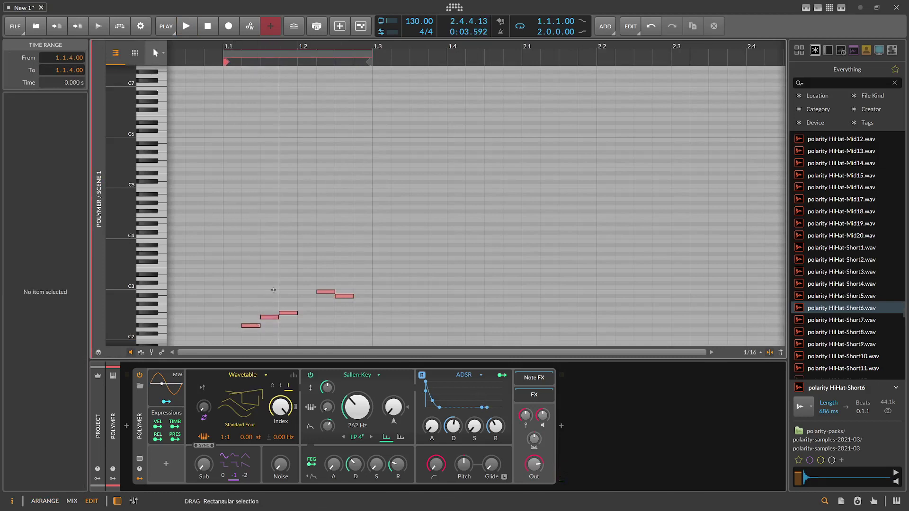
# - Transpose all five Polymer notes up one octave and adjust the filter's keytracking amount during playback
pyautogui.hotkey('ctrl', 'a')
pyautogui.hotkey('shift', 'Up')
pyautogui.press('space')
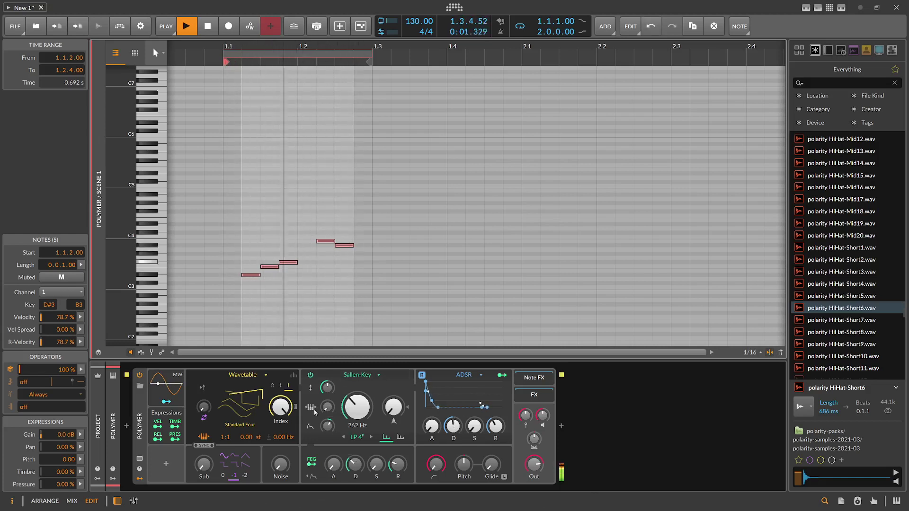
pyautogui.moveTo(327, 407); pyautogui.dragTo(328, 426)
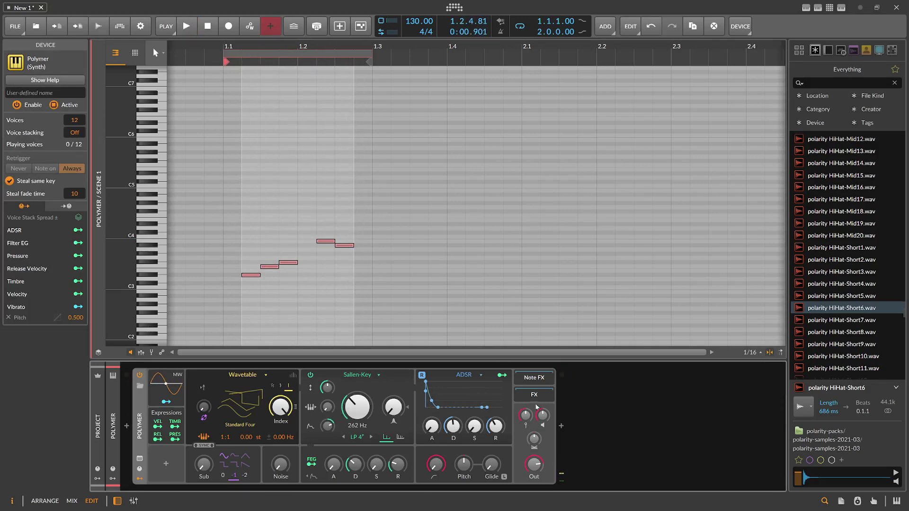
# - Insert a Convolution after Polymer and load polarity HiHat-Mid19.wav as its impulse
pyautogui.click(562, 427)
pyautogui.write('d')
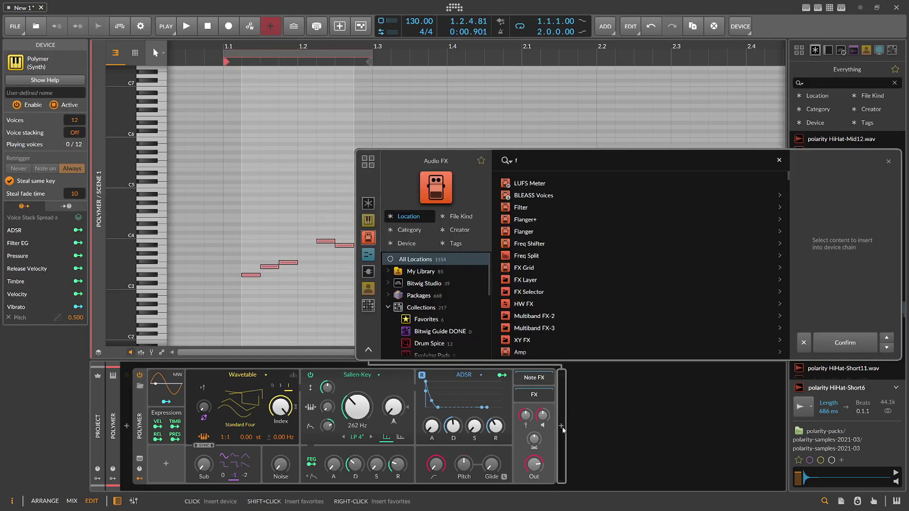
pyautogui.write('onvol')
pyautogui.press('Return')
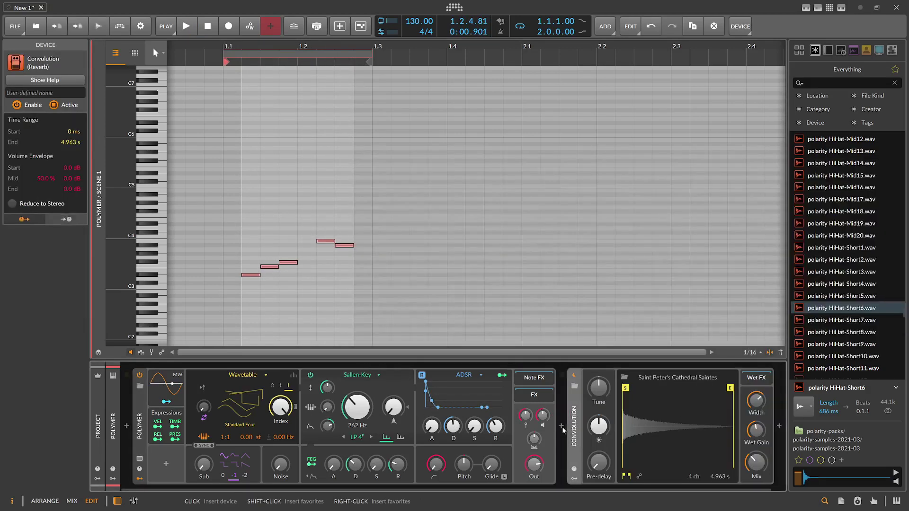
pyautogui.click(875, 223)
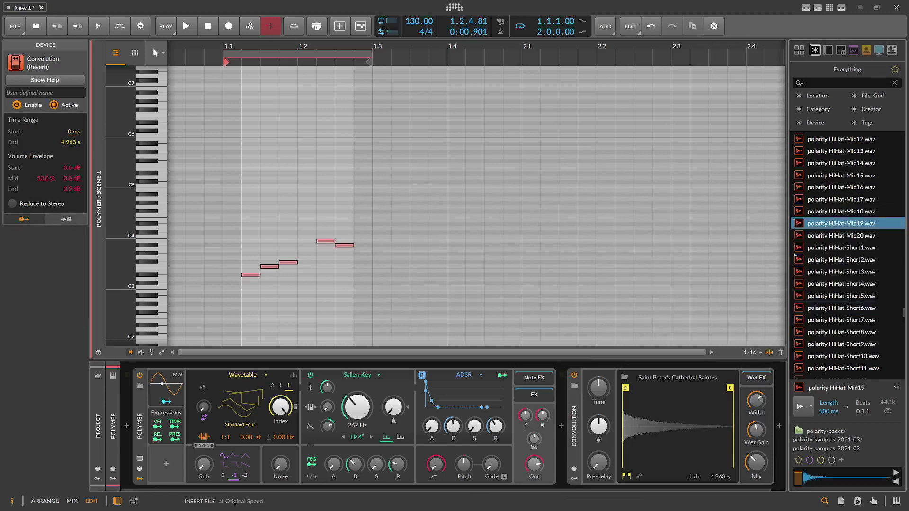
pyautogui.moveTo(674, 422); pyautogui.dragTo(675, 423)
# - Set the new Convolution's mix to 100 % and wet gain to about -9.6 dB, comparing a mix of about 61 % while auditioning
pyautogui.moveTo(756, 466); pyautogui.dragTo(757, 471)
pyautogui.press('space')
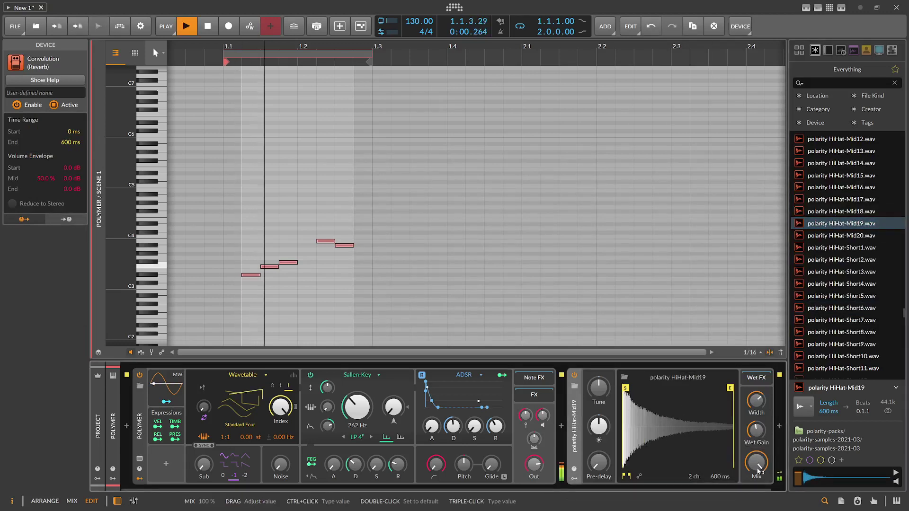
pyautogui.moveTo(756, 431); pyautogui.dragTo(756, 426)
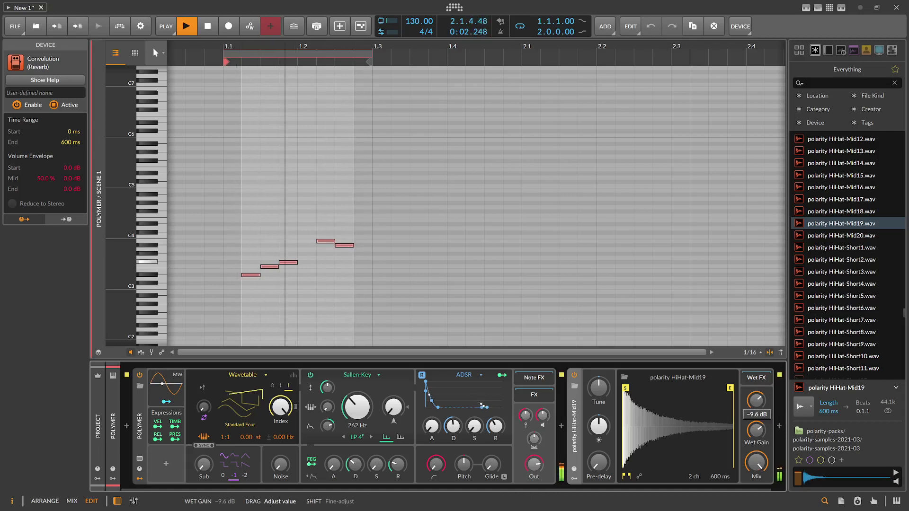
pyautogui.press('space')
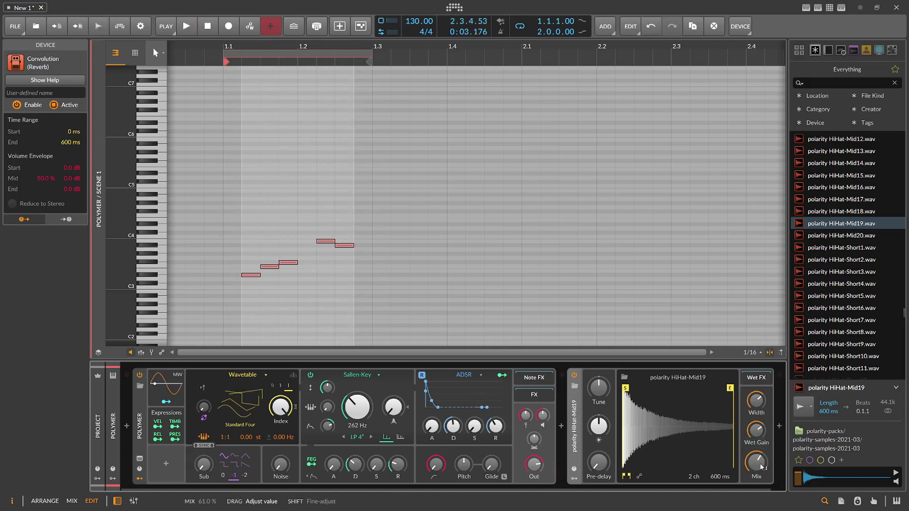
pyautogui.press('space')
pyautogui.moveTo(761, 467); pyautogui.dragTo(756, 464)
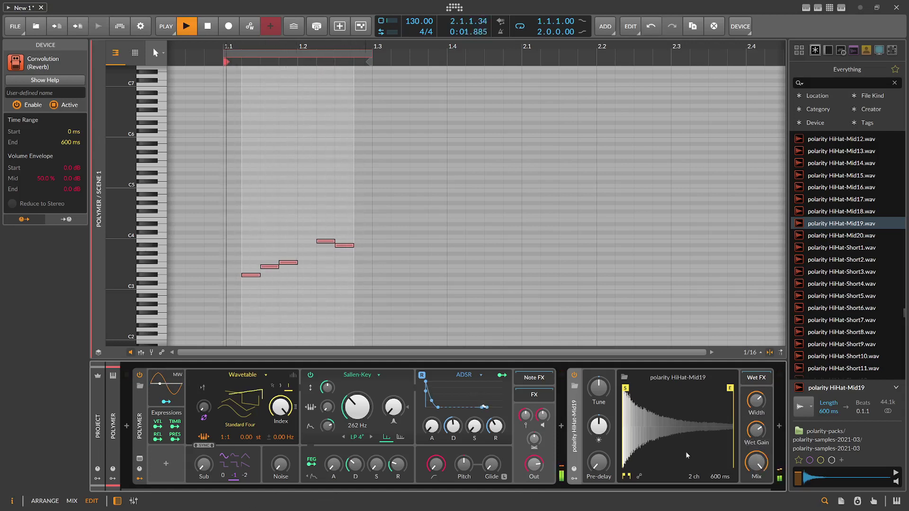
# - Adjust the decay of Polymer's amplitude envelope slightly and audition the sequence
pyautogui.moveTo(459, 428); pyautogui.dragTo(459, 434)
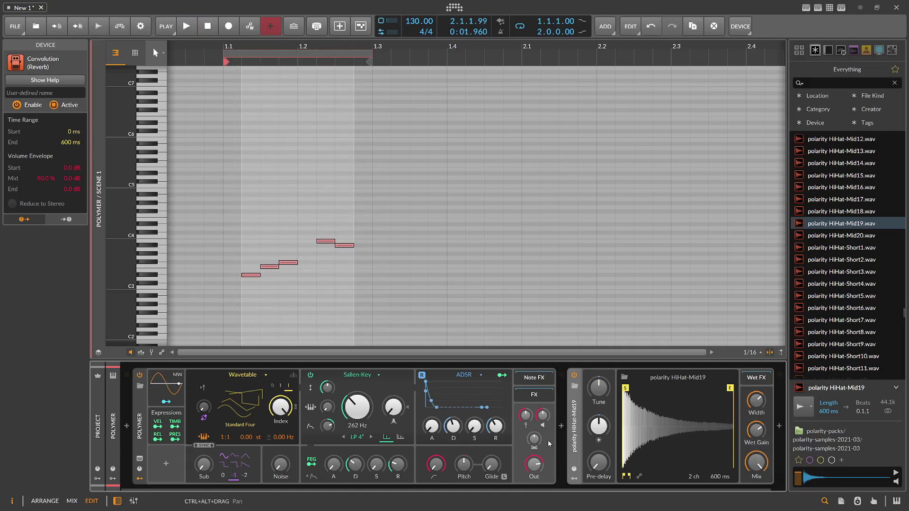
pyautogui.press('space')
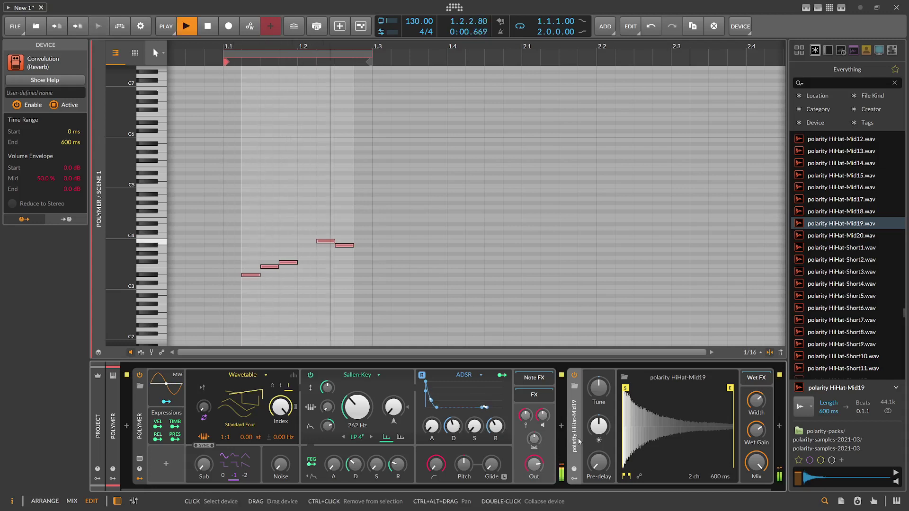
pyautogui.press('space')
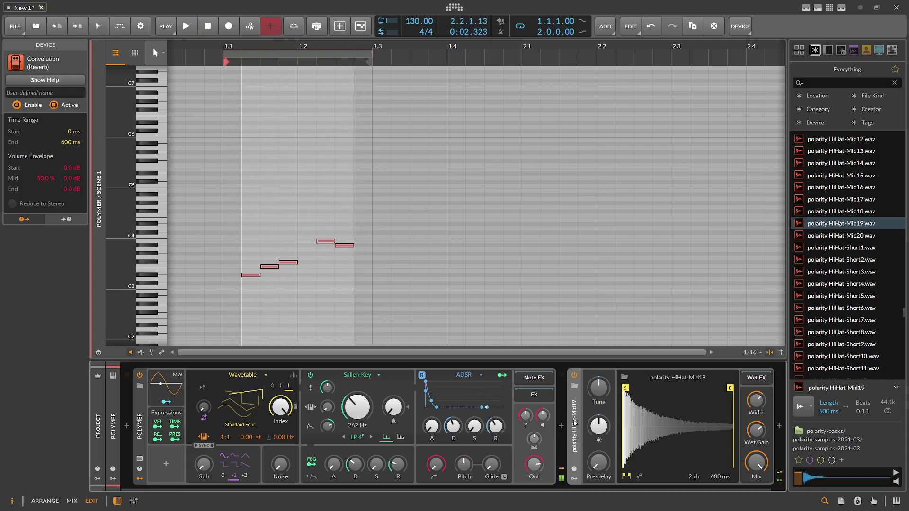
# - Group the Convolution after Polymer into an FX Layer and convert that container to an FX Selector
pyautogui.hotkey('ctrl', 'g')
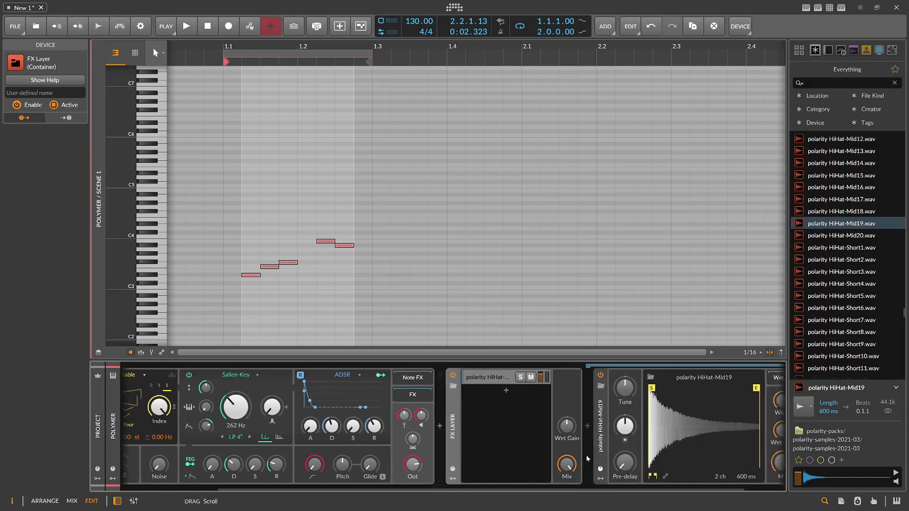
pyautogui.rightClick(453, 403)
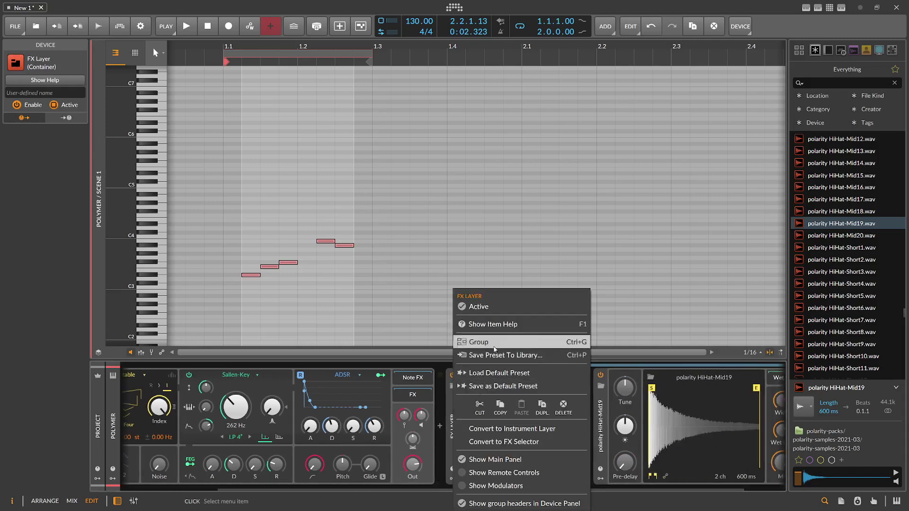
pyautogui.click(507, 441)
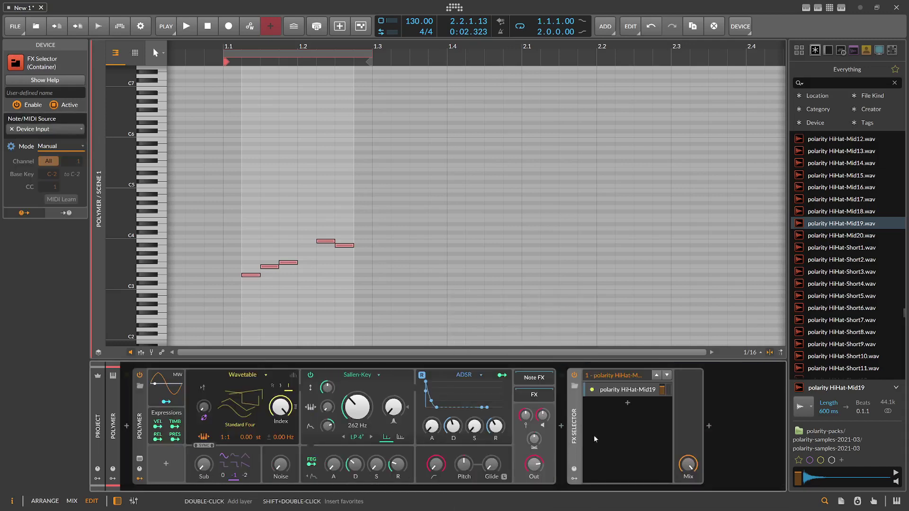
# - Duplicate the selector's HiHat-Mid19 layer and load polarity HiHat-Short2.wav as the impulse of the copy's Convolution
pyautogui.click(612, 394)
pyautogui.moveTo(458, 490); pyautogui.dragTo(566, 431)
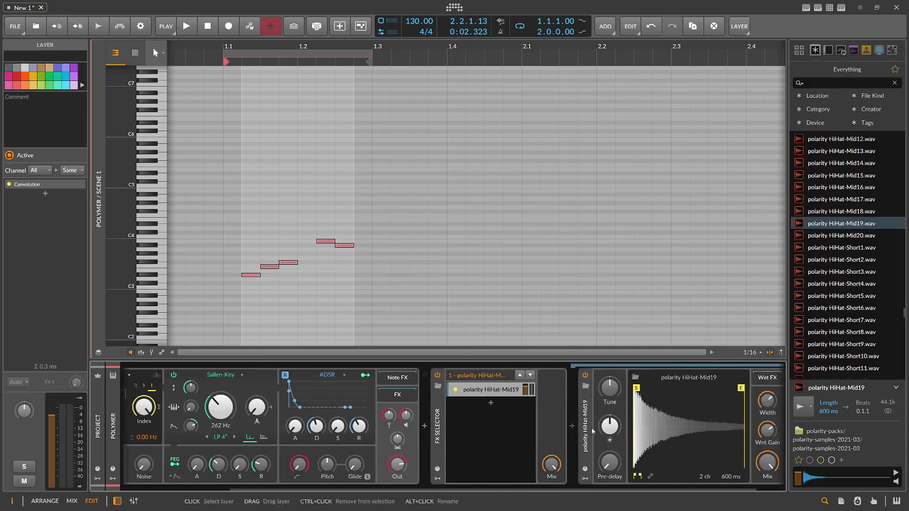
pyautogui.moveTo(570, 490); pyautogui.dragTo(602, 489)
pyautogui.click(470, 392)
pyautogui.click(609, 380)
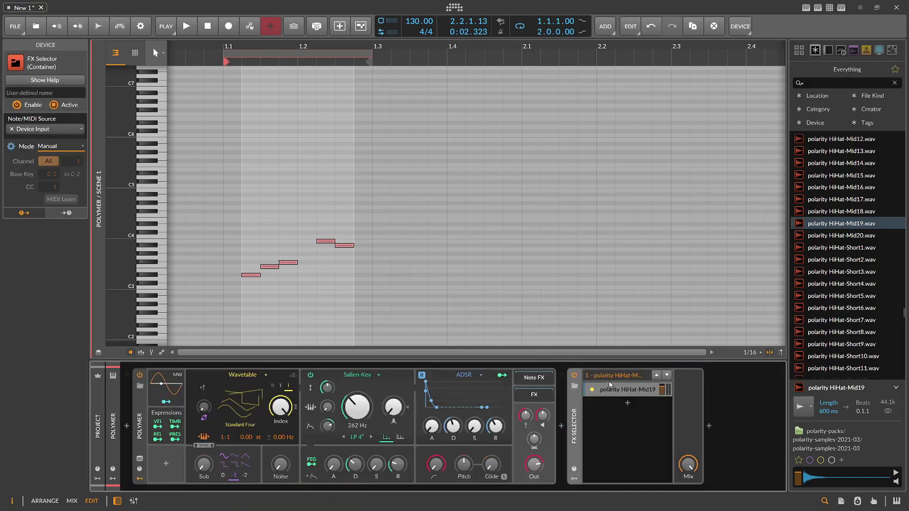
pyautogui.click(610, 386)
pyautogui.moveTo(595, 488); pyautogui.dragTo(696, 484)
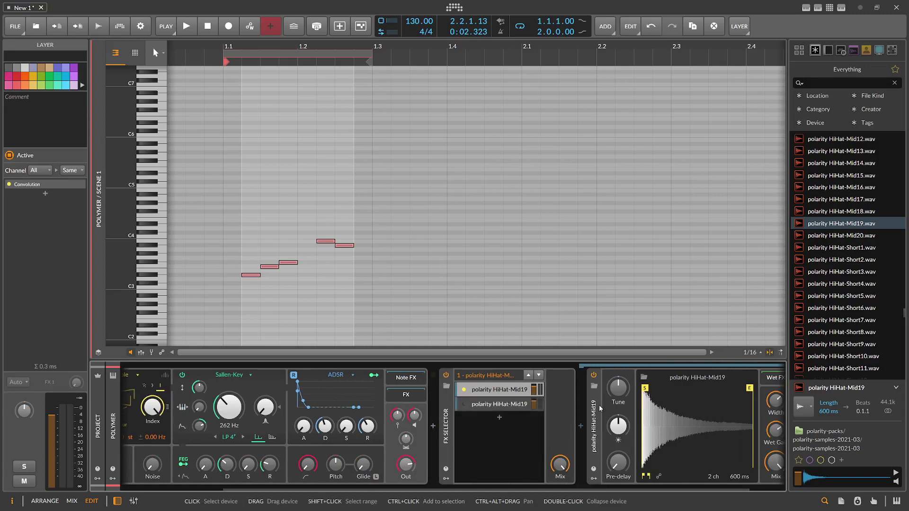
pyautogui.click(520, 405)
pyautogui.moveTo(834, 259); pyautogui.dragTo(704, 417)
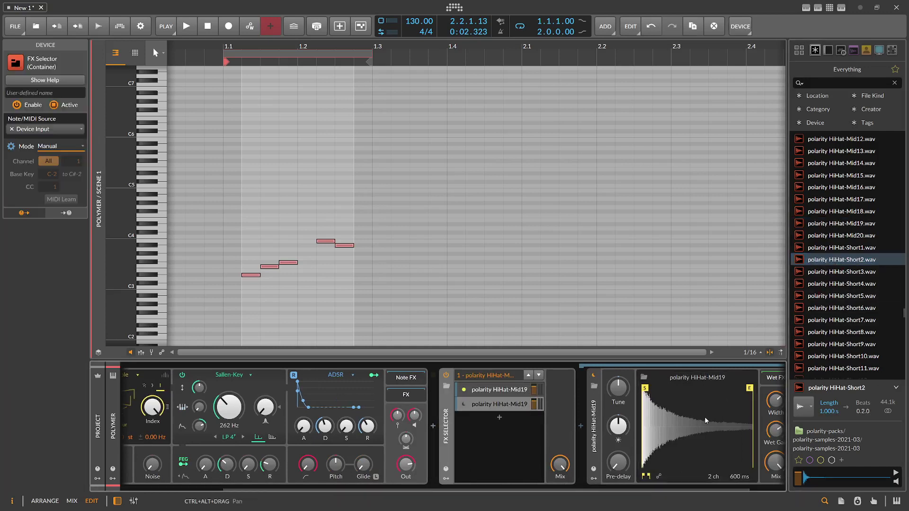
# - Duplicate the HiHat-Short2 layer and load polarity HiHat-Mid16.wav into the third layer's Convolution, after trying HiHat-Short6
pyautogui.click(492, 405)
pyautogui.hotkey('ctrl', 'd')
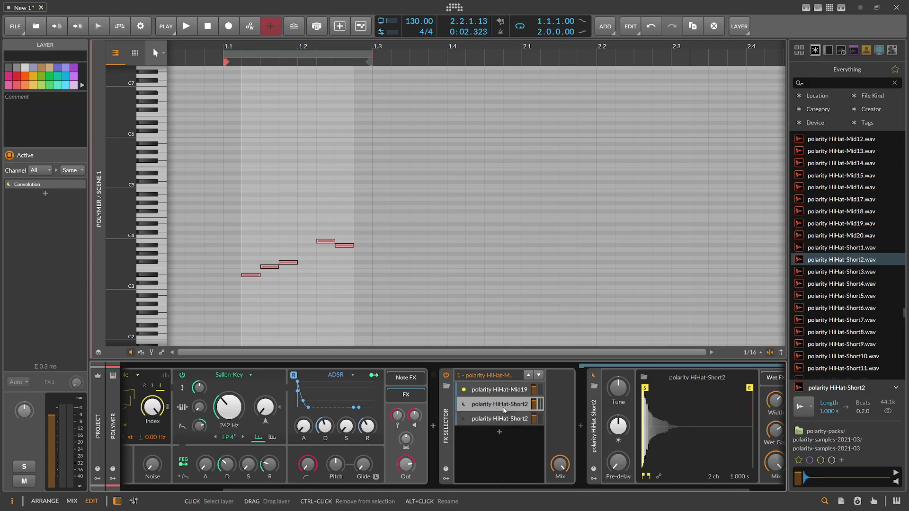
pyautogui.moveTo(847, 308); pyautogui.dragTo(667, 429)
pyautogui.click(839, 332)
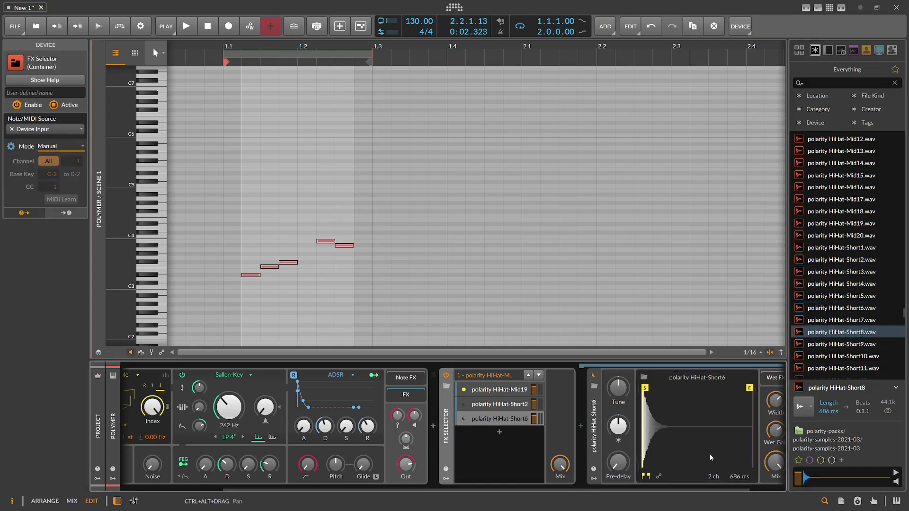
pyautogui.moveTo(841, 187); pyautogui.dragTo(669, 437)
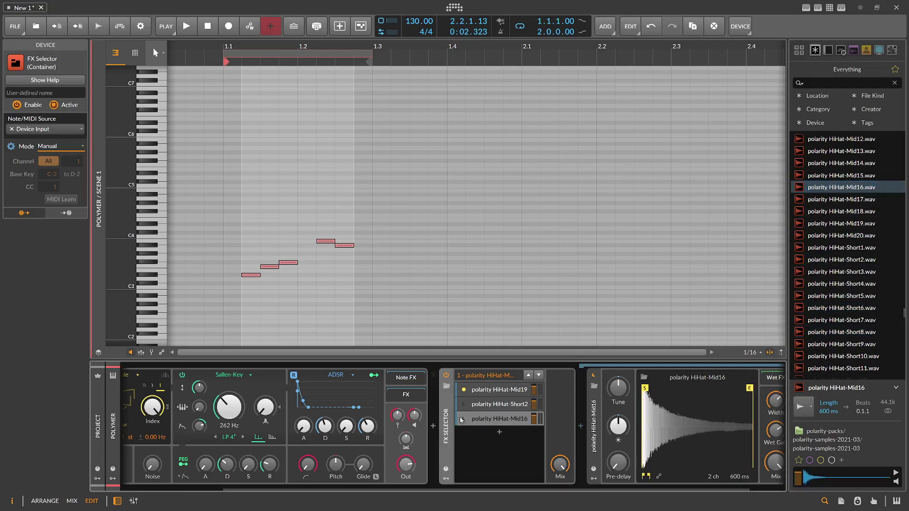
# - Audition the three FX Selector layers during playback by switching the active layer, ending on HiHat-Mid16
pyautogui.press('space')
pyautogui.click(464, 389)
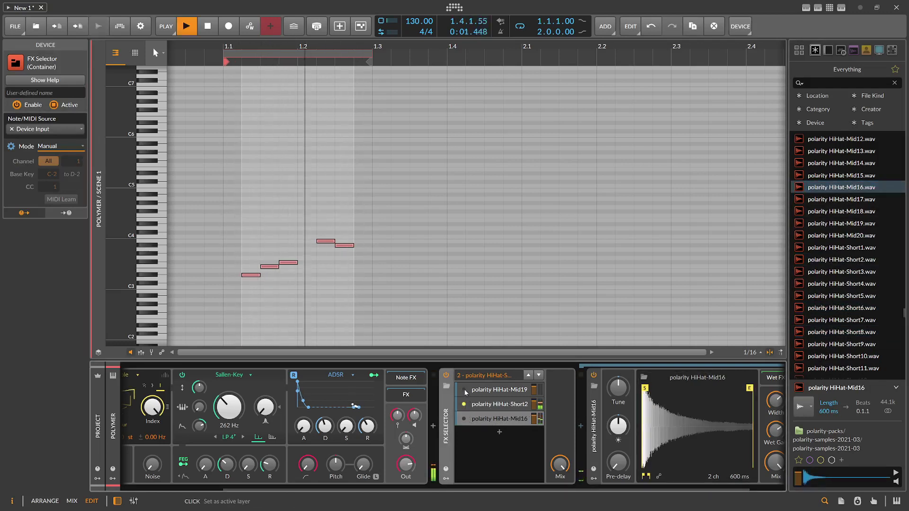
pyautogui.press('space')
pyautogui.click(464, 418)
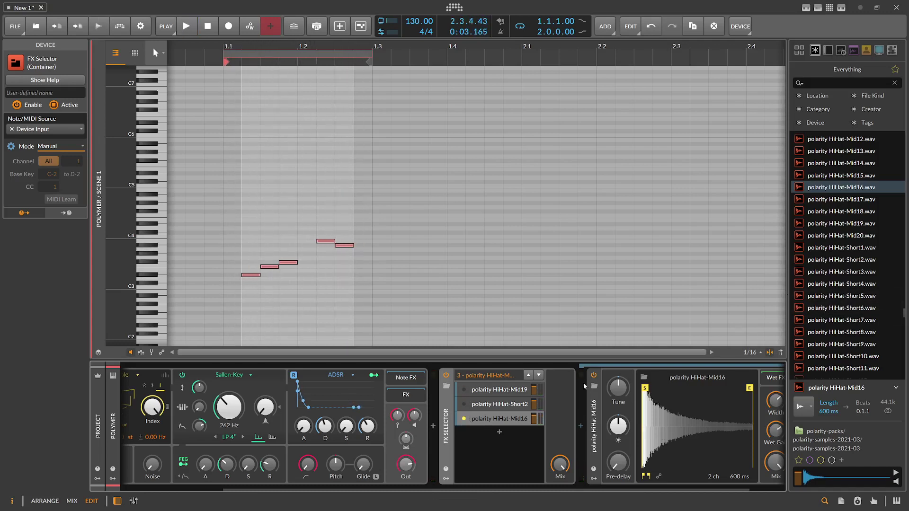
# - Duplicate the HiHat-Mid16 layer and load polarity HiHat-Short10.wav as the fourth layer's impulse, checking the neighbouring layers
pyautogui.click(514, 419)
pyautogui.hotkey('ctrl', 'd')
pyautogui.moveTo(832, 361); pyautogui.dragTo(676, 429)
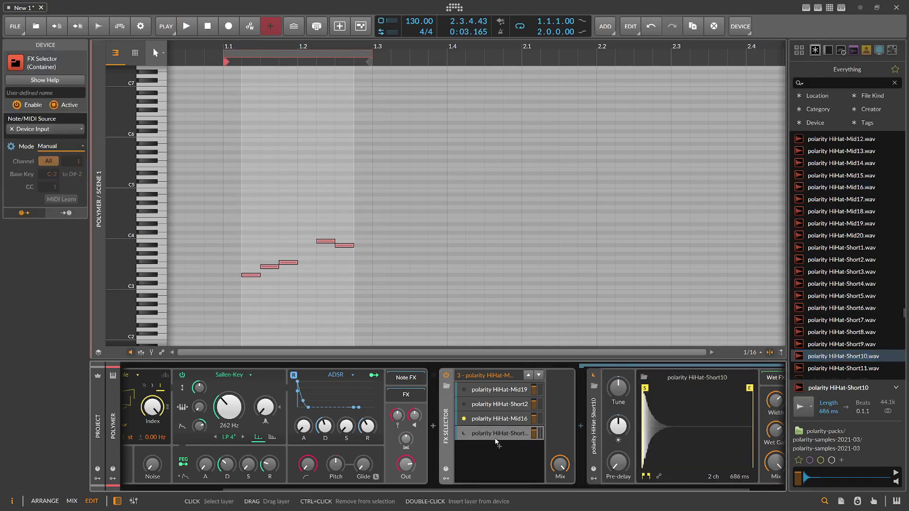
pyautogui.click(496, 420)
pyautogui.click(495, 435)
pyautogui.click(496, 420)
pyautogui.click(496, 405)
# - Show the FX Selector's modulator slots and add a Steps modulator in the first one
pyautogui.click(446, 401)
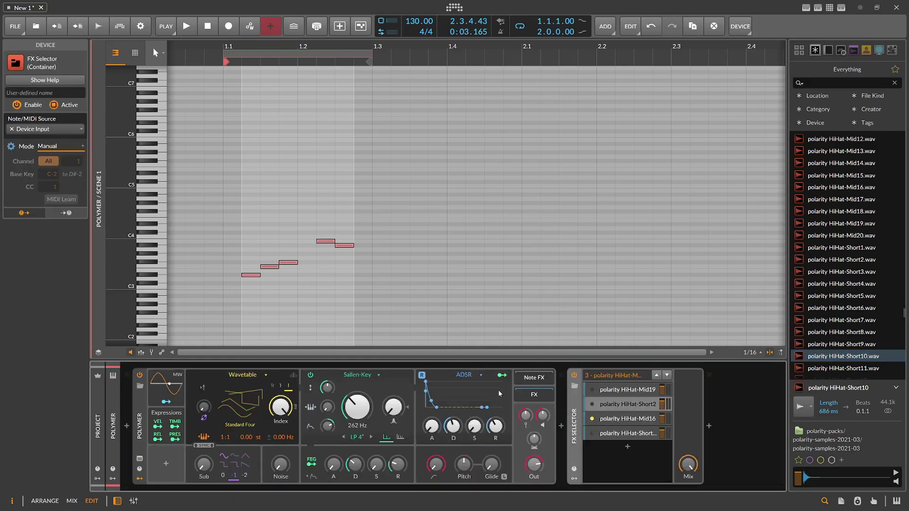
pyautogui.click(574, 479)
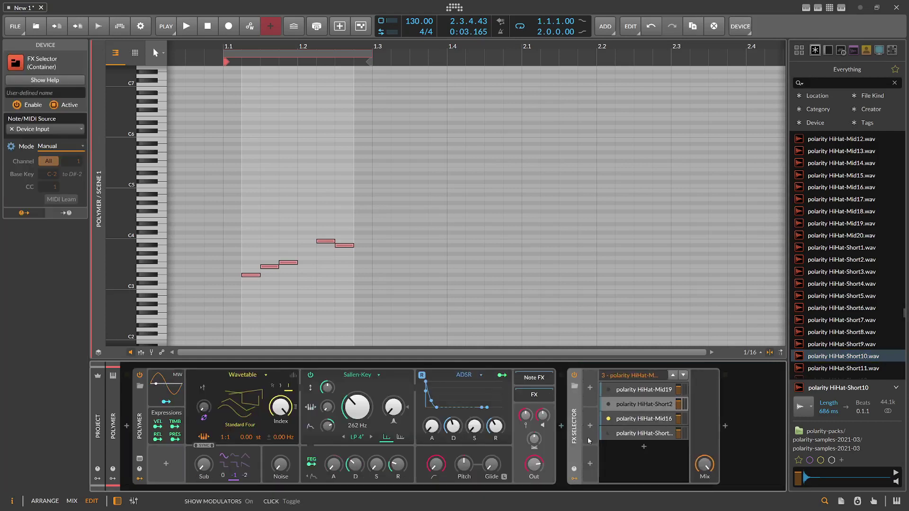
pyautogui.click(590, 388)
pyautogui.write('step')
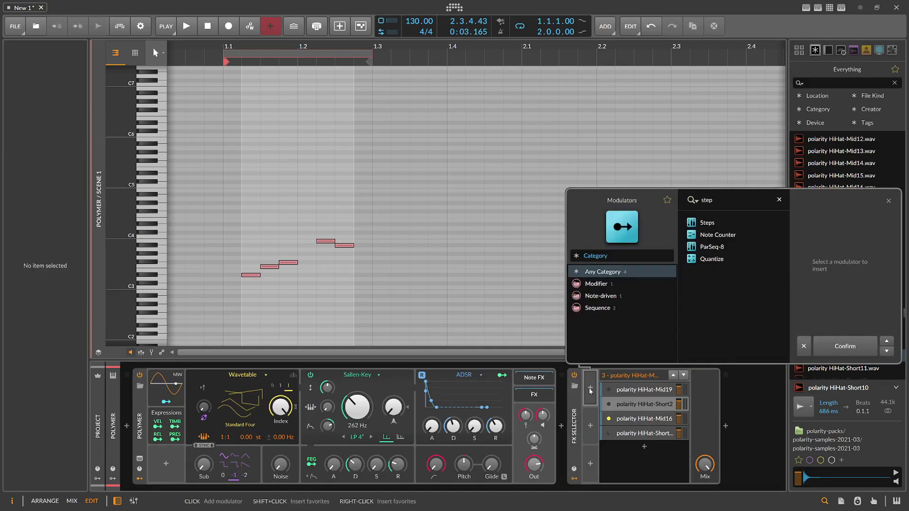
pyautogui.press('Down')
pyautogui.press('Return')
# - Expand the Steps modulator, set its length to 5 steps and randomize the step values
pyautogui.click(604, 390)
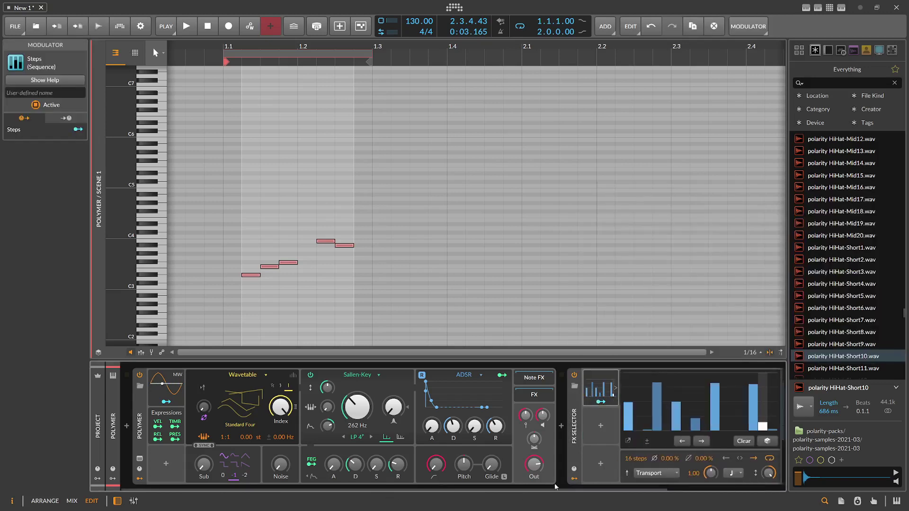
pyautogui.moveTo(491, 458); pyautogui.dragTo(492, 485)
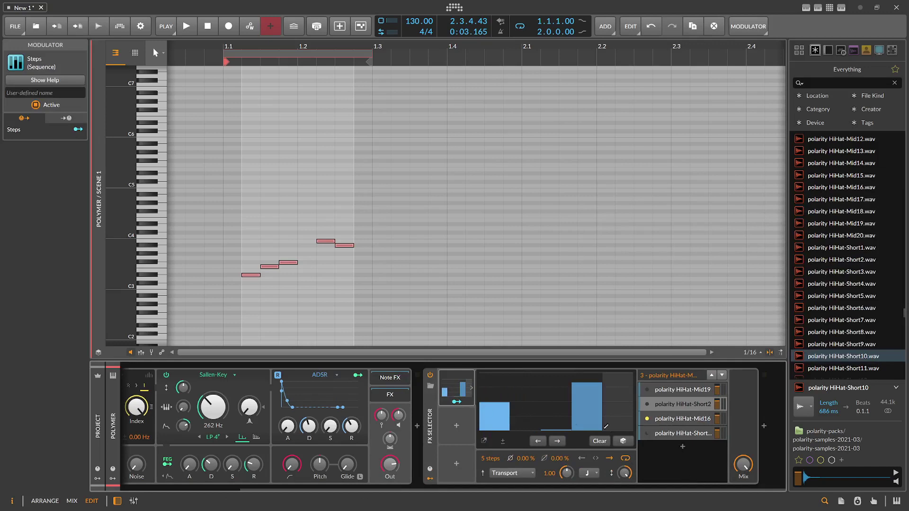
pyautogui.click(622, 443)
# - Map the Steps modulator to the FX Selector's layer index with an amount of 3.000
pyautogui.click(457, 401)
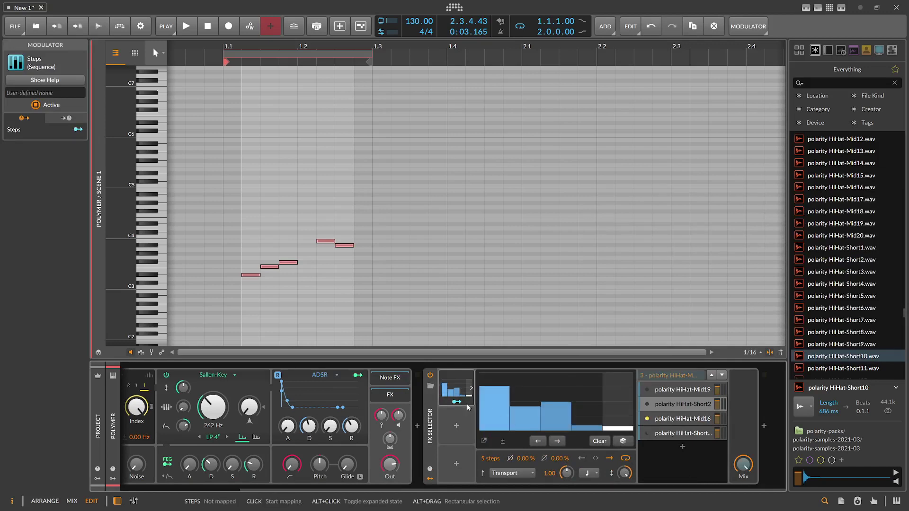
pyautogui.moveTo(674, 378); pyautogui.dragTo(674, 365)
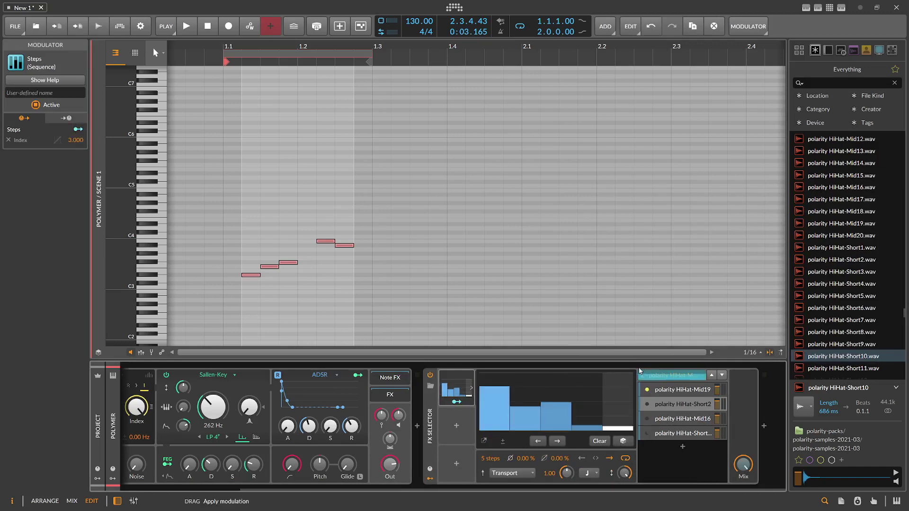
# - Play the loop and set the Steps modulator to an eighth-note rate with 3 steps
pyautogui.press('space')
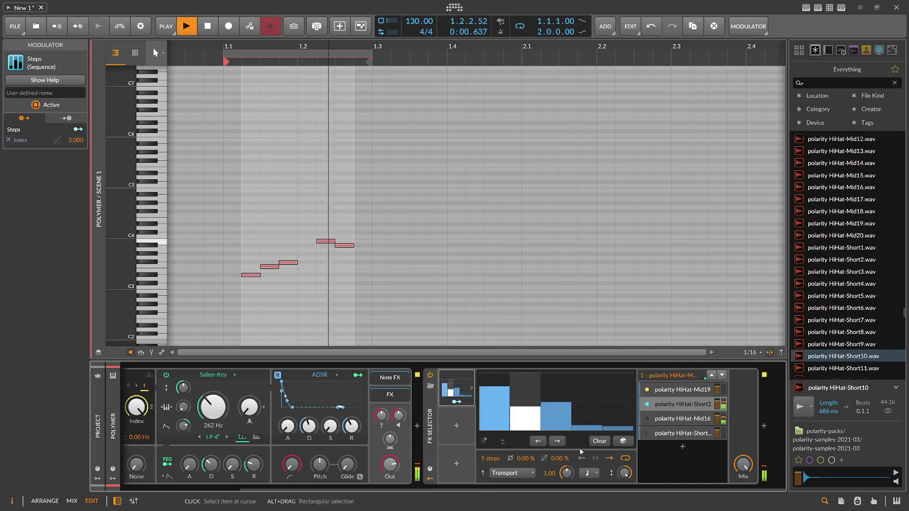
pyautogui.click(589, 473)
pyautogui.click(625, 319)
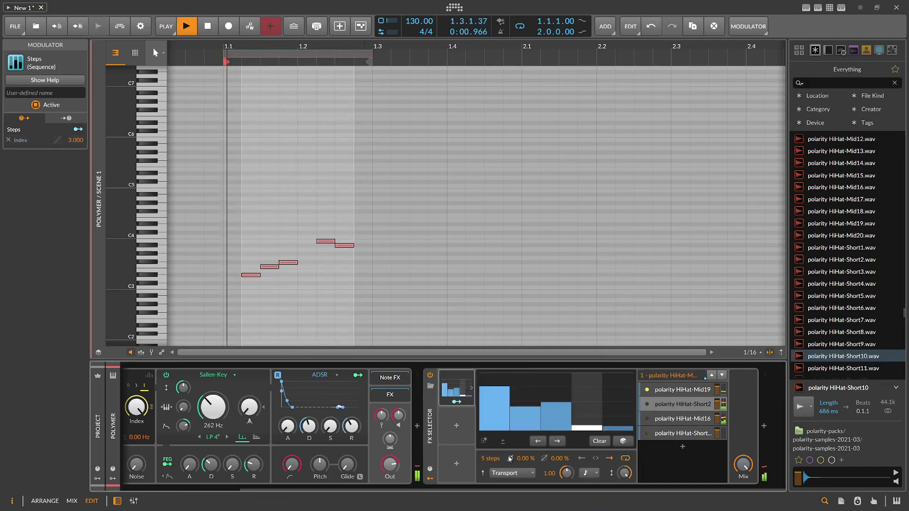
pyautogui.moveTo(486, 458); pyautogui.dragTo(485, 469)
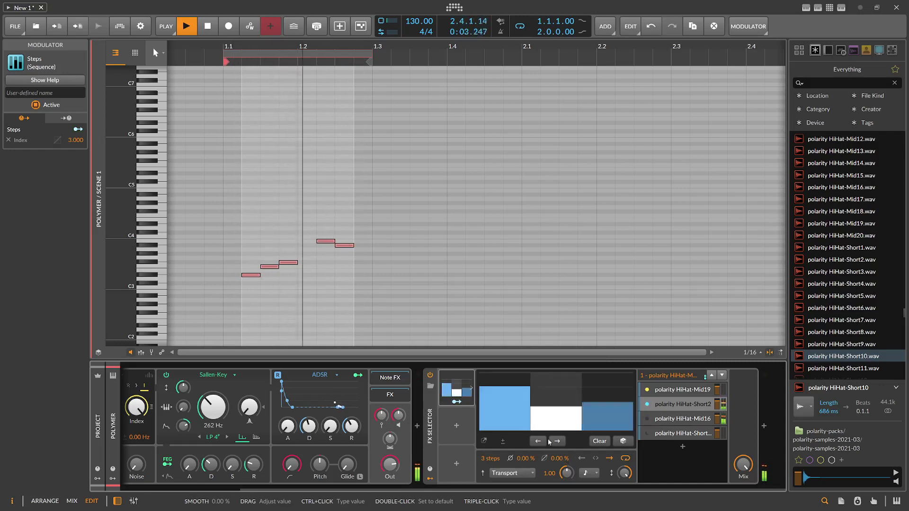
# - Randomize the Steps modulator's pattern twice and stop playback
pyautogui.click(623, 441)
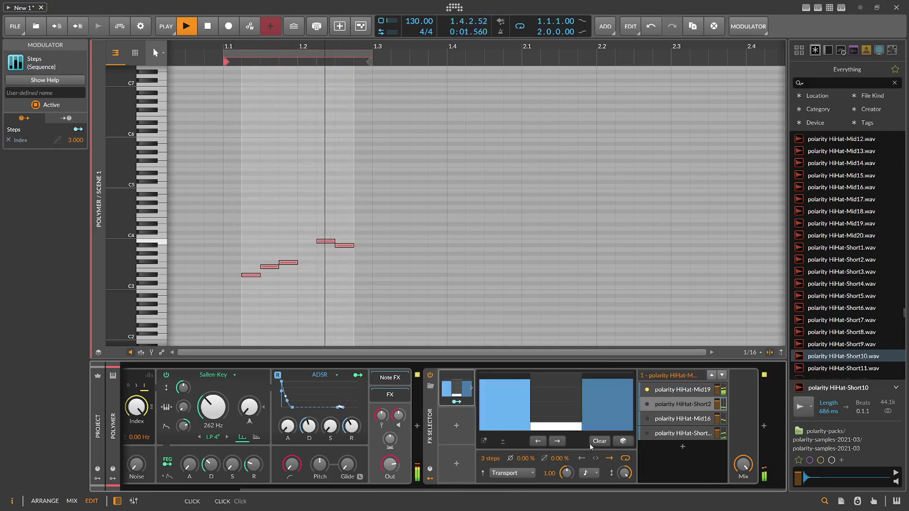
pyautogui.click(622, 443)
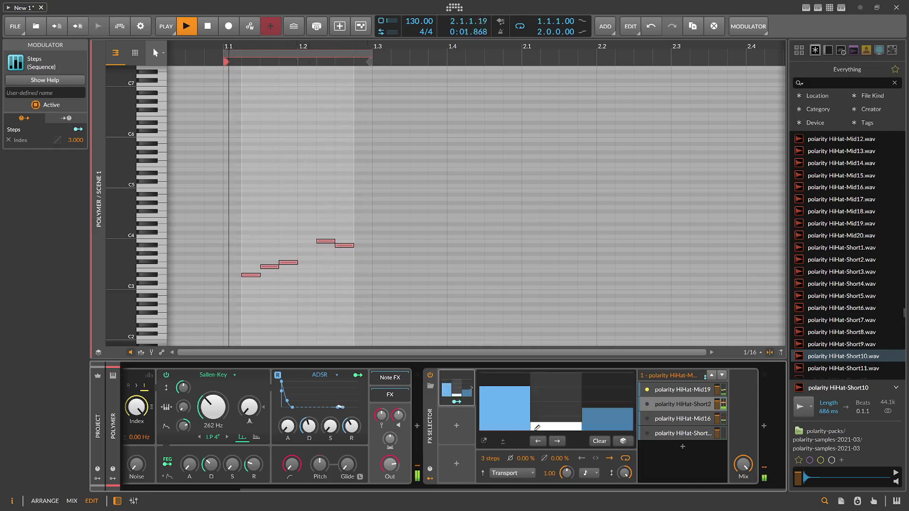
pyautogui.press('space')
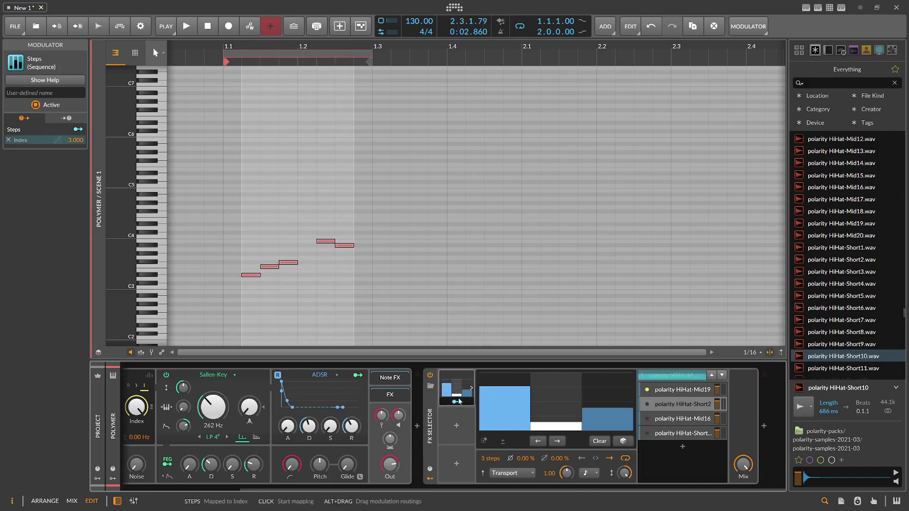
# - Hide the Steps modulator's editor and insert a Delay-2 device after the FX Selector
pyautogui.click(470, 388)
pyautogui.click(747, 425)
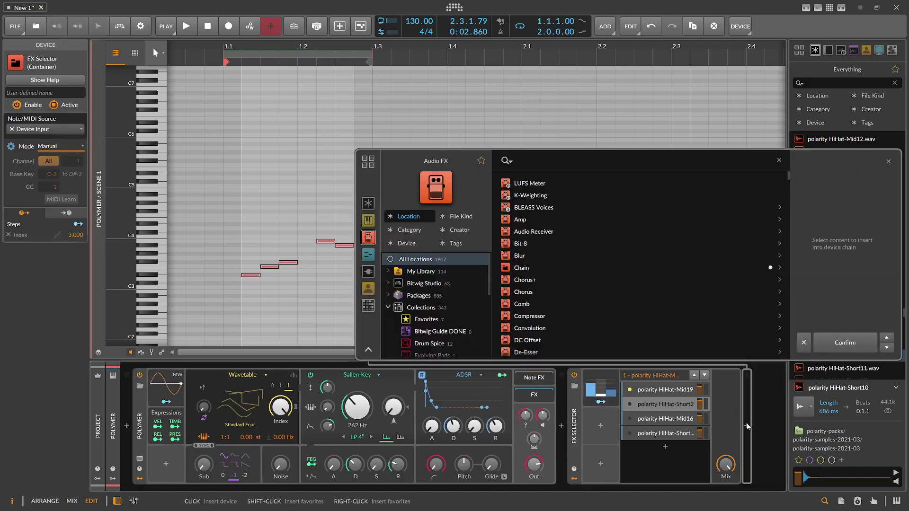
pyautogui.write('delay')
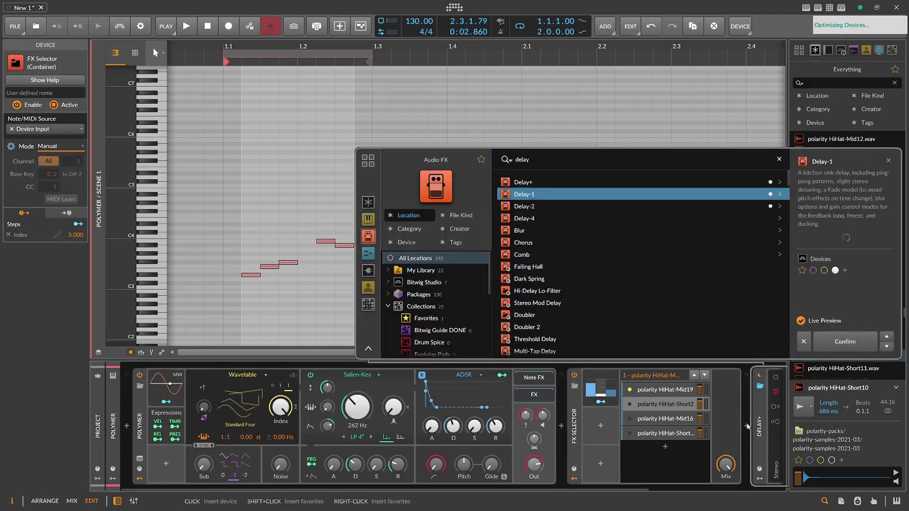
pyautogui.press('Return')
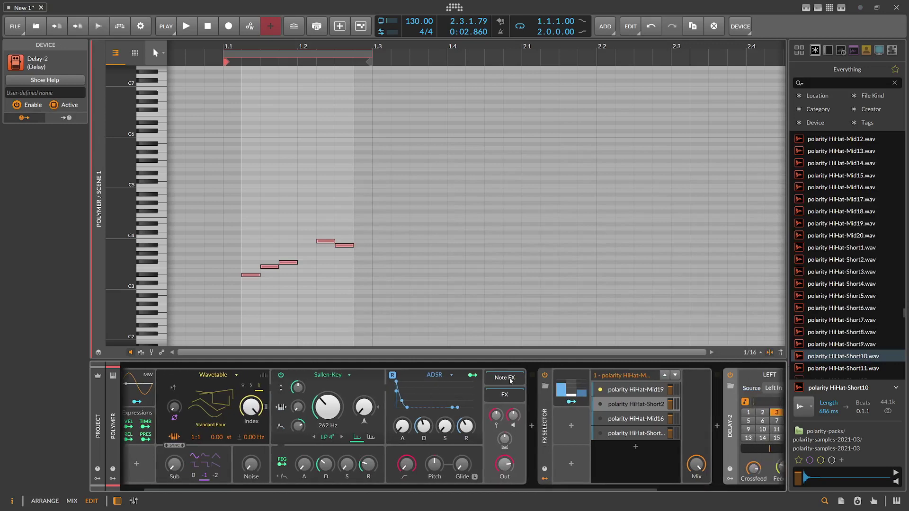
# - Disable and re-enable the FX Selector, and set the Delay-2 mix to 28% during playback
pyautogui.click(545, 375)
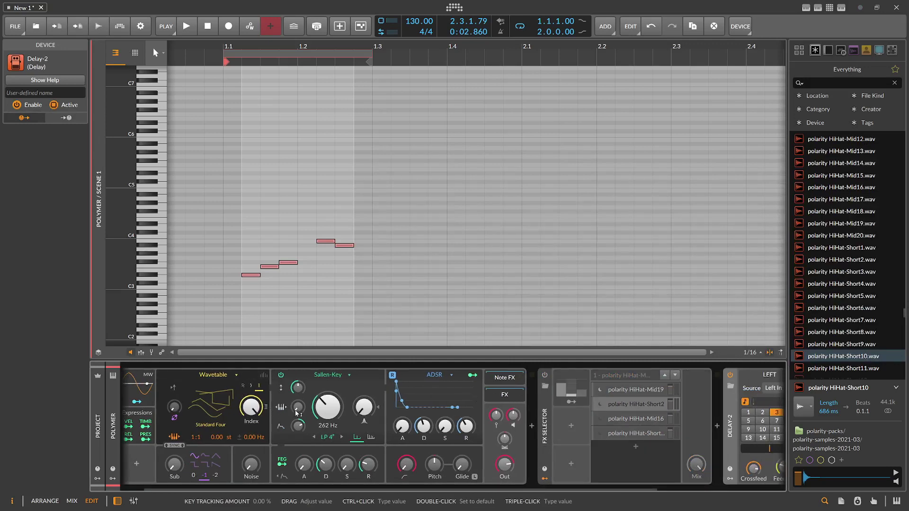
pyautogui.click(546, 375)
pyautogui.scroll(-3, 551, 414)
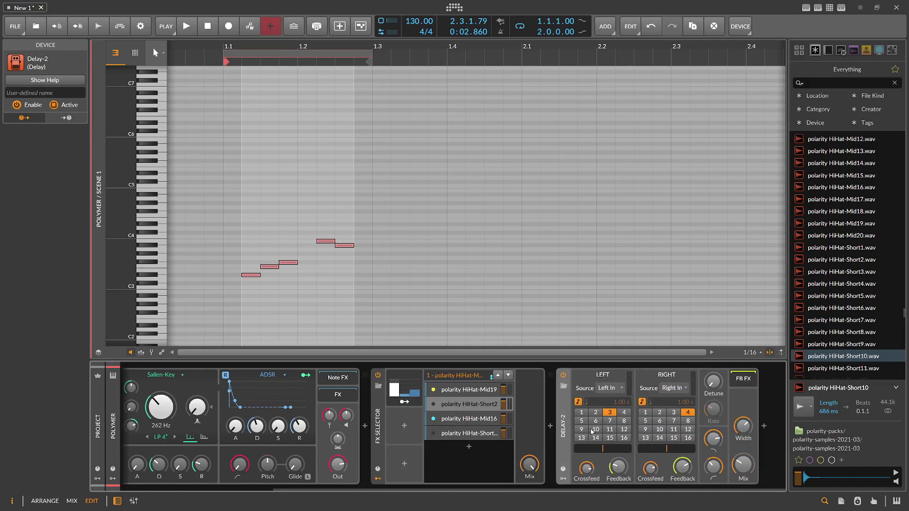
pyautogui.press('space')
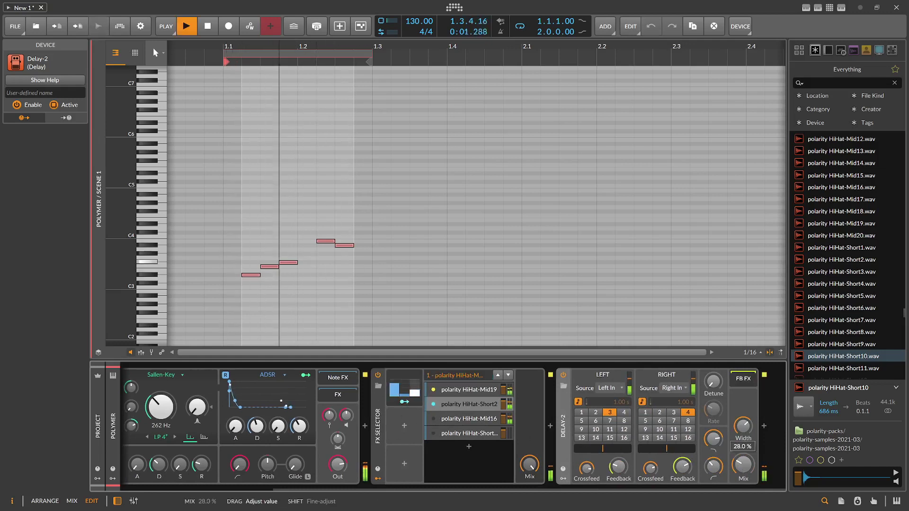
# - Set Polymer's Sallen-Key filter to LP 8 with a 288 Hz cutoff and lengthen the filter envelope's decay
pyautogui.scroll(3, 267, 440)
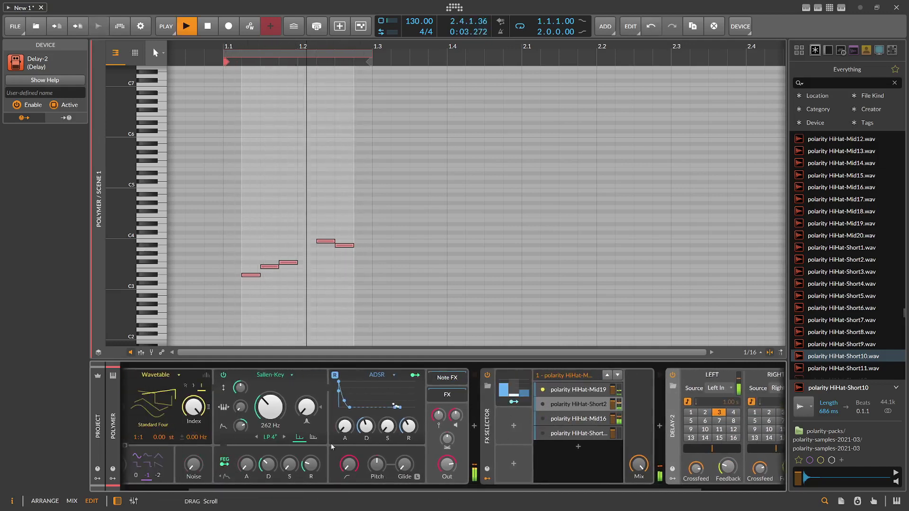
pyautogui.click(284, 438)
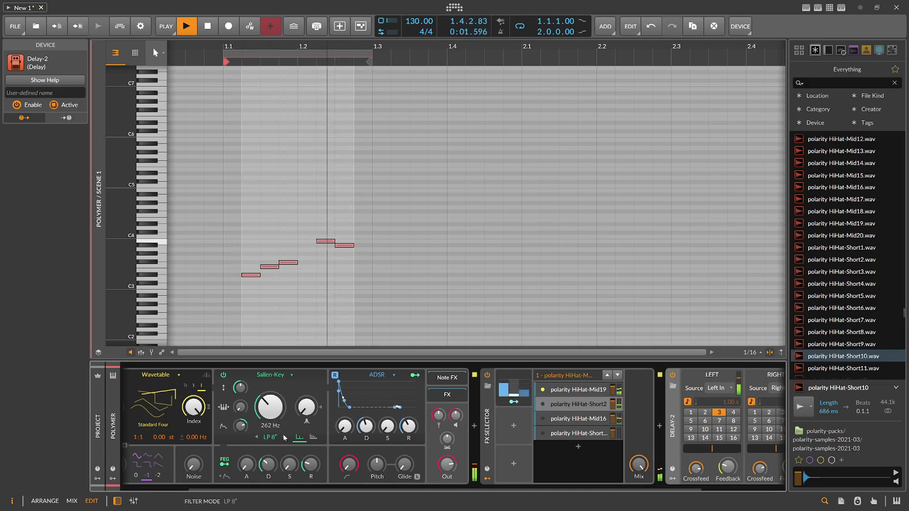
pyautogui.moveTo(241, 425); pyautogui.dragTo(241, 423)
pyautogui.moveTo(366, 426); pyautogui.dragTo(366, 419)
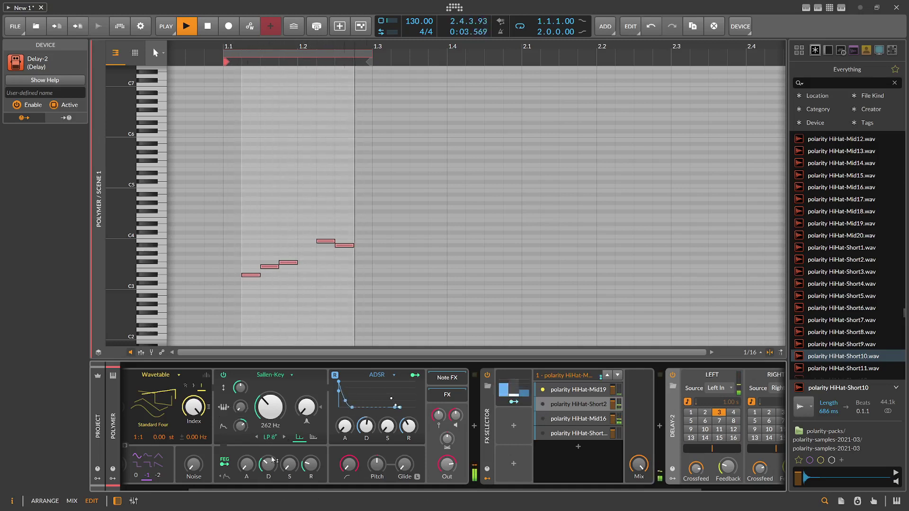
pyautogui.moveTo(268, 465); pyautogui.dragTo(268, 451)
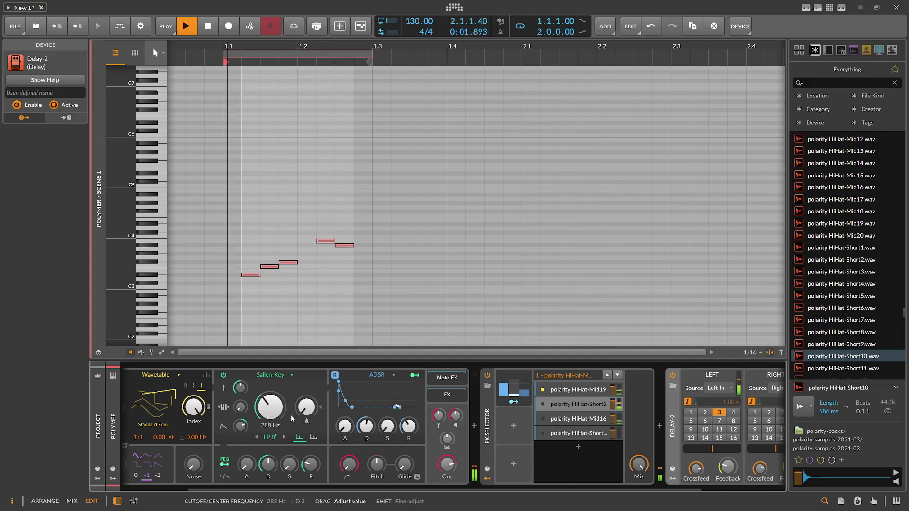
pyautogui.moveTo(366, 426); pyautogui.dragTo(366, 422)
pyautogui.moveTo(639, 463)
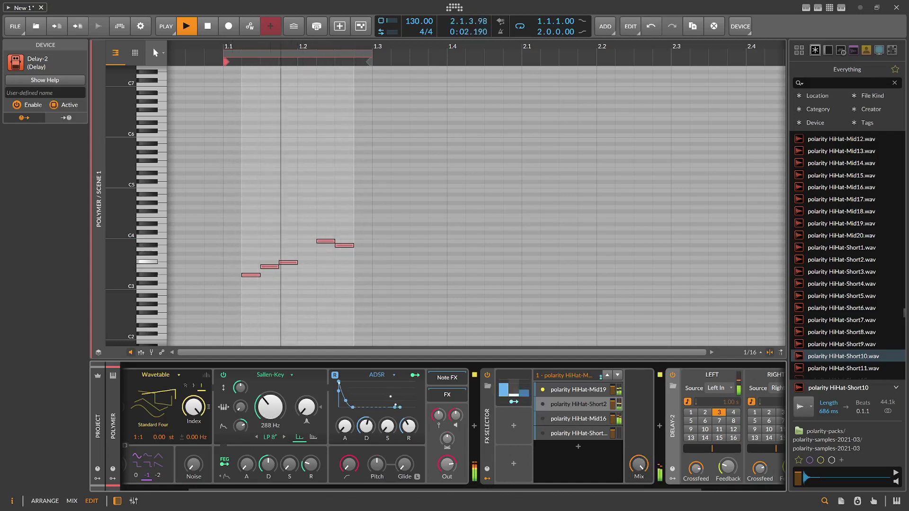
# - Set Polymer's wavetable unison to 16 voices with a detune of about 13 cents
pyautogui.moveTo(345, 426)
pyautogui.hscroll(-3, 331, 426)
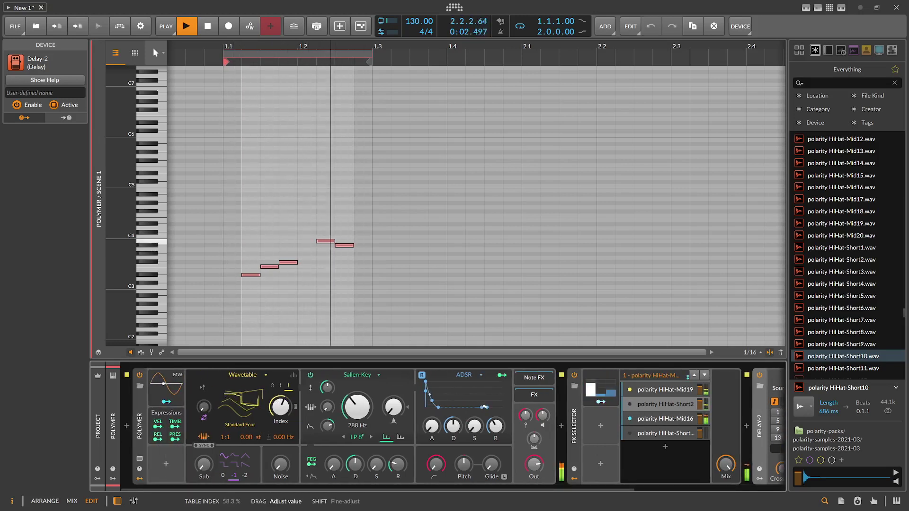
pyautogui.click(285, 383)
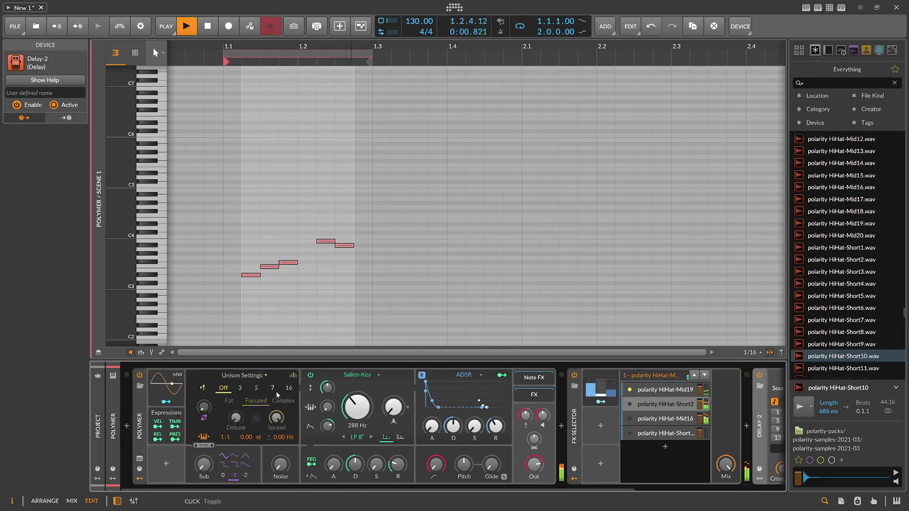
pyautogui.click(289, 389)
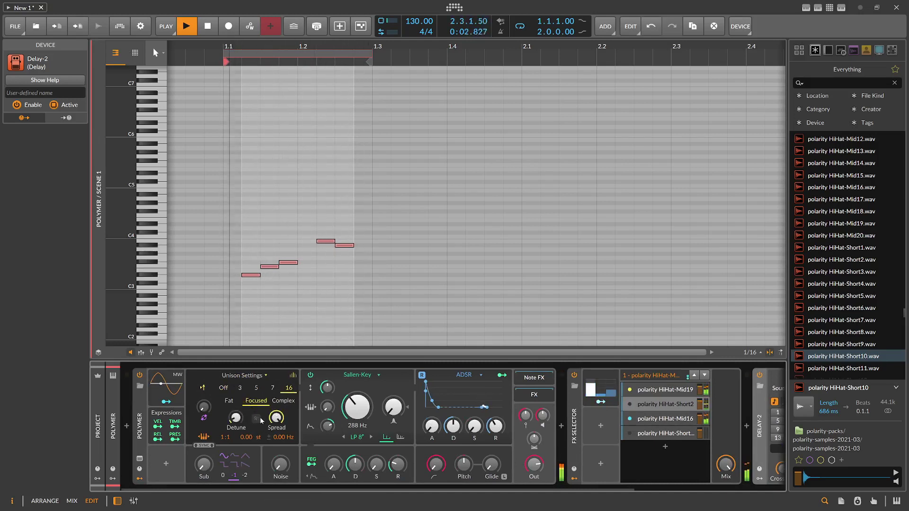
pyautogui.moveTo(239, 420); pyautogui.dragTo(239, 415)
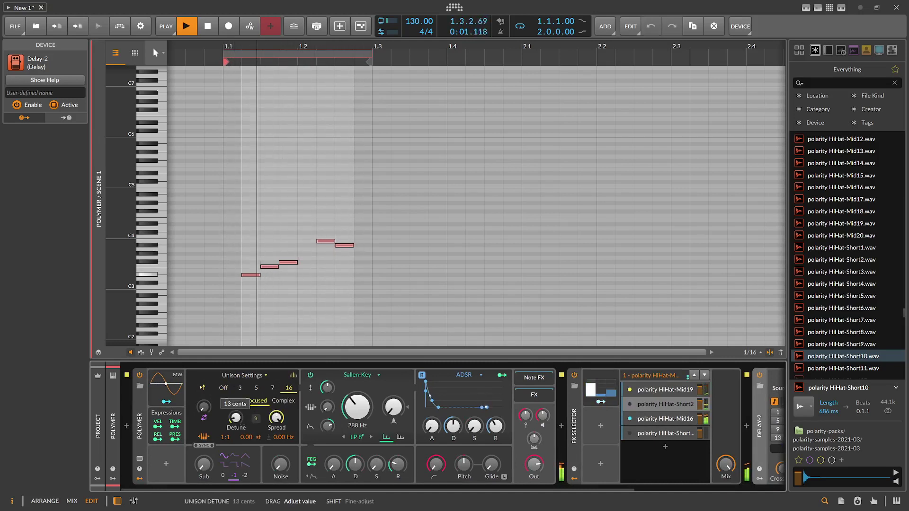
# - Set Polymer's oscillator ratio to 1:2 and the filter cutoff to 257 Hz with about 40.8 st modulation, and stop playback
pyautogui.moveTo(358, 407); pyautogui.dragTo(358, 409)
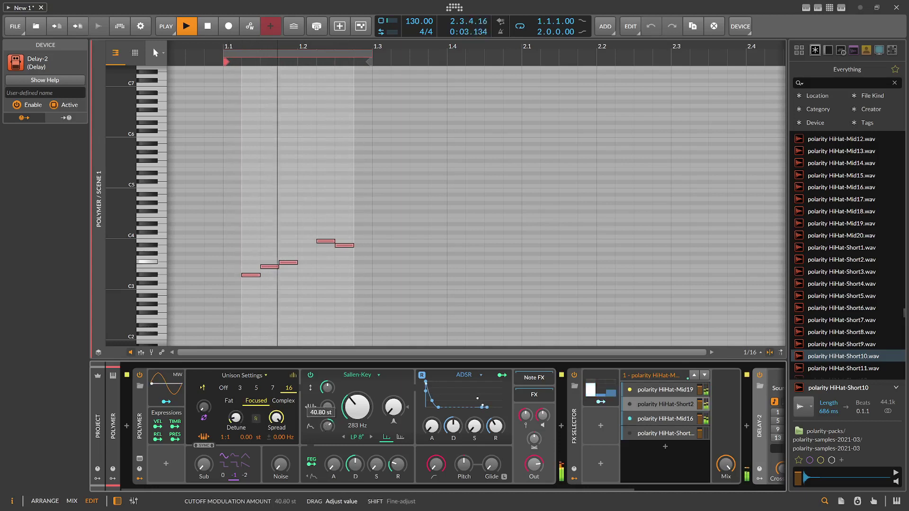
pyautogui.moveTo(229, 437); pyautogui.dragTo(229, 432)
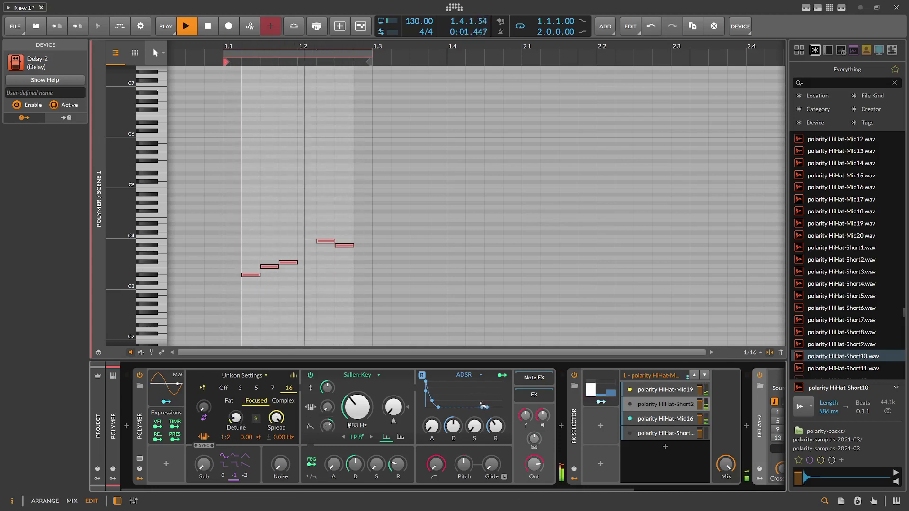
pyautogui.moveTo(327, 406); pyautogui.dragTo(357, 405)
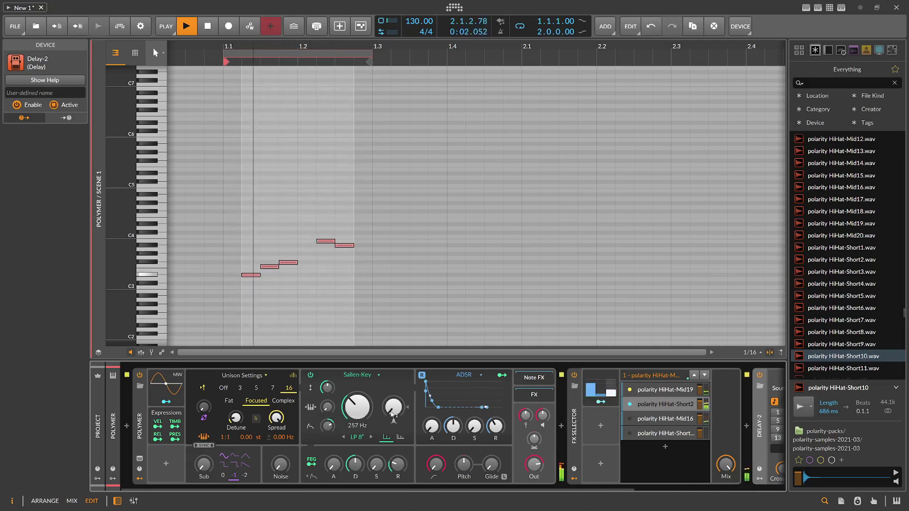
pyautogui.press('space')
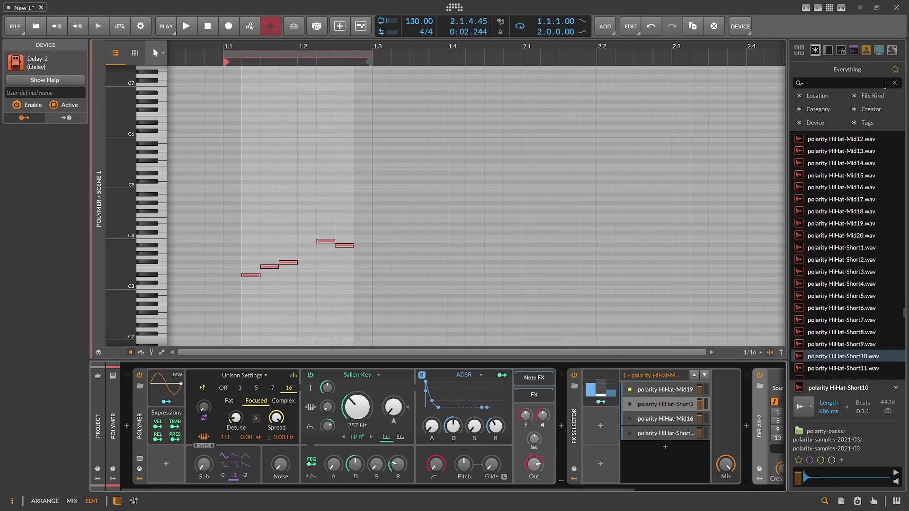
# - Search the browser for "clap", look through the results and audition the Group Clap samples 02 to 05
pyautogui.click(823, 81)
pyautogui.write('clap')
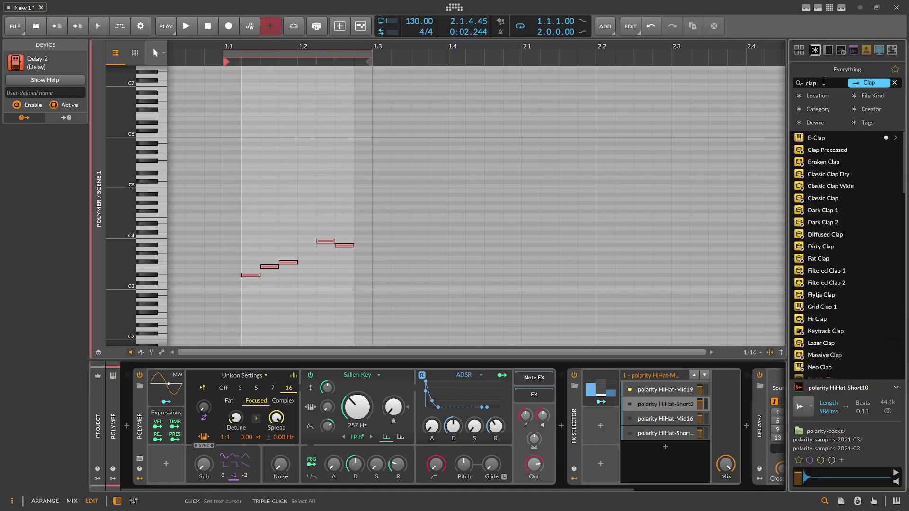
pyautogui.scroll(-10, 859, 204)
pyautogui.scroll(3, 860, 210)
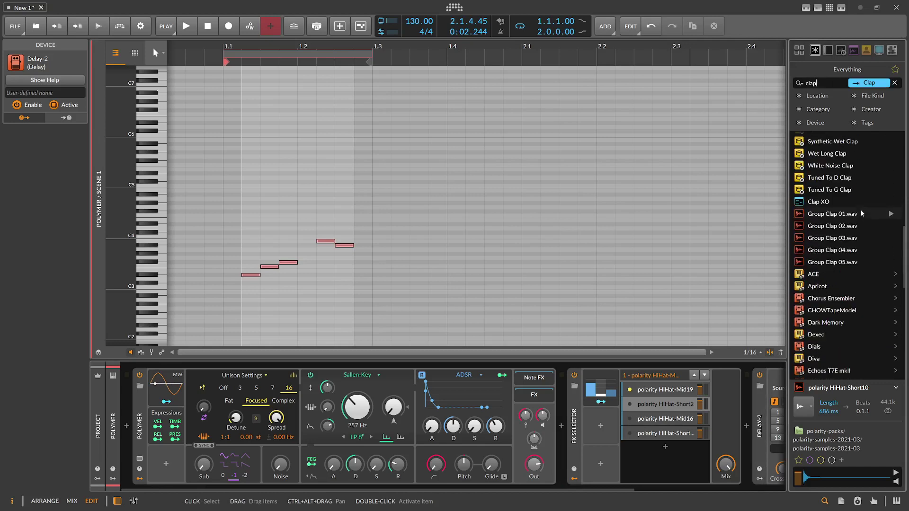
pyautogui.click(863, 226)
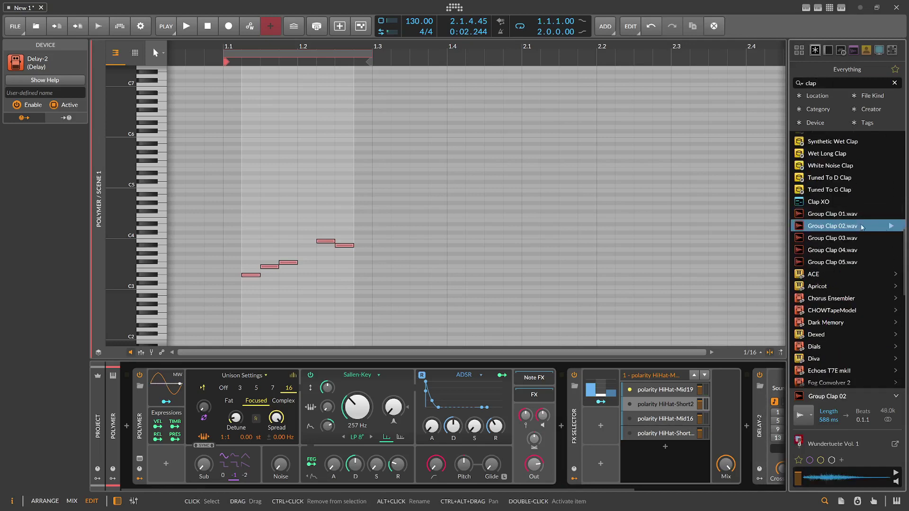
pyautogui.click(889, 238)
pyautogui.click(891, 250)
pyautogui.click(891, 261)
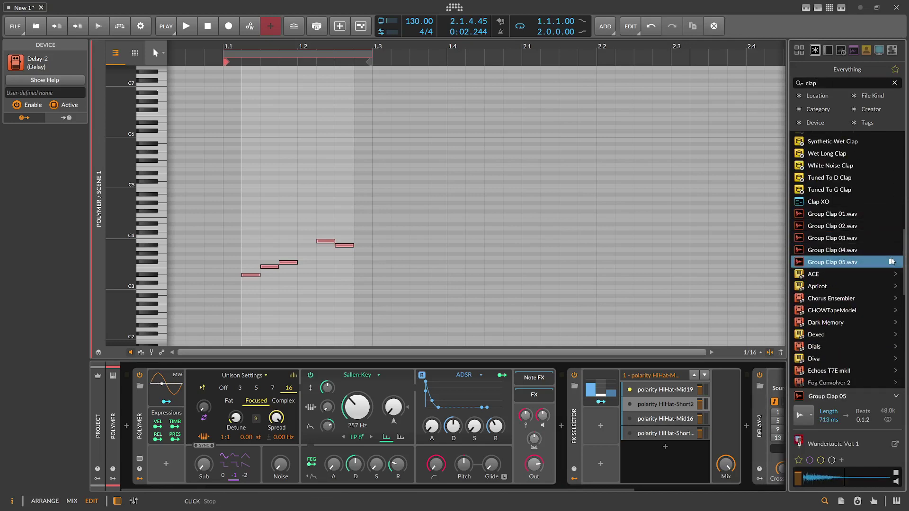
pyautogui.scroll(-5, 892, 262)
pyautogui.scroll(12, 885, 263)
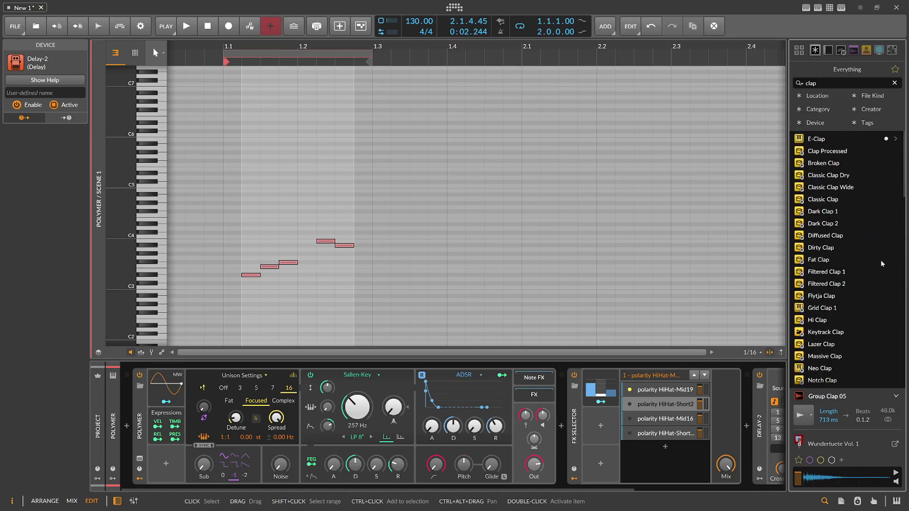
pyautogui.scroll(-12, 882, 264)
pyautogui.scroll(4, 879, 265)
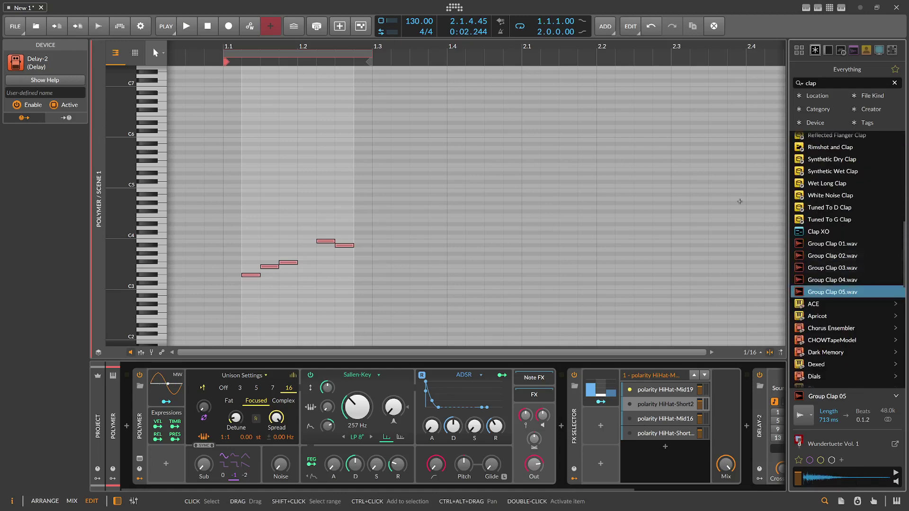
# - Add a new instrument track with the E-Clap device below the Polymer track in the arrangement view
pyautogui.click(339, 90)
pyautogui.press('Tab')
pyautogui.click(119, 155)
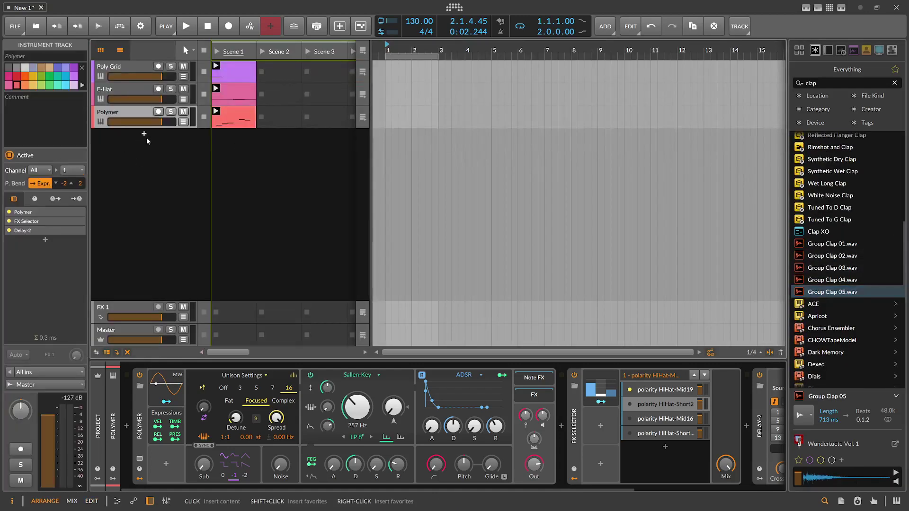
pyautogui.click(146, 139)
pyautogui.write('clap')
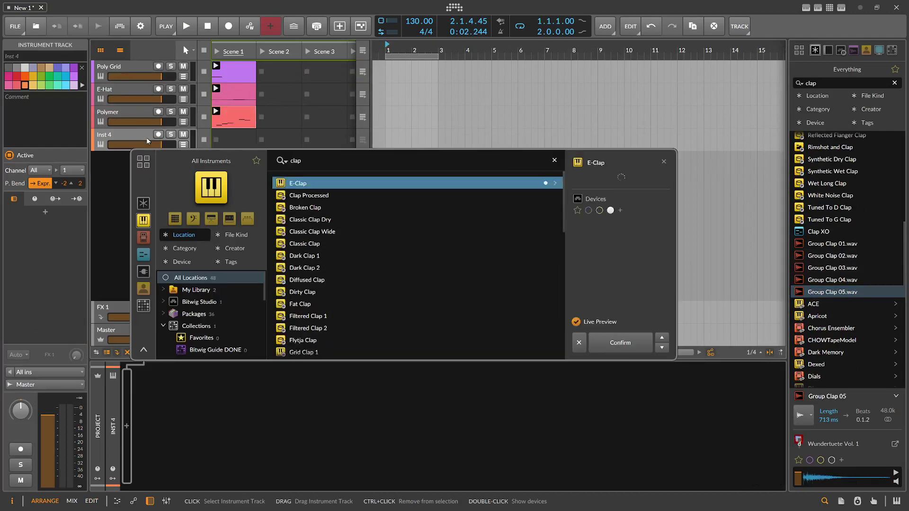
pyautogui.press('Return')
# - Create a Scene 1 clip on the E-Clap track and add a sixteenth C4 note at beat 1.2
pyautogui.doubleClick(237, 144)
pyautogui.doubleClick(236, 143)
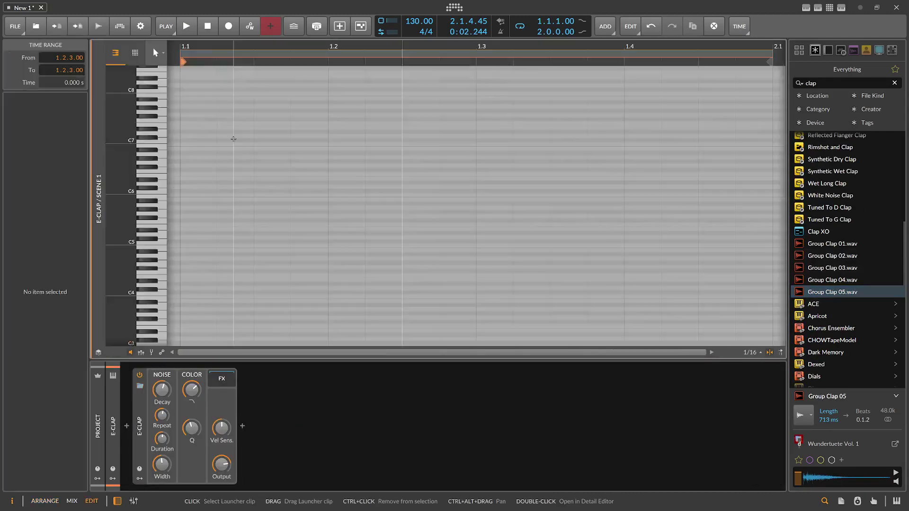
pyautogui.doubleClick(339, 237)
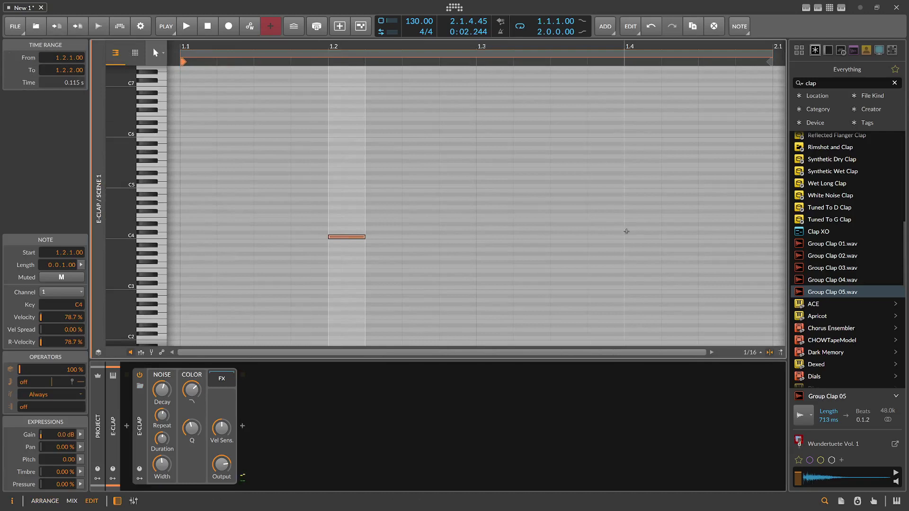
# - Add a second sixteenth C4 note at beat 1.4 of the E-Clap clip and play the loop in the arrangement view with E-Clap selected
pyautogui.doubleClick(630, 237)
pyautogui.hotkey('alt', '1')
pyautogui.press('space')
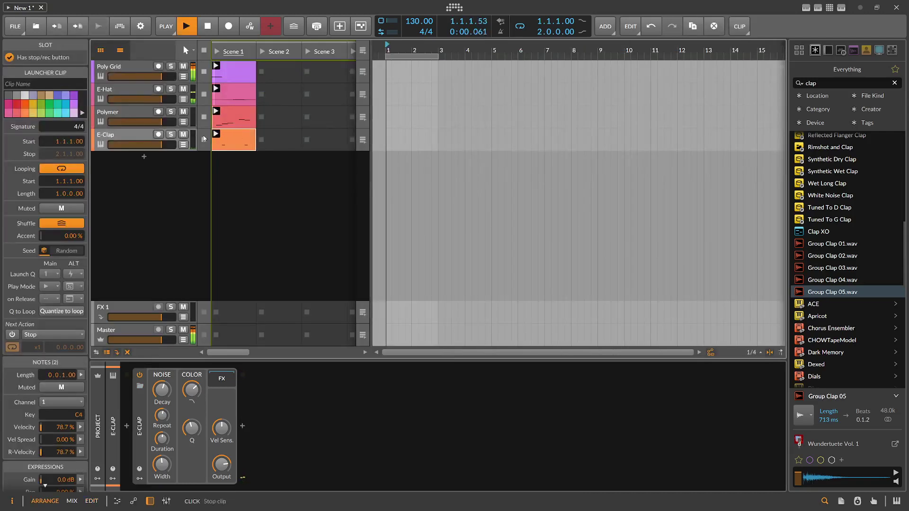
pyautogui.click(142, 138)
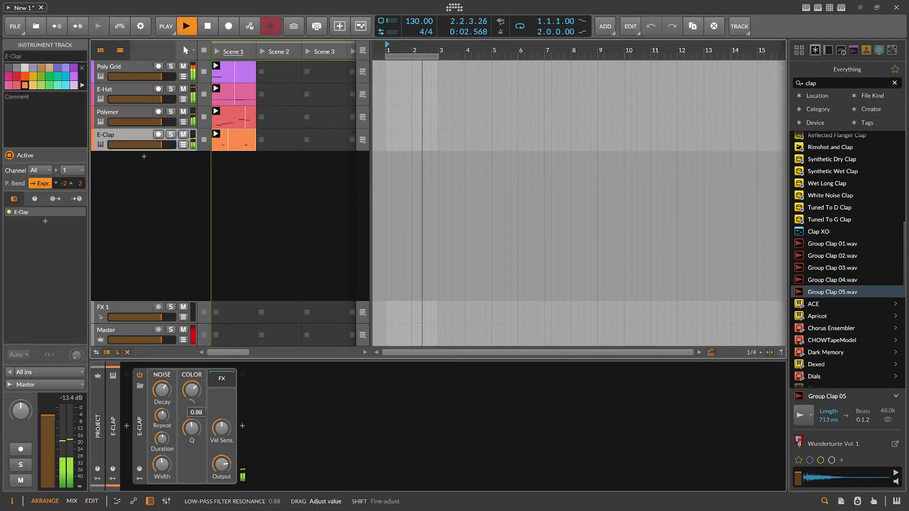
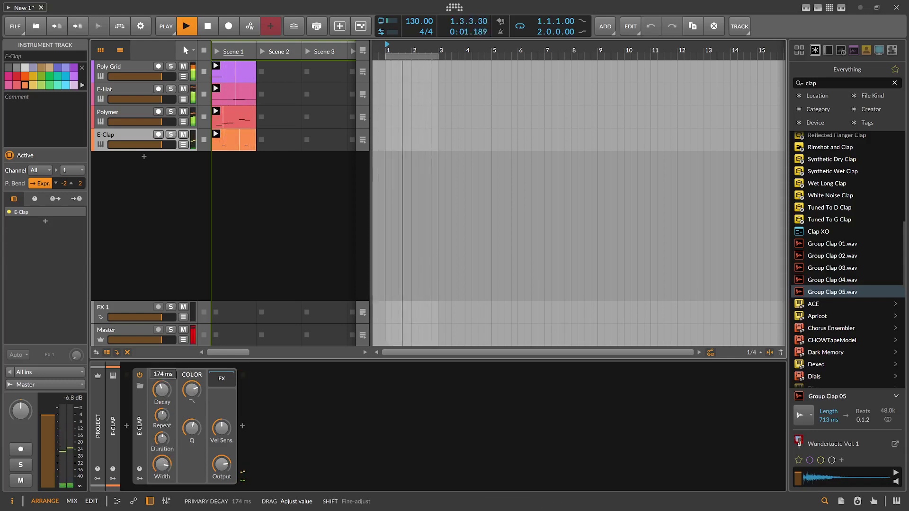
# - Stop playback, insert a Convolution device after E-Clap and load Group Clap 05.wav as its impulse response
pyautogui.press('space')
pyautogui.click(242, 426)
pyautogui.write('convol')
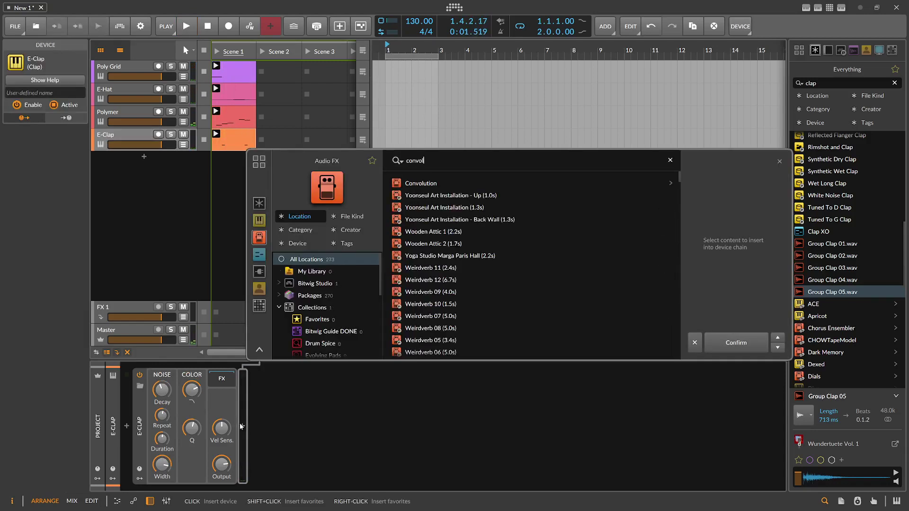
pyautogui.press('Return')
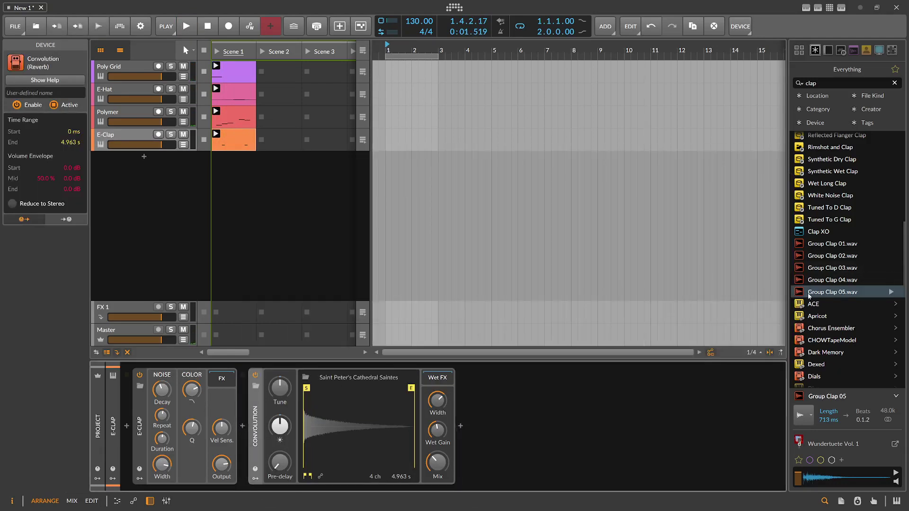
pyautogui.moveTo(809, 295); pyautogui.dragTo(316, 415)
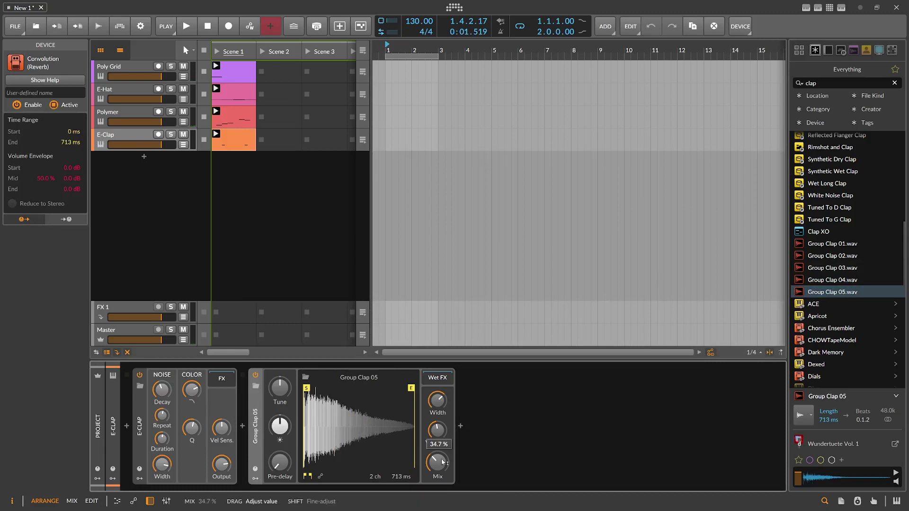
# - Set the Convolution's wet gain to -15.5 dB and mix to 28.0% during playback, and shorten the impulse's end time to 84 ms
pyautogui.moveTo(441, 435); pyautogui.dragTo(441, 425)
pyautogui.press('space')
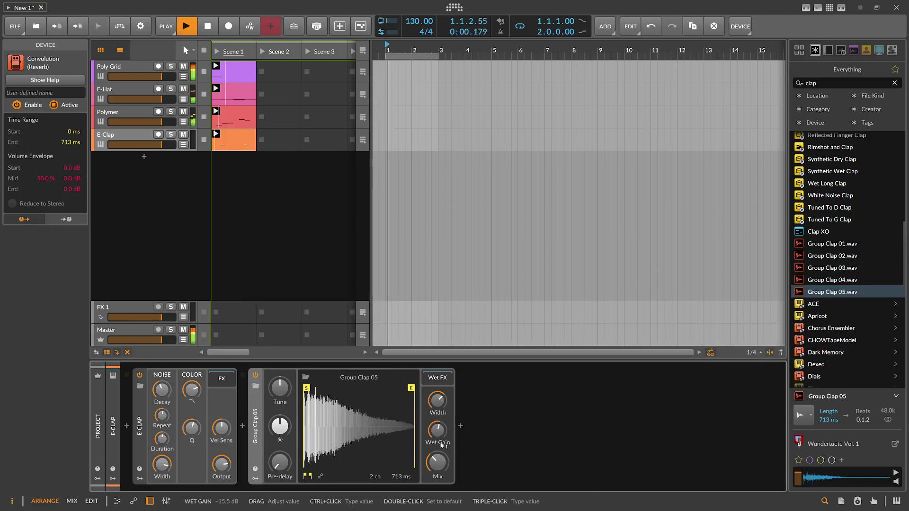
pyautogui.moveTo(440, 462); pyautogui.dragTo(440, 465)
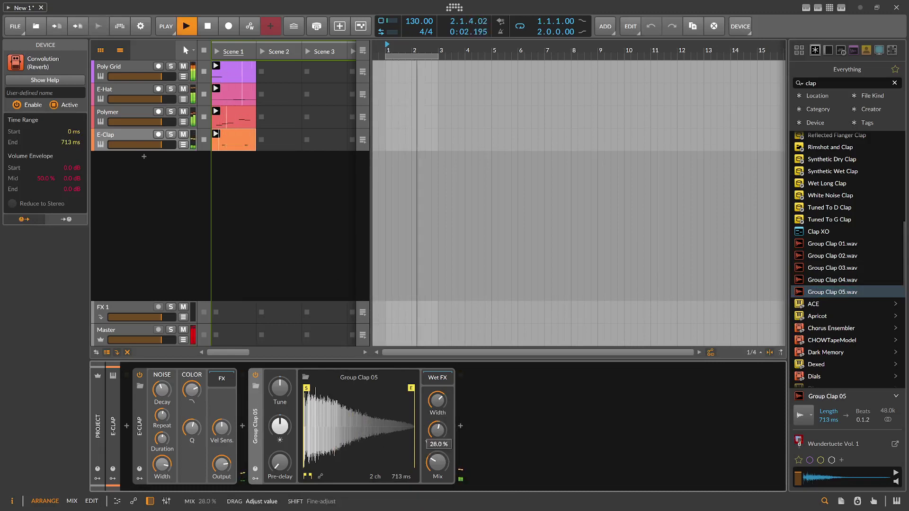
pyautogui.moveTo(411, 388); pyautogui.dragTo(317, 396)
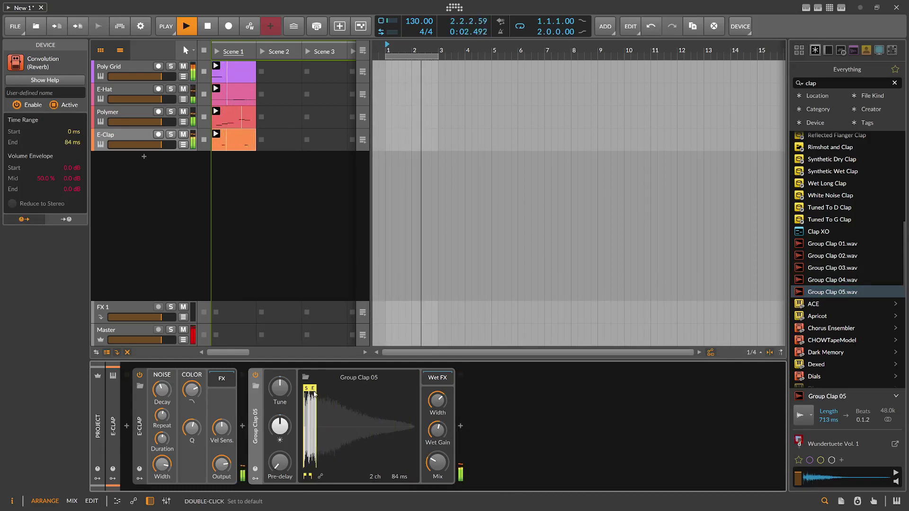
# - Try E-Clap's low-pass filter at 2.90 kHz with the Convolution tuned to +12.00 st and mixed at 33.7%
pyautogui.moveTo(192, 391); pyautogui.dragTo(193, 382)
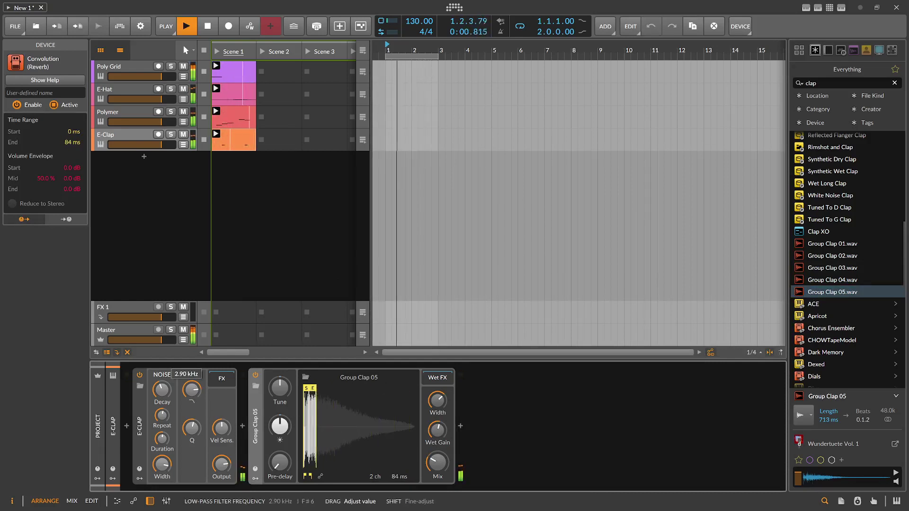
pyautogui.moveTo(270, 400); pyautogui.dragTo(283, 407)
pyautogui.moveTo(431, 457); pyautogui.dragTo(352, 431)
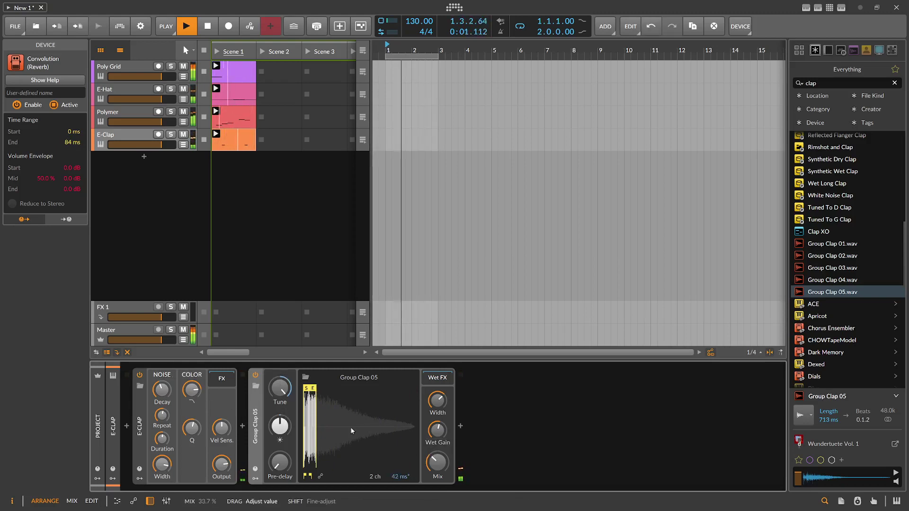
# - Set the Convolution's end time to 140 ms and mix to 23.7%, and raise E-Clap's low-pass filter frequency to 3.88 kHz
pyautogui.moveTo(313, 388); pyautogui.dragTo(324, 388)
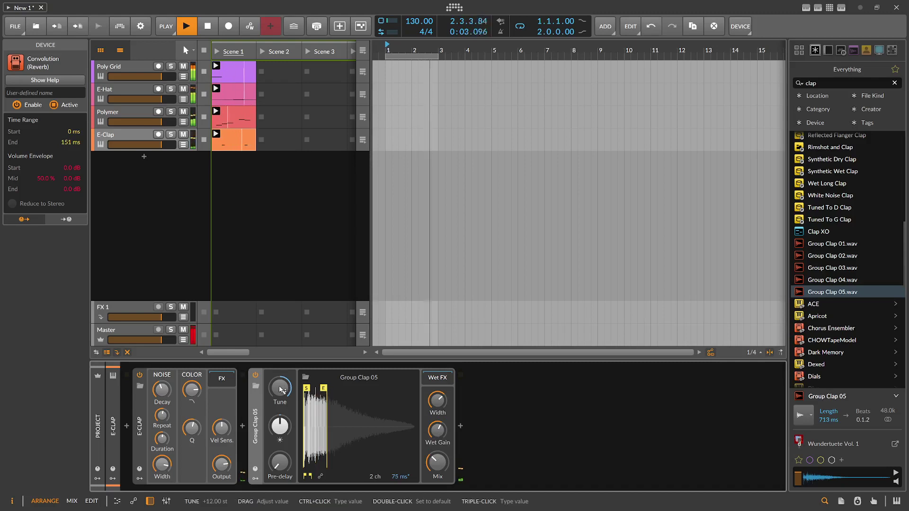
pyautogui.moveTo(436, 462); pyautogui.dragTo(436, 473)
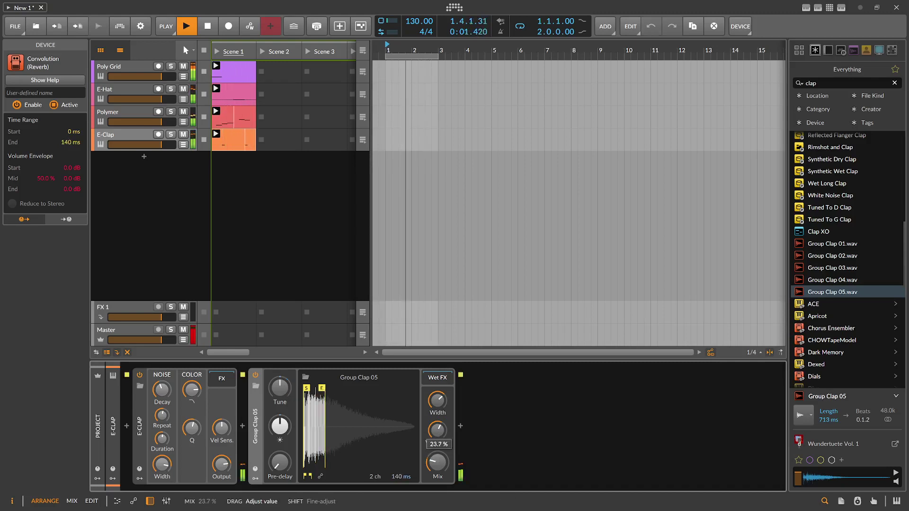
pyautogui.moveTo(192, 391); pyautogui.dragTo(162, 384)
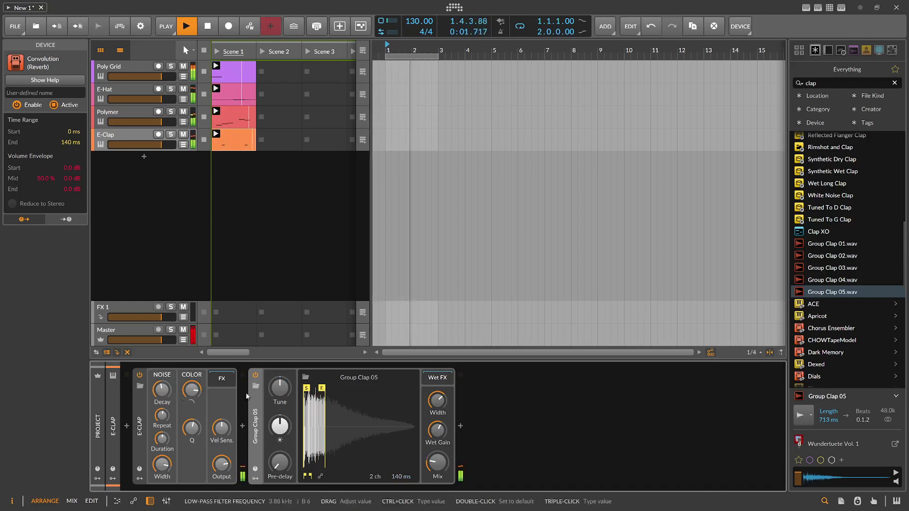
# - Search the browser for "hat", load polarity HiHat-Long5.wav into the Convolution and extend its end time to 600 ms
pyautogui.moveTo(837, 84); pyautogui.dragTo(755, 83)
pyautogui.write('hat')
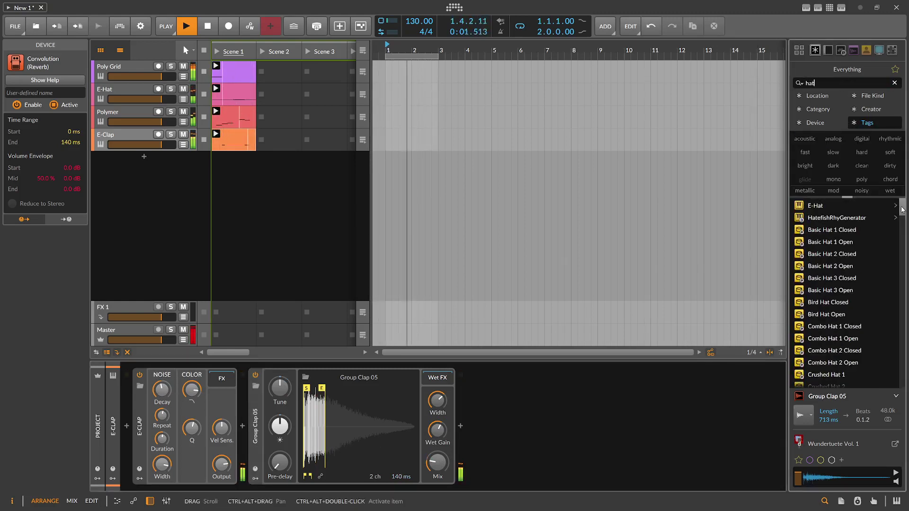
pyautogui.scroll(-10, 848, 265)
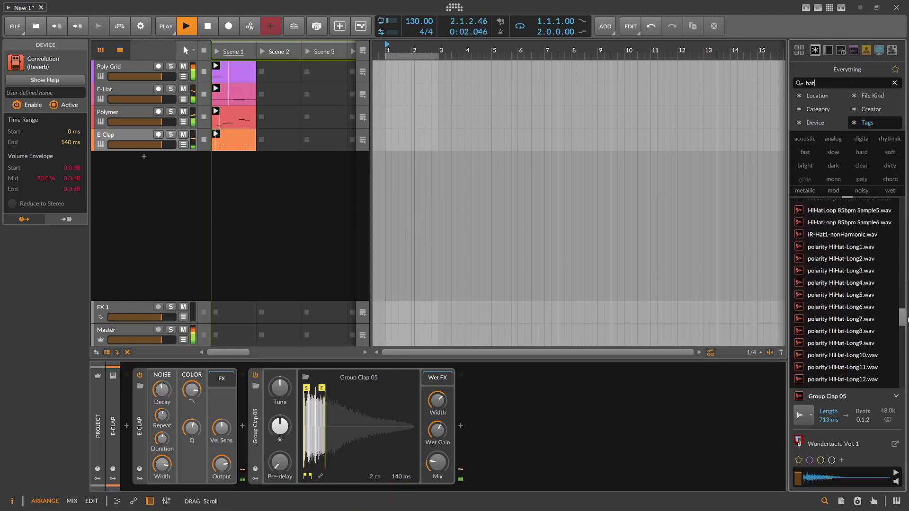
pyautogui.click(861, 300)
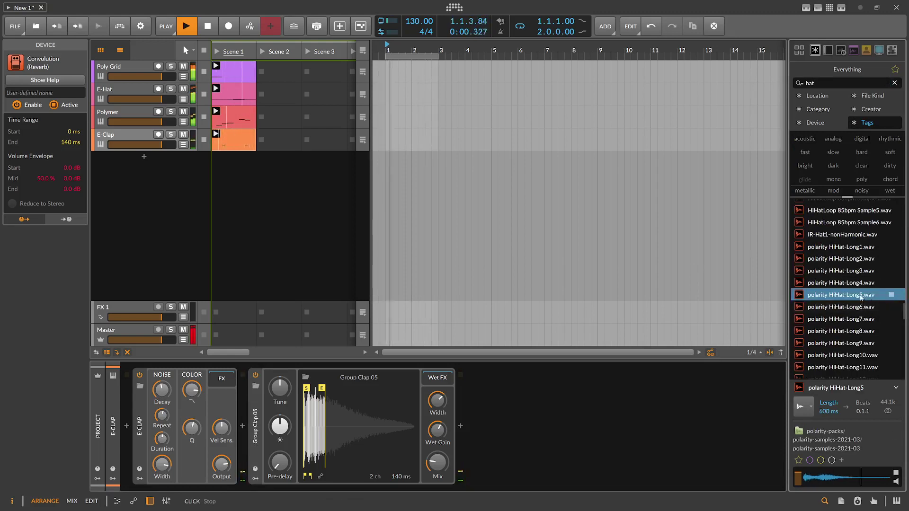
pyautogui.moveTo(860, 297); pyautogui.dragTo(391, 412)
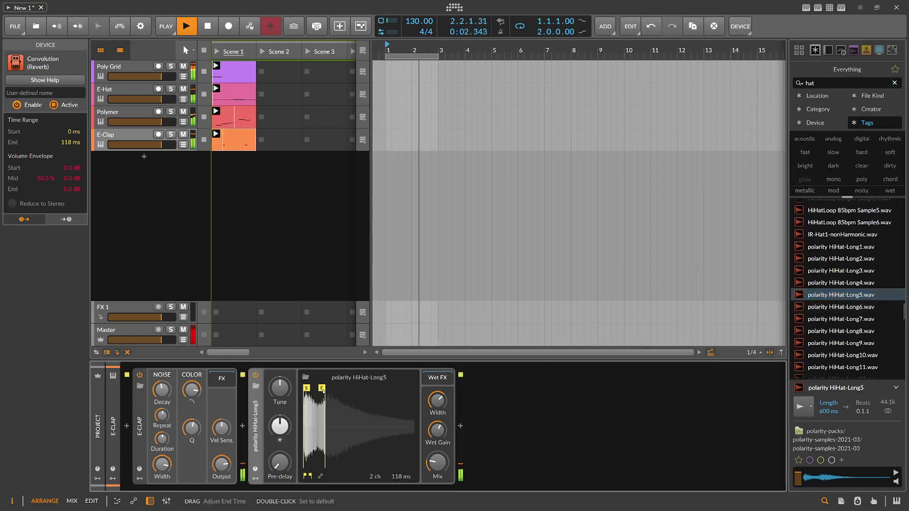
pyautogui.moveTo(322, 392); pyautogui.dragTo(410, 391)
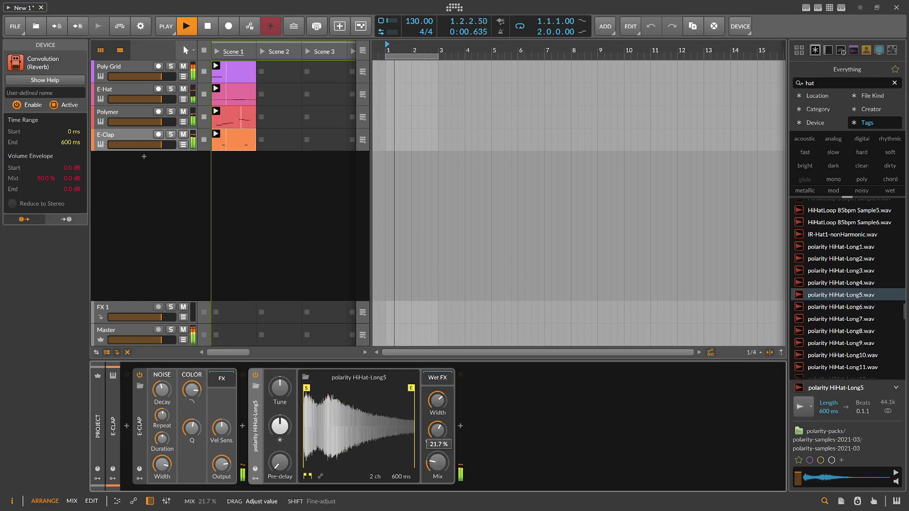
# - Replace the Convolution's impulse with polarity HiHat-Long13.wav, adjusting the mix and resetting the tune to its default
pyautogui.scroll(-3, 823, 318)
pyautogui.moveTo(839, 316); pyautogui.dragTo(405, 408)
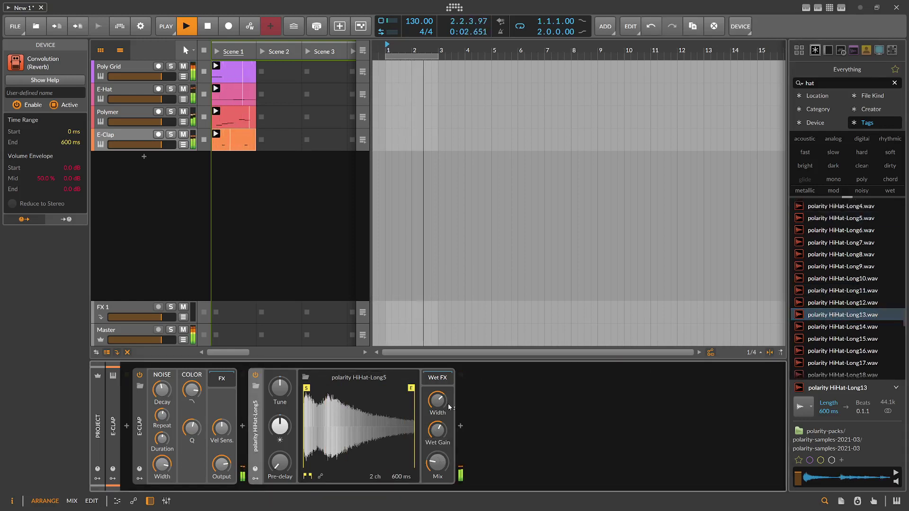
pyautogui.scroll(-2, 852, 309)
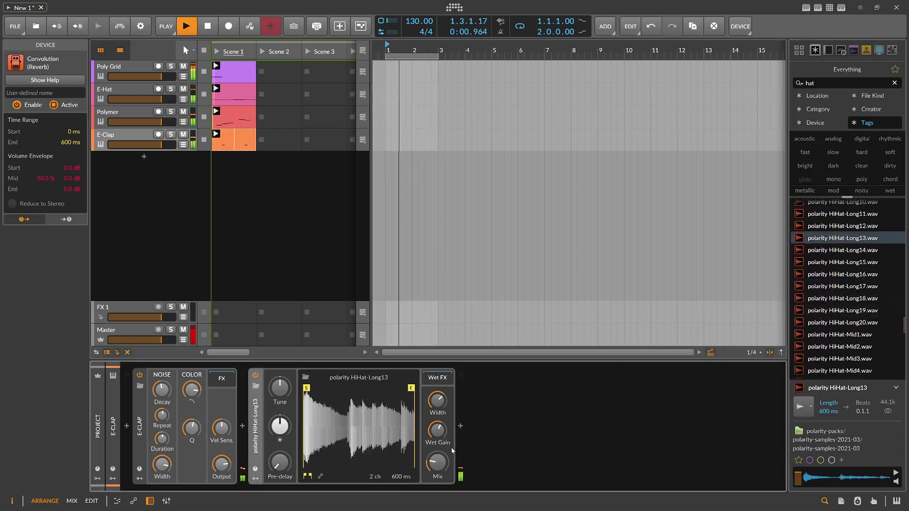
pyautogui.moveTo(437, 463); pyautogui.dragTo(437, 457)
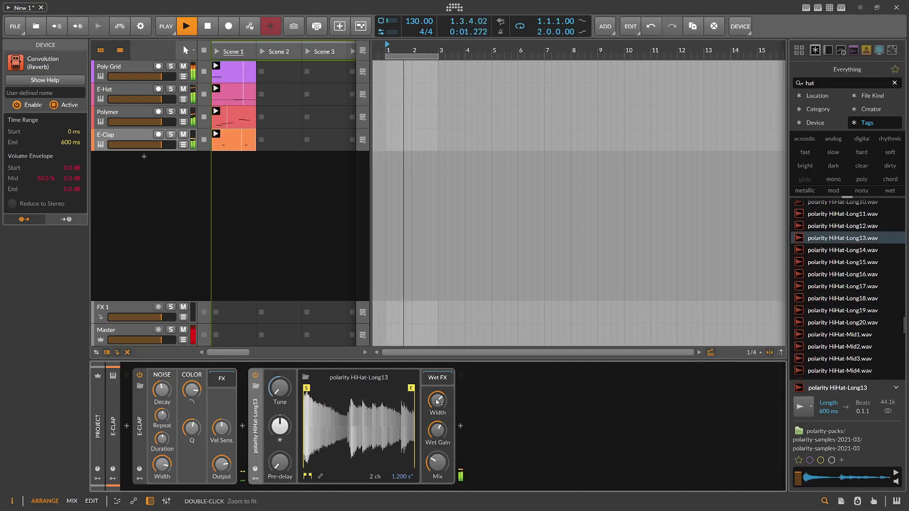
pyautogui.doubleClick(285, 388)
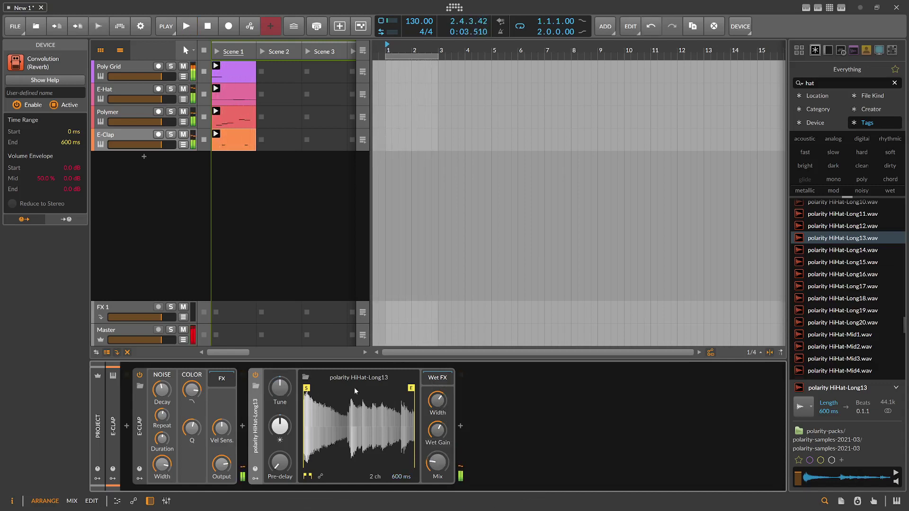
# - Review the device chains of the existing tracks and listen to Polymer soloed, ending with playback stopped and the solo off
pyautogui.click(299, 259)
pyautogui.click(135, 113)
pyautogui.click(130, 90)
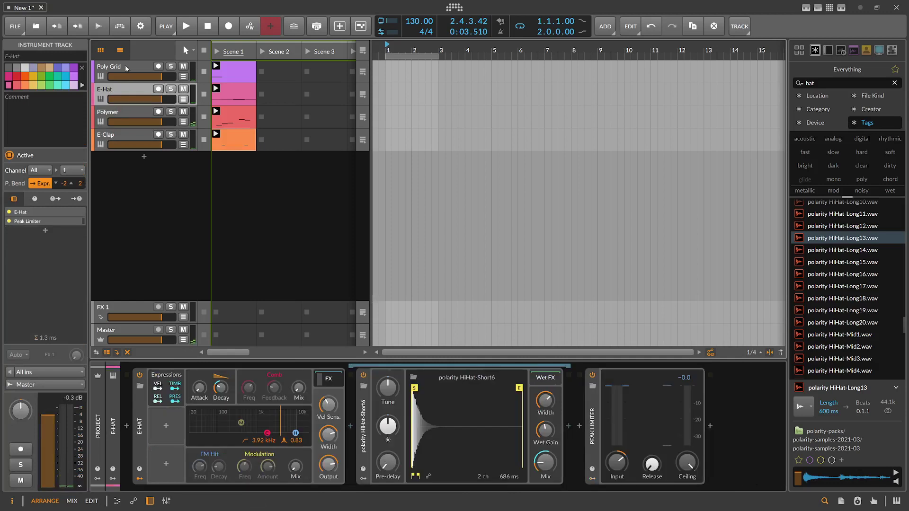
pyautogui.click(123, 67)
pyautogui.click(146, 114)
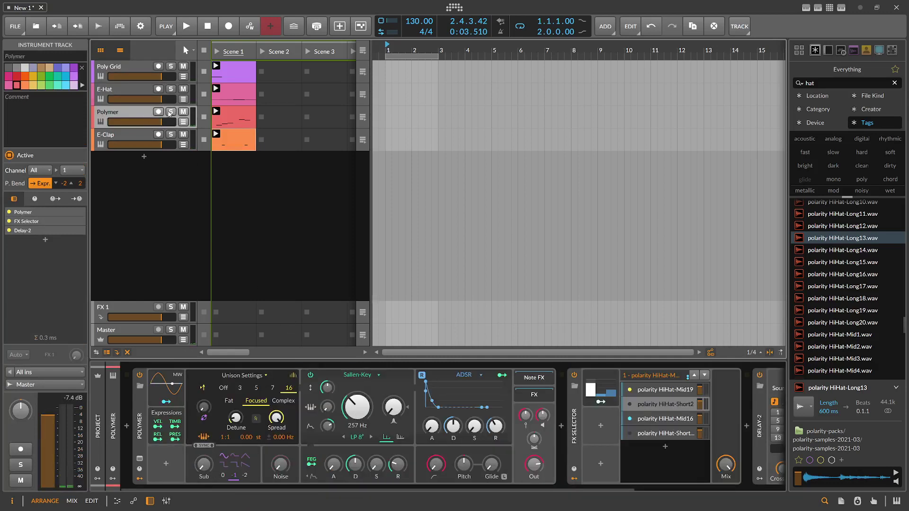
pyautogui.click(171, 112)
pyautogui.press('space')
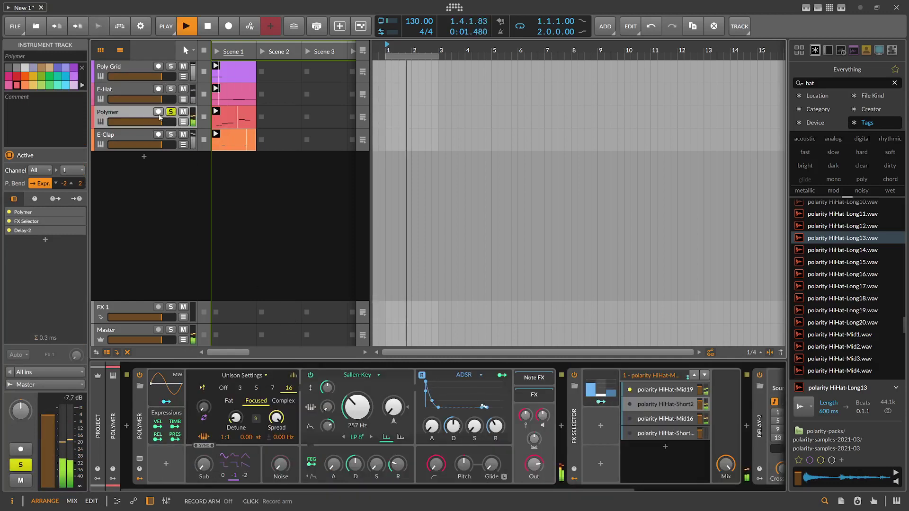
pyautogui.moveTo(621, 488); pyautogui.dragTo(809, 466)
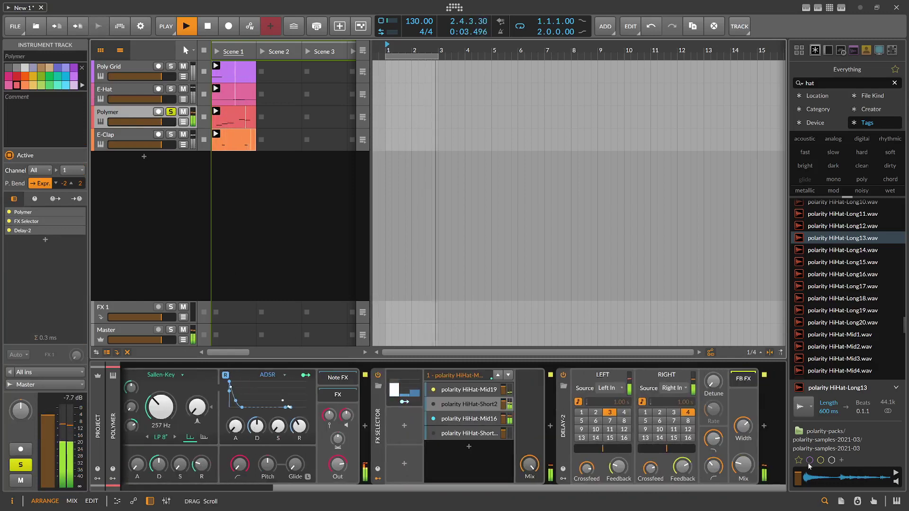
pyautogui.click(281, 245)
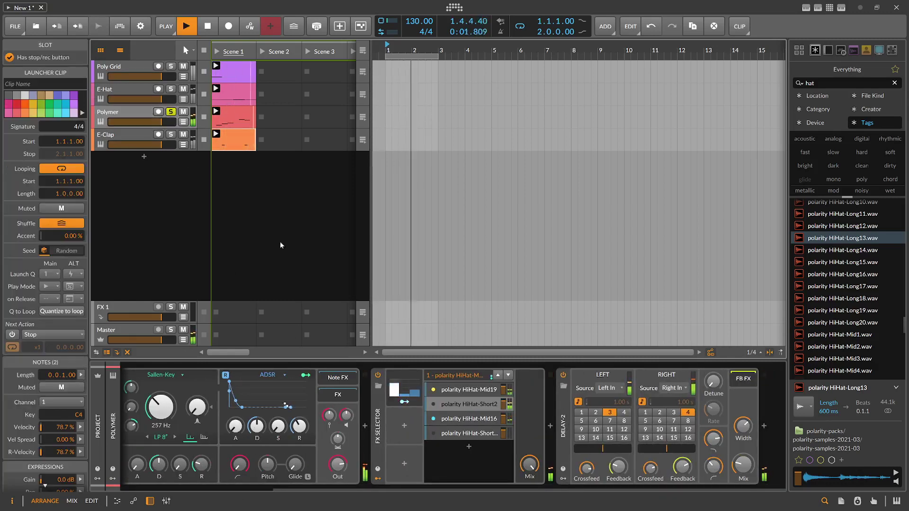
pyautogui.press('space')
pyautogui.click(171, 118)
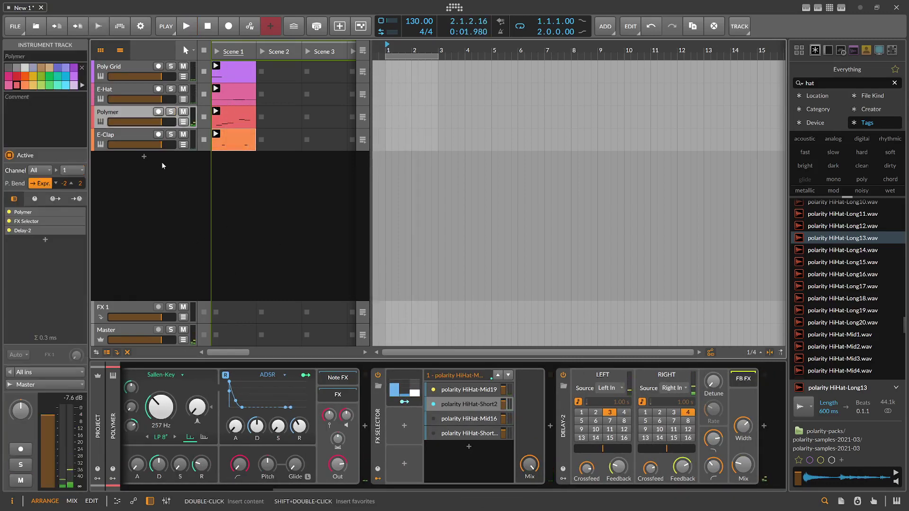
# - Add a new instrument track with the Poly Grid device below E-Clap and solo it
pyautogui.click(144, 158)
pyautogui.write('gri')
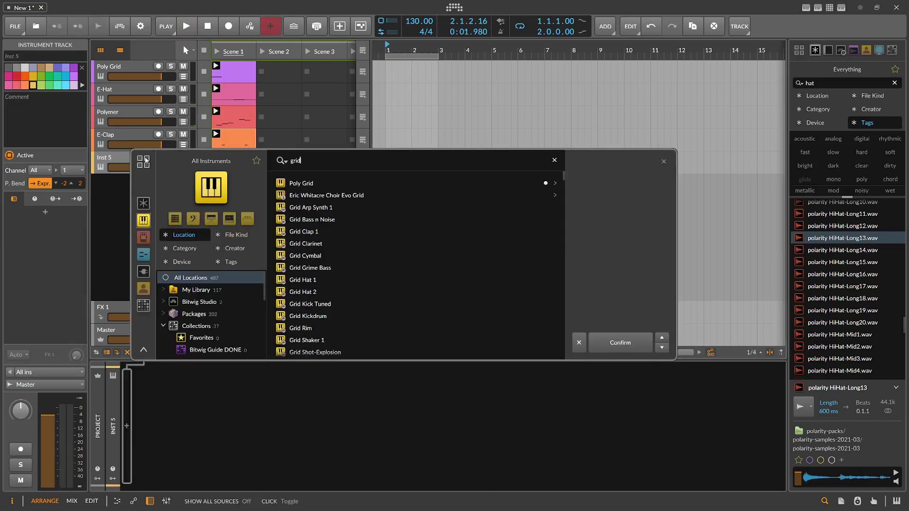
pyautogui.write('d')
pyautogui.press('Return')
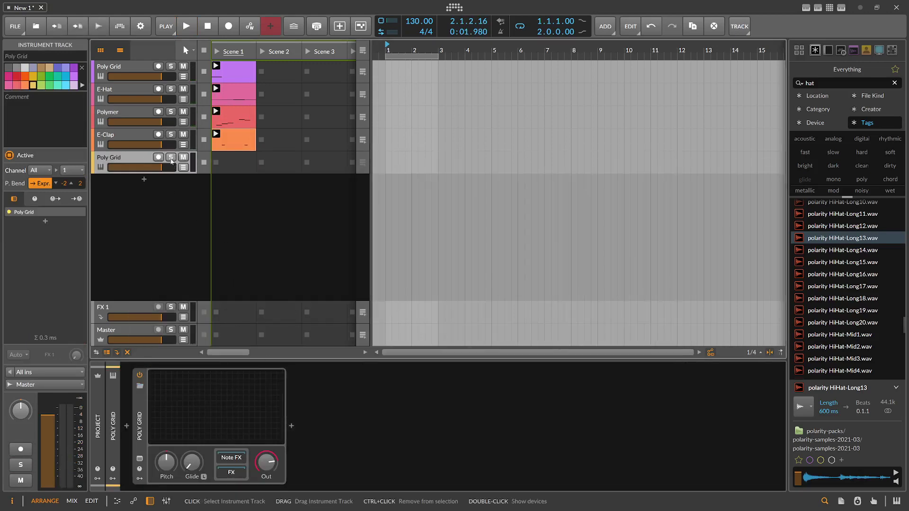
pyautogui.click(171, 159)
# - Open the new Poly Grid's editor and add a Noise module feeding an AD envelope module
pyautogui.click(217, 387)
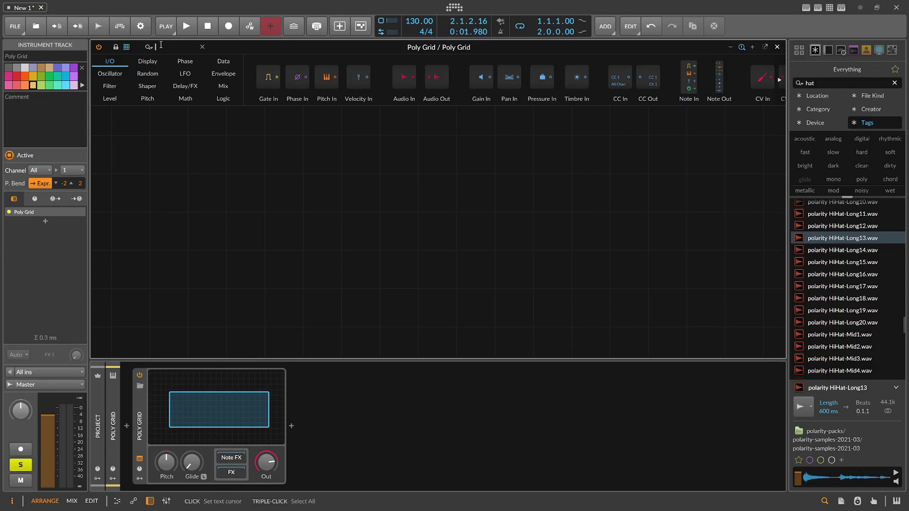
pyautogui.write('no')
pyautogui.moveTo(113, 77); pyautogui.dragTo(293, 261)
pyautogui.press('BackSpace')
pyautogui.press('BackSpace')
pyautogui.press('BackSpace')
pyautogui.write('ad')
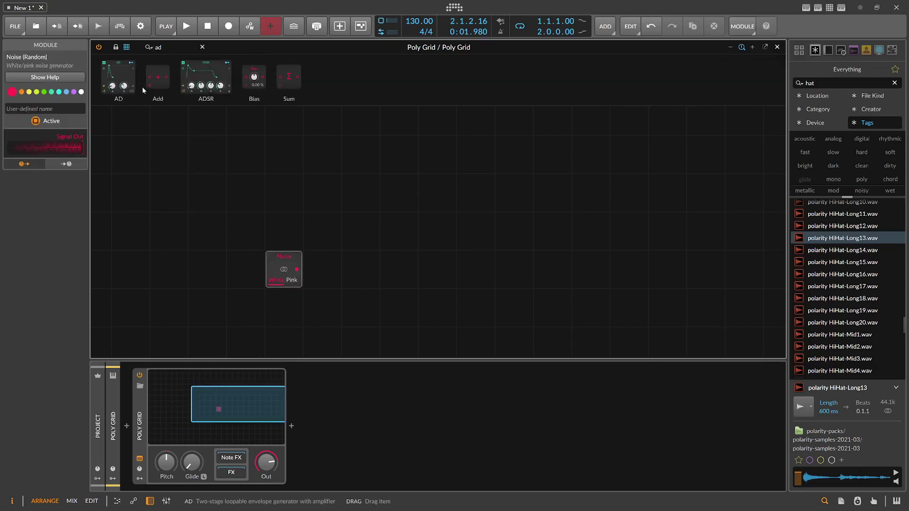
pyautogui.press('Return')
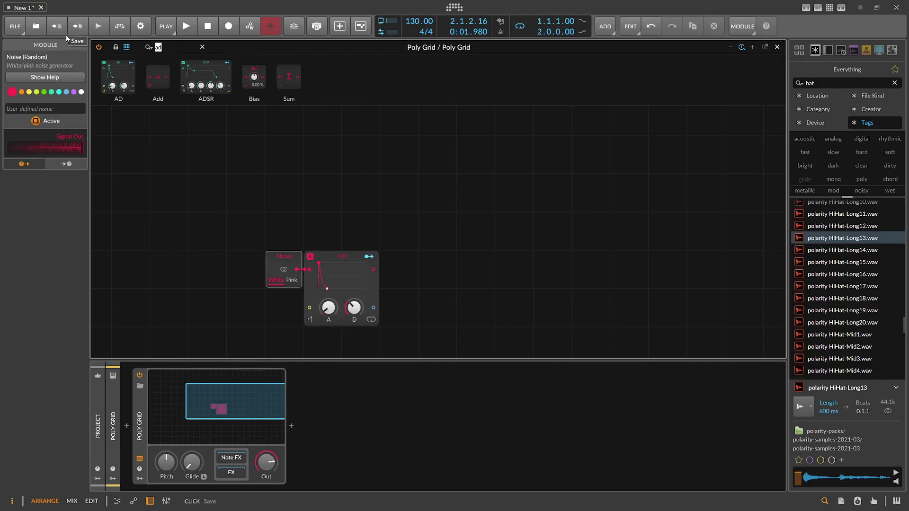
# - Add a Triggers module beside the Noise and AD modules and duplicate it
pyautogui.write('trigger')
pyautogui.moveTo(149, 77); pyautogui.dragTo(207, 307)
pyautogui.hotkey('ctrl', 'd')
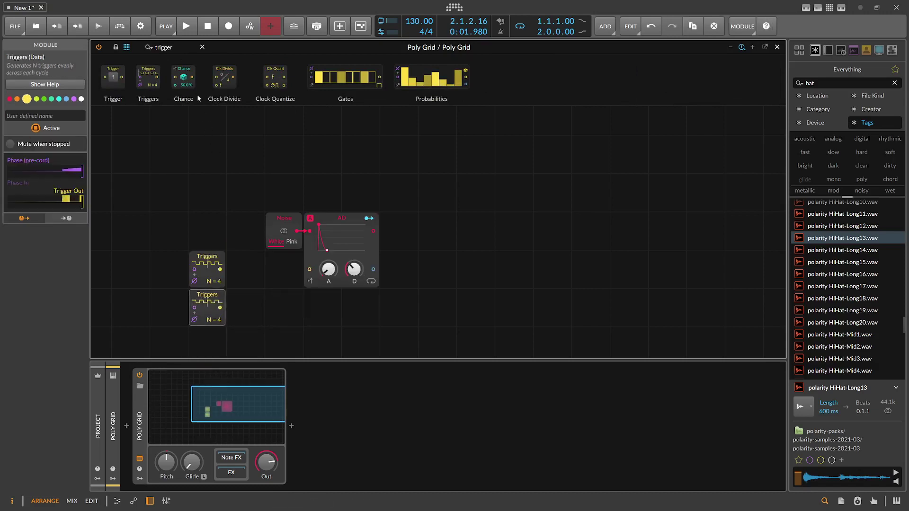
# - Add a Clock Quantize module fed by both Triggers, set them to 12 and 16, and wire its output to the AD gate input
pyautogui.write('clock')
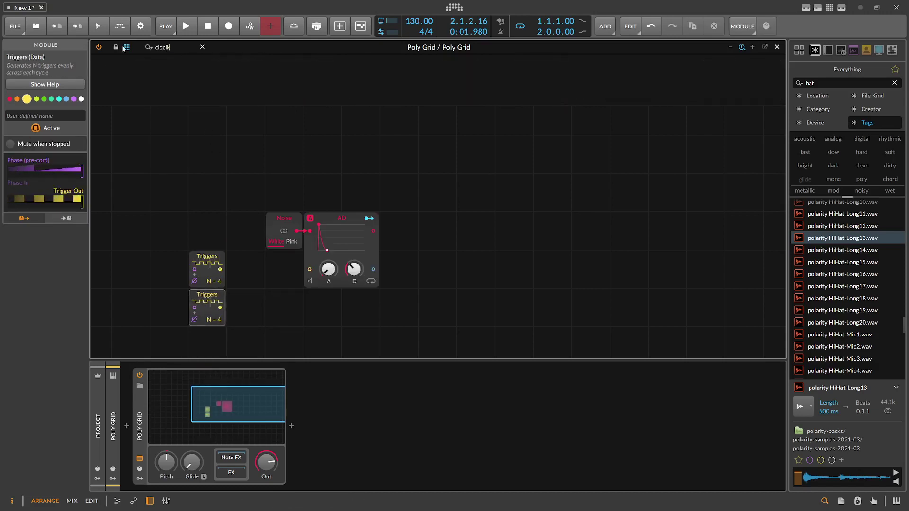
pyautogui.press('BackSpace')
pyautogui.moveTo(174, 82); pyautogui.dragTo(233, 270)
pyautogui.moveTo(219, 307); pyautogui.dragTo(213, 266)
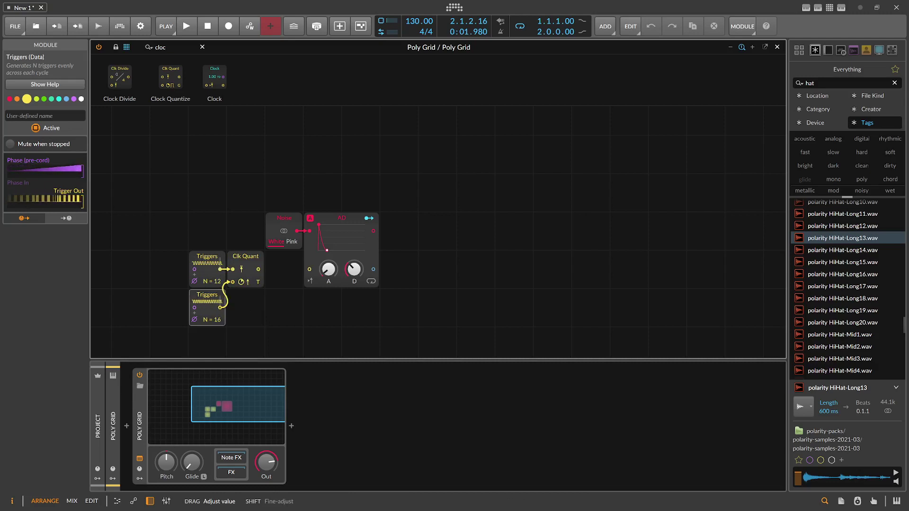
pyautogui.moveTo(308, 274); pyautogui.dragTo(309, 269)
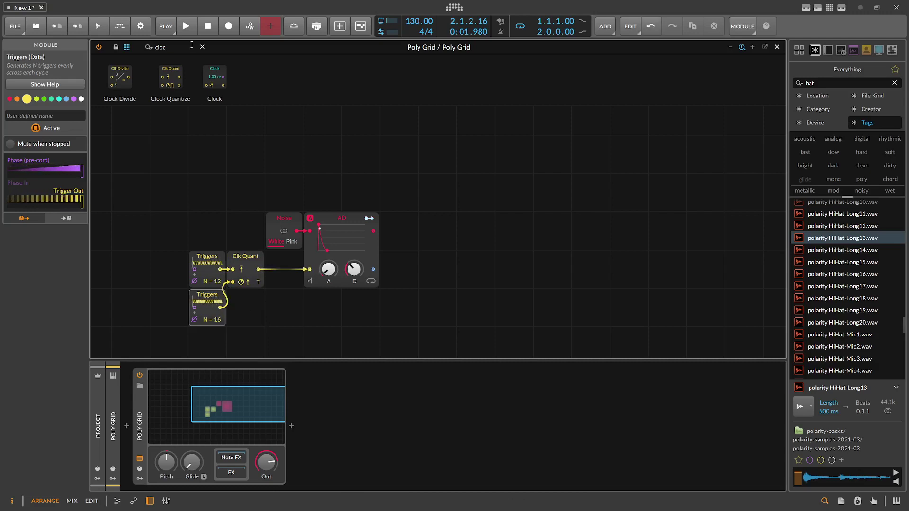
# - Add an Audio Out module after the AD envelope, set the decay to 19.1 ms, and start playback
pyautogui.write('out')
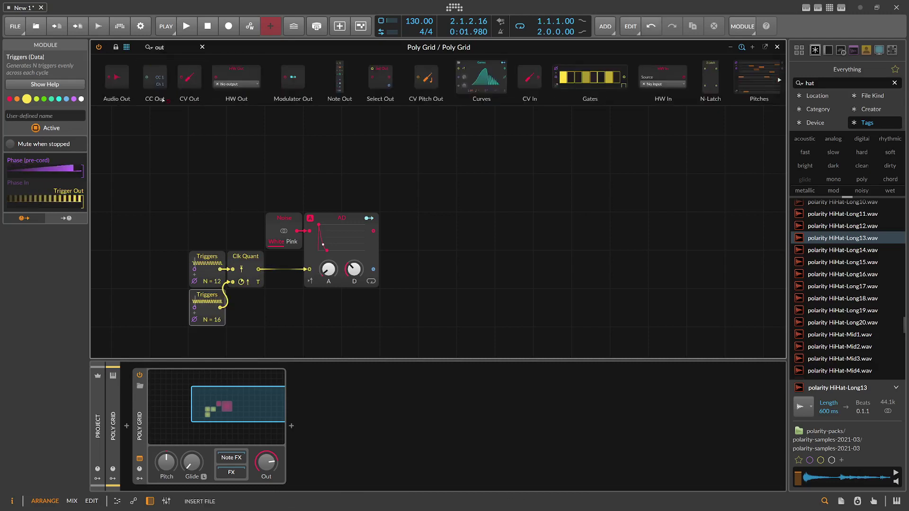
pyautogui.moveTo(117, 79); pyautogui.dragTo(399, 230)
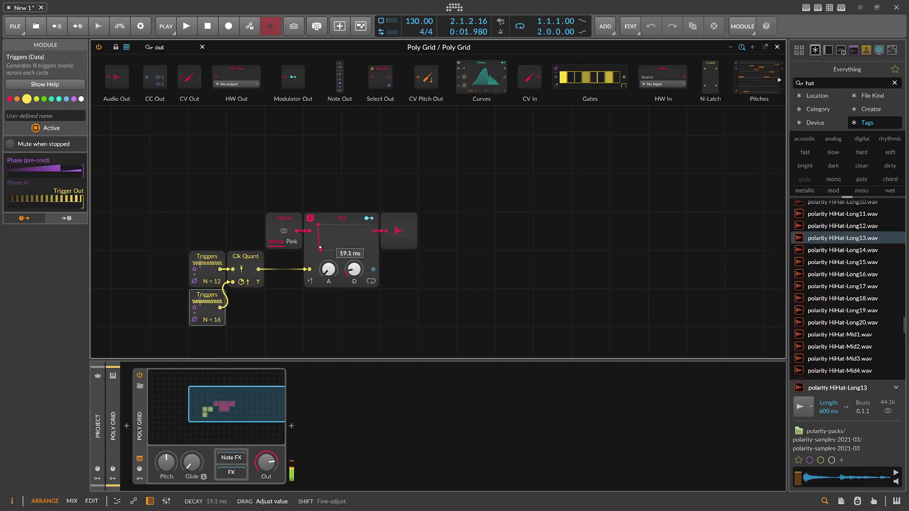
pyautogui.press('space')
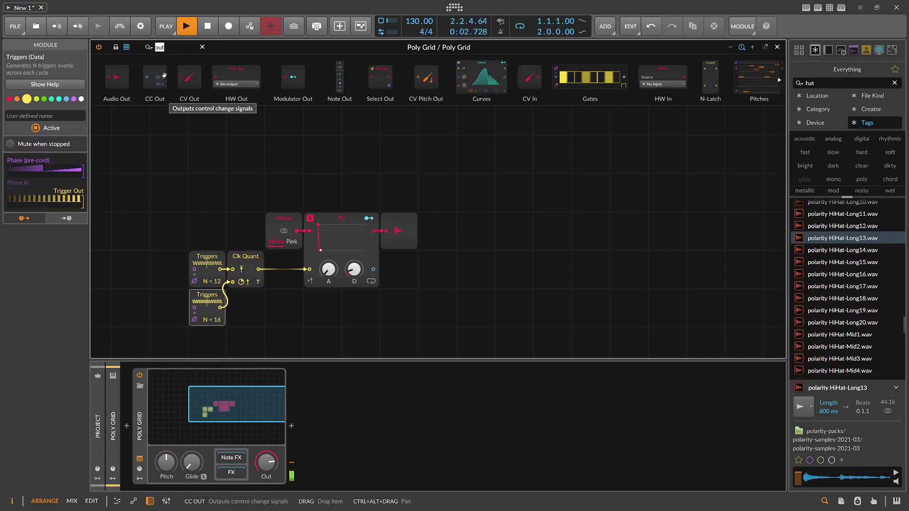
# - Add a Dice module below Clock Quantize and trigger it from the Clock Quantize output
pyautogui.write('dice')
pyautogui.moveTo(113, 77); pyautogui.dragTo(245, 308)
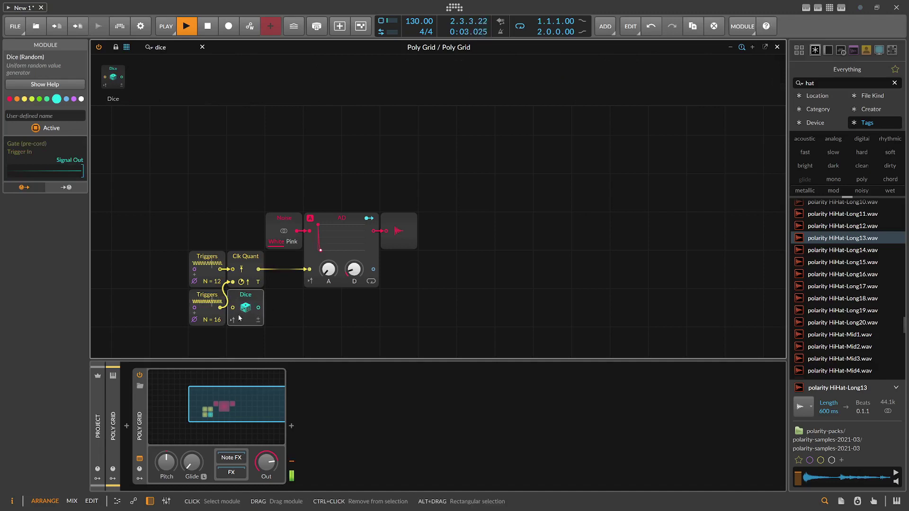
pyautogui.moveTo(259, 268); pyautogui.dragTo(233, 308)
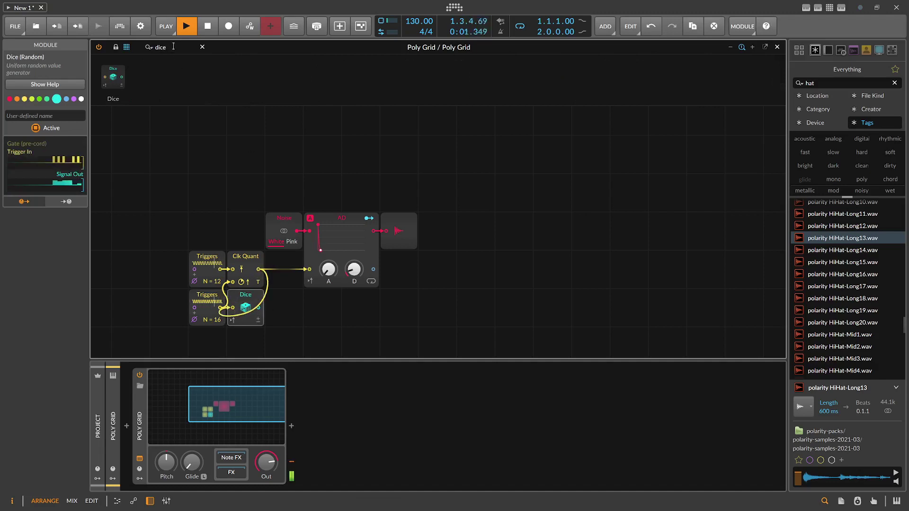
# - Add a Modulator Out after Dice that modulates the AD decay, and set the upper Triggers module to 6
pyautogui.write('modu')
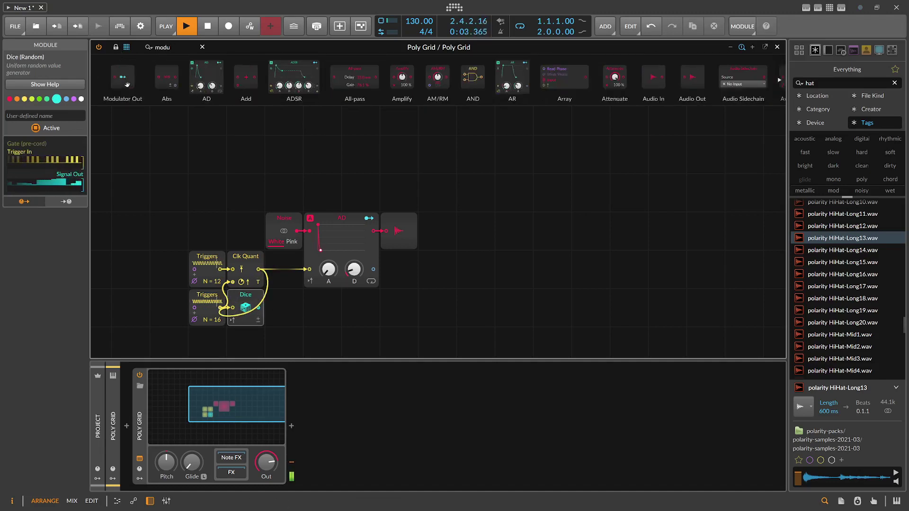
pyautogui.moveTo(127, 85); pyautogui.dragTo(322, 249)
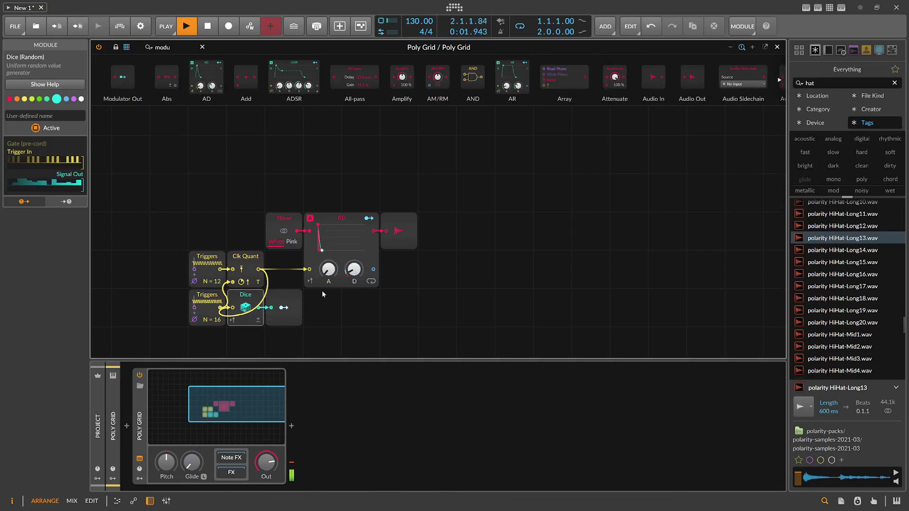
pyautogui.click(283, 307)
pyautogui.moveTo(353, 270); pyautogui.dragTo(353, 268)
pyautogui.click(284, 308)
pyautogui.click(284, 307)
pyautogui.click(283, 307)
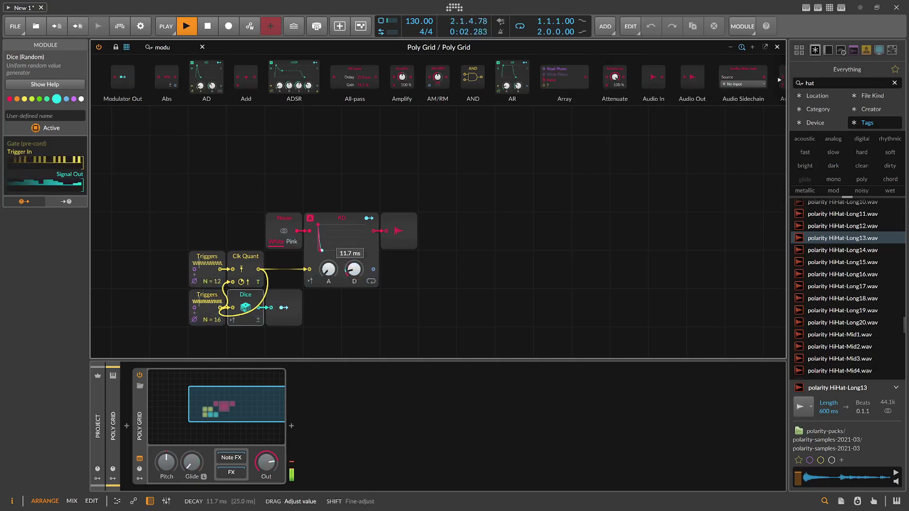
pyautogui.moveTo(212, 281); pyautogui.dragTo(213, 290)
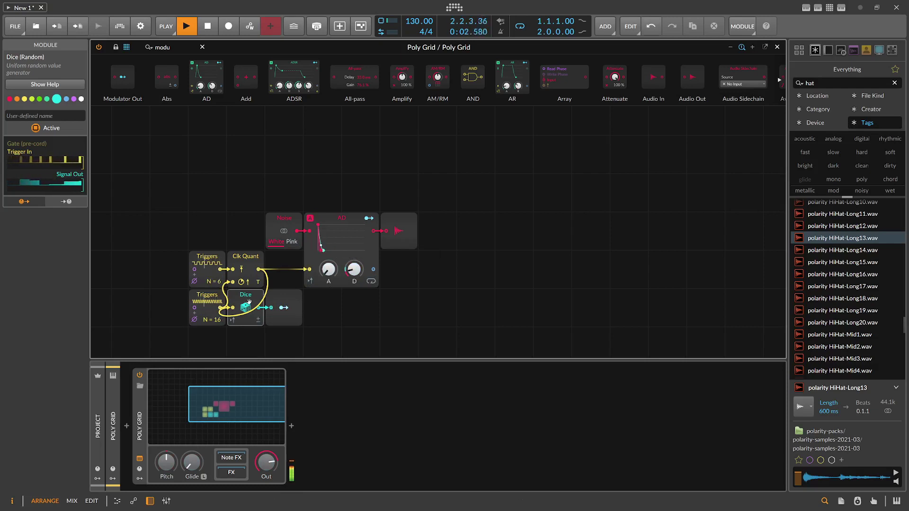
# - Close the Grid editor, solo the new Poly Grid track below E-Clap, and stop playback
pyautogui.click(776, 48)
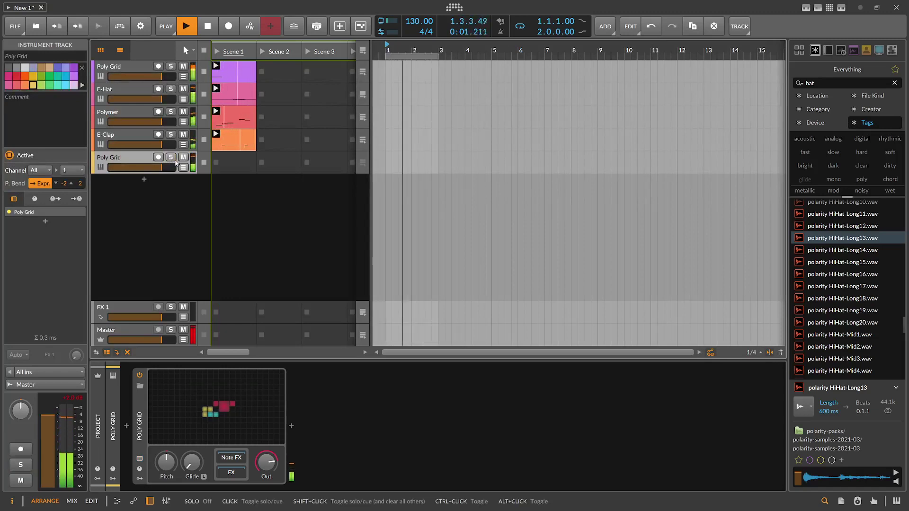
pyautogui.click(171, 157)
pyautogui.press('space')
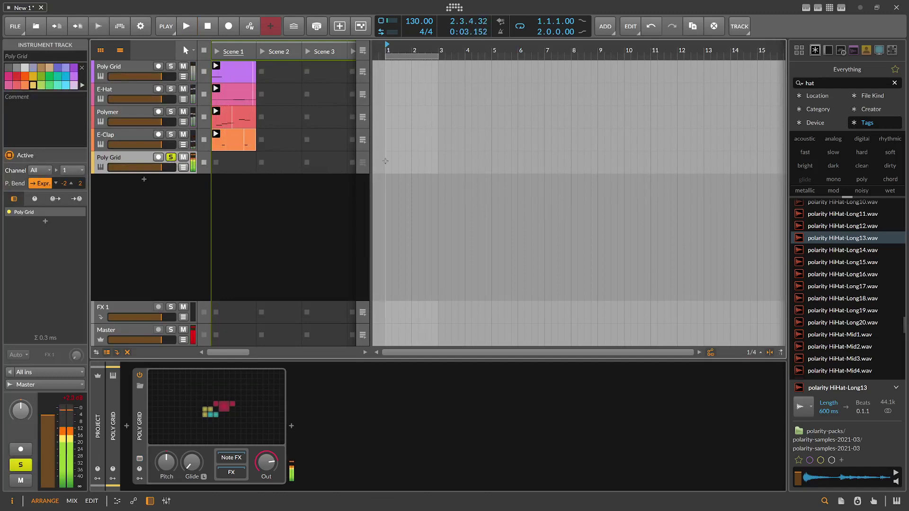
# - Add a Convolution device after Poly Grid on the track below E-Clap
pyautogui.click(128, 115)
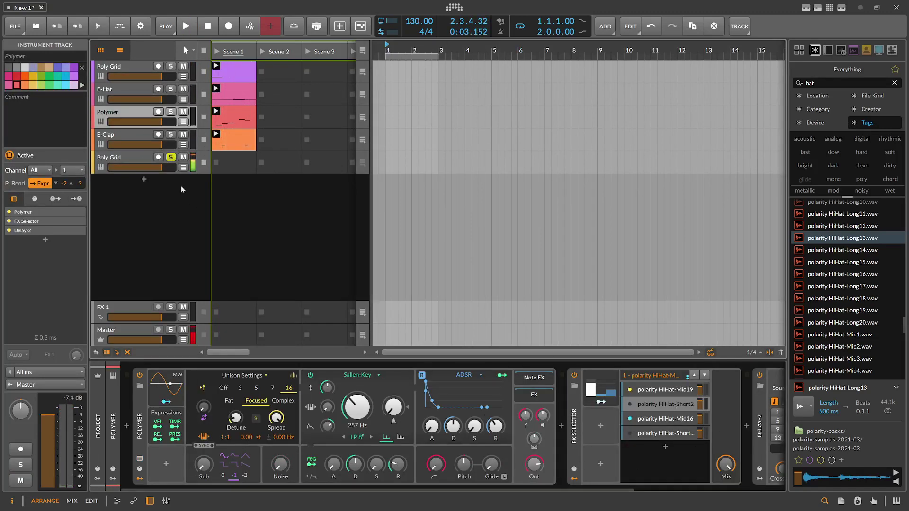
pyautogui.click(141, 159)
pyautogui.click(291, 427)
pyautogui.write('convo')
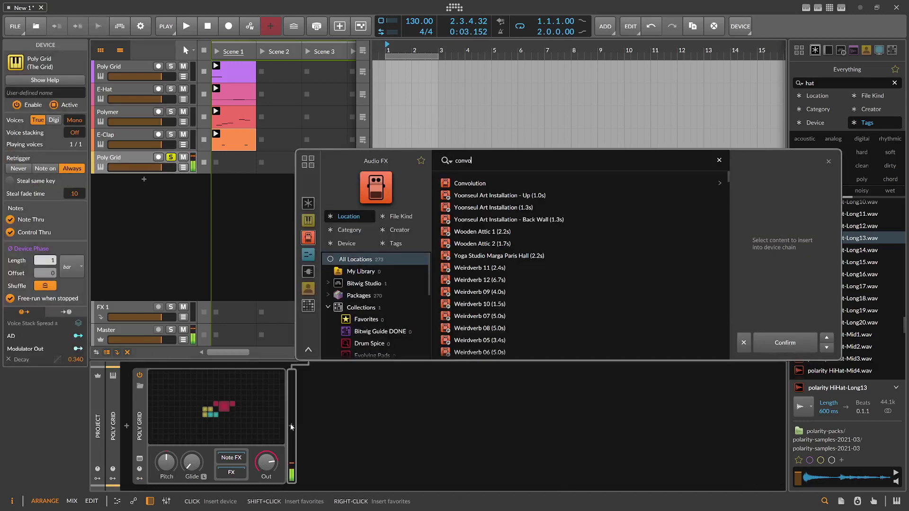
pyautogui.press('Return')
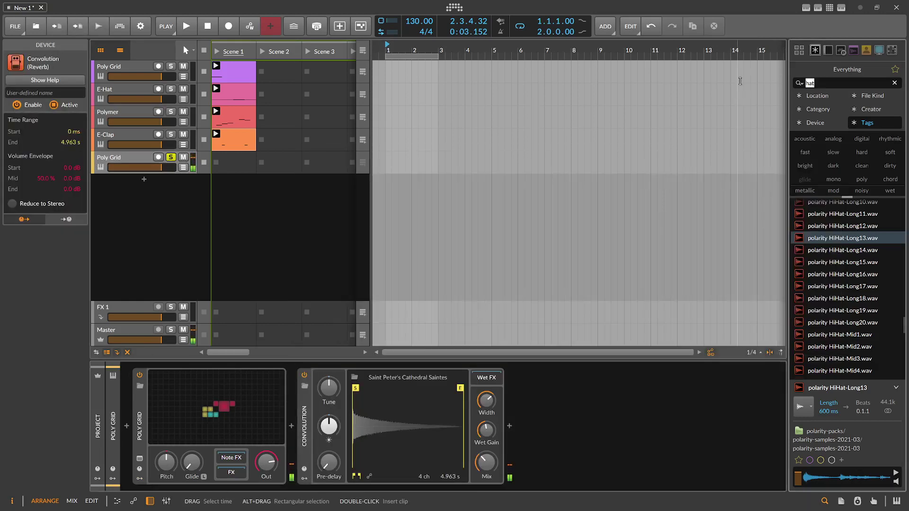
# - Search the browser for bongo sounds
pyautogui.write('b')
pyautogui.press('Escape')
pyautogui.press('Tab')
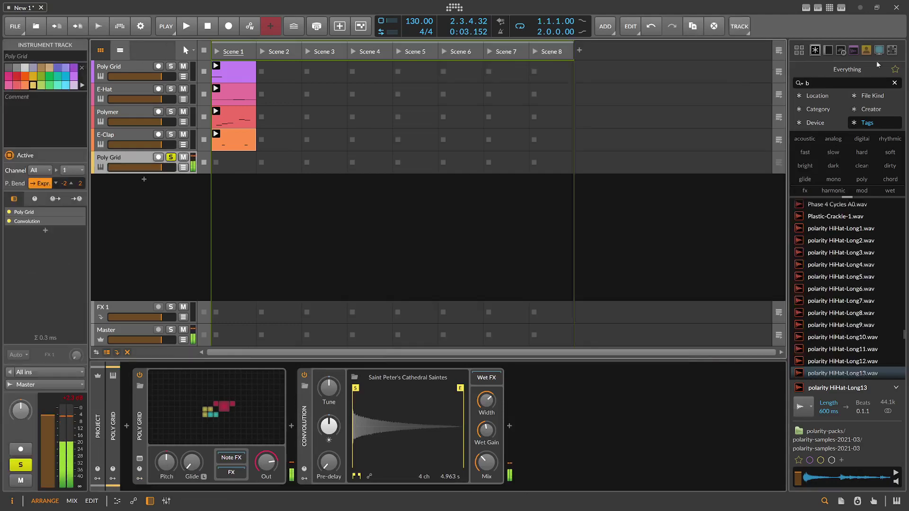
pyautogui.click(821, 85)
pyautogui.press('BackSpace')
pyautogui.write('vo')
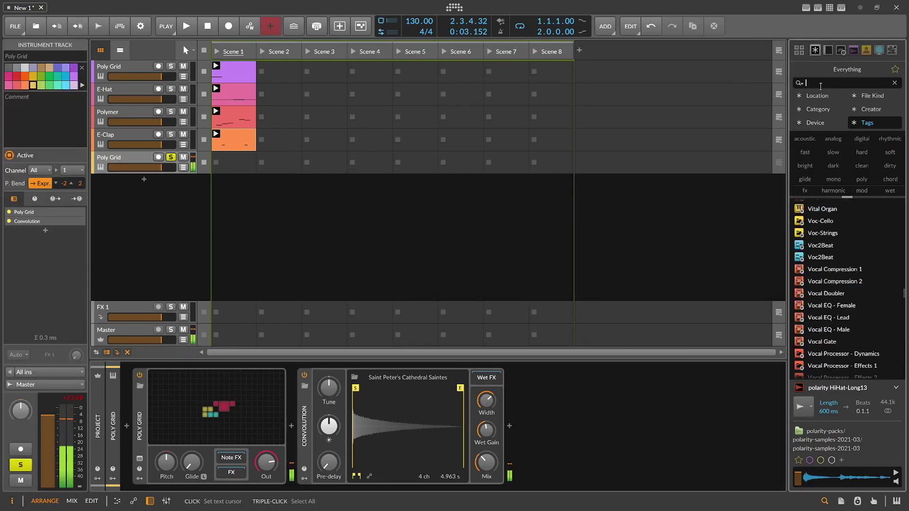
pyautogui.hotkey('ctrl', 'a')
pyautogui.write('b')
pyautogui.press('Tab')
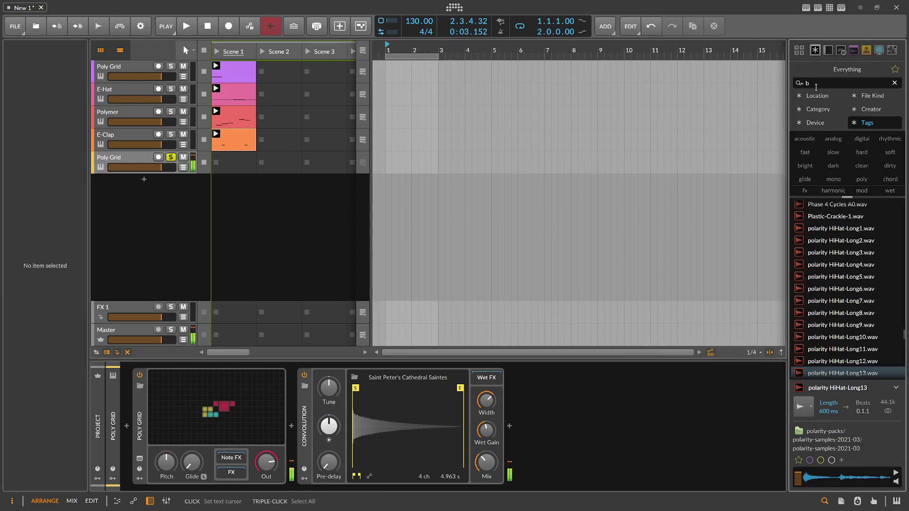
pyautogui.write('ongo')
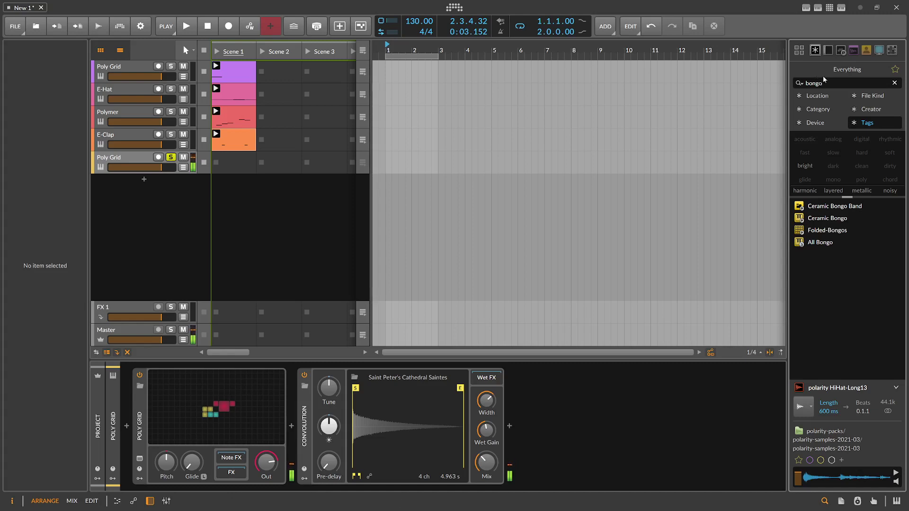
# - Search the browser for perc sounds and audition several of the ClickPercs samples
pyautogui.write('perc')
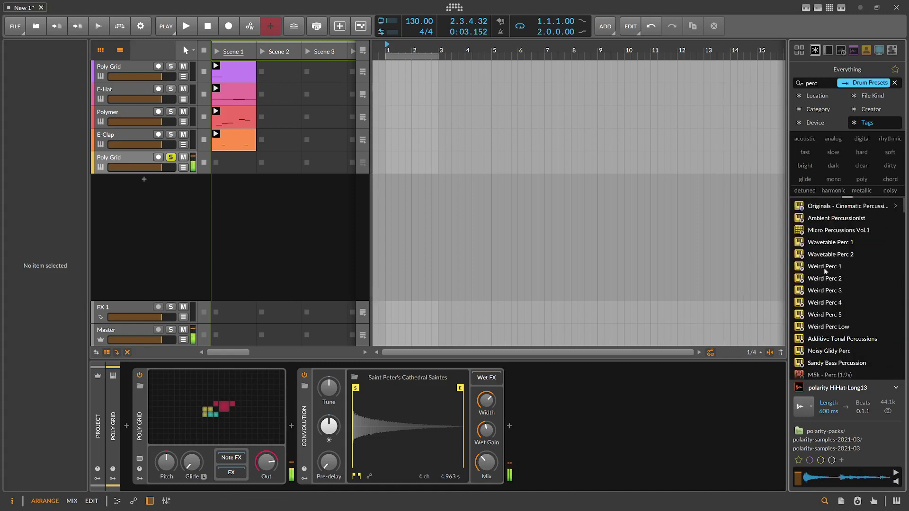
pyautogui.scroll(-10, 825, 270)
pyautogui.click(833, 285)
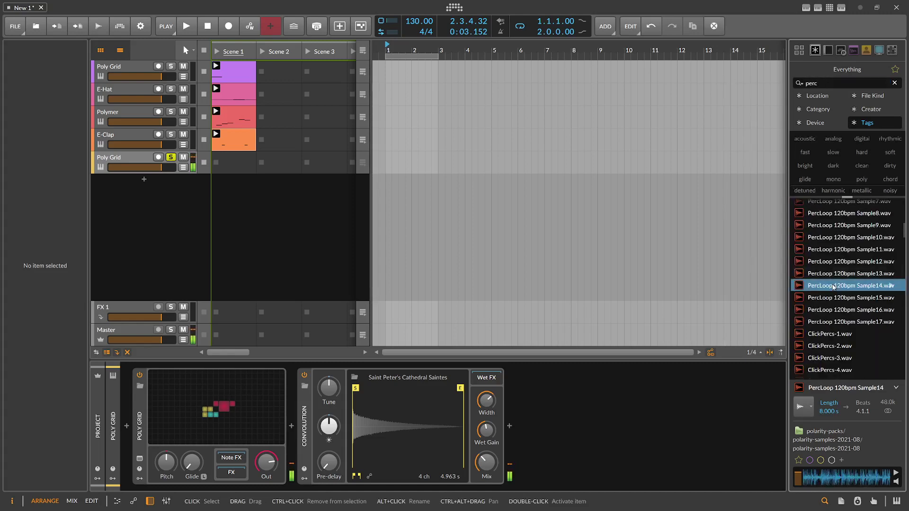
pyautogui.click(894, 309)
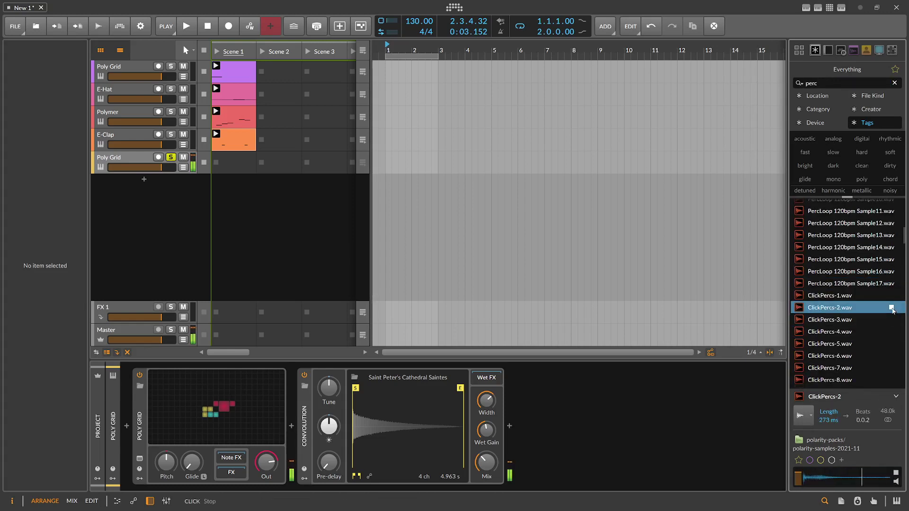
pyautogui.click(891, 320)
pyautogui.click(888, 333)
# - Load ClickPercs-4.wav as the Convolution impulse and set its end time to 246 ms
pyautogui.moveTo(804, 338); pyautogui.dragTo(407, 426)
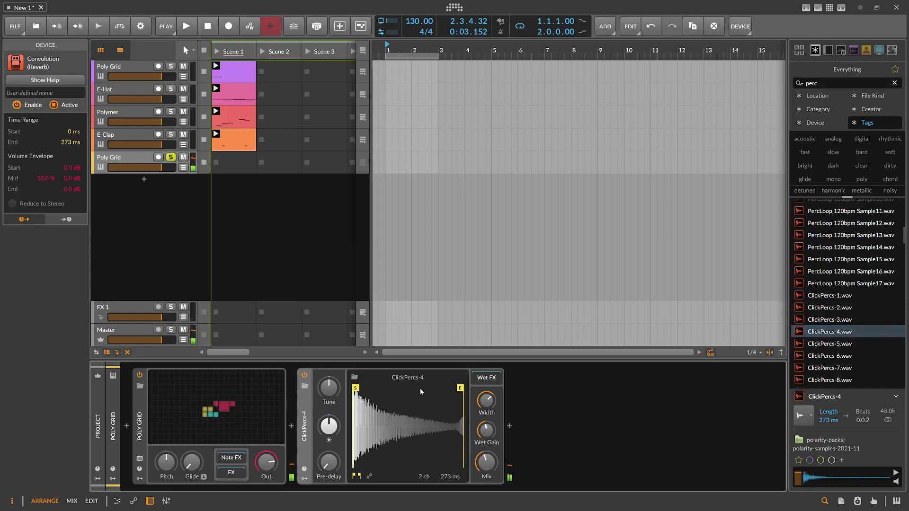
pyautogui.moveTo(459, 389); pyautogui.dragTo(456, 389)
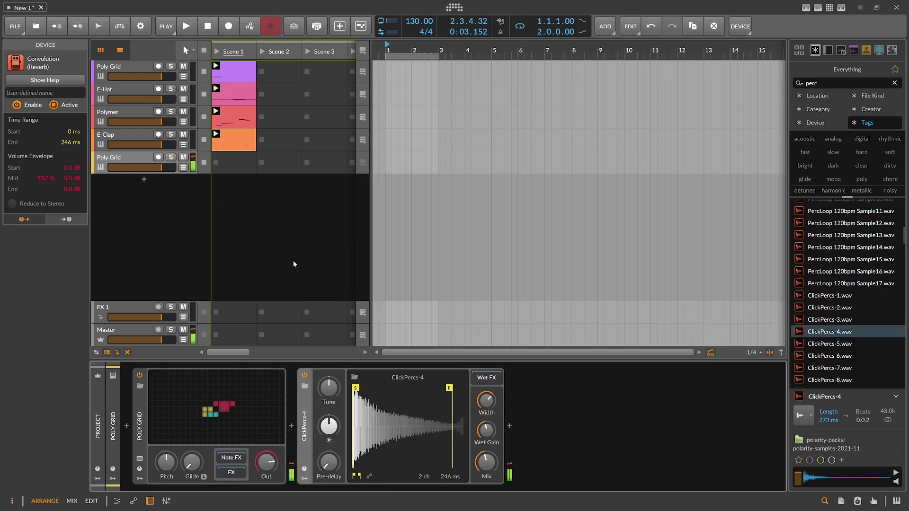
# - During playback of all tracks, try ClickPercs-13 and ClickPercs-16 as the Convolution impulse, keeping ClickPercs-16, and stop playback
pyautogui.click(188, 29)
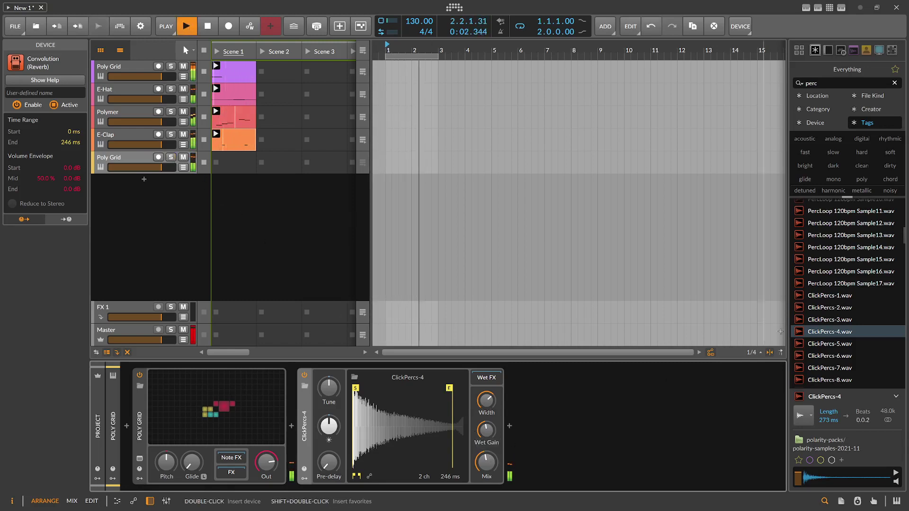
pyautogui.scroll(-3, 817, 327)
pyautogui.moveTo(817, 326); pyautogui.dragTo(418, 411)
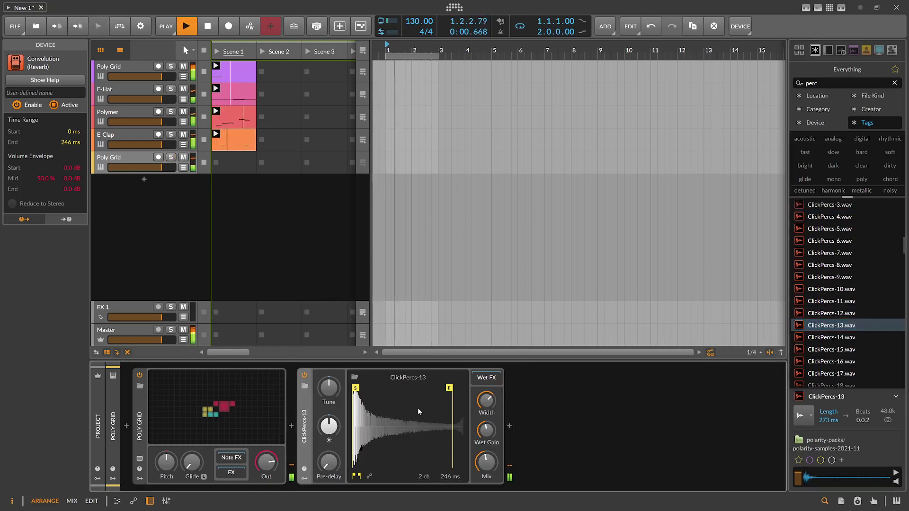
pyautogui.press('Return')
pyautogui.press('Down')
pyautogui.press('Down')
pyautogui.press('Down')
pyautogui.press('Return')
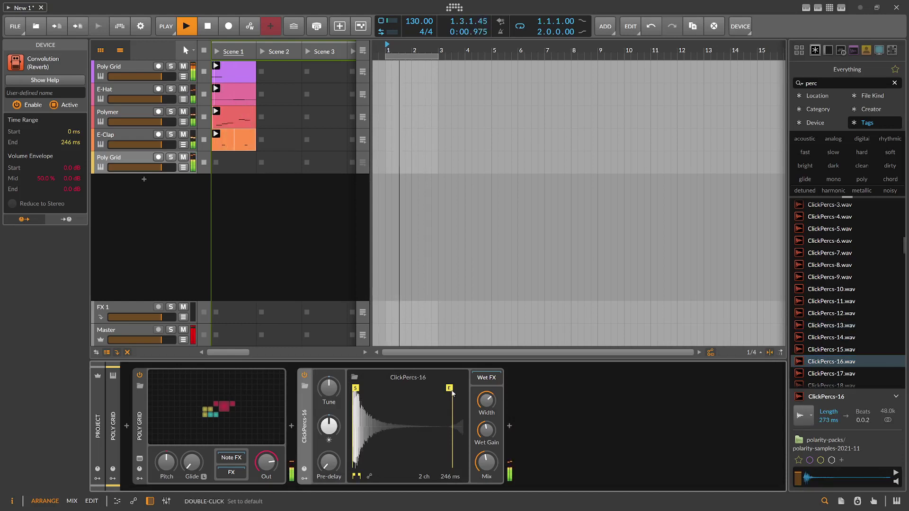
pyautogui.press('space')
# - Bring the FX Selector from the Polymer track onto the Poly Grid track, between Poly Grid and the Convolution
pyautogui.click(131, 148)
pyautogui.click(124, 92)
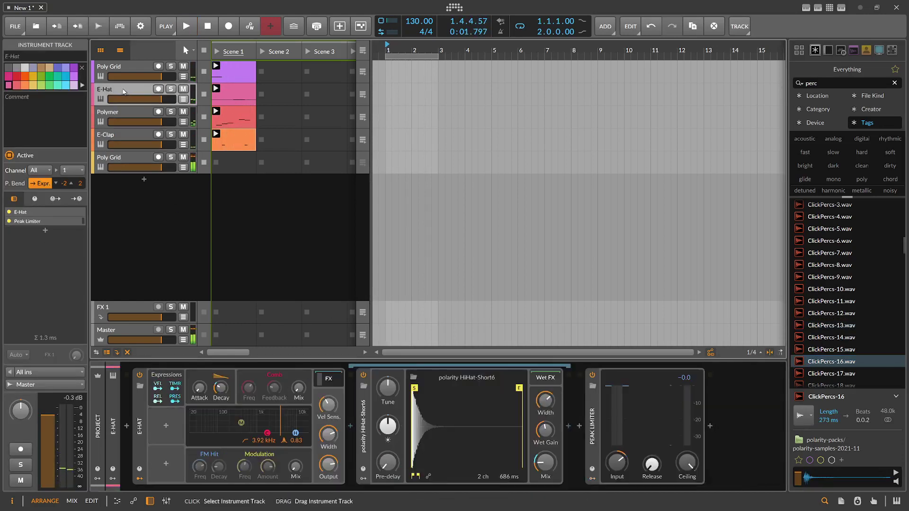
pyautogui.click(147, 123)
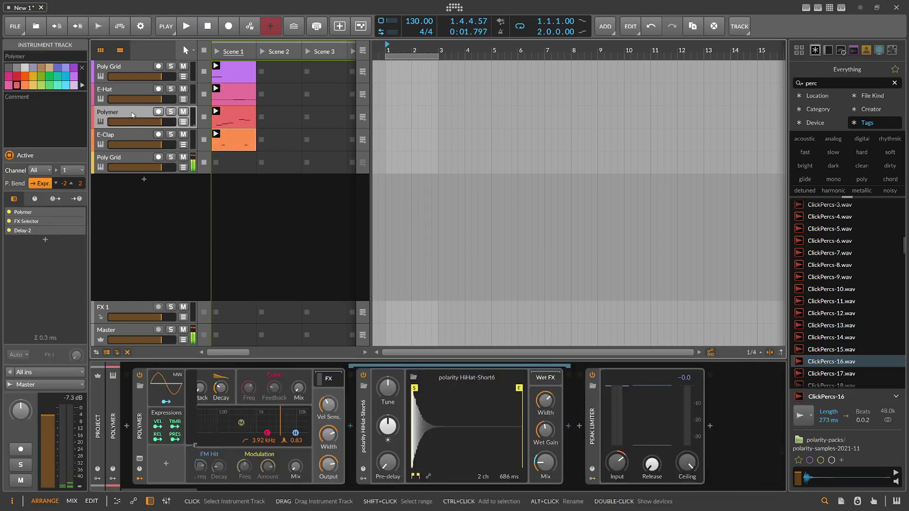
pyautogui.moveTo(572, 491); pyautogui.dragTo(650, 491)
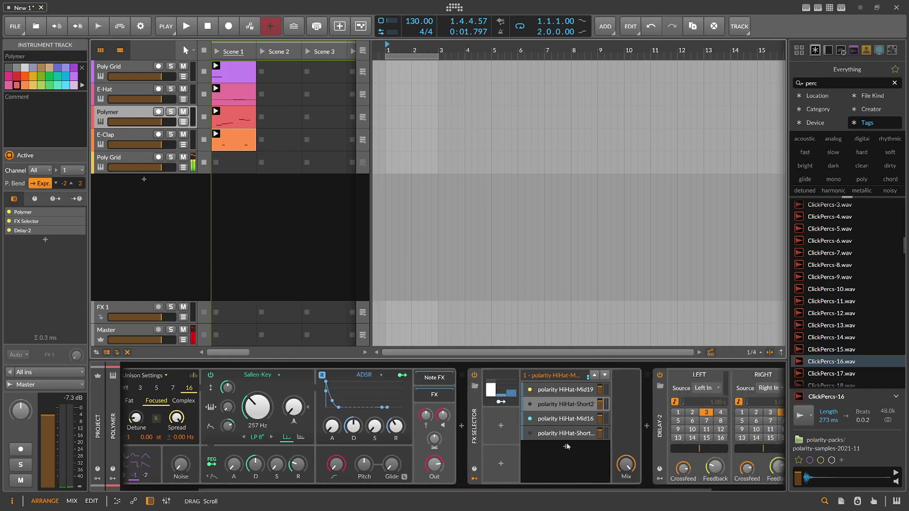
pyautogui.moveTo(475, 426); pyautogui.dragTo(138, 164)
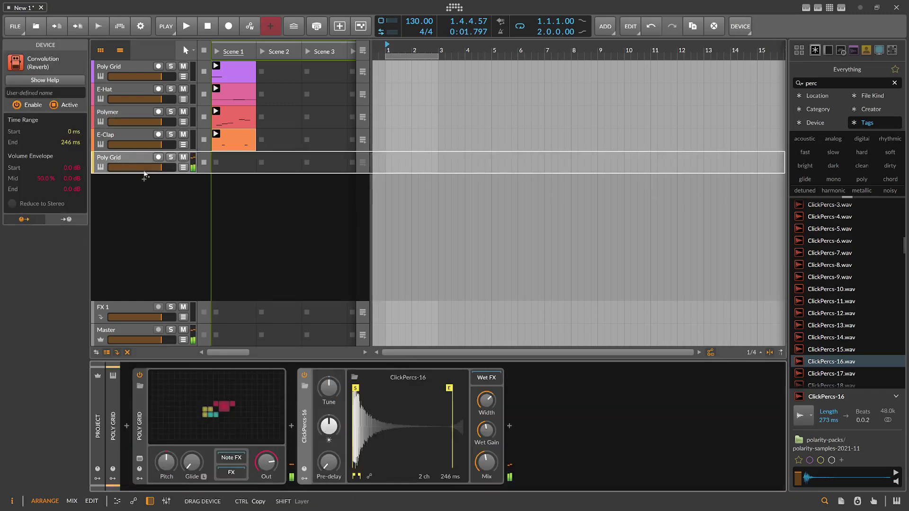
# - Fill the FX Selector's four layers with Convolutions using ClickPercs-16, ClickPercs-12, ClickPercs-14 and ClickPercs-15 as impulses
pyautogui.moveTo(490, 423); pyautogui.dragTo(470, 416)
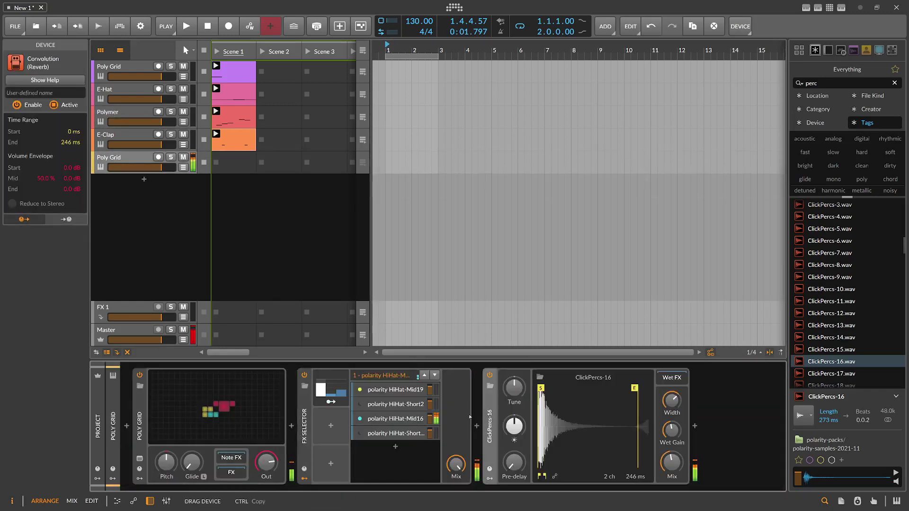
pyautogui.moveTo(387, 391); pyautogui.dragTo(407, 403)
pyautogui.moveTo(804, 313); pyautogui.dragTo(598, 427)
pyautogui.click(395, 419)
pyautogui.moveTo(889, 338); pyautogui.dragTo(568, 411)
pyautogui.click(458, 397)
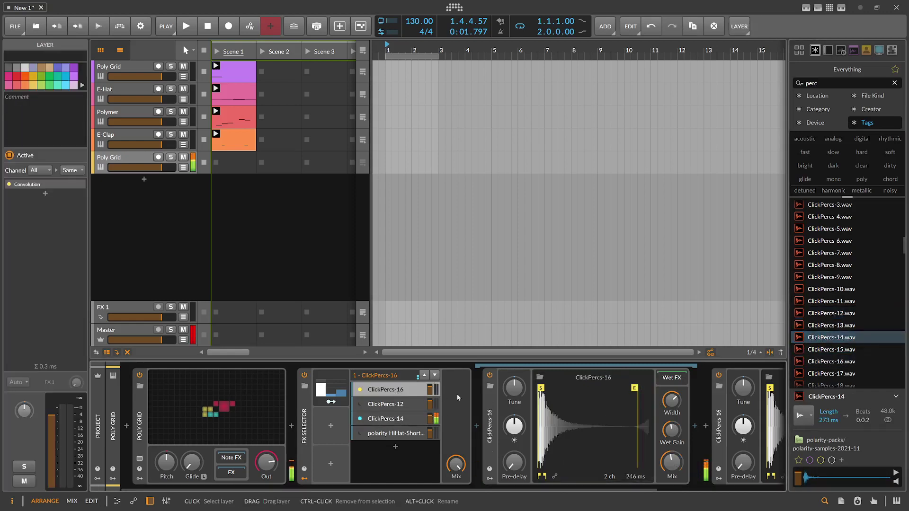
pyautogui.click(399, 427)
pyautogui.moveTo(811, 351); pyautogui.dragTo(543, 437)
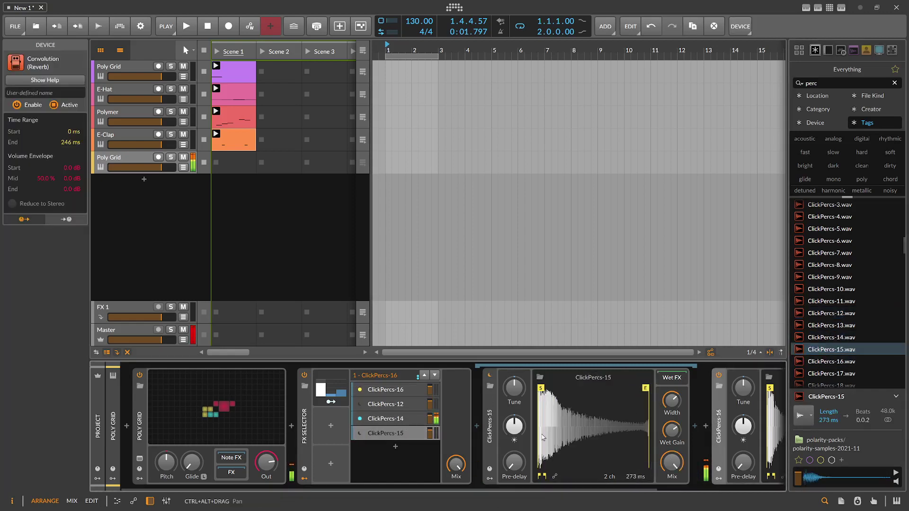
# - Play the scene, delete the separate ClickPercs-16 Convolution behind the FX Selector, and stop playback
pyautogui.press('space')
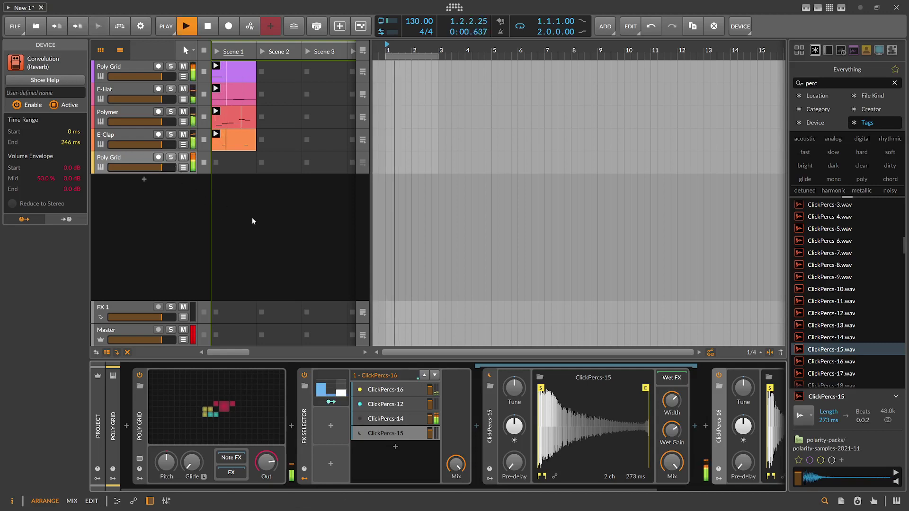
pyautogui.click(718, 428)
pyautogui.press('Delete')
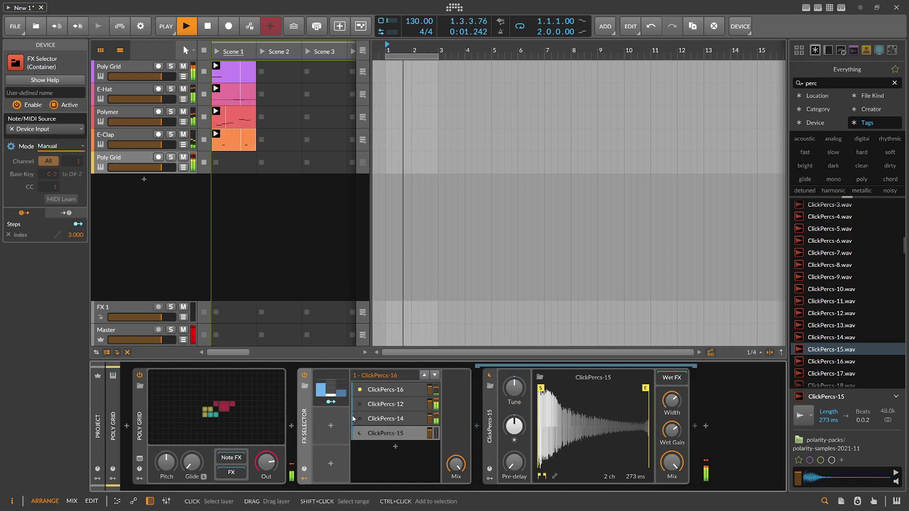
pyautogui.press('space')
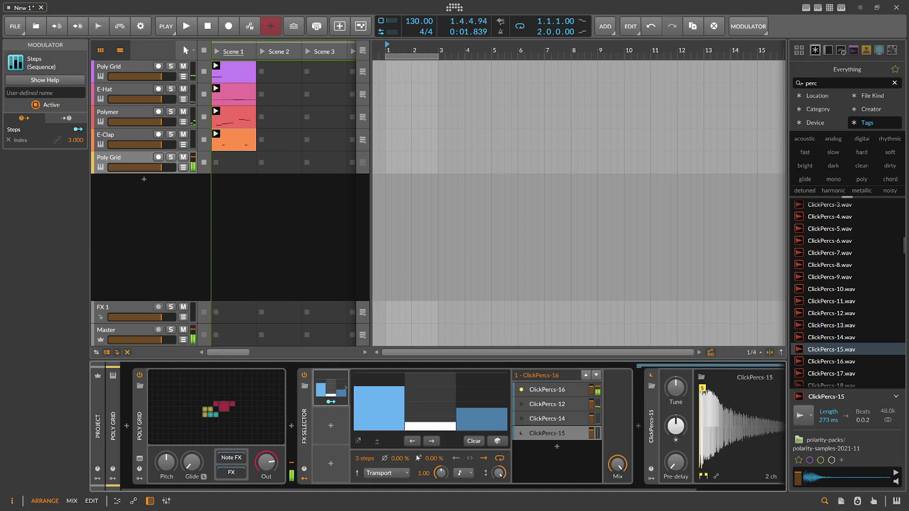
# - Set the timebase of the FX Selector's Steps modulator to 8th note and play the scene briefly
pyautogui.click(463, 472)
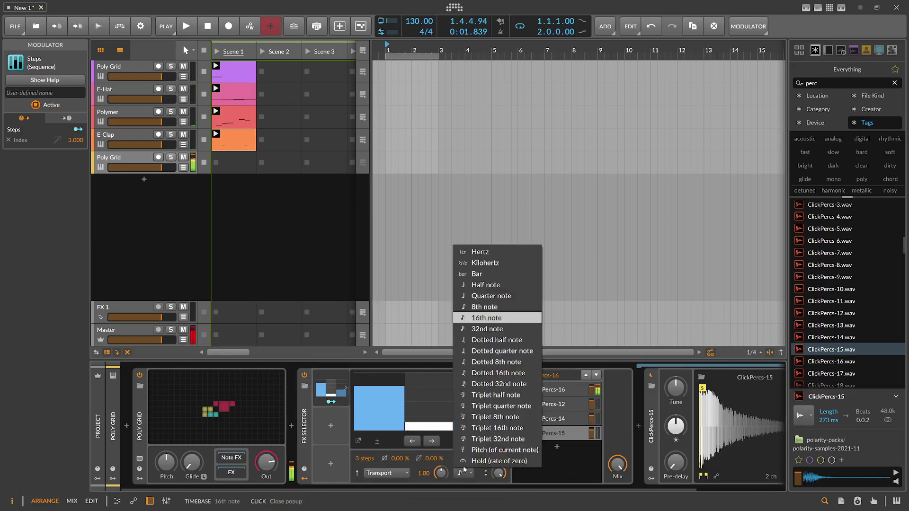
pyautogui.click(487, 305)
pyautogui.press('space')
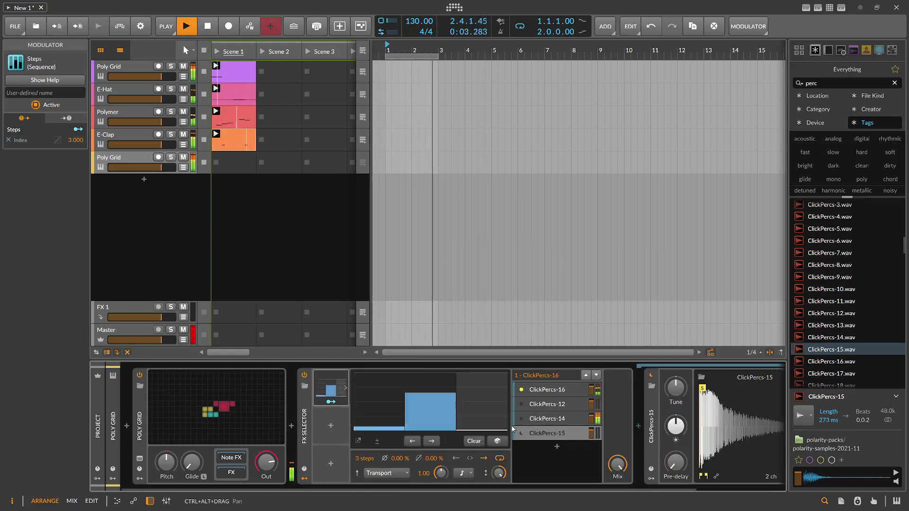
pyautogui.press('space')
# - Adjust the Steps modulation on the FX Selector's layer index, using an amount of 3.000
pyautogui.click(305, 417)
pyautogui.rightClick(306, 416)
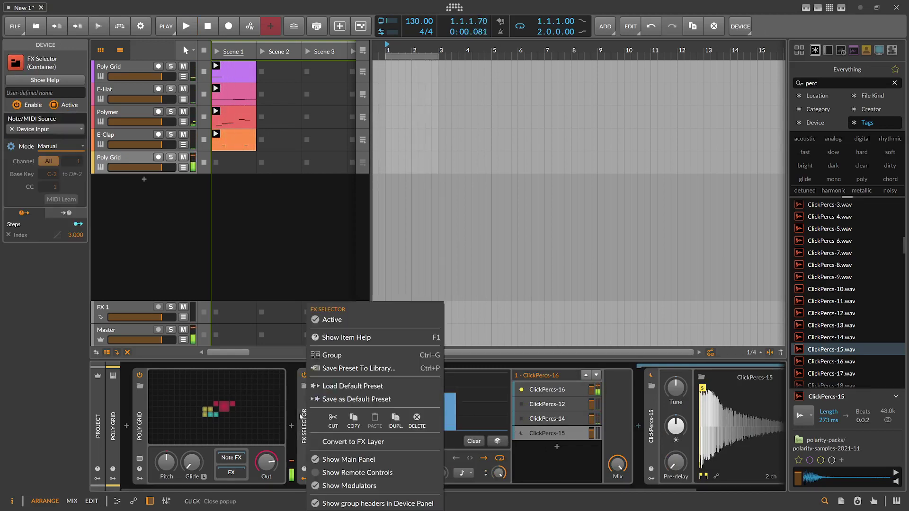
pyautogui.click(300, 416)
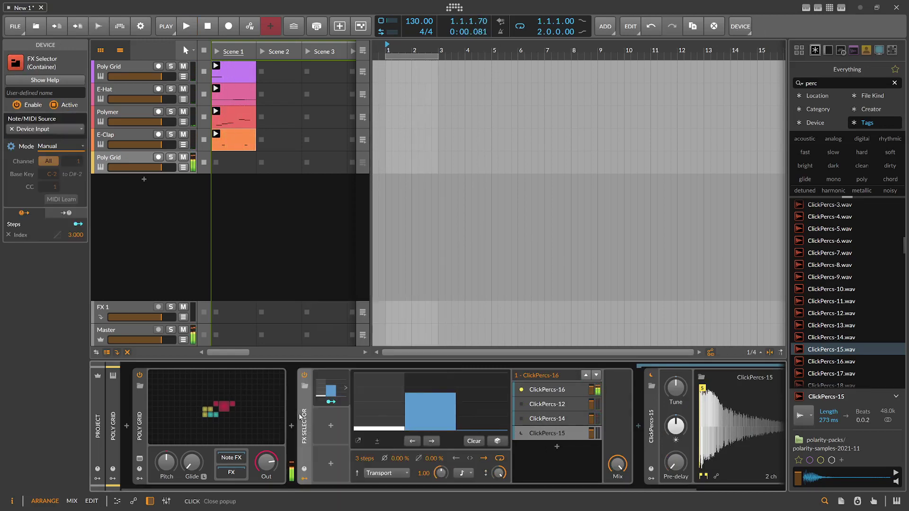
pyautogui.click(331, 402)
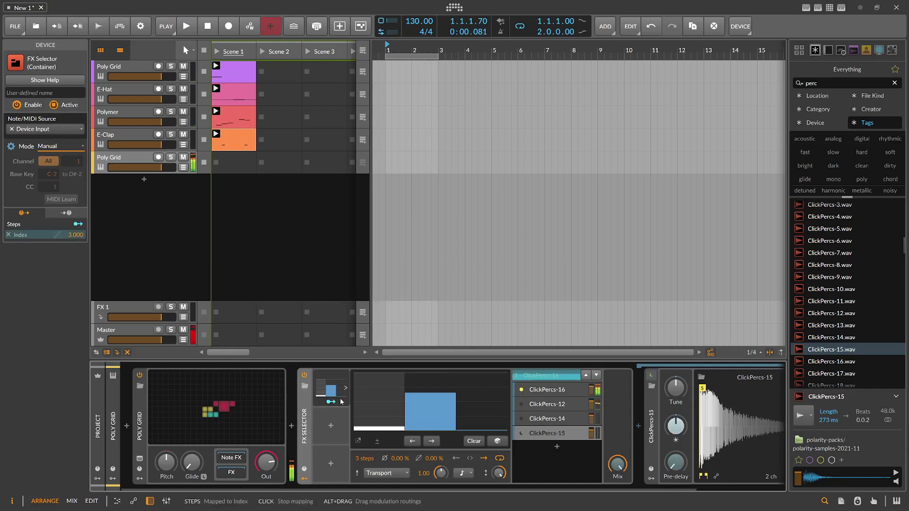
pyautogui.moveTo(545, 375); pyautogui.dragTo(544, 381)
# - During playback, extend the Steps modulator to 6 steps and randomize its pattern
pyautogui.press('space')
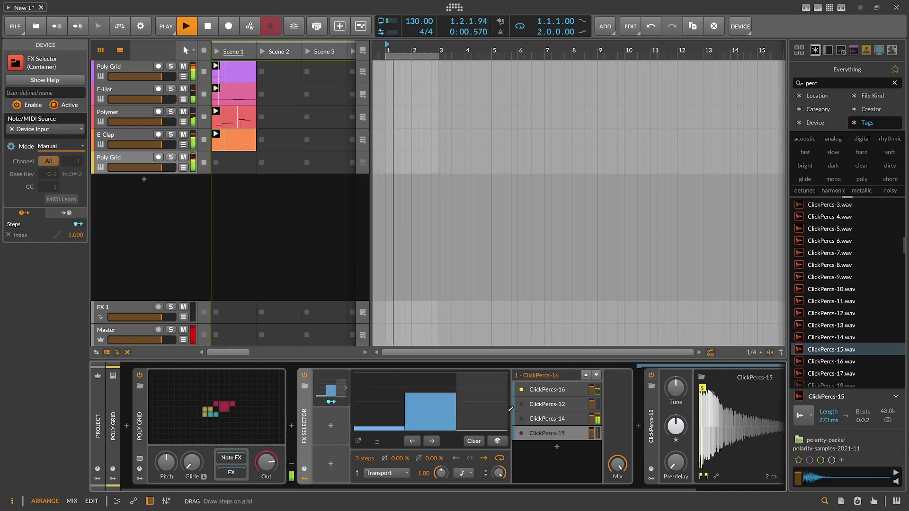
pyautogui.moveTo(372, 459); pyautogui.dragTo(372, 445)
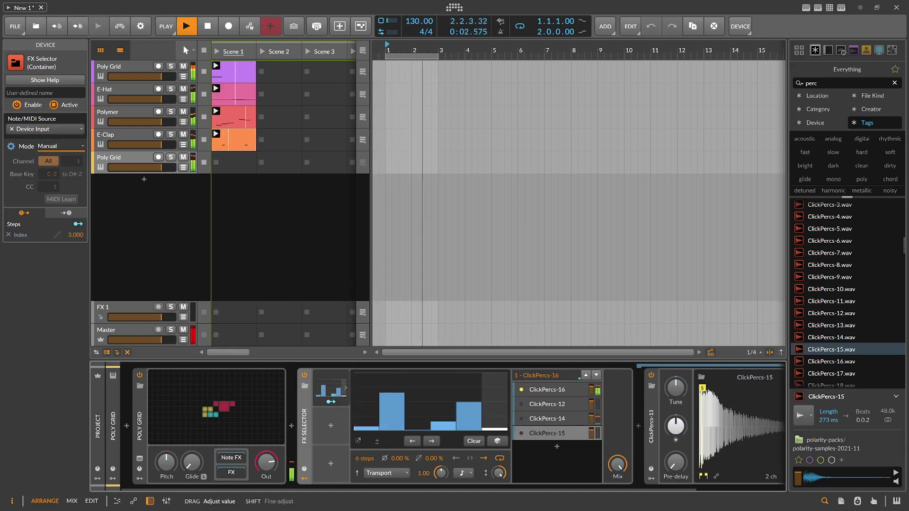
pyautogui.click(498, 441)
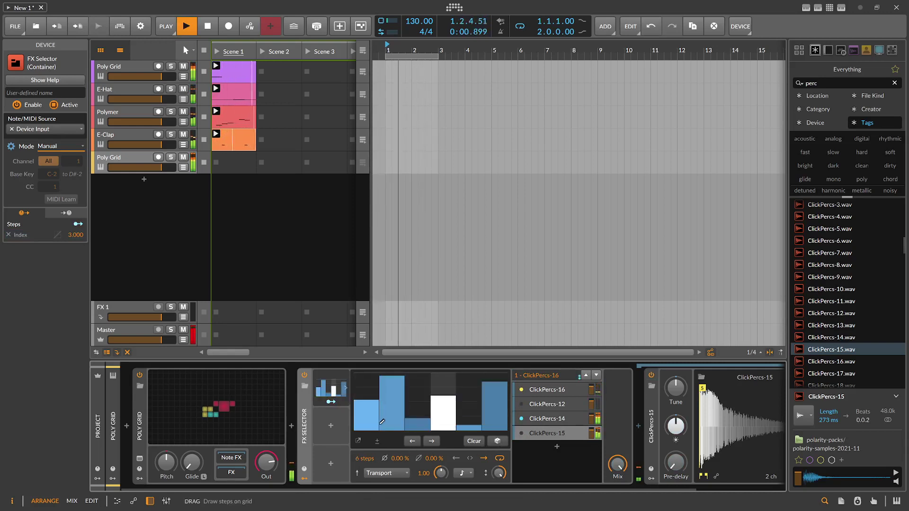
# - Compare the selector layers during playback, lower the ClickPercs-15 Convolution's wet gain to -18.2 dB, and stop playback
pyautogui.click(551, 392)
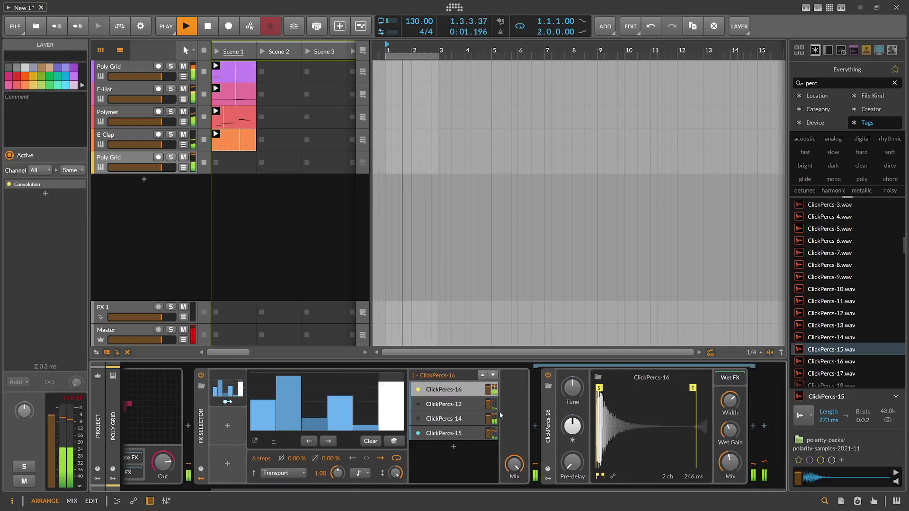
pyautogui.click(458, 404)
pyautogui.moveTo(732, 431); pyautogui.dragTo(732, 429)
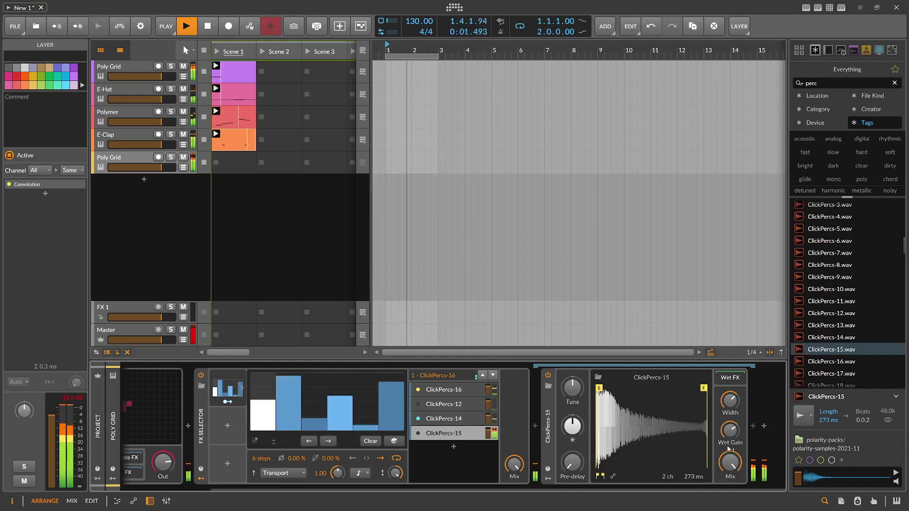
pyautogui.moveTo(730, 430)
pyautogui.moveTo(730, 430); pyautogui.dragTo(732, 431)
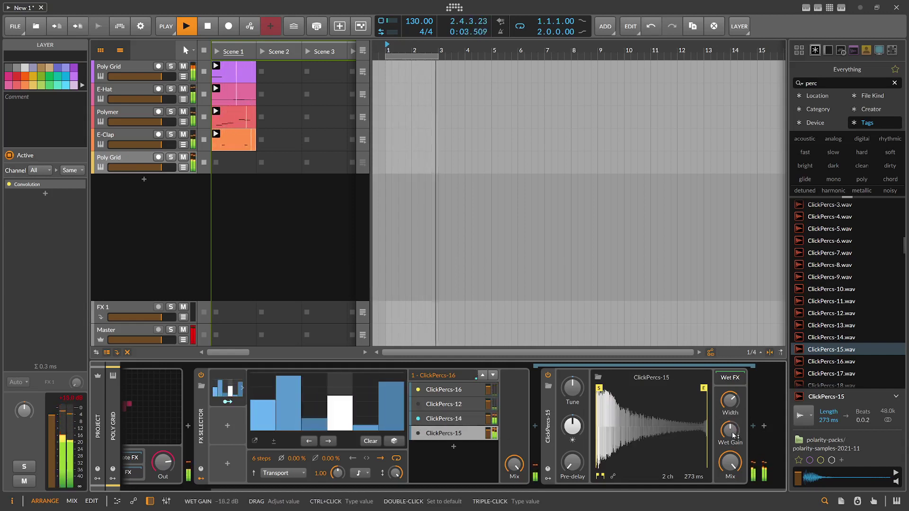
pyautogui.moveTo(516, 488); pyautogui.dragTo(380, 464)
pyautogui.press('space')
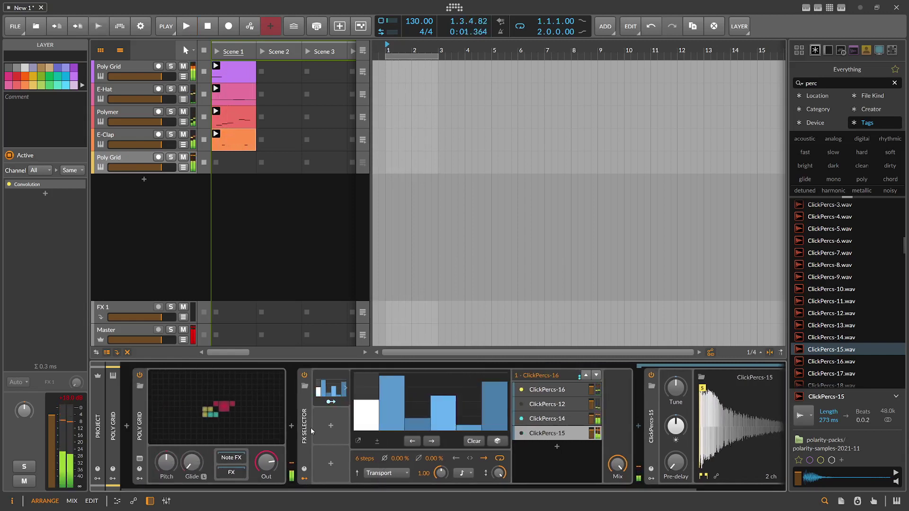
# - Delete the FX Selector from the lower Poly Grid track, solo that track and select bars 1 to 3 in its arranger lane
pyautogui.click(309, 424)
pyautogui.press('Delete')
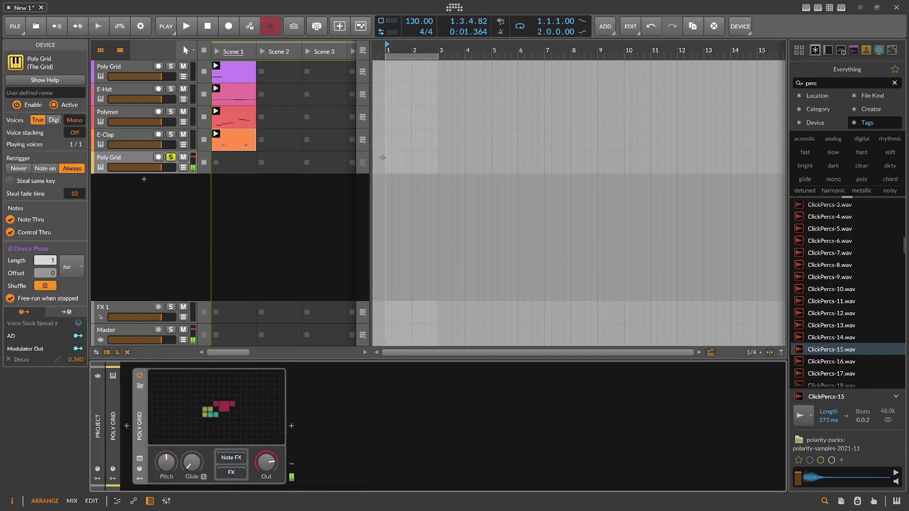
pyautogui.moveTo(386, 163); pyautogui.dragTo(452, 168)
pyautogui.rightClick(430, 168)
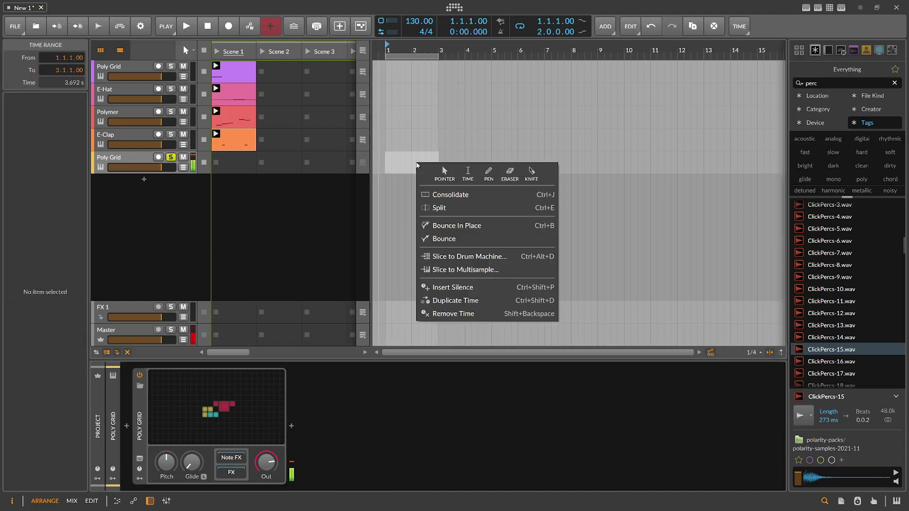
pyautogui.click(302, 433)
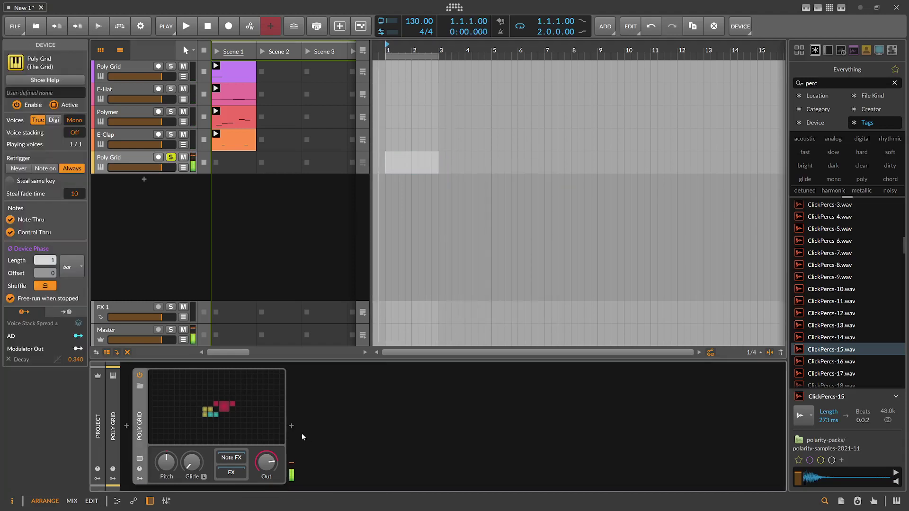
# - Insert a Freq Split into Poly Grid's nested FX chain
pyautogui.click(293, 428)
pyautogui.write('freq')
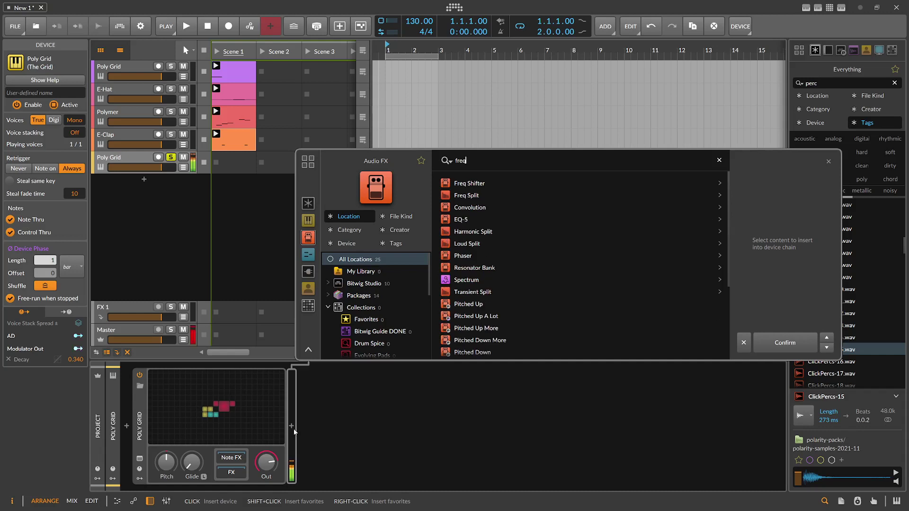
pyautogui.press('Down')
pyautogui.press('Down')
pyautogui.press('Return')
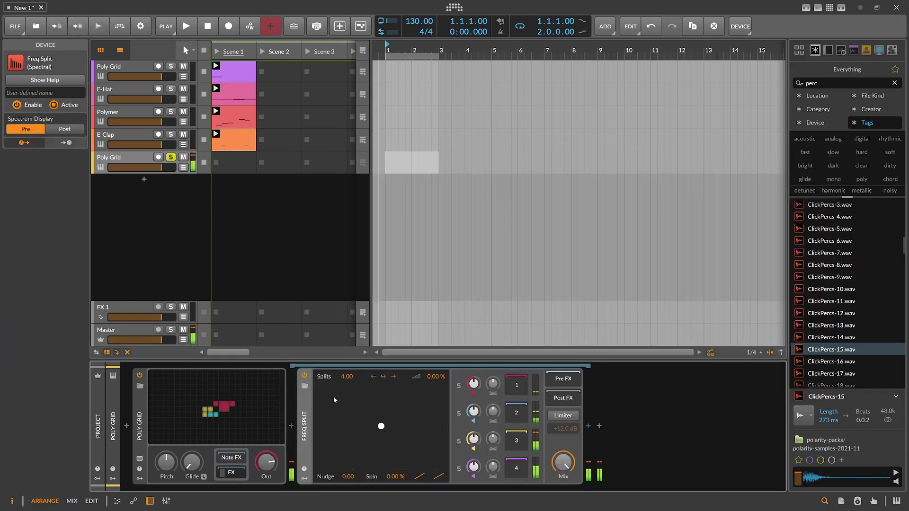
# - Open the Poly Grid patch, duplicate the Dice with its Modulator Out, and map the copy to Freq Split's Splits
pyautogui.click(219, 441)
pyautogui.moveTo(382, 258); pyautogui.dragTo(388, 298)
pyautogui.click(417, 308)
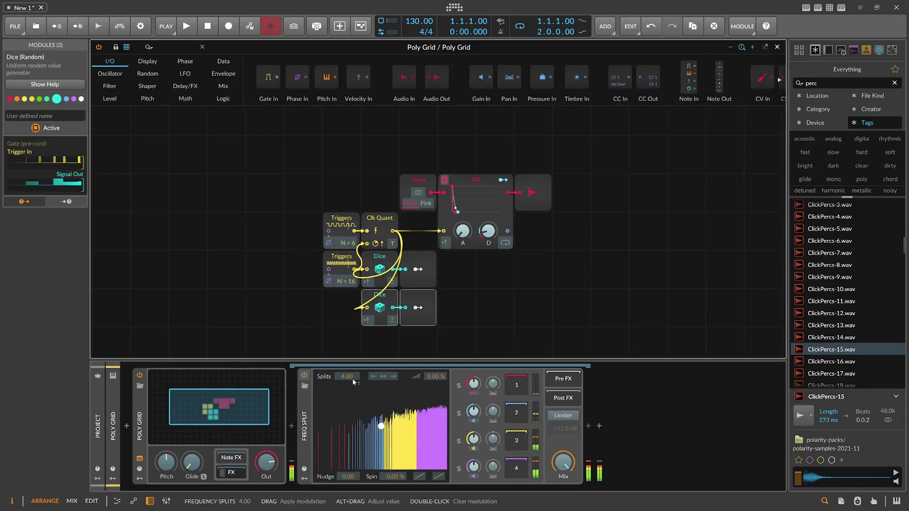
pyautogui.moveTo(352, 378)
pyautogui.mouseDown()
pyautogui.moveTo(351, 353)
pyautogui.moveTo(355, 381)
pyautogui.mouseUp()
# - Duplicate the Dice and Modulator Out pair twice, mapping the copies to the gains of Freq Split bands 1 and 2
pyautogui.hotkey('ctrl', 'd')
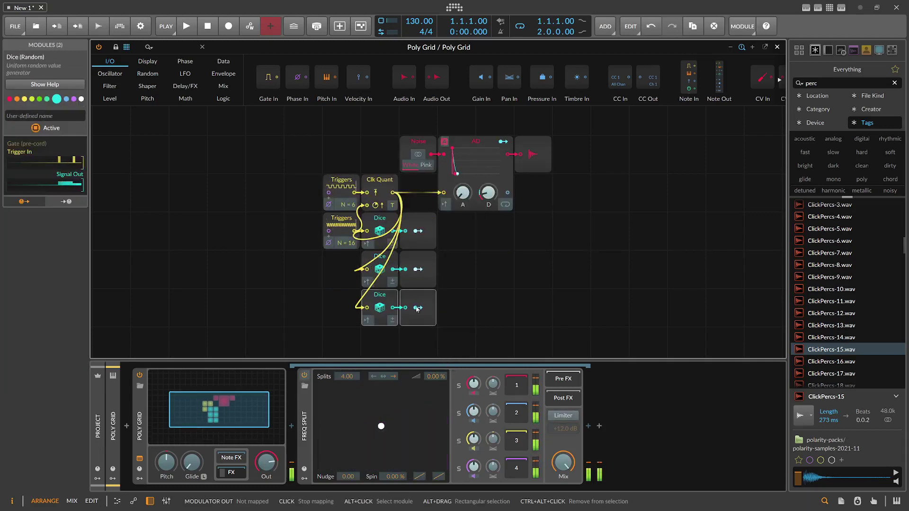
pyautogui.moveTo(417, 307); pyautogui.dragTo(474, 384)
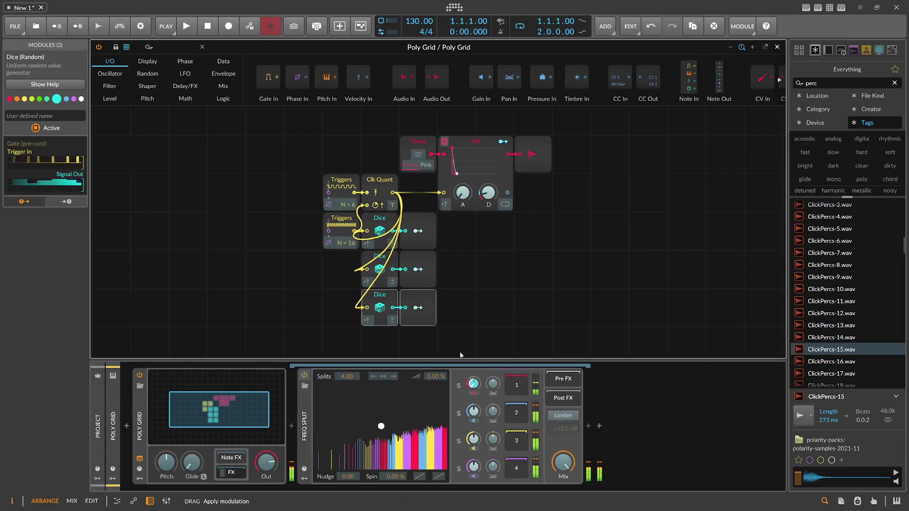
pyautogui.hotkey('ctrl', 'd')
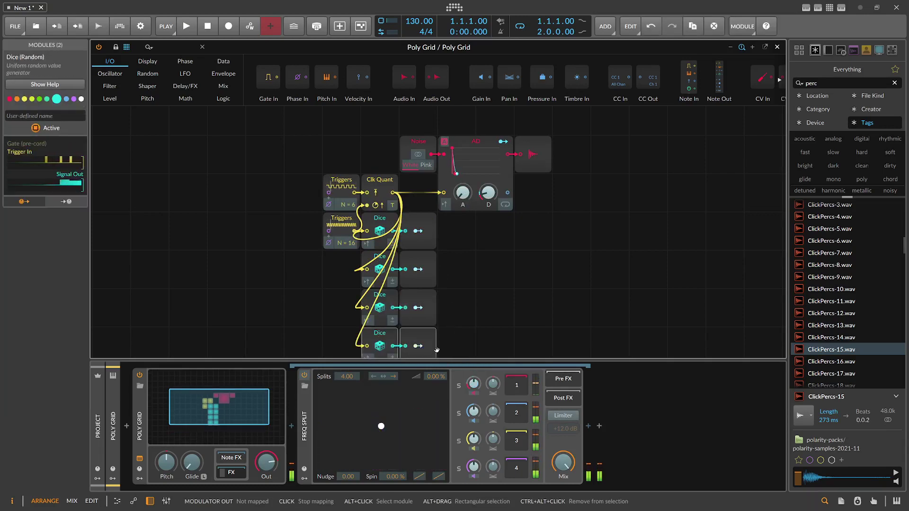
pyautogui.moveTo(418, 308); pyautogui.dragTo(473, 411)
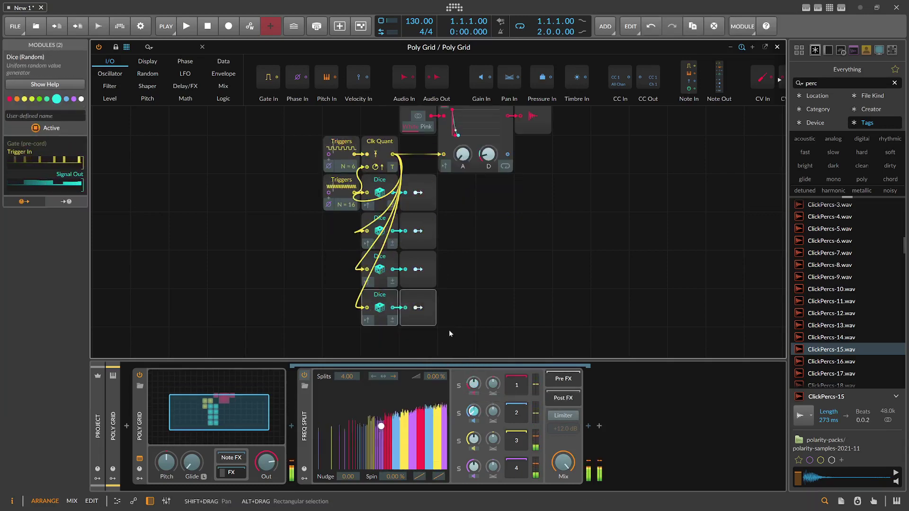
# - Duplicate the Dice and Modulator Out pair twice more, mapping the copies to the gains of bands 3 and 4
pyautogui.hotkey('ctrl', 'd')
pyautogui.moveTo(420, 309); pyautogui.dragTo(474, 439)
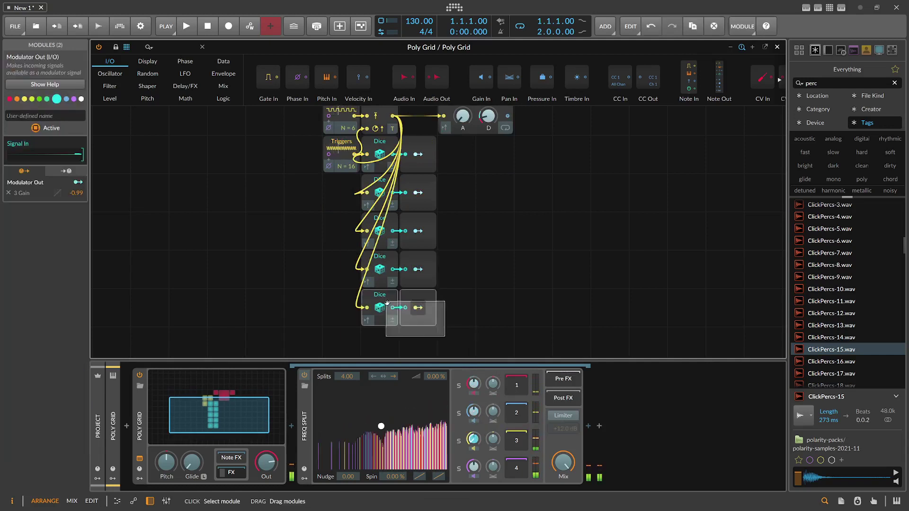
pyautogui.hotkey('ctrl', 'd')
pyautogui.moveTo(417, 346); pyautogui.dragTo(479, 462)
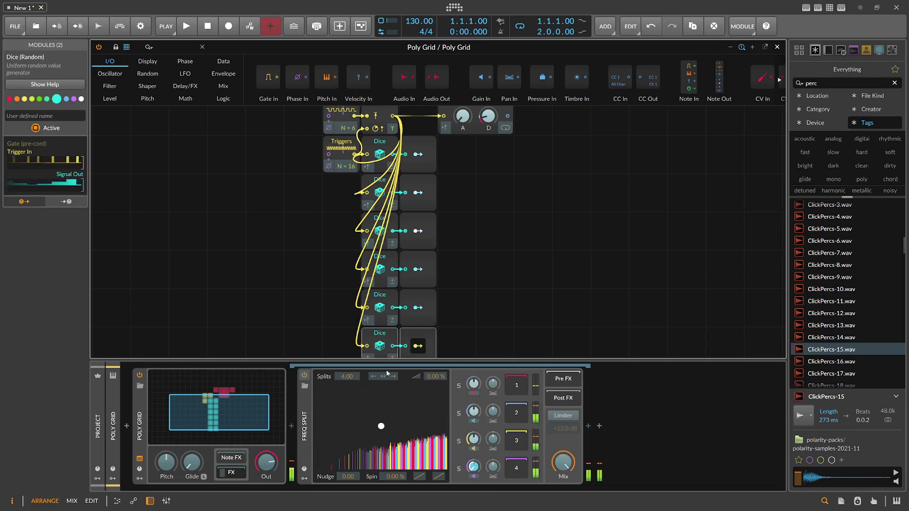
pyautogui.click(417, 347)
pyautogui.scroll(-1, 419, 345)
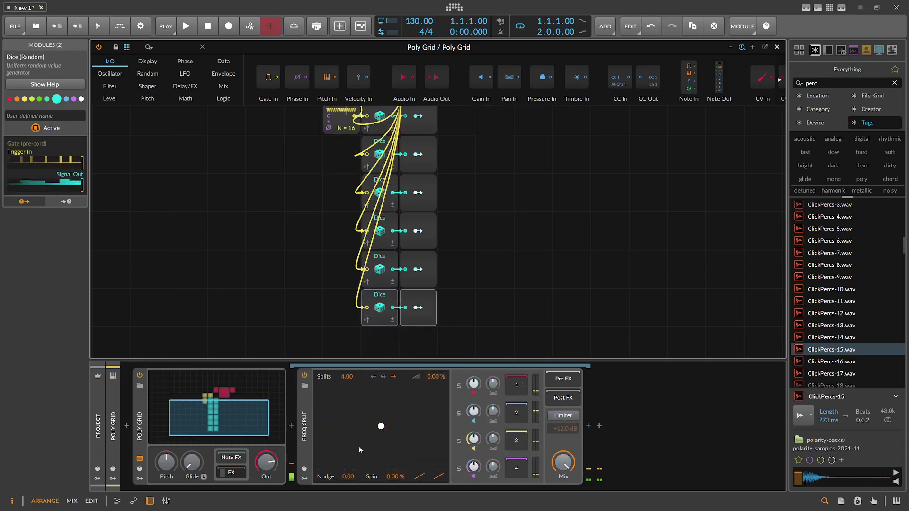
# - Insert a Peak Limiter after Freq Split and set its input gain to +4.5 dB
pyautogui.click(587, 425)
pyautogui.write('peak')
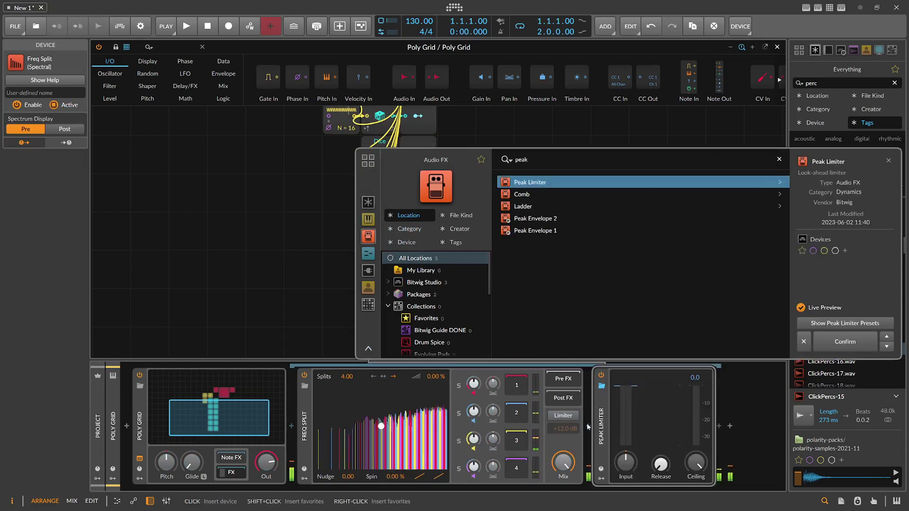
pyautogui.press('Return')
pyautogui.moveTo(625, 461)
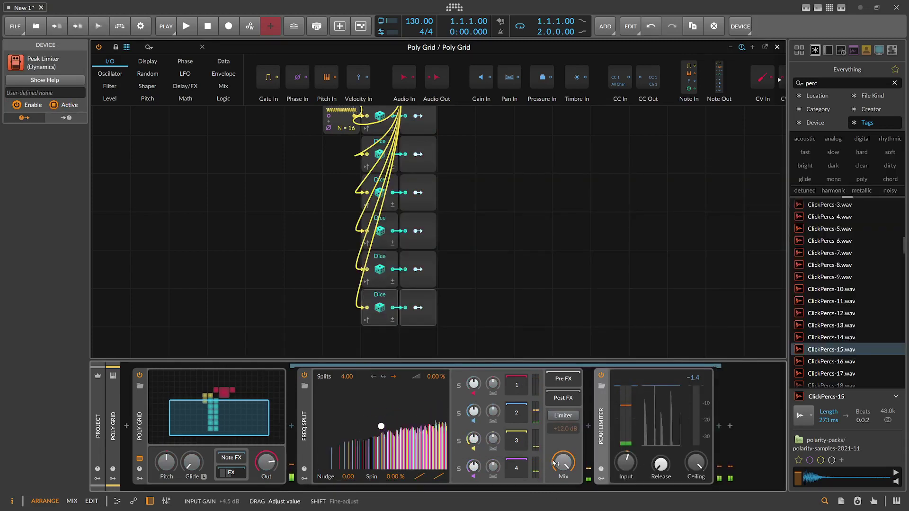
# - Close the grid patch and bounce the first two bars of the soloed Poly Grid track to audio, post-fader, 32-bit floating-point with dither
pyautogui.click(239, 468)
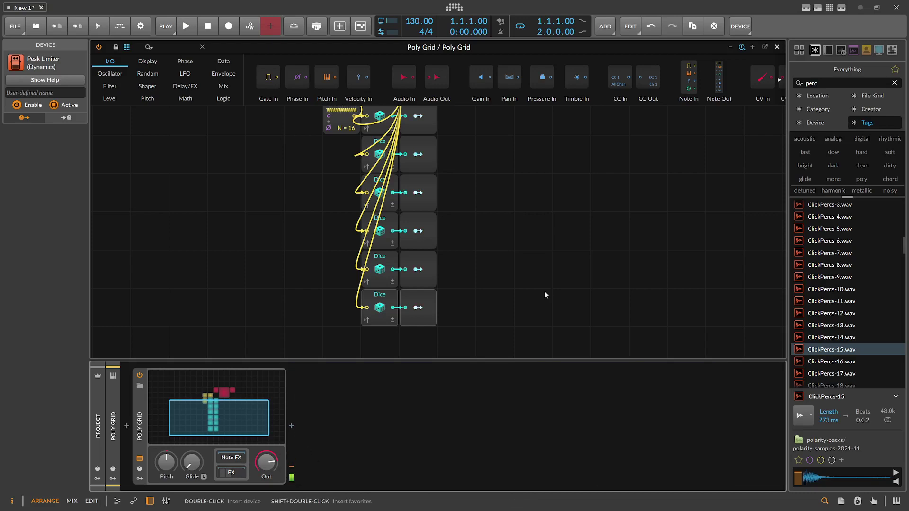
pyautogui.click(777, 47)
pyautogui.rightClick(387, 156)
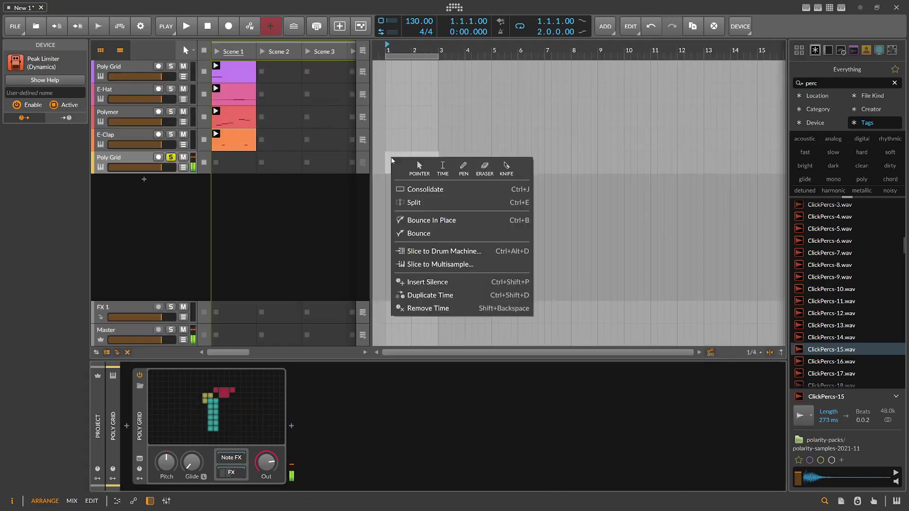
pyautogui.click(421, 237)
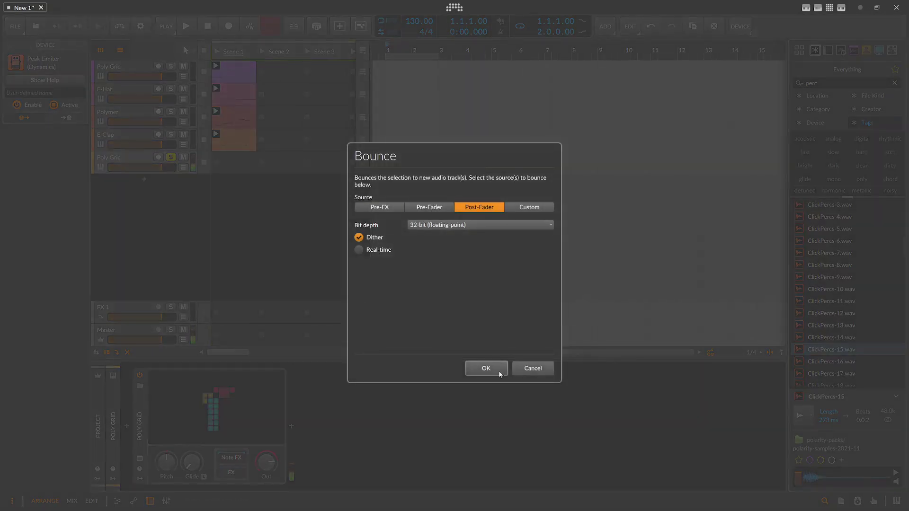
pyautogui.click(498, 371)
# - Unsolo and mute the source Poly Grid track
pyautogui.click(137, 157)
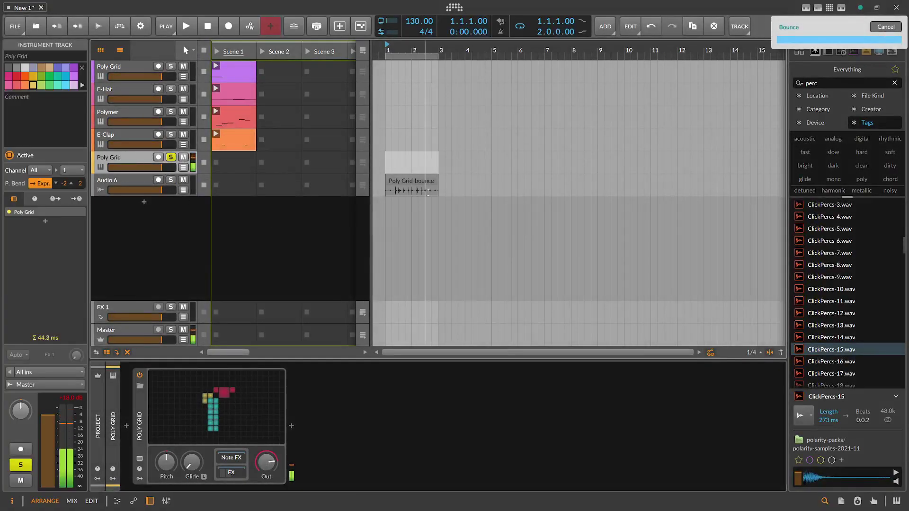
pyautogui.click(147, 161)
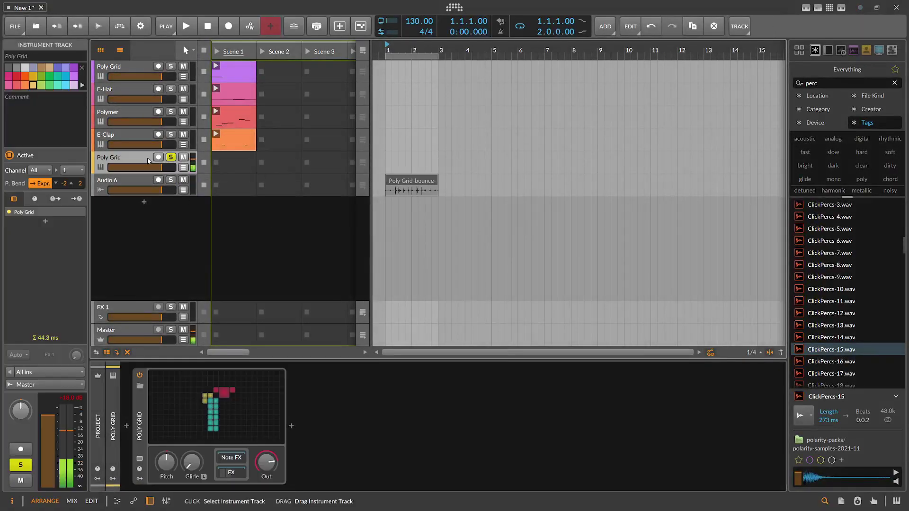
pyautogui.click(170, 157)
pyautogui.click(183, 157)
# - Enlarge the bounced audio track and examine the waveform of its two-bar clip
pyautogui.click(401, 187)
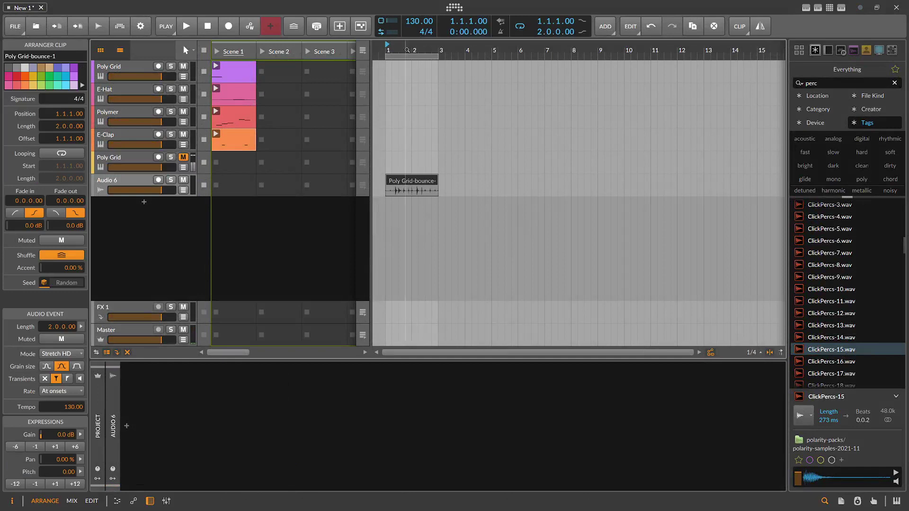
pyautogui.moveTo(407, 50); pyautogui.dragTo(416, 162)
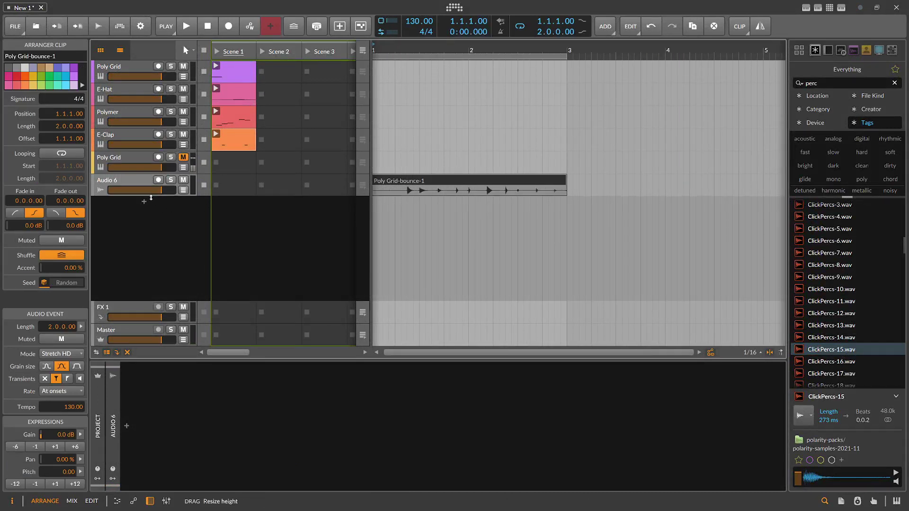
pyautogui.moveTo(146, 197); pyautogui.dragTo(146, 239)
pyautogui.moveTo(412, 53); pyautogui.dragTo(408, 50)
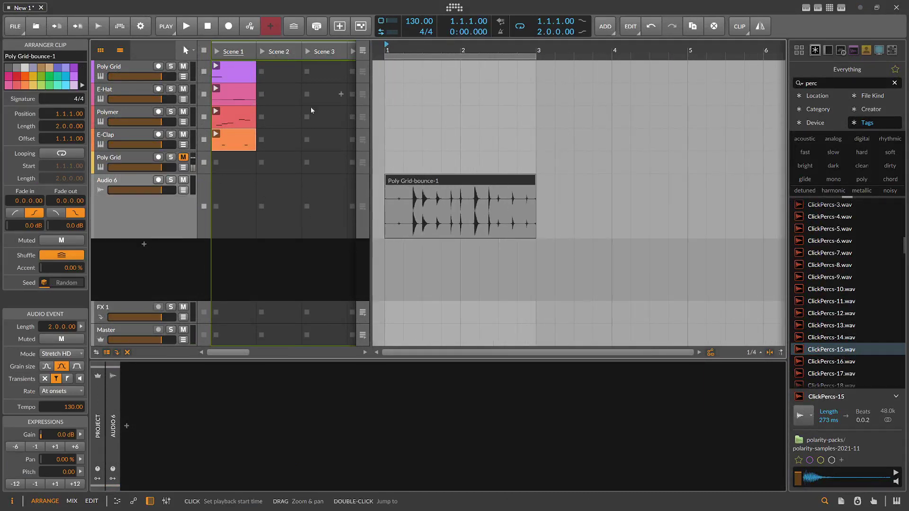
# - Load the project file Poly Grid-bounce-1.wav as the impulse of the E-Clap track's Convolution and adjust its mix
pyautogui.click(125, 134)
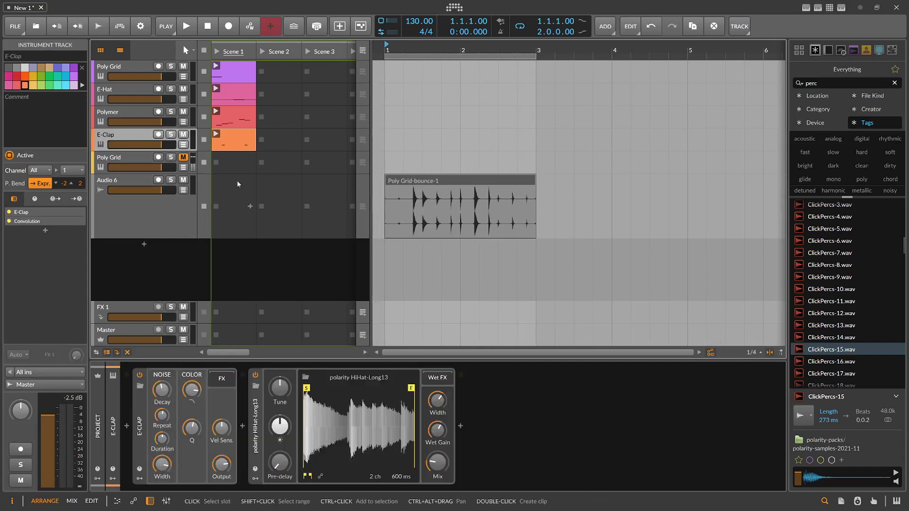
pyautogui.click(841, 501)
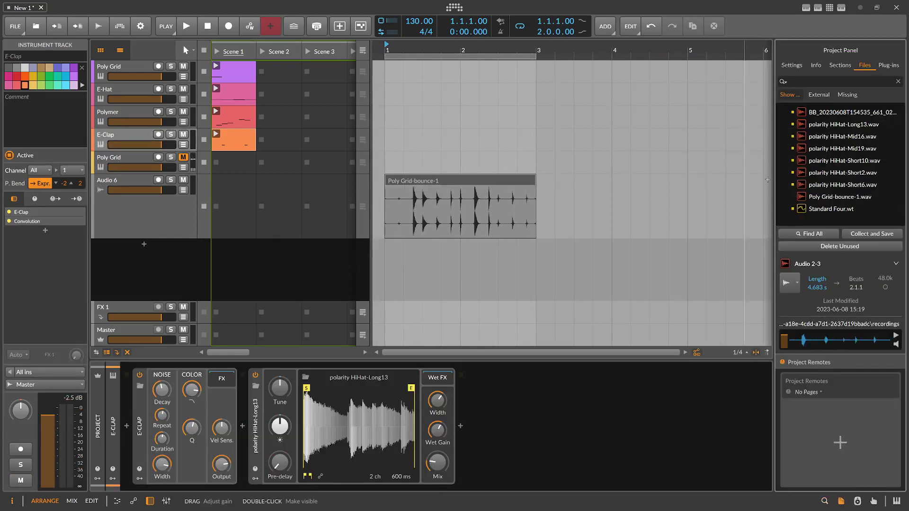
pyautogui.moveTo(833, 199); pyautogui.dragTo(345, 404)
pyautogui.click(145, 164)
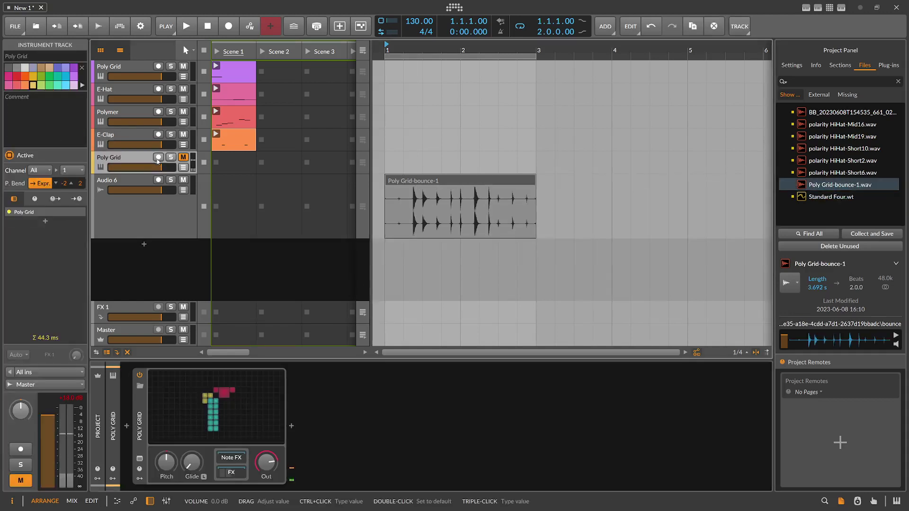
pyautogui.click(136, 135)
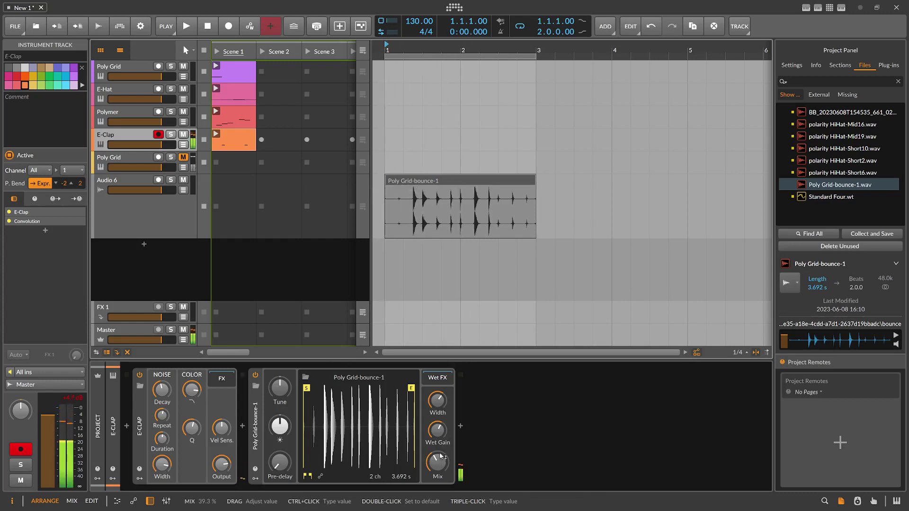
pyautogui.moveTo(441, 466); pyautogui.dragTo(441, 468)
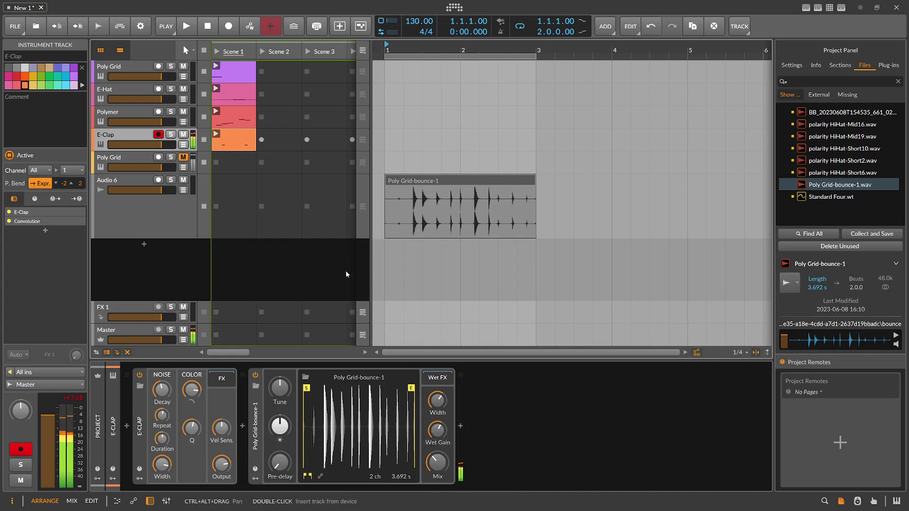
# - Trim the E-Clap impulse's end to 1.238 s during playback, then try a different Tune setting and reset it
pyautogui.moveTo(411, 389); pyautogui.dragTo(351, 391)
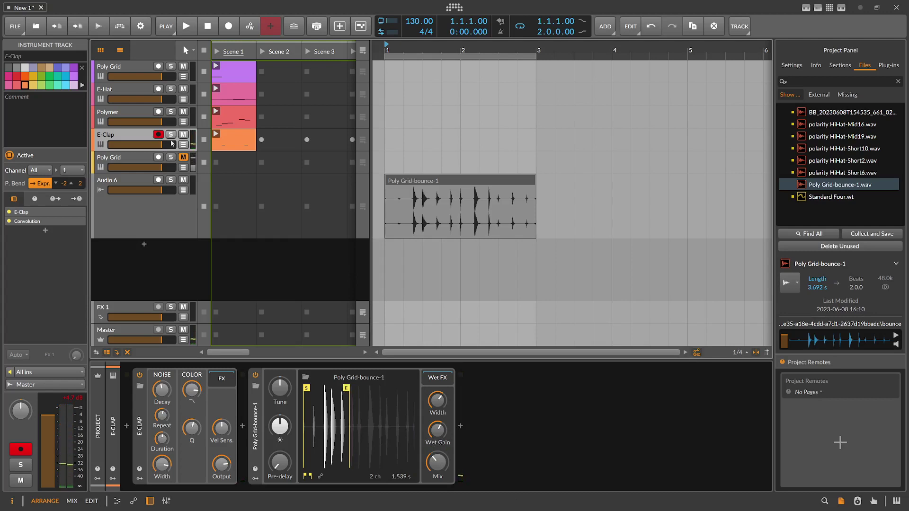
pyautogui.click(186, 30)
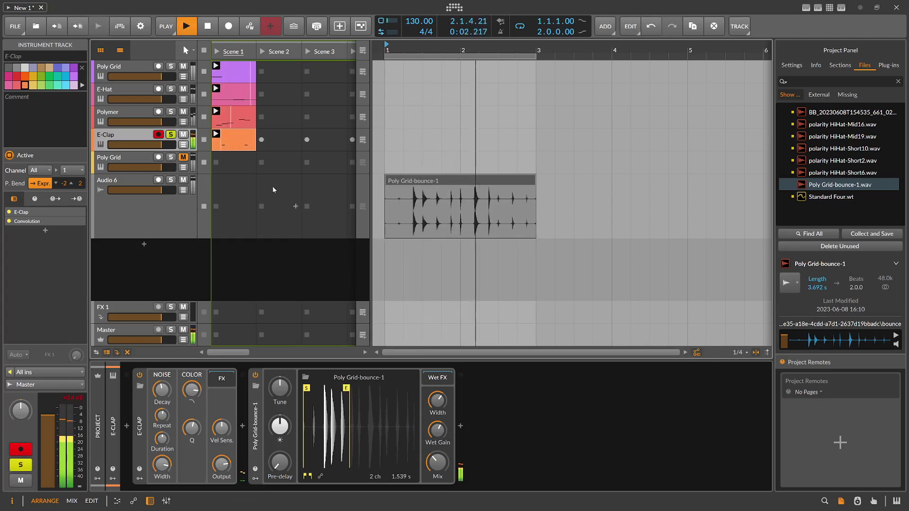
pyautogui.moveTo(346, 388); pyautogui.dragTo(337, 397)
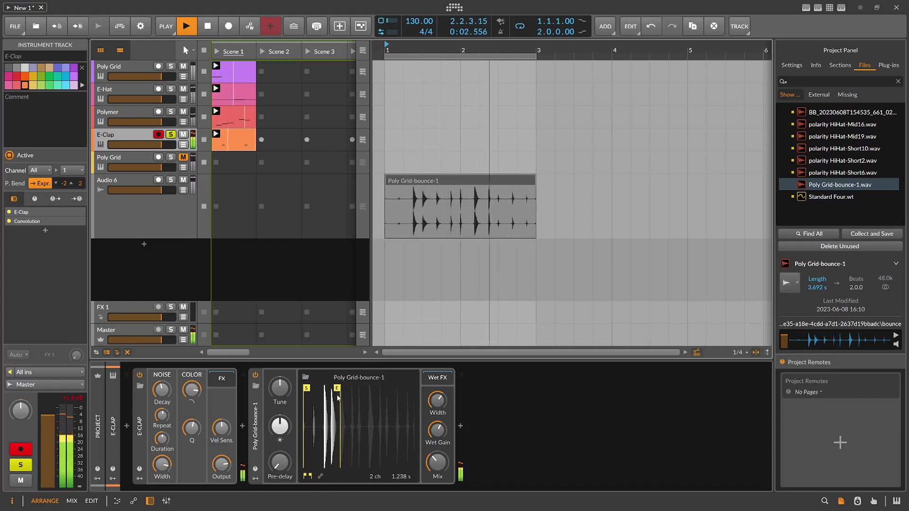
pyautogui.click(171, 135)
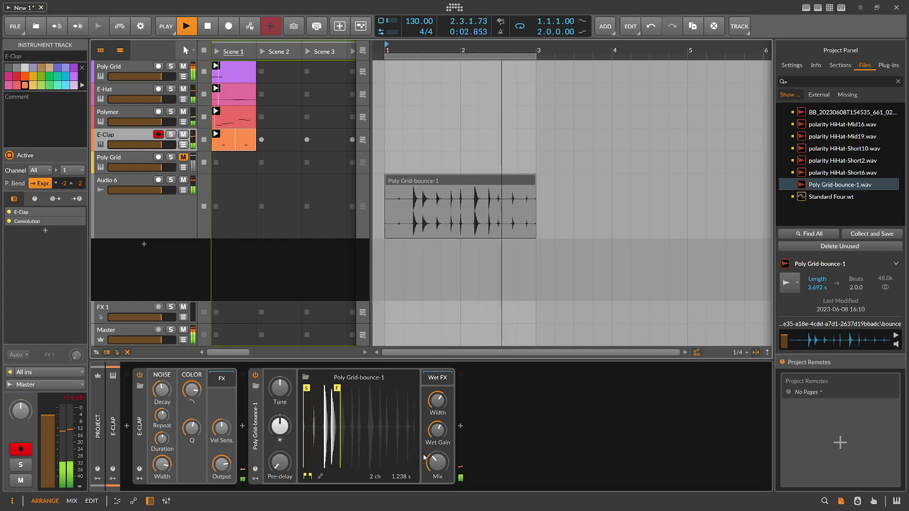
pyautogui.moveTo(286, 393); pyautogui.dragTo(285, 455)
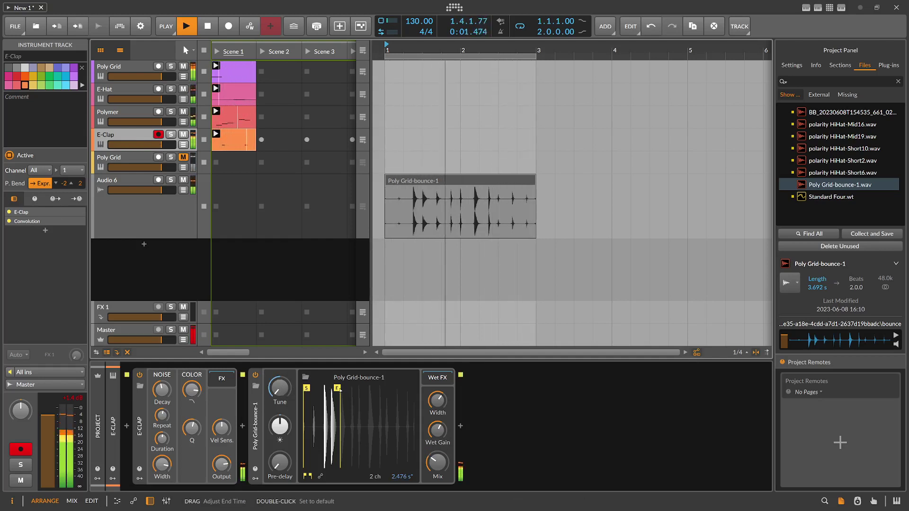
pyautogui.doubleClick(287, 394)
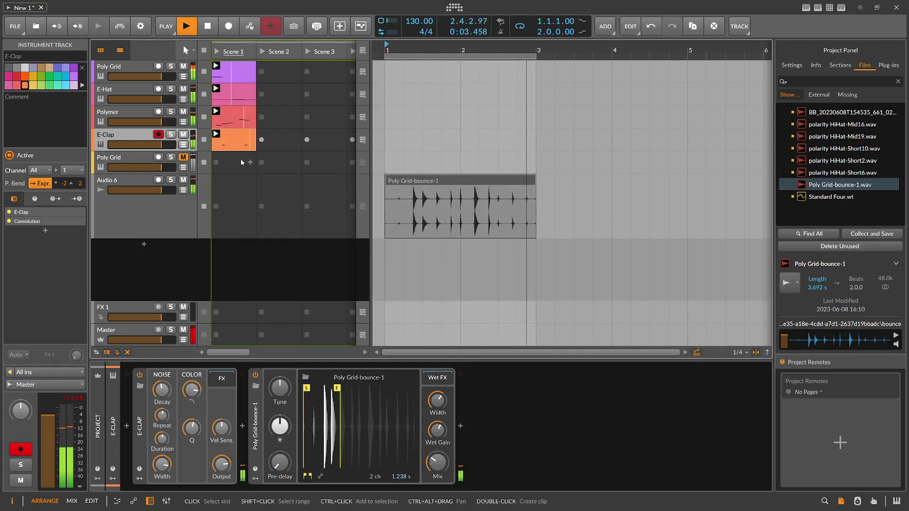
# - Delete the C4 note at beat 1.4 in the E-Clap track's Scene 1 clip and return to the arrangement
pyautogui.click(237, 145)
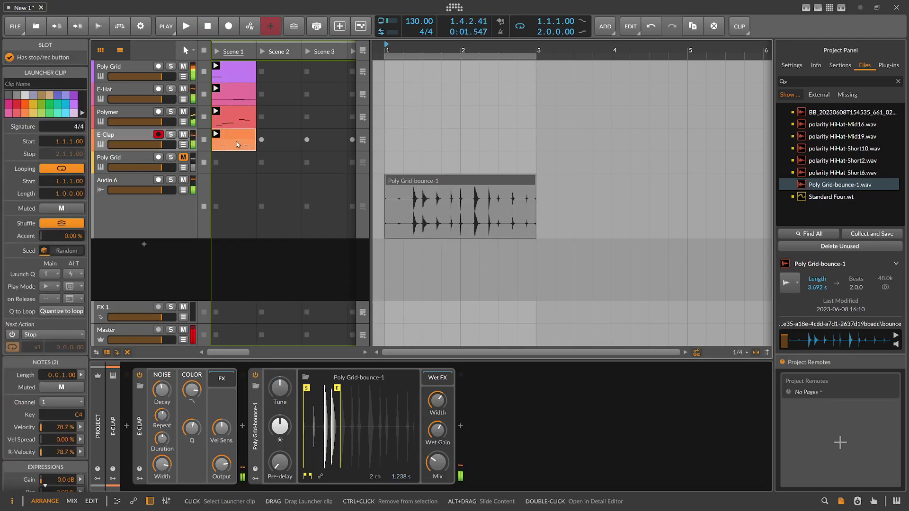
pyautogui.doubleClick(237, 142)
pyautogui.moveTo(614, 176); pyautogui.dragTo(681, 290)
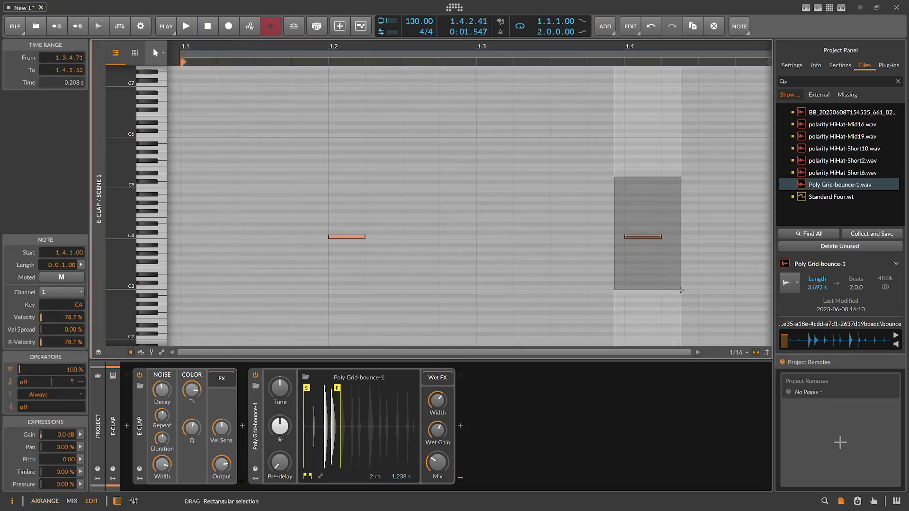
pyautogui.press('Delete')
pyautogui.hotkey('alt', '1')
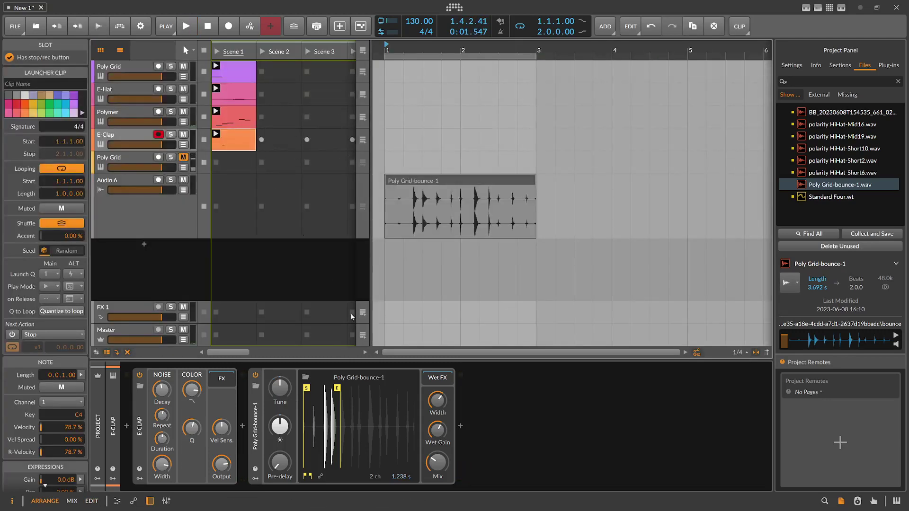
# - Extend the E-Clap Convolution's impulse end to 2.555 s and set its mix to 32.7% while the track plays
pyautogui.moveTo(341, 390); pyautogui.dragTo(383, 388)
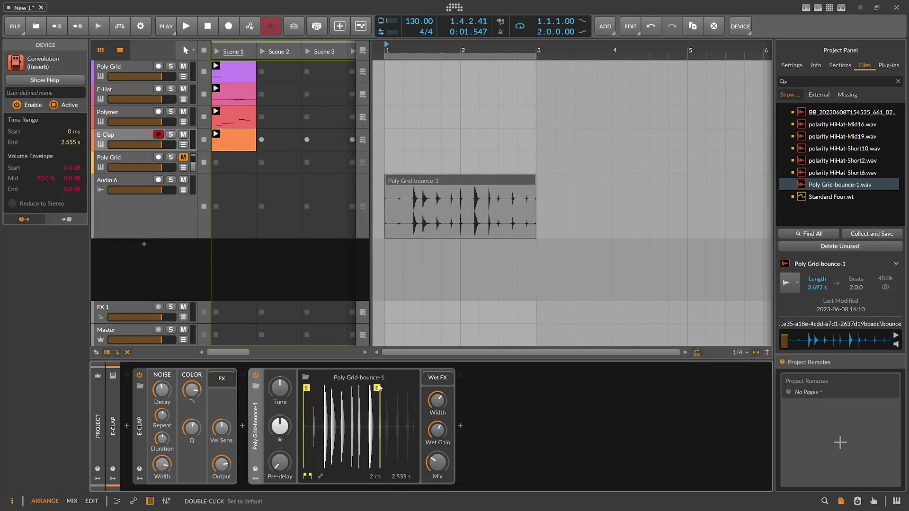
pyautogui.press('space')
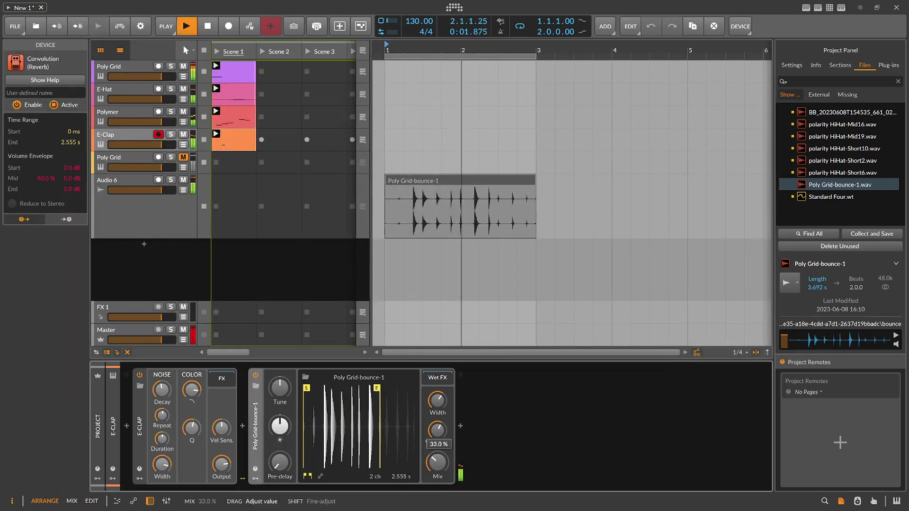
pyautogui.moveTo(437, 462); pyautogui.dragTo(437, 460)
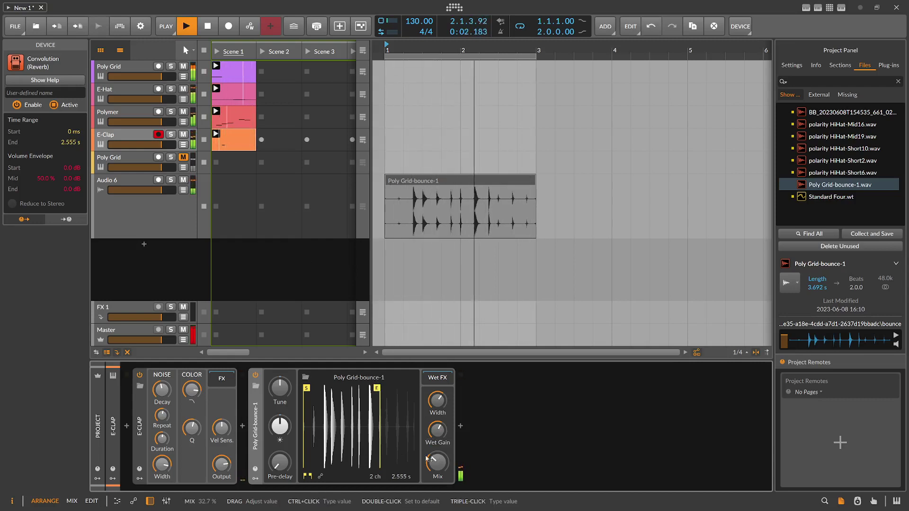
pyautogui.press('space')
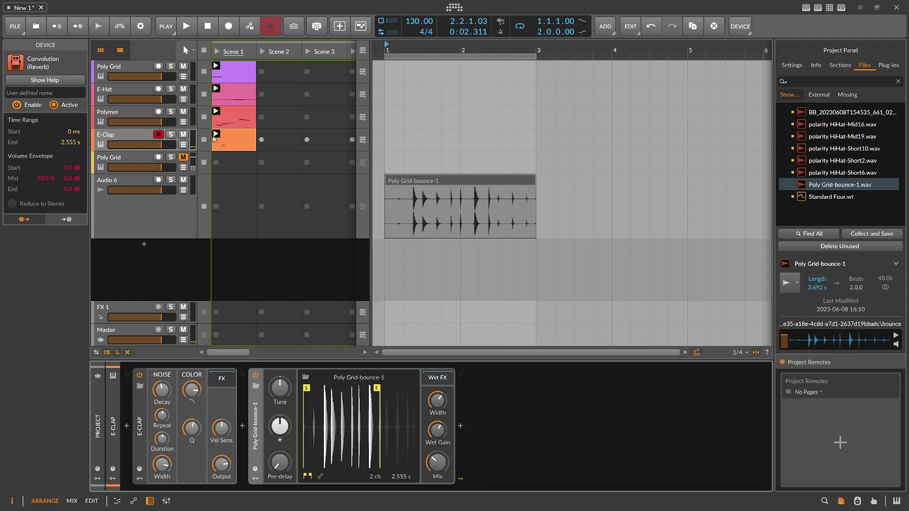
# - Replace the impulse in the E-Clap track's Convolution with polarity HiHat-Mid19.wav from the project files
pyautogui.click(128, 135)
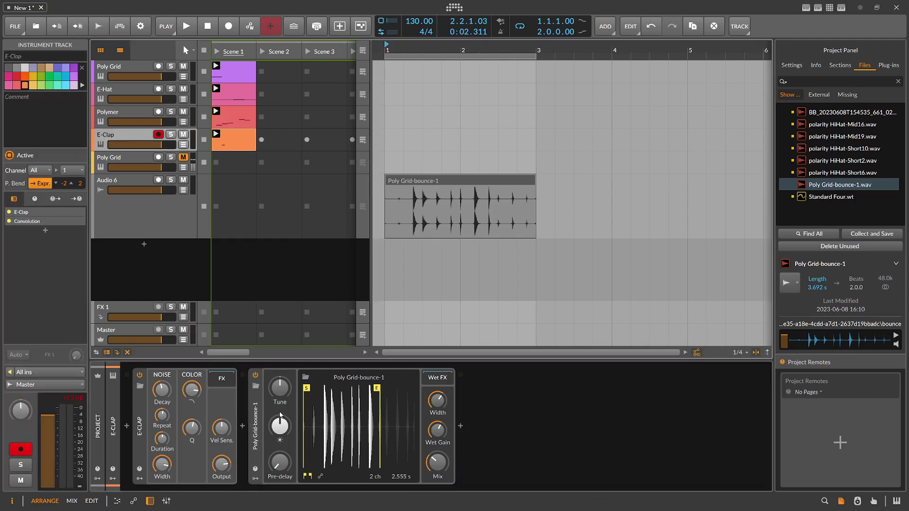
pyautogui.click(365, 377)
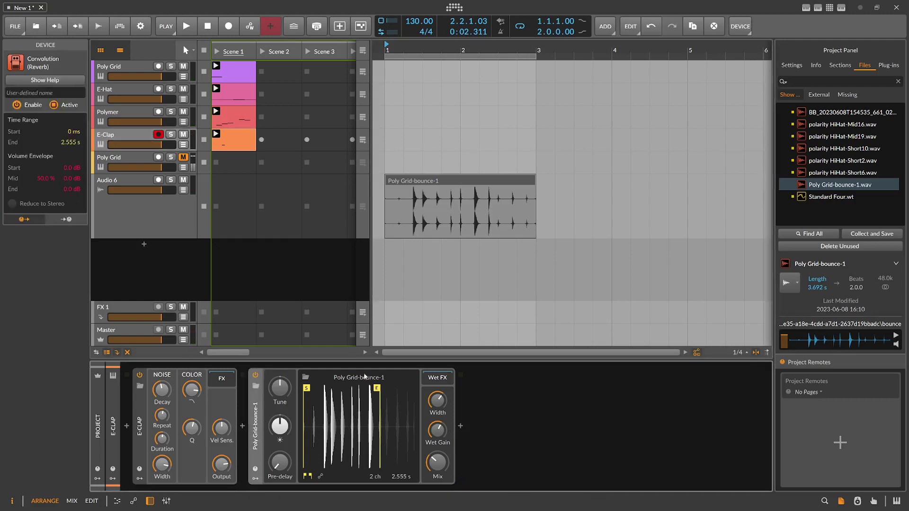
pyautogui.click(842, 137)
pyautogui.moveTo(381, 418); pyautogui.dragTo(322, 427)
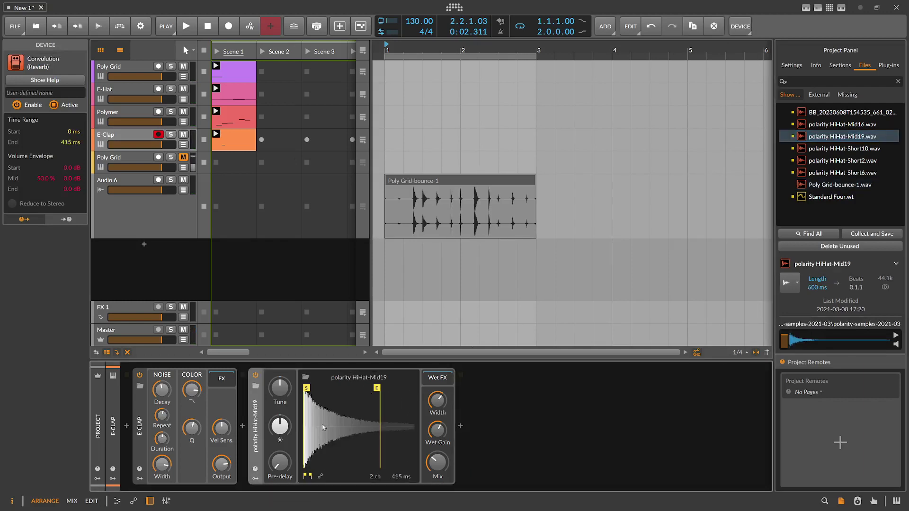
# - Insert a Convolution device between FX Selector and Delay-2 on the Polymer track
pyautogui.click(111, 112)
pyautogui.scroll(-3, 580, 481)
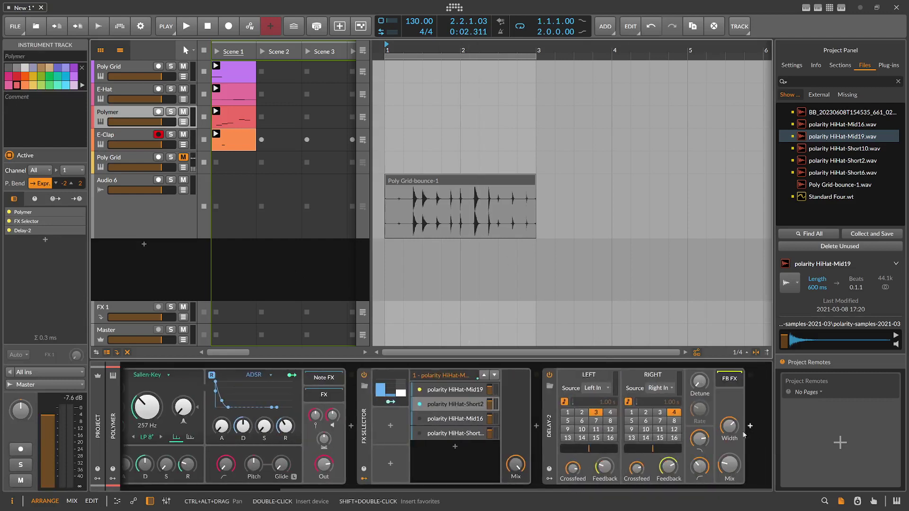
pyautogui.click(537, 425)
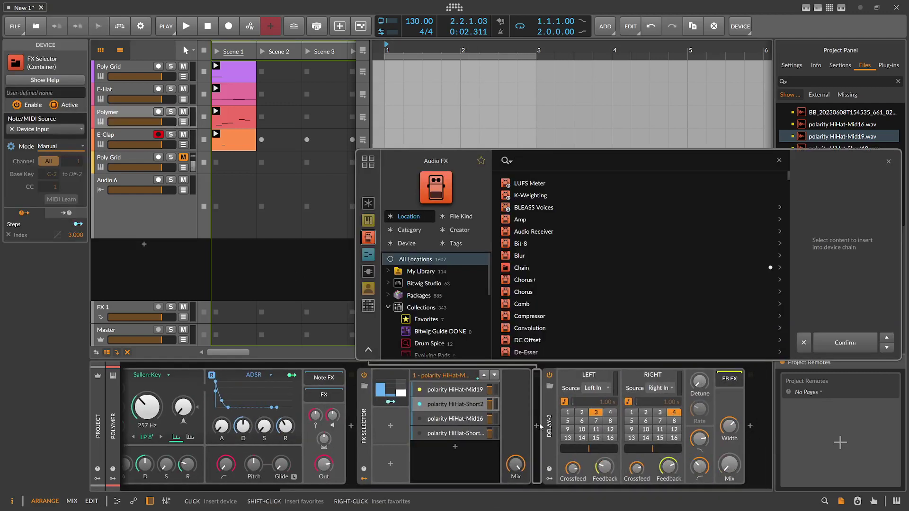
pyautogui.write('con')
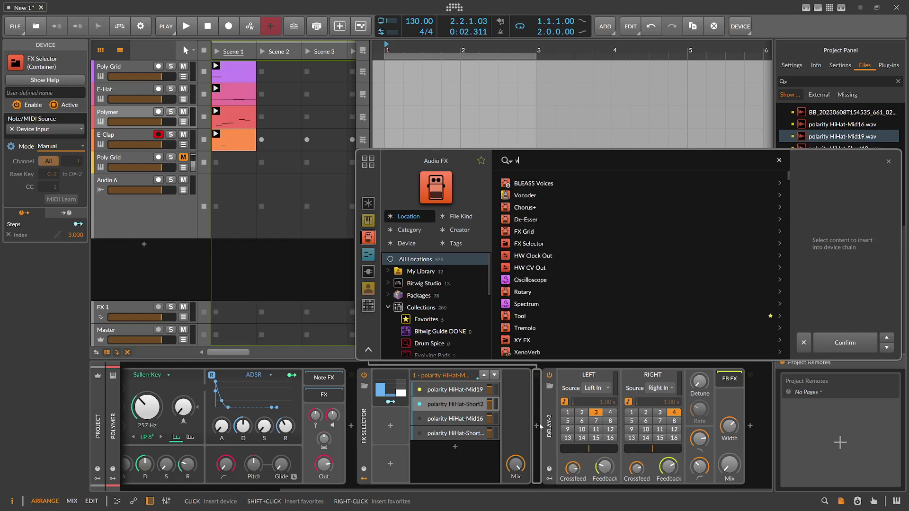
pyautogui.press('Return')
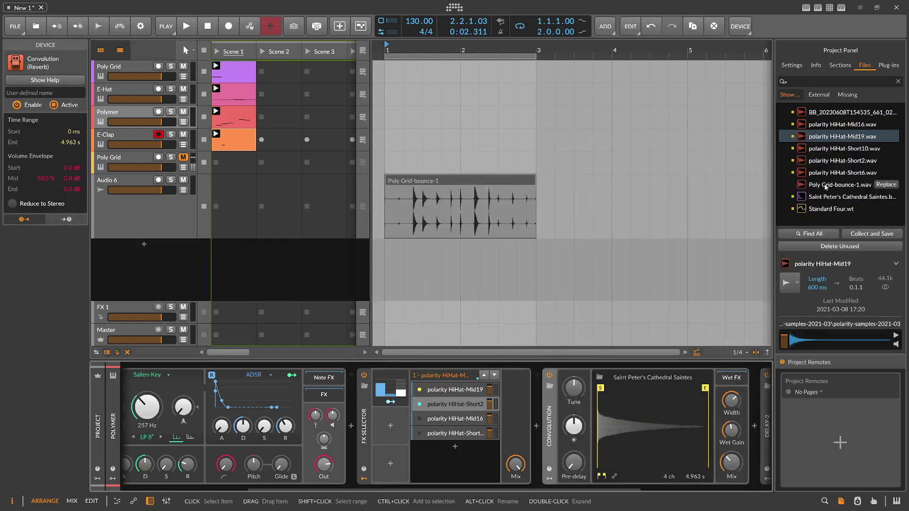
# - Load Poly Grid-bounce-1.wav as the impulse of the Polymer track's Convolution and play the loop to audition it
pyautogui.moveTo(825, 186); pyautogui.dragTo(644, 410)
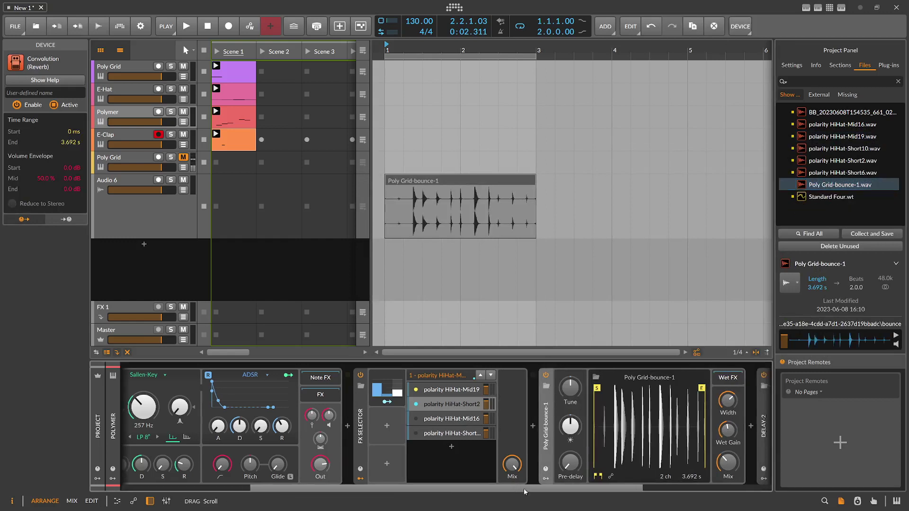
pyautogui.moveTo(524, 490); pyautogui.dragTo(577, 489)
pyautogui.press('space')
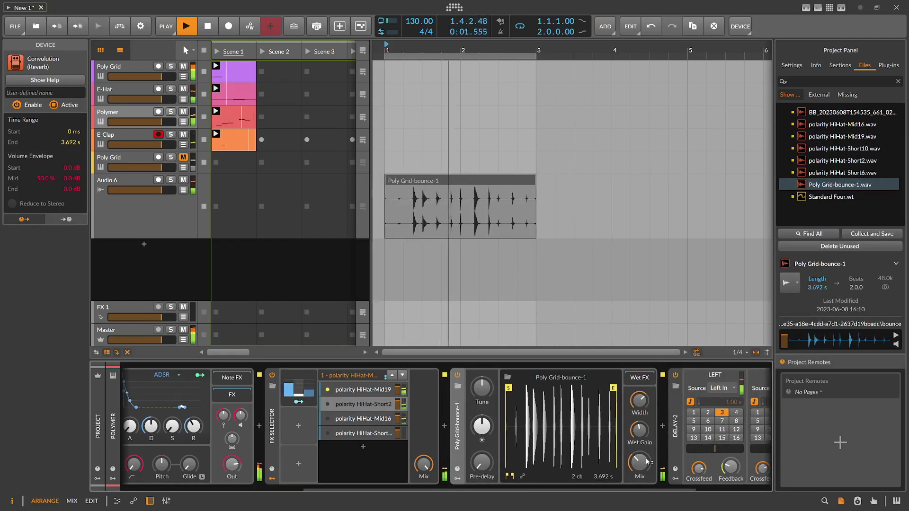
# - Set the Polymer track Convolution's mix to 26.3% and lower the Polymer synth's filter cutoff to about 192 Hz
pyautogui.moveTo(648, 462); pyautogui.dragTo(648, 467)
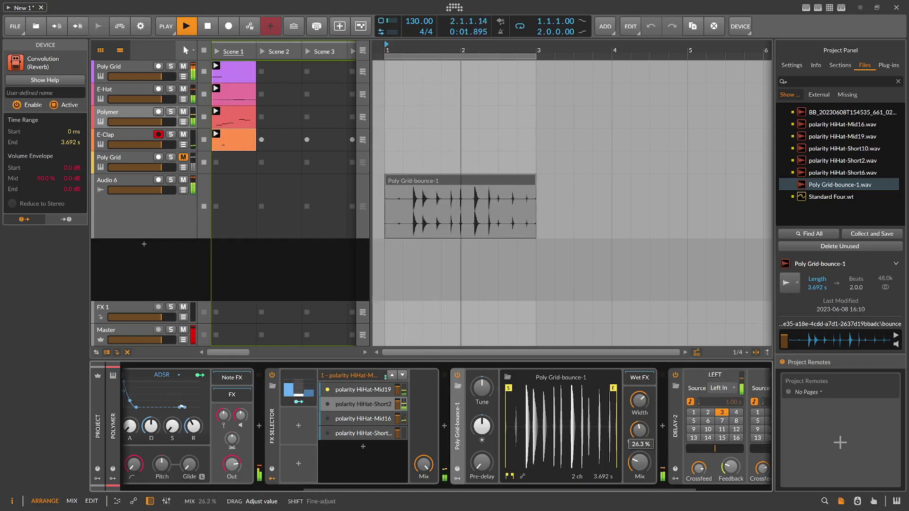
pyautogui.moveTo(351, 490); pyautogui.dragTo(204, 475)
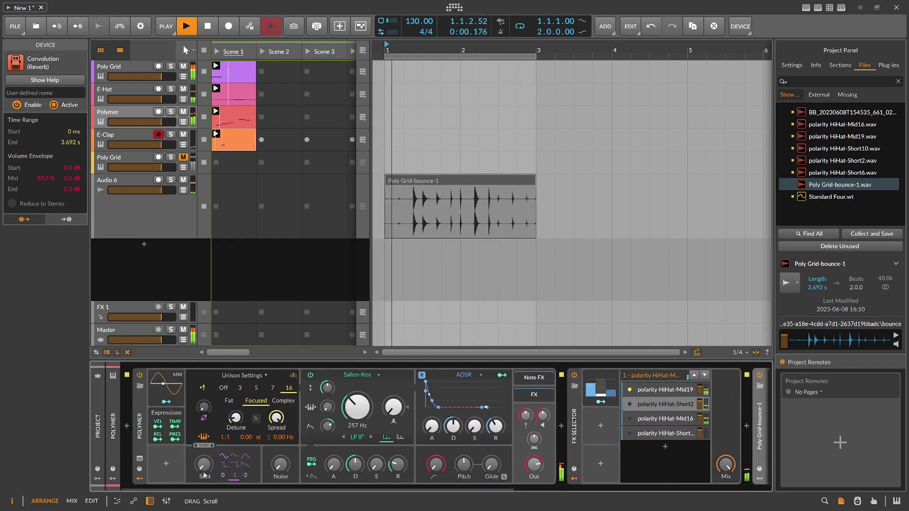
pyautogui.moveTo(357, 407); pyautogui.dragTo(341, 418)
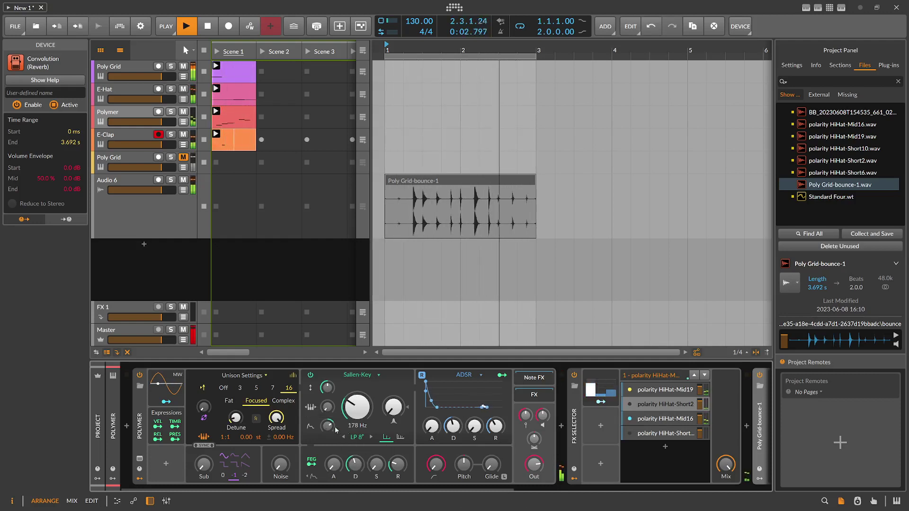
pyautogui.moveTo(365, 488); pyautogui.dragTo(595, 486)
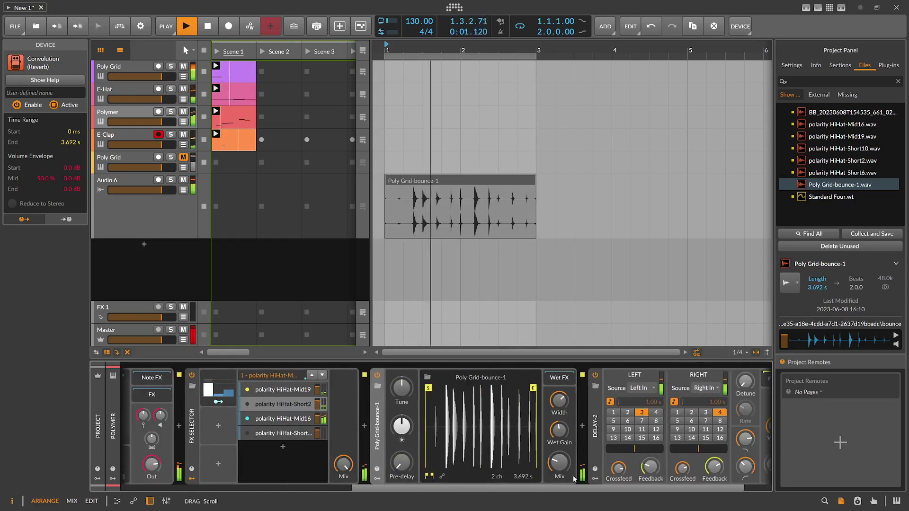
# - Set the Sine oscillator's phase modulation amount to 33.3% in the first Poly Grid track's patch and close the patch editor
pyautogui.click(137, 67)
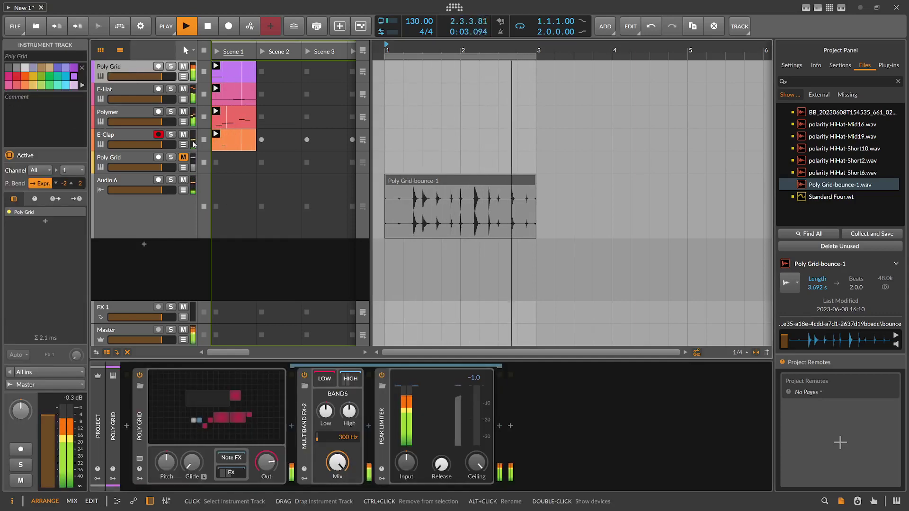
pyautogui.click(219, 408)
pyautogui.scroll(-2, 303, 299)
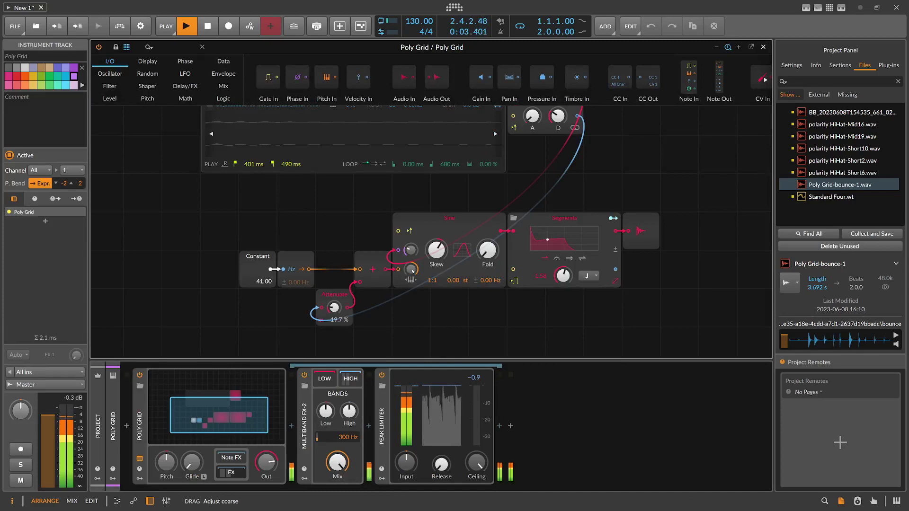
pyautogui.scroll(1, 267, 280)
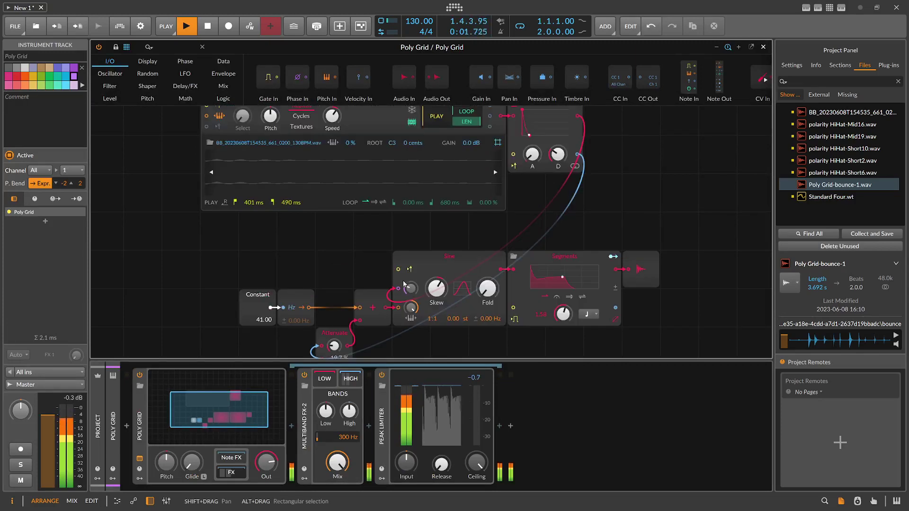
pyautogui.moveTo(411, 289); pyautogui.dragTo(410, 276)
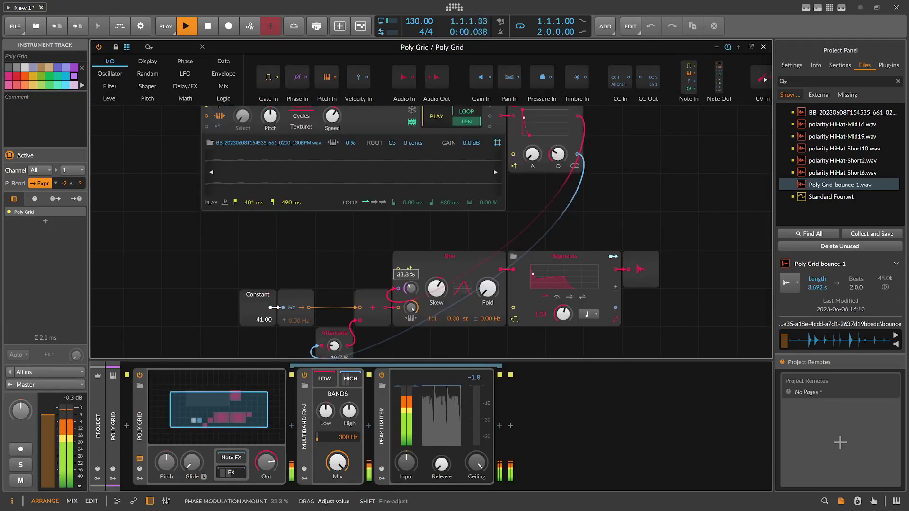
pyautogui.click(641, 155)
pyautogui.press('Tab')
pyautogui.press('Tab')
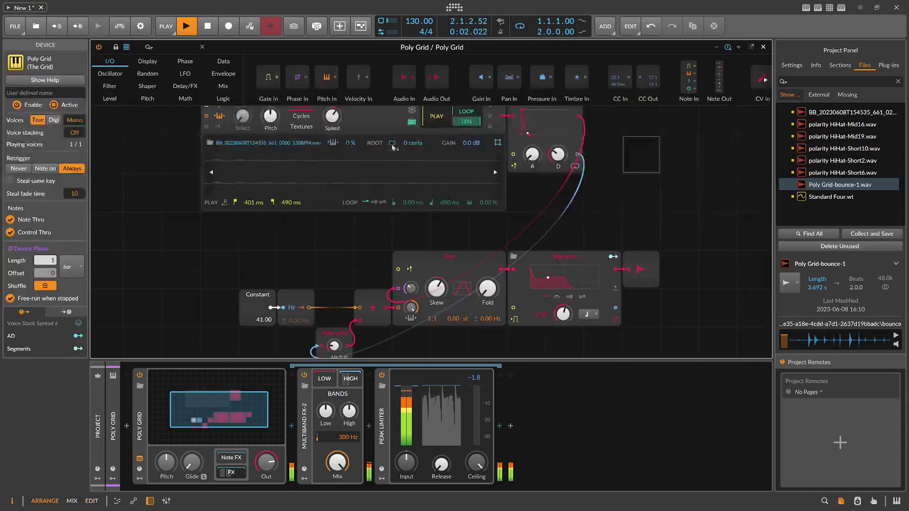
pyautogui.click(763, 47)
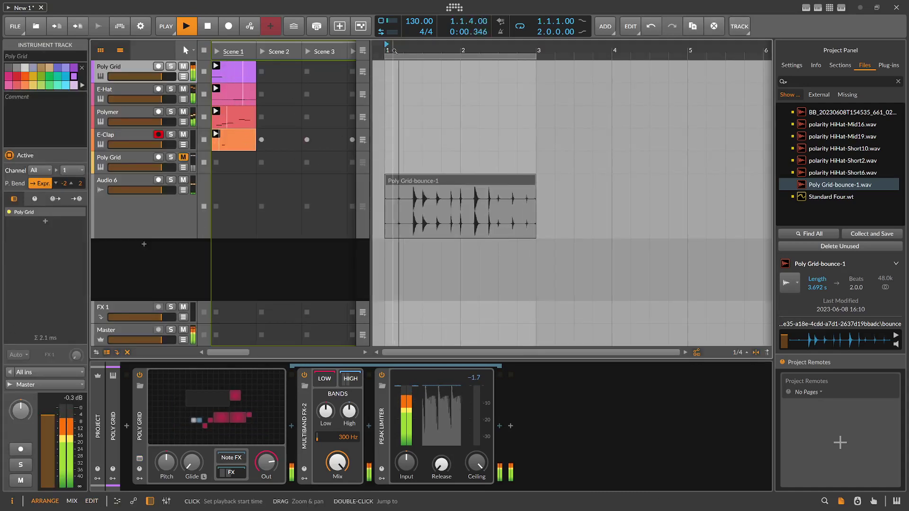
# - Stop playback and delete the Audio 6 track with the bounced clip
pyautogui.press('space')
pyautogui.click(133, 182)
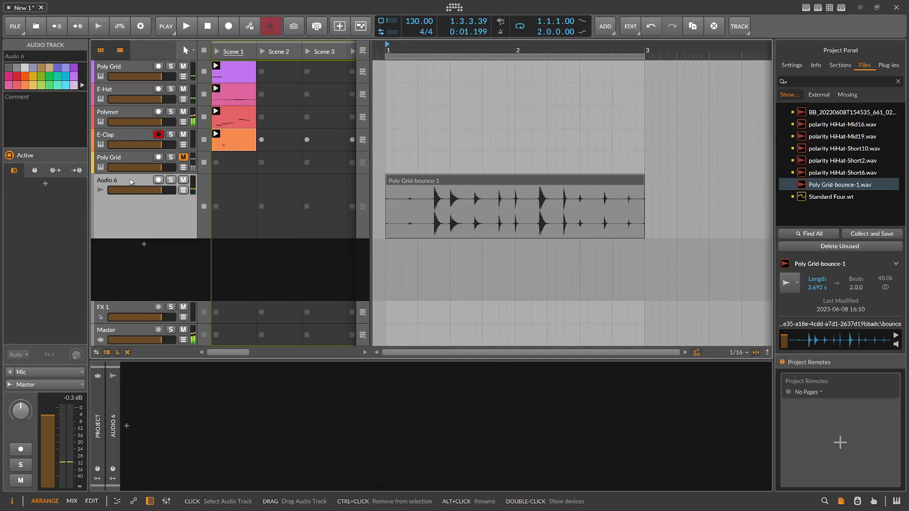
pyautogui.press('Delete')
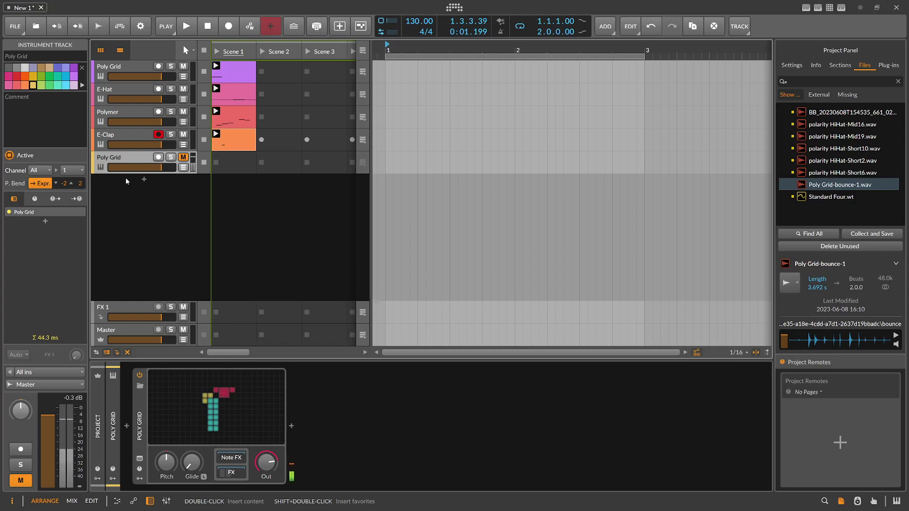
pyautogui.click(116, 137)
pyautogui.click(112, 97)
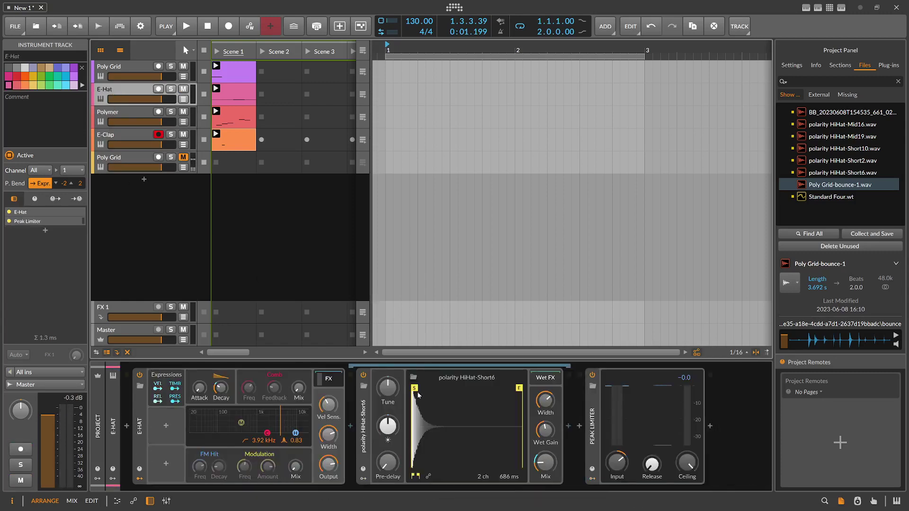
pyautogui.click(116, 134)
pyautogui.click(117, 119)
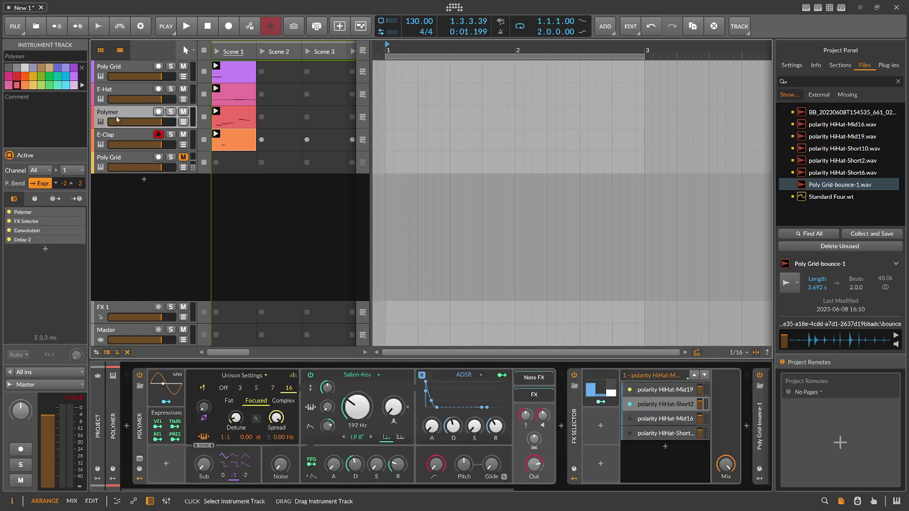
# - Unmute and solo the Poly Grid track below E-Clap
pyautogui.click(119, 152)
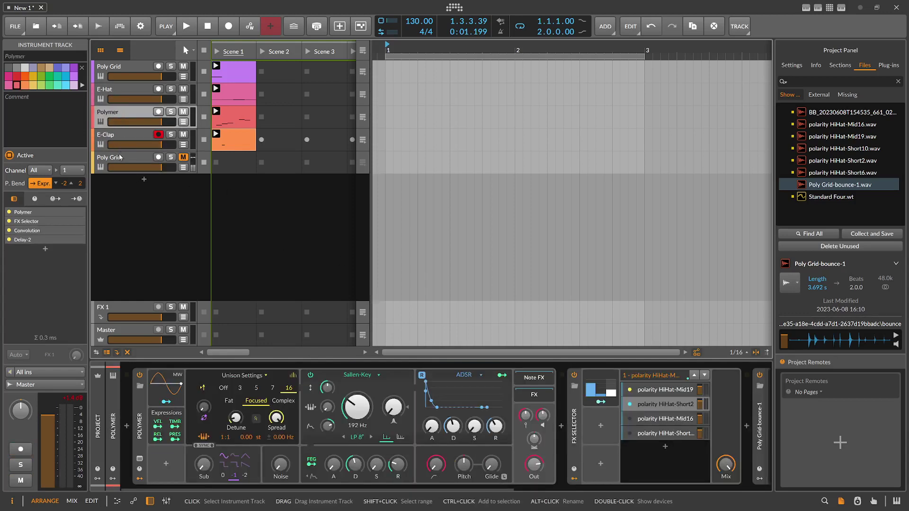
pyautogui.click(183, 157)
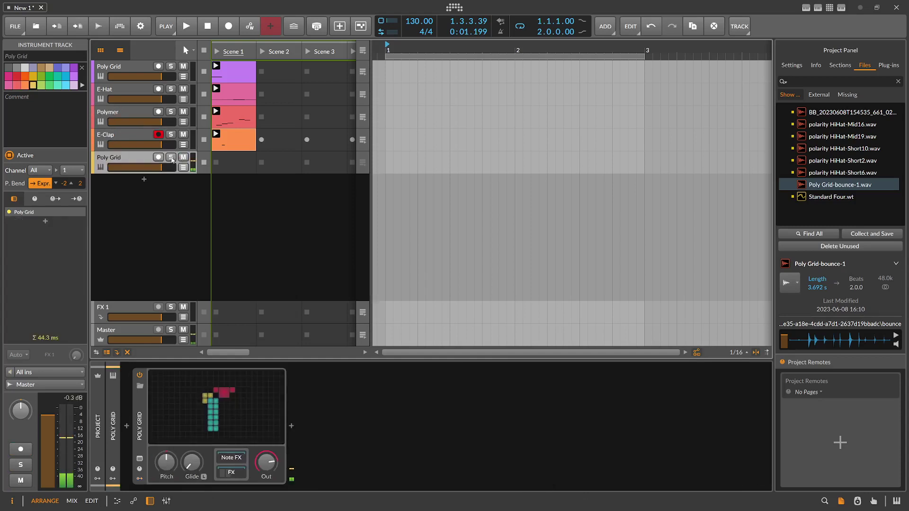
pyautogui.click(171, 157)
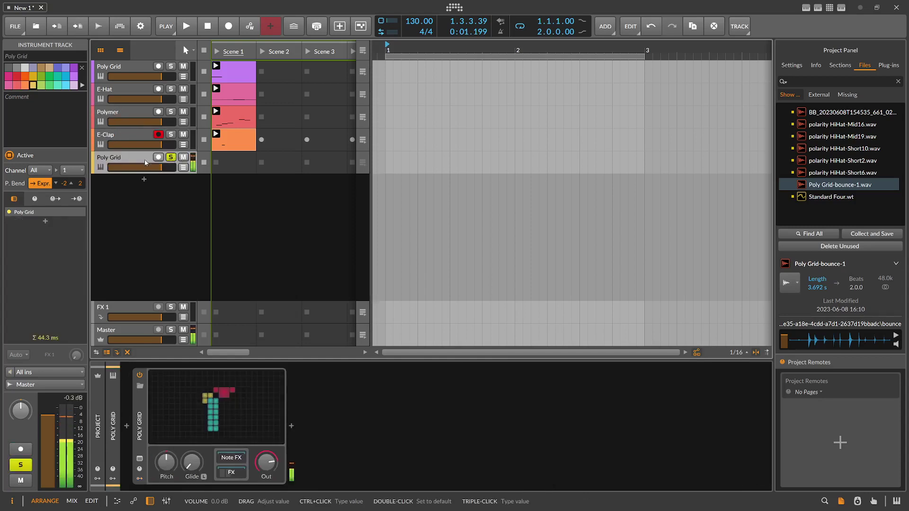
# - Add a Peak Limiter after the soloed Poly Grid device and insert a Convolution between the two
pyautogui.click(291, 426)
pyautogui.press('Escape')
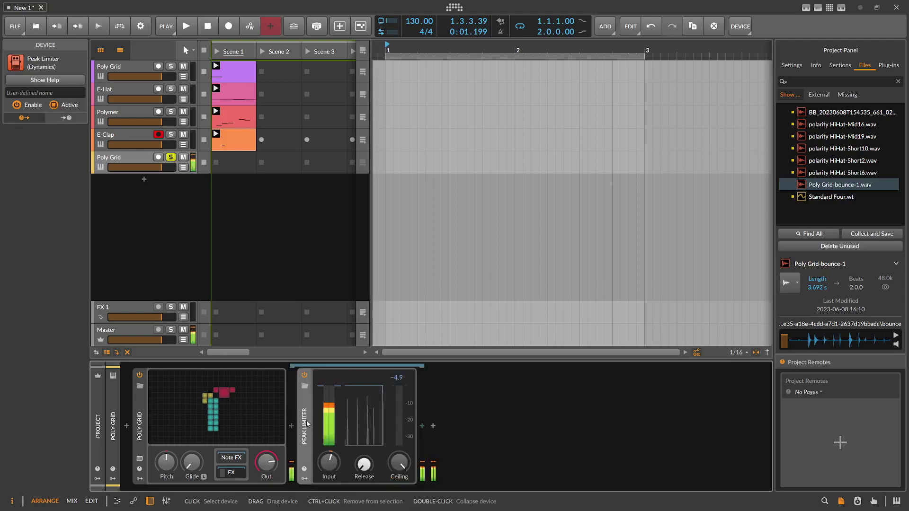
pyautogui.click(292, 426)
pyautogui.write('co')
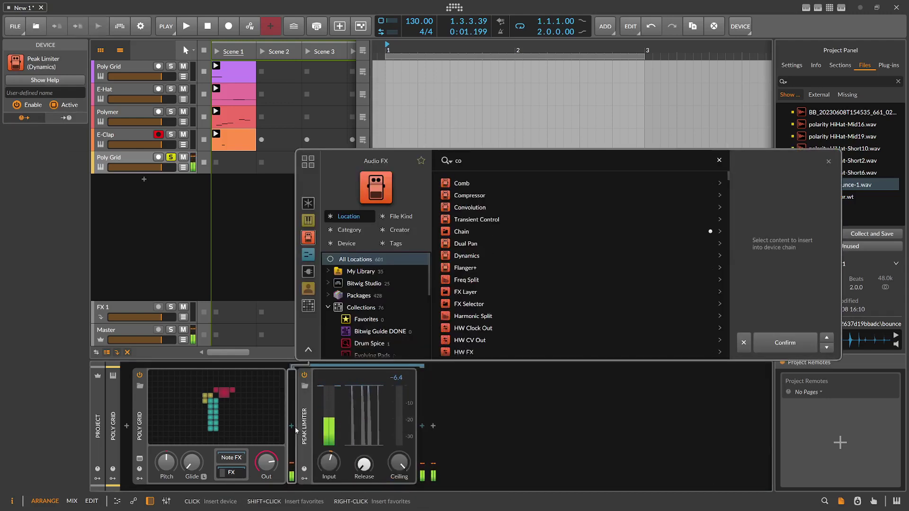
pyautogui.write('nvol')
pyautogui.press('Return')
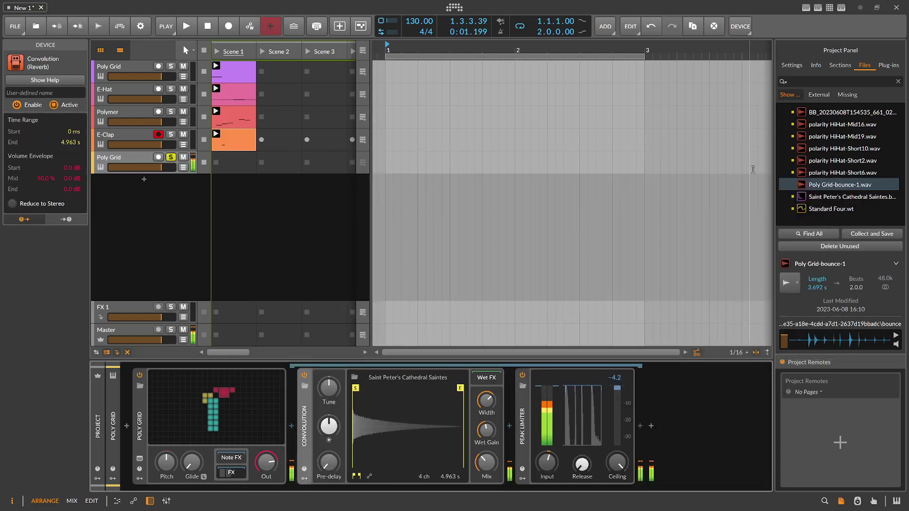
# - Load ClickPercs-11.wav from the sample browser as the new Convolution's impulse and set its mix to 42.0%
pyautogui.moveTo(838, 112)
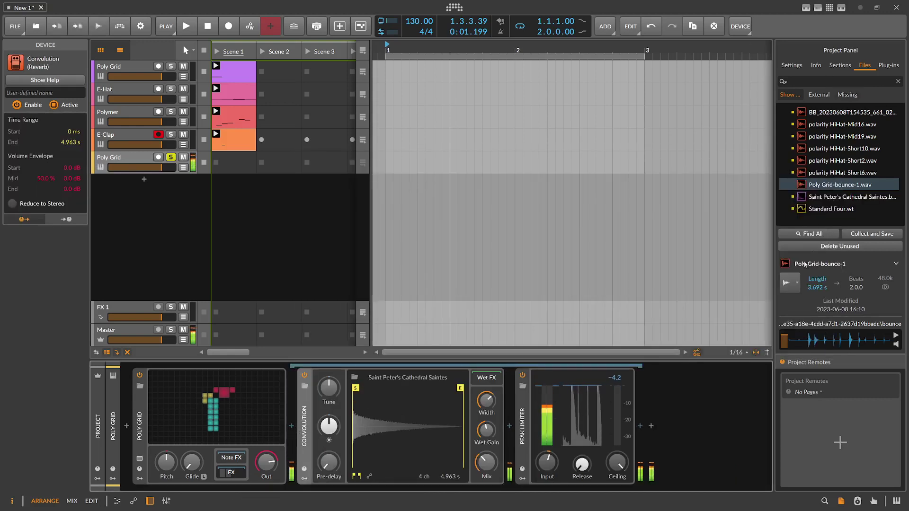
pyautogui.click(843, 507)
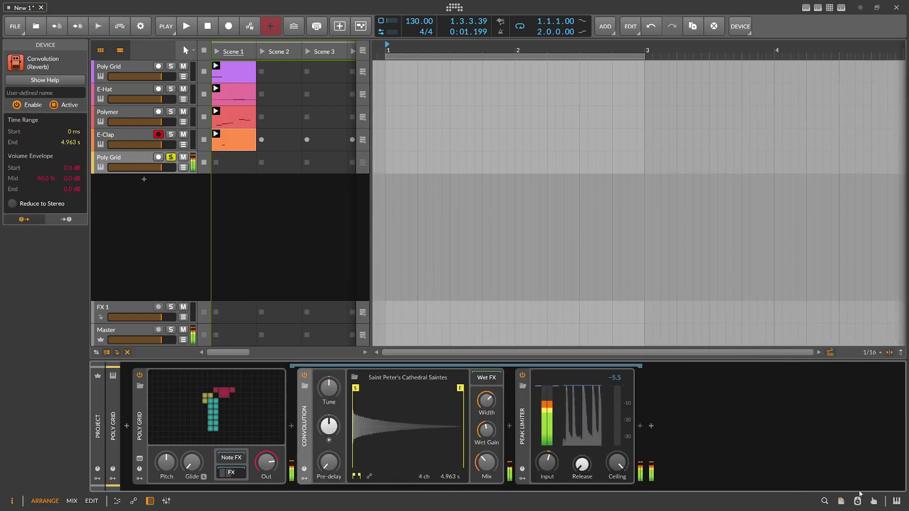
pyautogui.click(841, 501)
pyautogui.click(825, 502)
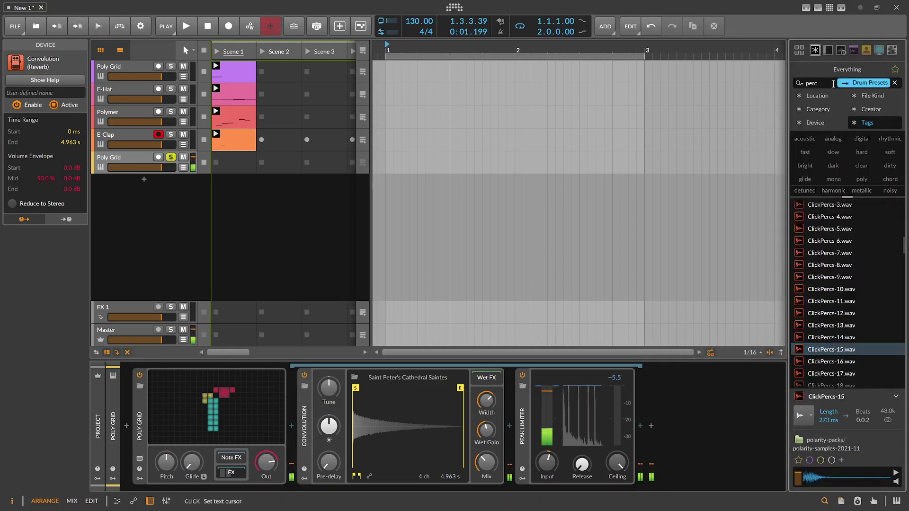
pyautogui.moveTo(831, 301); pyautogui.dragTo(419, 422)
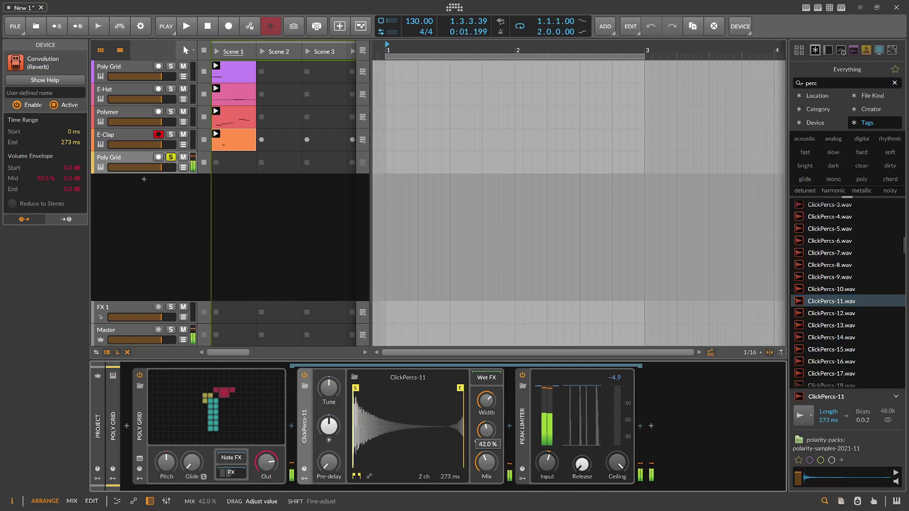
# - Adjust the AD envelope's decay in the soloed Poly Grid patch and insert a Sallen-Key filter between AD and the audio output
pyautogui.click(255, 409)
pyautogui.scroll(3, 327, 265)
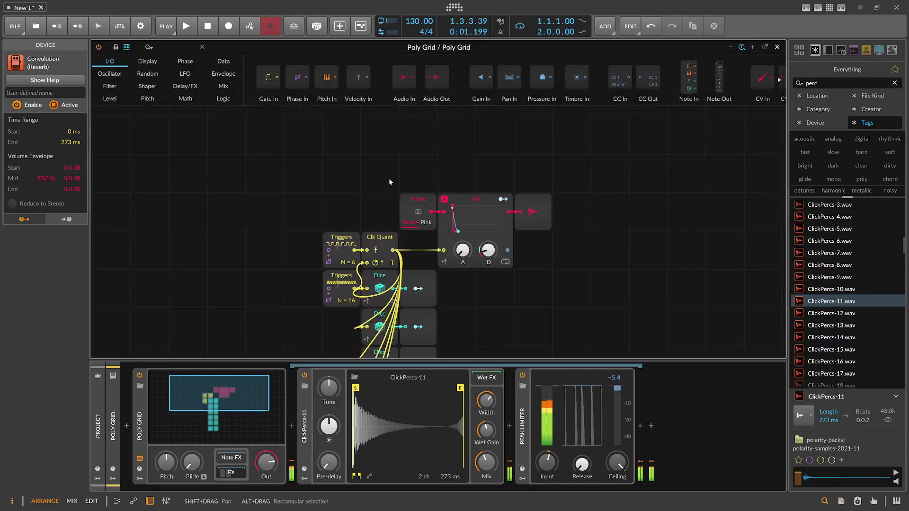
pyautogui.moveTo(488, 250); pyautogui.dragTo(488, 250)
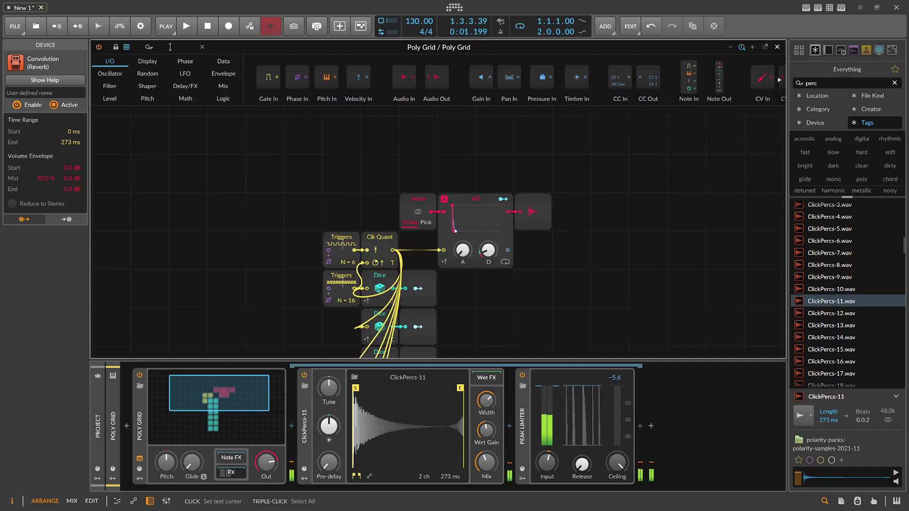
pyautogui.write('s')
pyautogui.press('BackSpace')
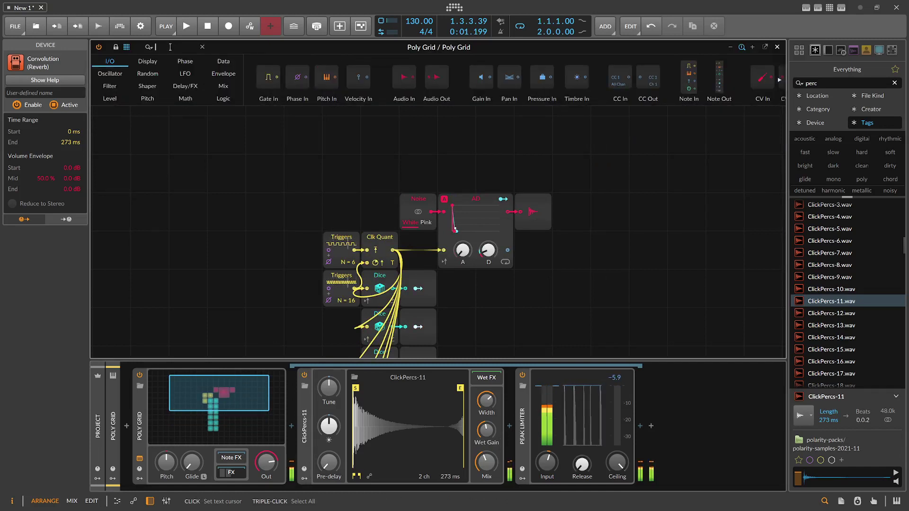
pyautogui.write('sallen')
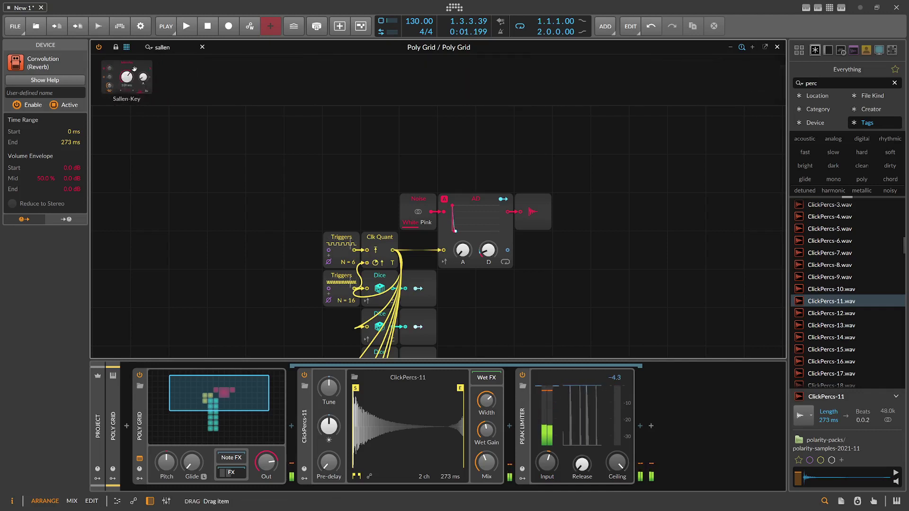
pyautogui.moveTo(505, 213); pyautogui.dragTo(506, 213)
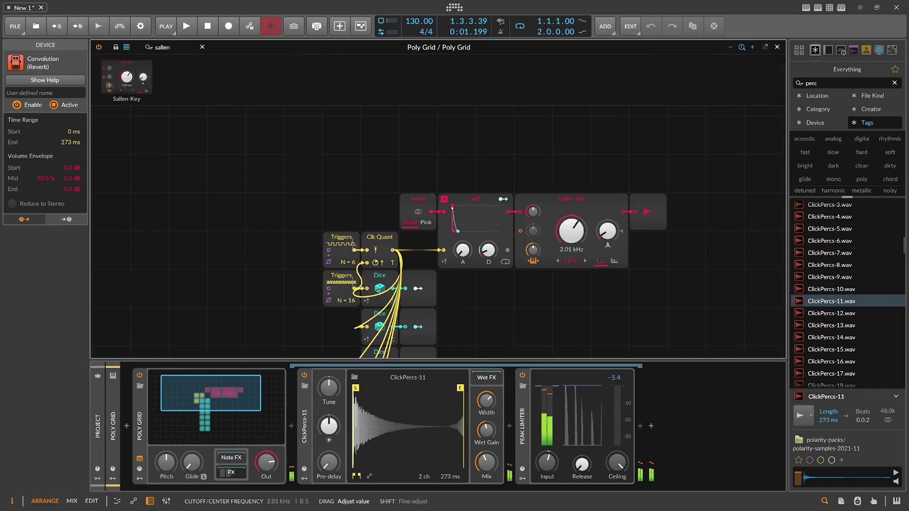
# - Switch the Sallen-Key filter to a band-pass mode, raise its resonance and set its cutoff to about 262 Hz
pyautogui.click(566, 260)
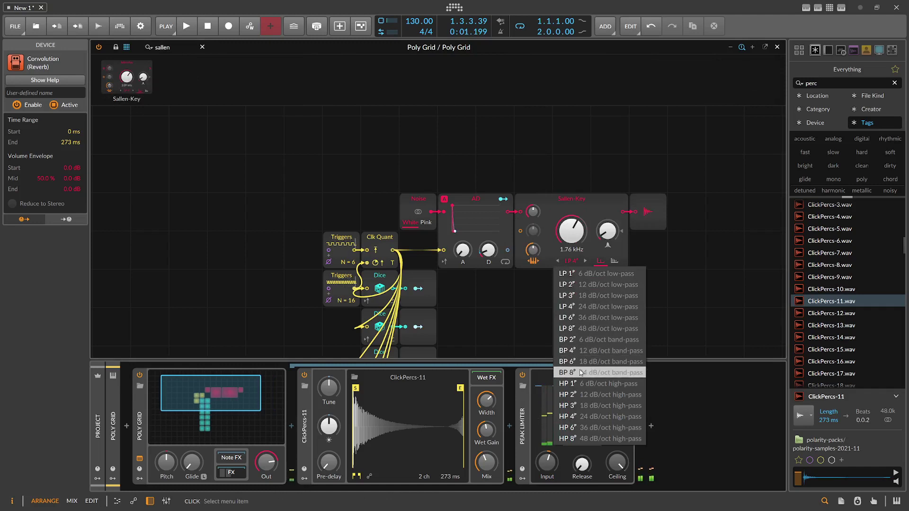
pyautogui.click(583, 362)
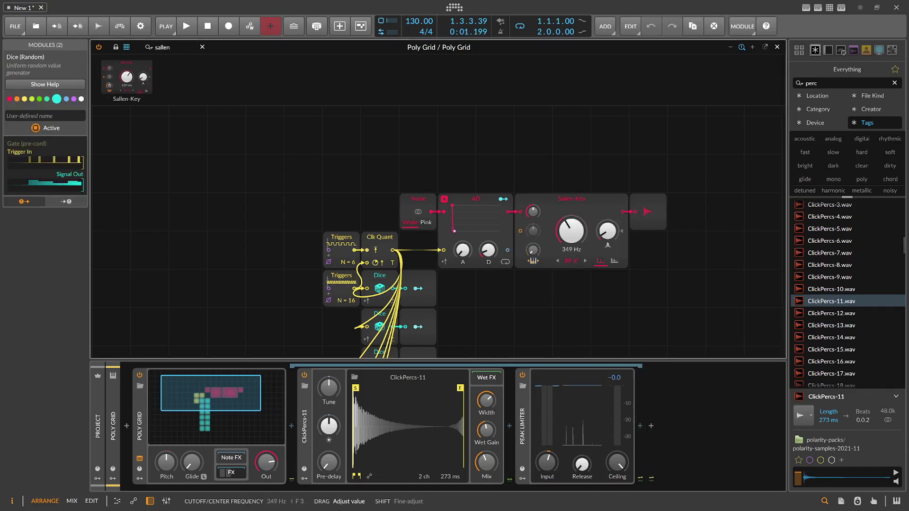
pyautogui.moveTo(607, 231); pyautogui.dragTo(607, 187)
pyautogui.moveTo(572, 231)
pyautogui.mouseDown()
pyautogui.moveTo(571, 204)
pyautogui.moveTo(572, 223)
pyautogui.mouseUp()
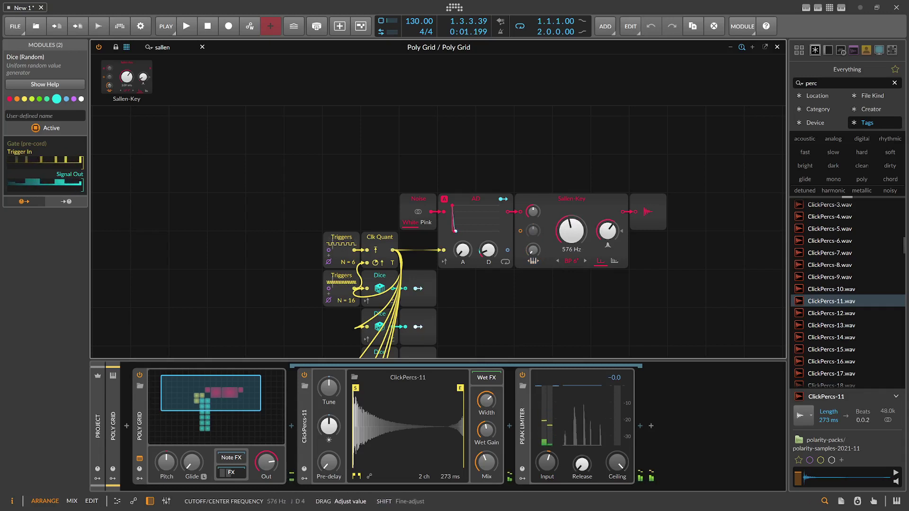
# - Add a Steps modulator to the Poly Grid device, expand its step editor and set its timebase to eighth notes
pyautogui.click(140, 478)
pyautogui.click(156, 387)
pyautogui.write('step')
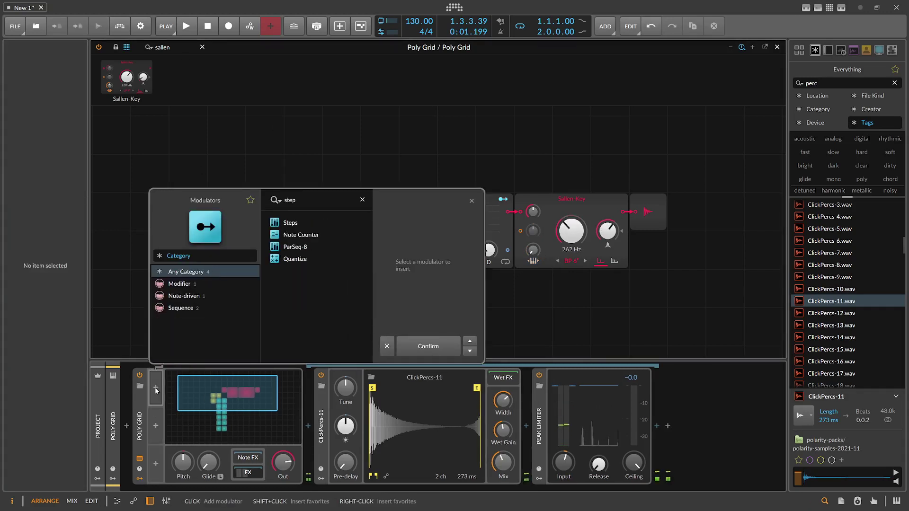
pyautogui.press('Return')
pyautogui.click(156, 391)
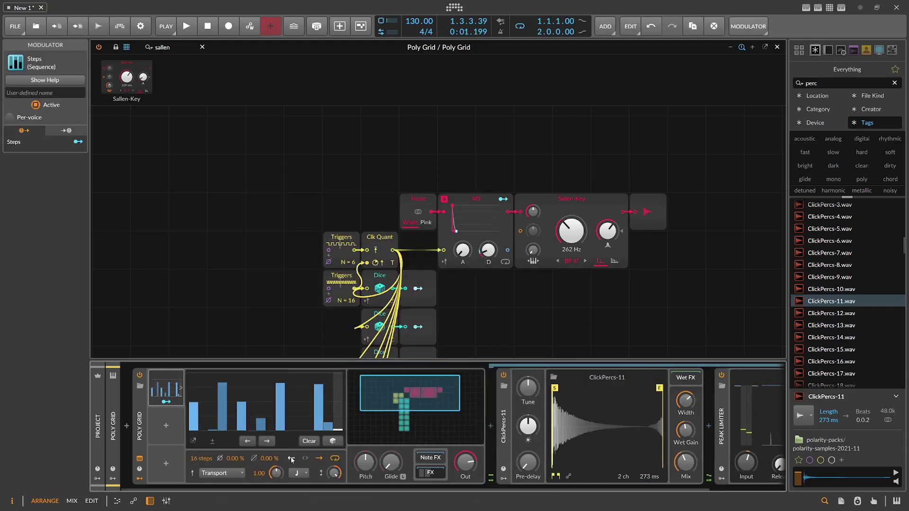
pyautogui.click(297, 472)
pyautogui.click(341, 318)
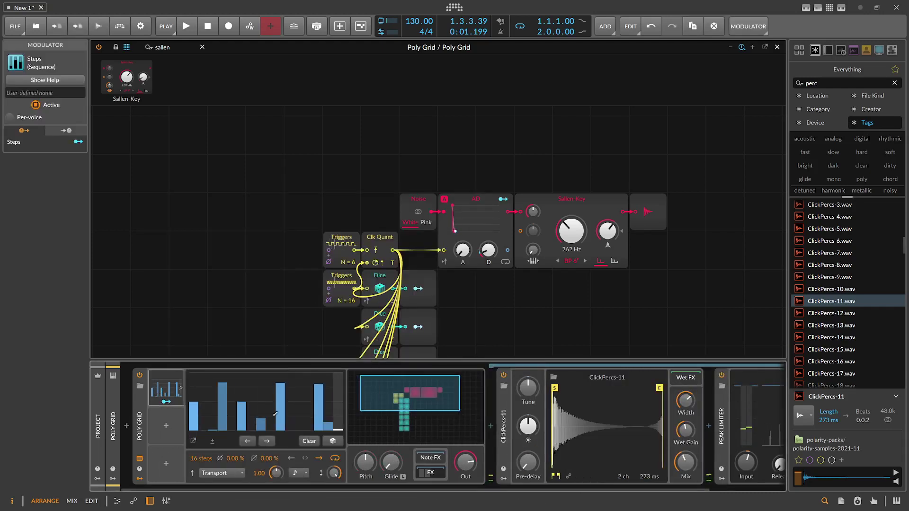
# - Randomize the Steps pattern, map it to the Sallen-Key cutoff with an amount of 40.33 and start playback
pyautogui.click(332, 443)
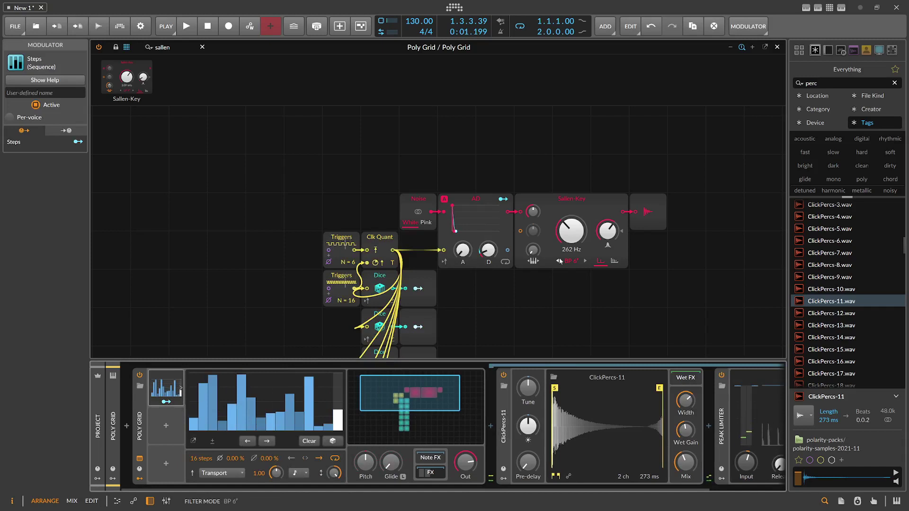
pyautogui.click(78, 142)
pyautogui.moveTo(571, 230)
pyautogui.mouseDown()
pyautogui.moveTo(571, 221)
pyautogui.moveTo(572, 228)
pyautogui.mouseUp()
pyautogui.press('space')
pyautogui.press('Escape')
# - Set the first Triggers module to 14 triggers, then lower the filter resonance and set the AD decay to about 3.65 ms
pyautogui.moveTo(348, 263); pyautogui.dragTo(348, 246)
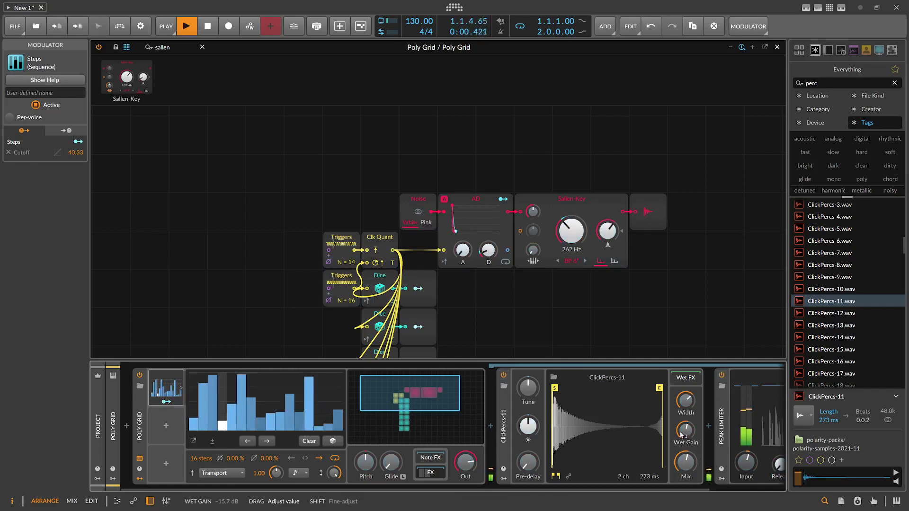
pyautogui.moveTo(608, 230); pyautogui.dragTo(608, 241)
pyautogui.moveTo(488, 250); pyautogui.dragTo(488, 256)
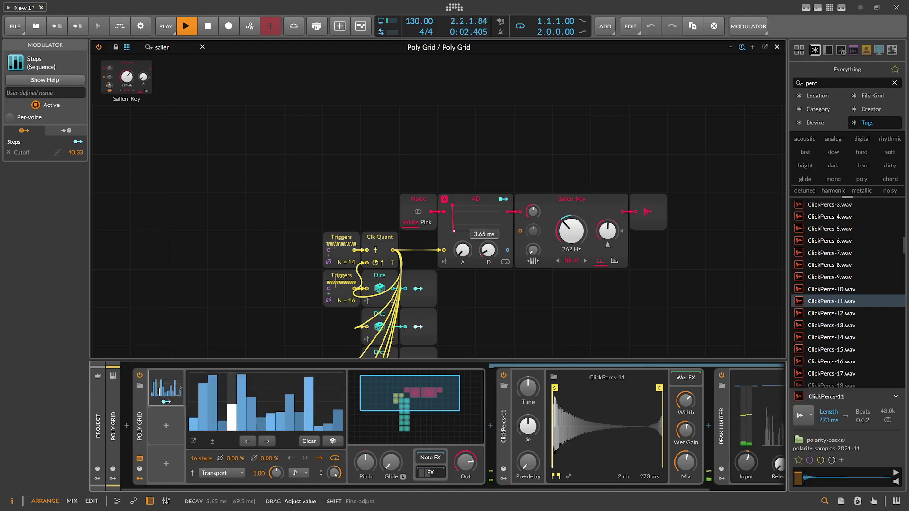
# - Switch the noise source to pink and tune the Convolution impulse to +12.00 st
pyautogui.click(421, 226)
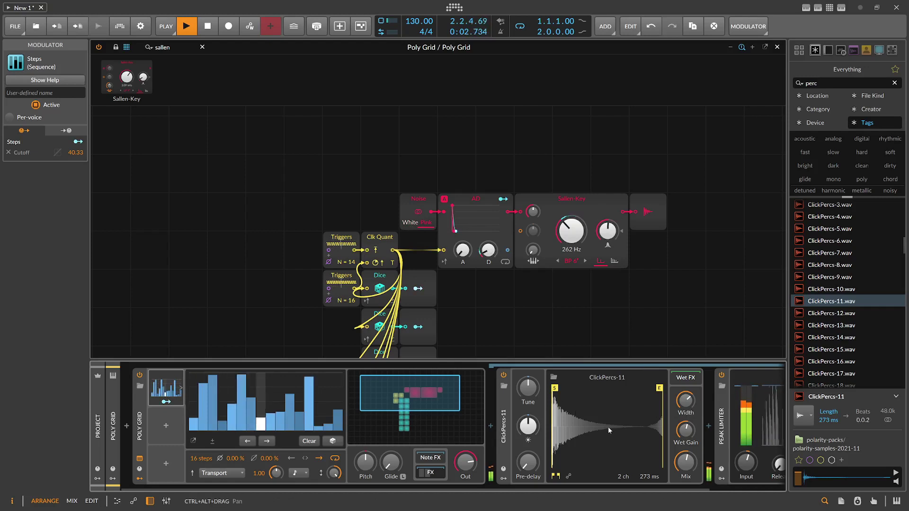
pyautogui.moveTo(527, 392); pyautogui.dragTo(524, 395)
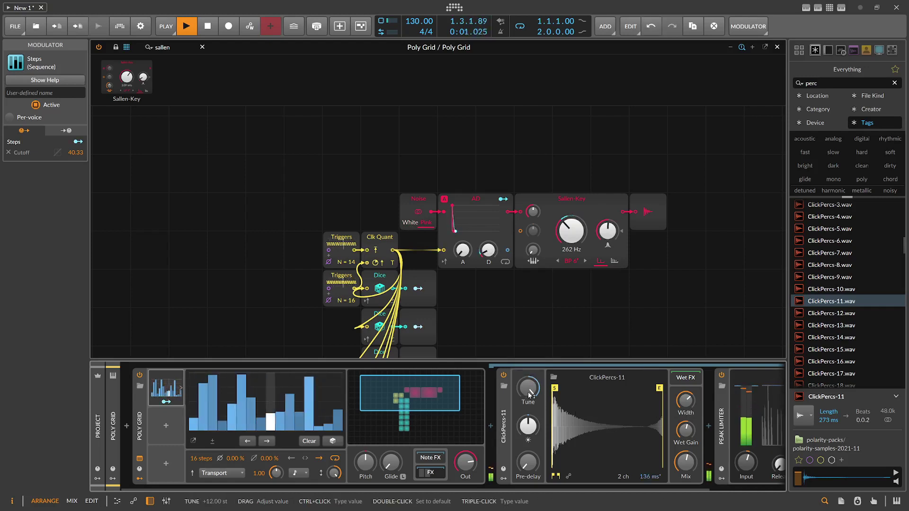
# - Close the Poly Grid patch editor and unsolo the noise percussion track to hear the full mix
pyautogui.click(499, 490)
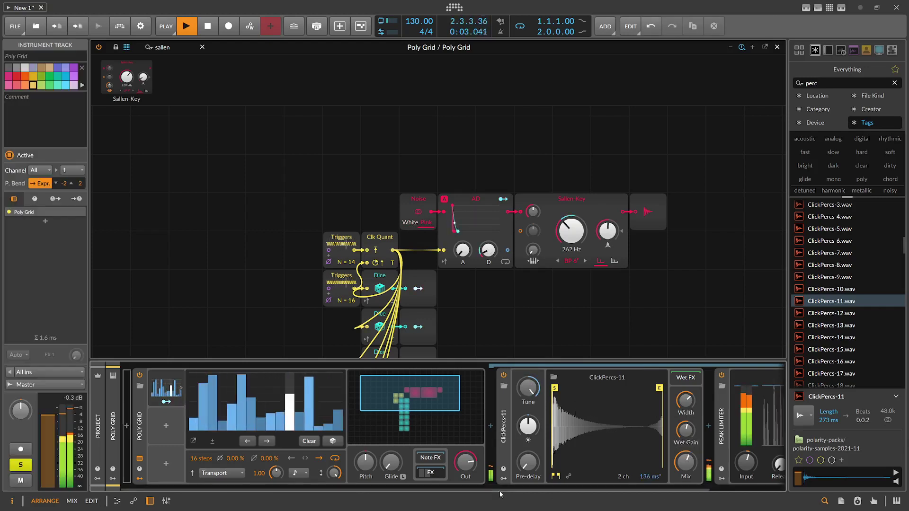
pyautogui.click(777, 48)
pyautogui.click(171, 159)
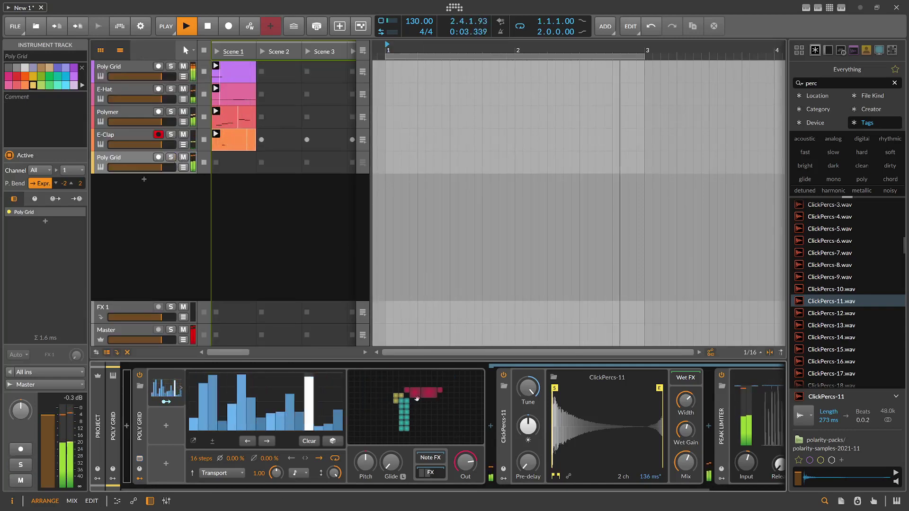
# - Scale the Polymer track's Scene 1 clip to 200%
pyautogui.click(122, 113)
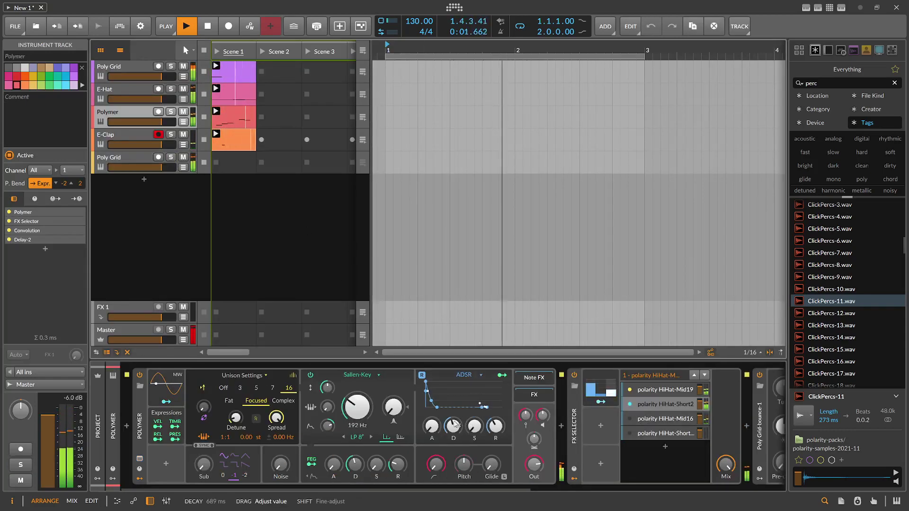
pyautogui.rightClick(246, 126)
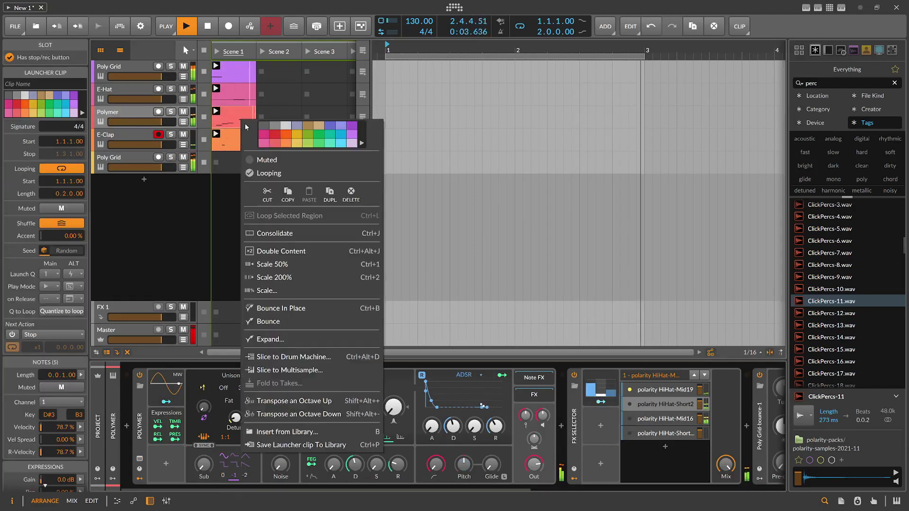
pyautogui.click(282, 276)
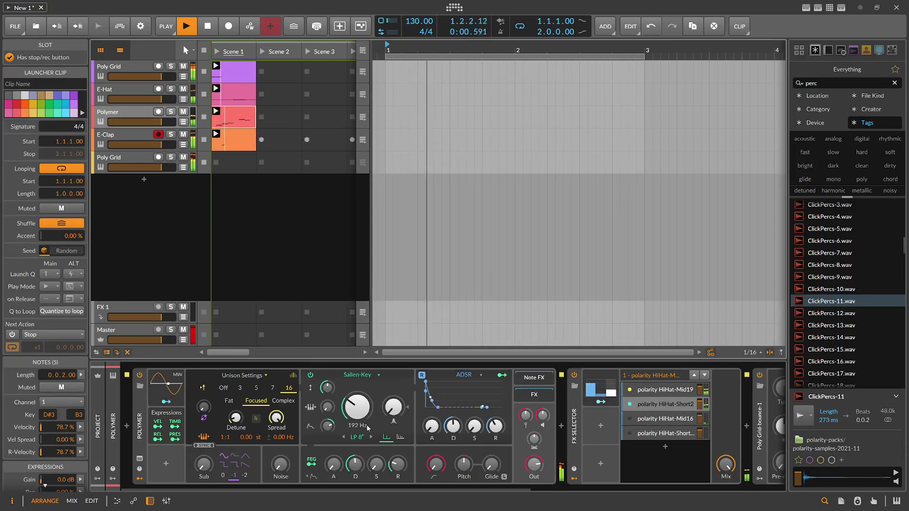
# - Add a Peak Limiter after Delay-2 on the Polymer track and set its input gain to about +2.9 dB
pyautogui.moveTo(504, 488); pyautogui.dragTo(748, 482)
pyautogui.click(764, 426)
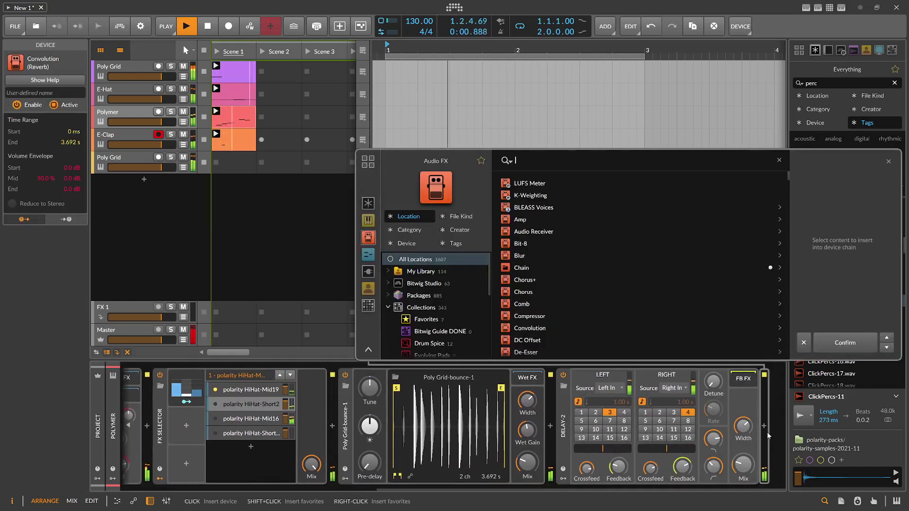
pyautogui.write('peak')
pyautogui.press('Return')
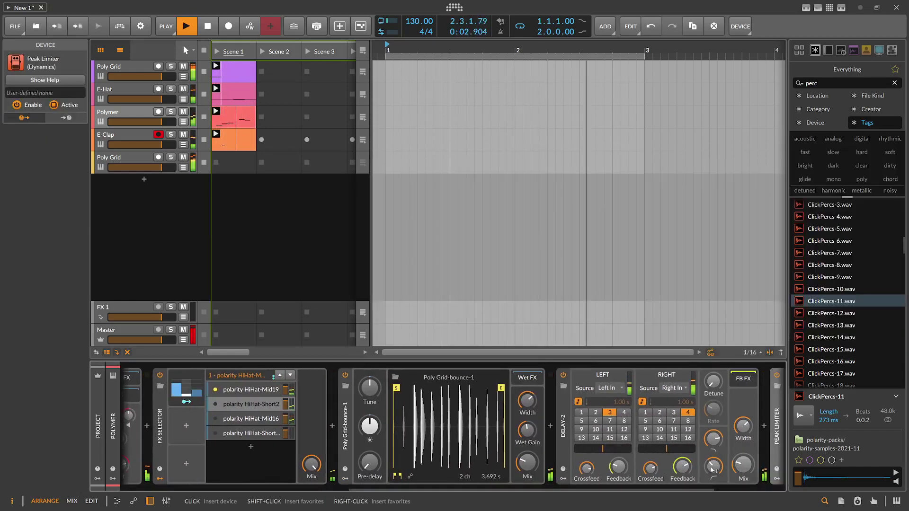
pyautogui.moveTo(707, 489); pyautogui.dragTo(779, 489)
pyautogui.moveTo(673, 463); pyautogui.dragTo(674, 450)
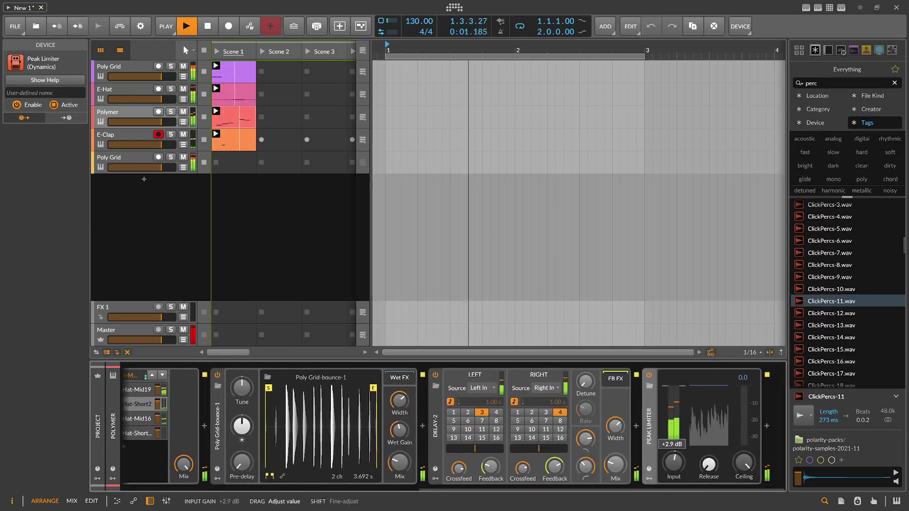
# - Replace the noise percussion's Convolution impulse with ClickPercs-13.wav and shorten it to about 17 ms by moving its end marker
pyautogui.click(122, 158)
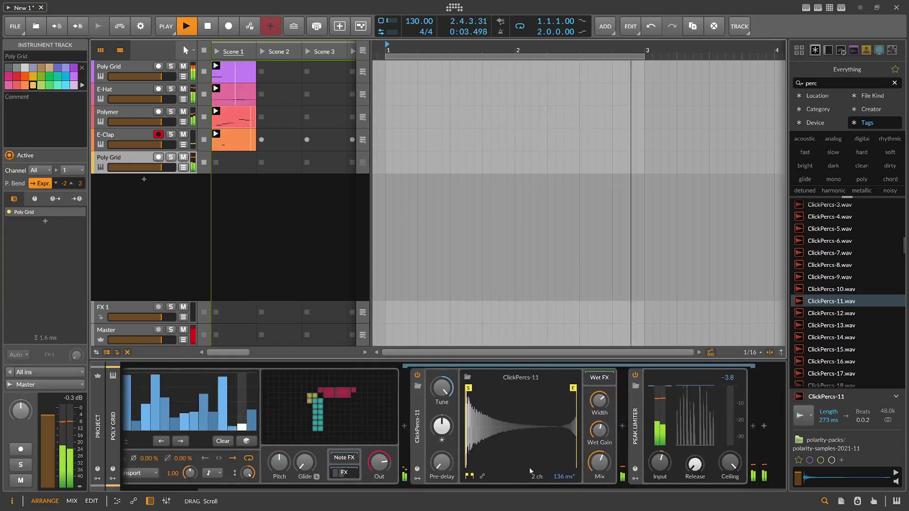
pyautogui.moveTo(852, 325); pyautogui.dragTo(538, 433)
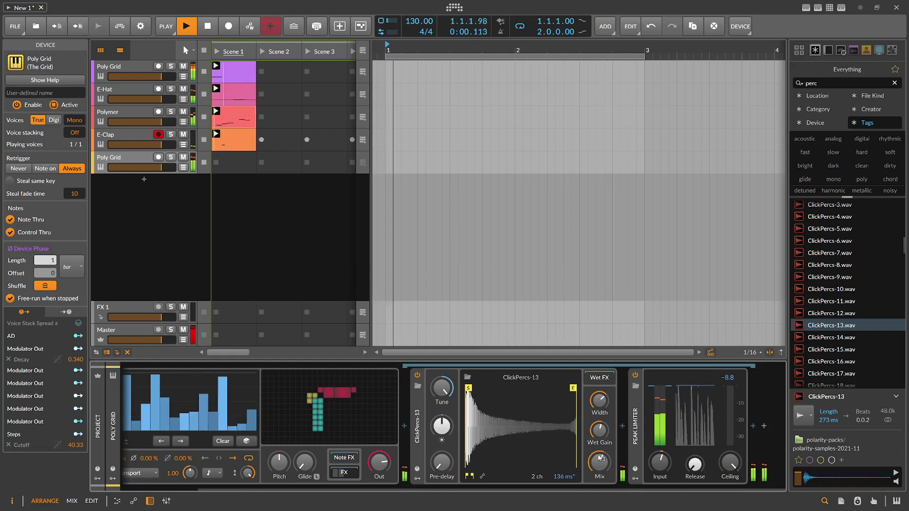
pyautogui.moveTo(573, 389); pyautogui.dragTo(475, 394)
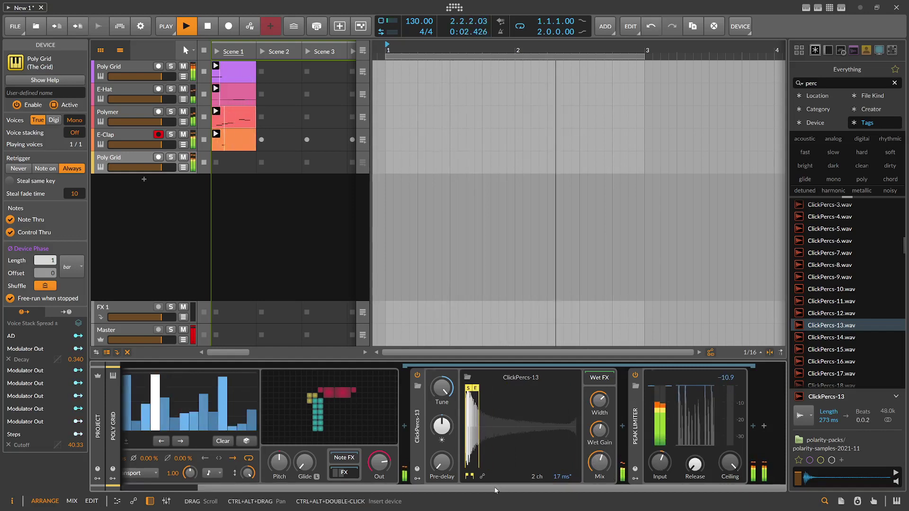
# - Stop playback, mute the Master track and bring up the E-Clap track's device chain
pyautogui.moveTo(495, 490); pyautogui.dragTo(414, 490)
pyautogui.press('space')
pyautogui.click(273, 276)
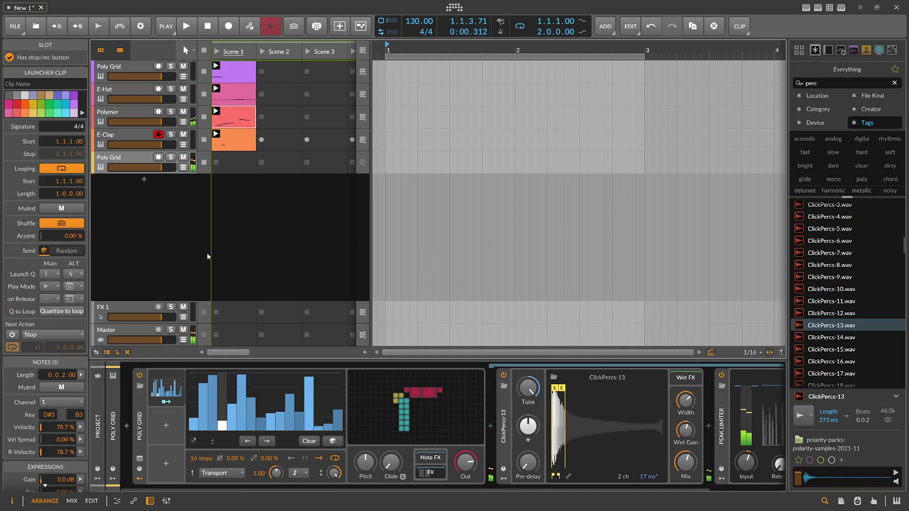
pyautogui.click(183, 330)
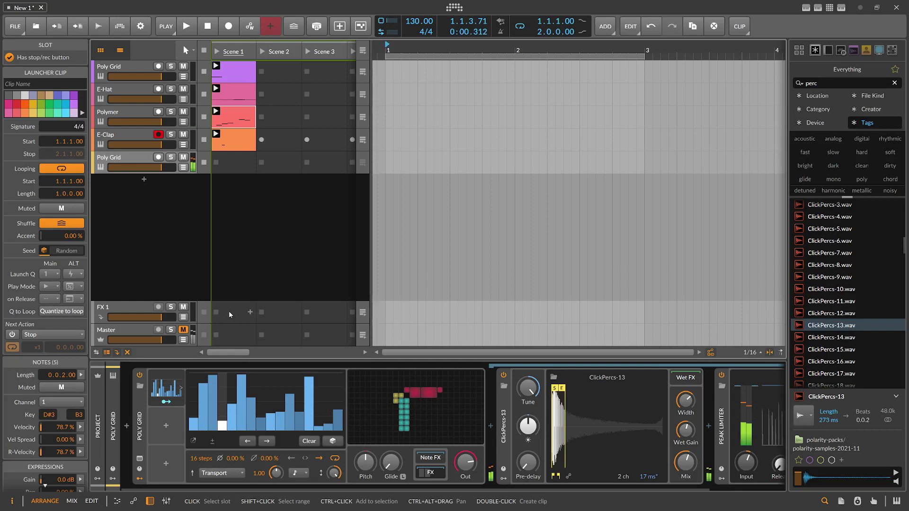
pyautogui.click(127, 140)
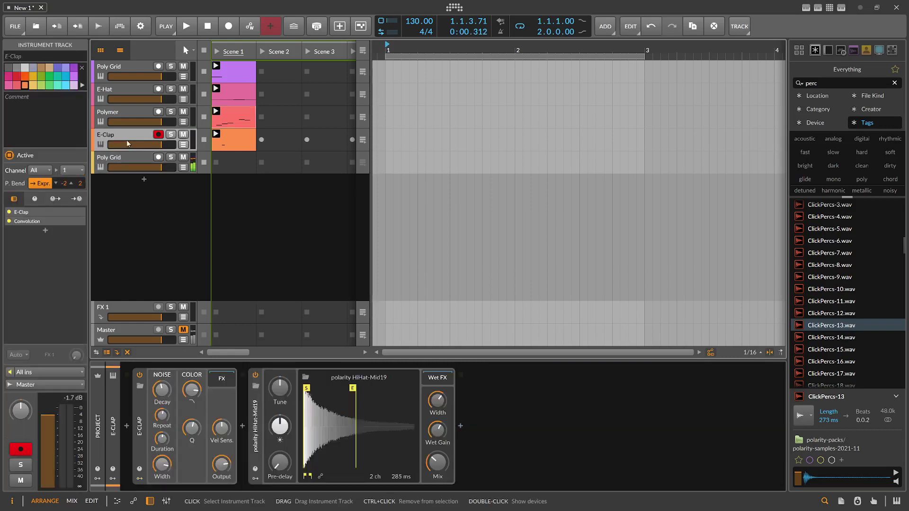